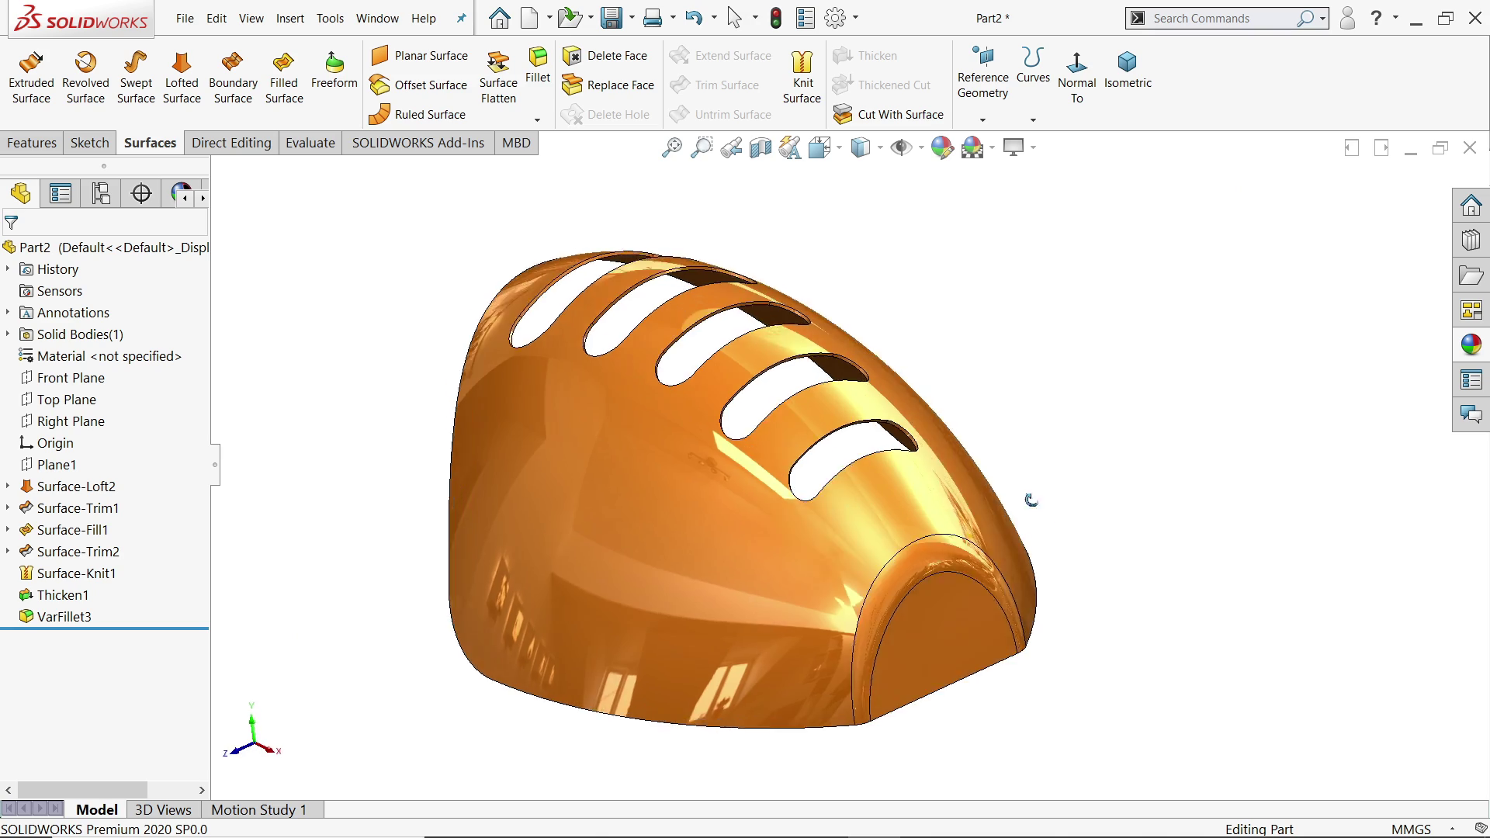
# Examine the finished shell model and the dimensioned views in the Exercise 117 reference drawing.
pyautogui.moveTo(869, 466); pyautogui.dragTo(1056, 526, button='middle')
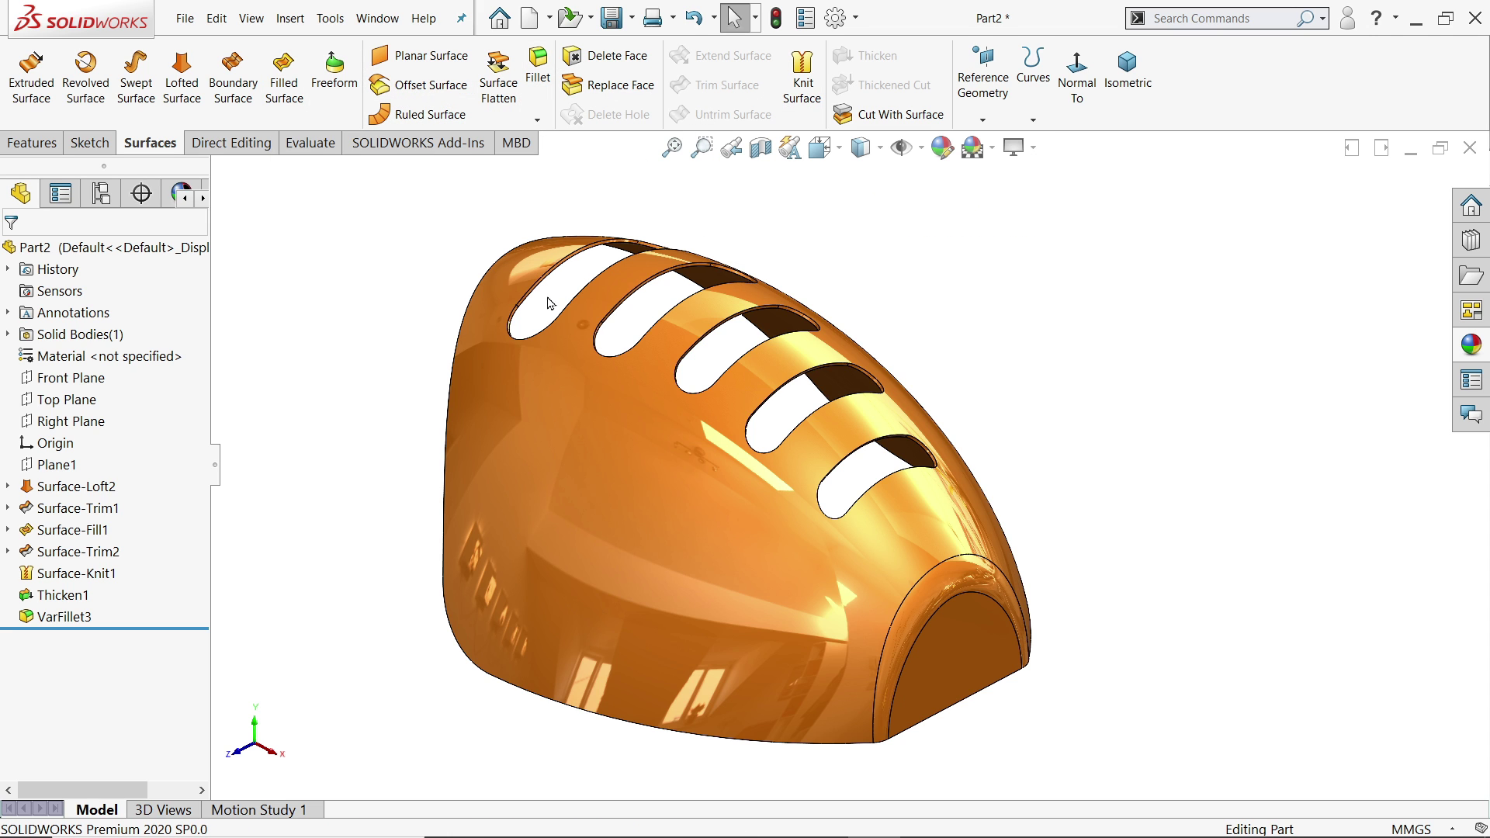
pyautogui.moveTo(370, 413)
pyautogui.mouseDown(button='middle')
pyautogui.moveTo(343, 392)
pyautogui.moveTo(359, 416)
pyautogui.moveTo(385, 416)
pyautogui.mouseUp(button='middle')
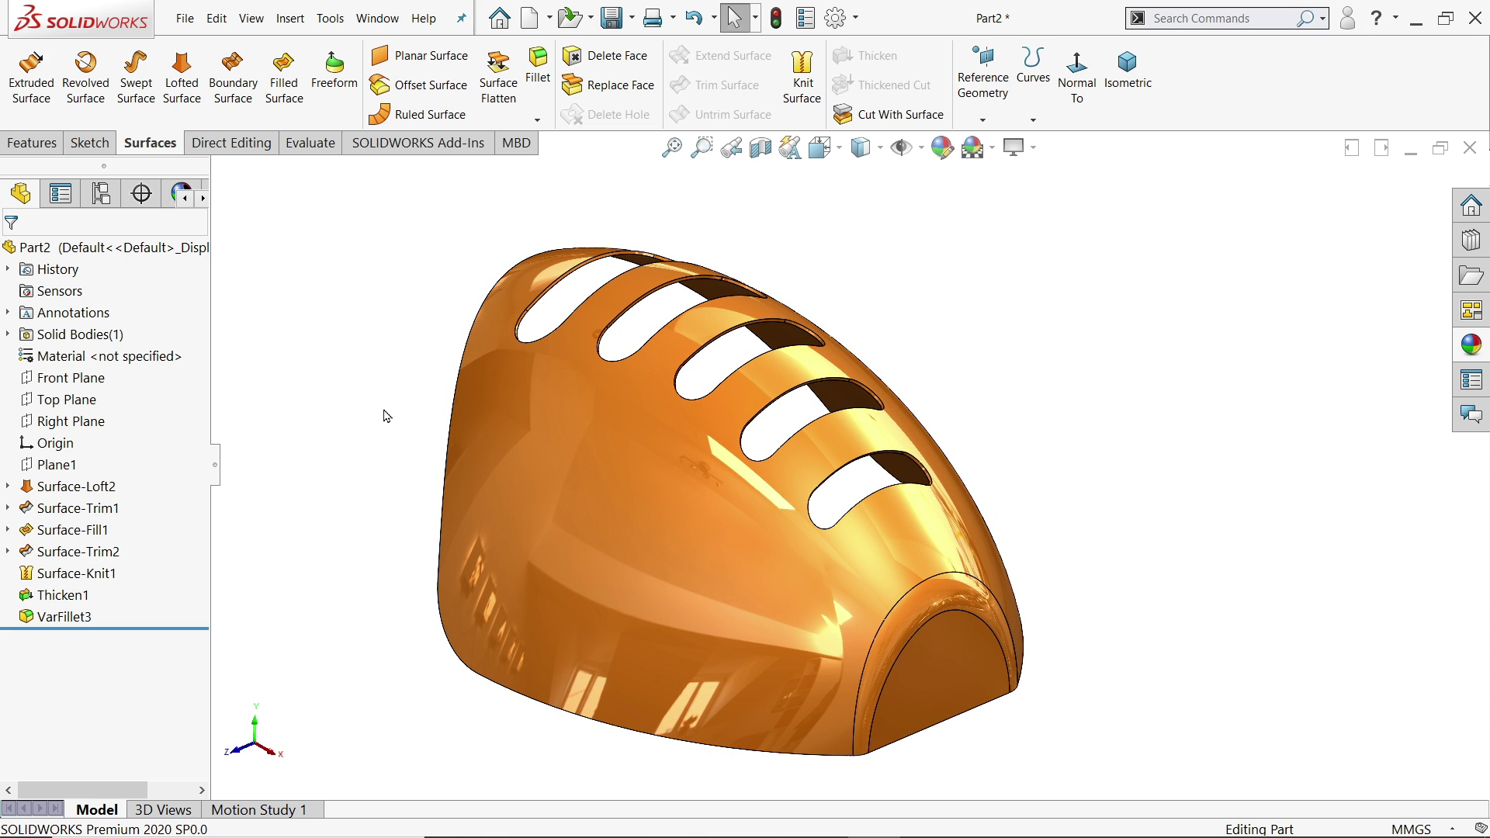
pyautogui.hotkey('alt', 'Tab')
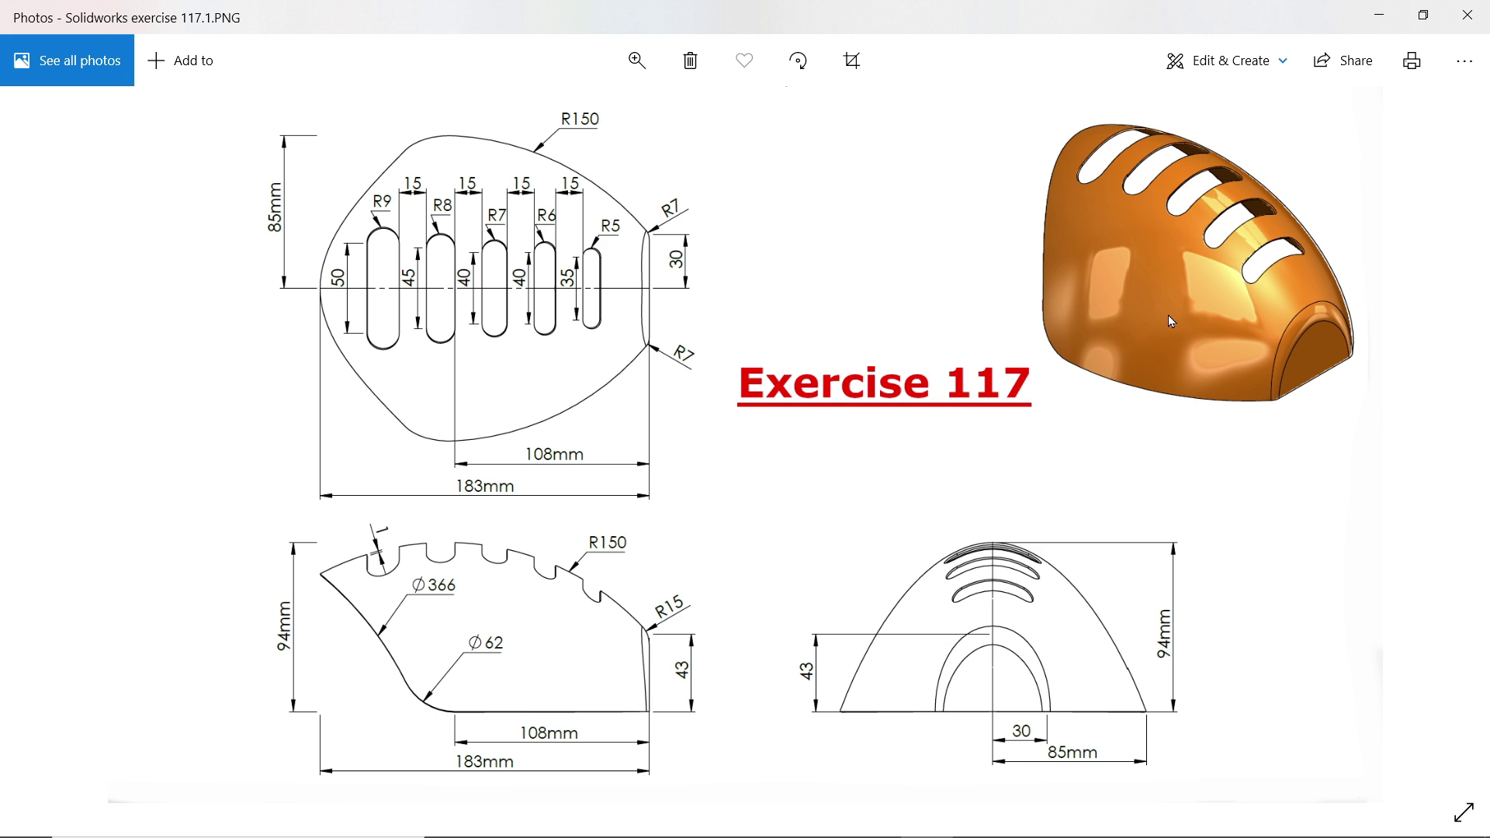
pyautogui.click(1381, 17)
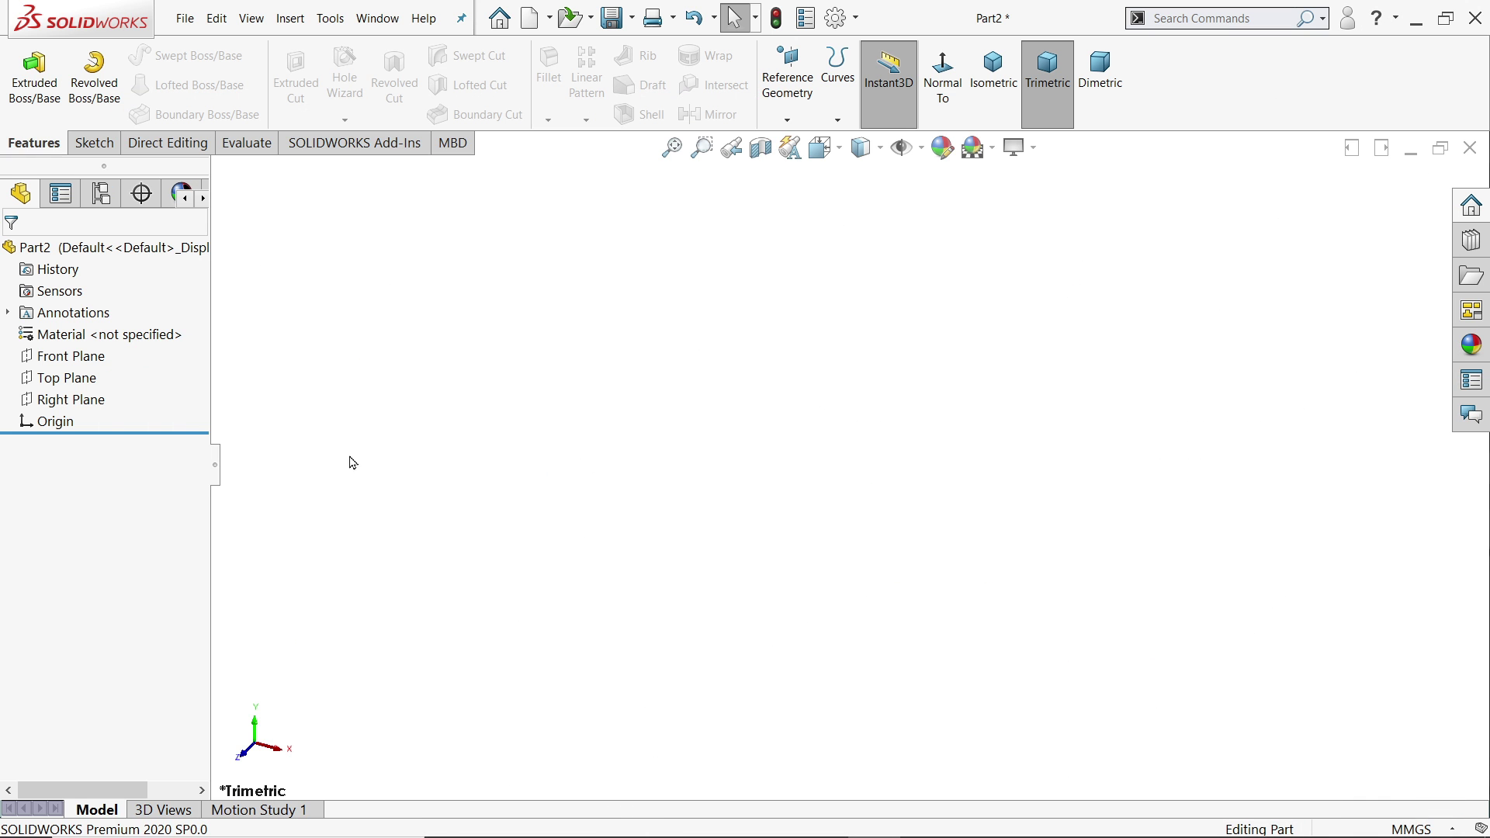
# Sketch a corner rectangle 85 mm high and 183 mm wide on the Top Plane, level with the origin, as construction geometry.
pyautogui.click(58, 380)
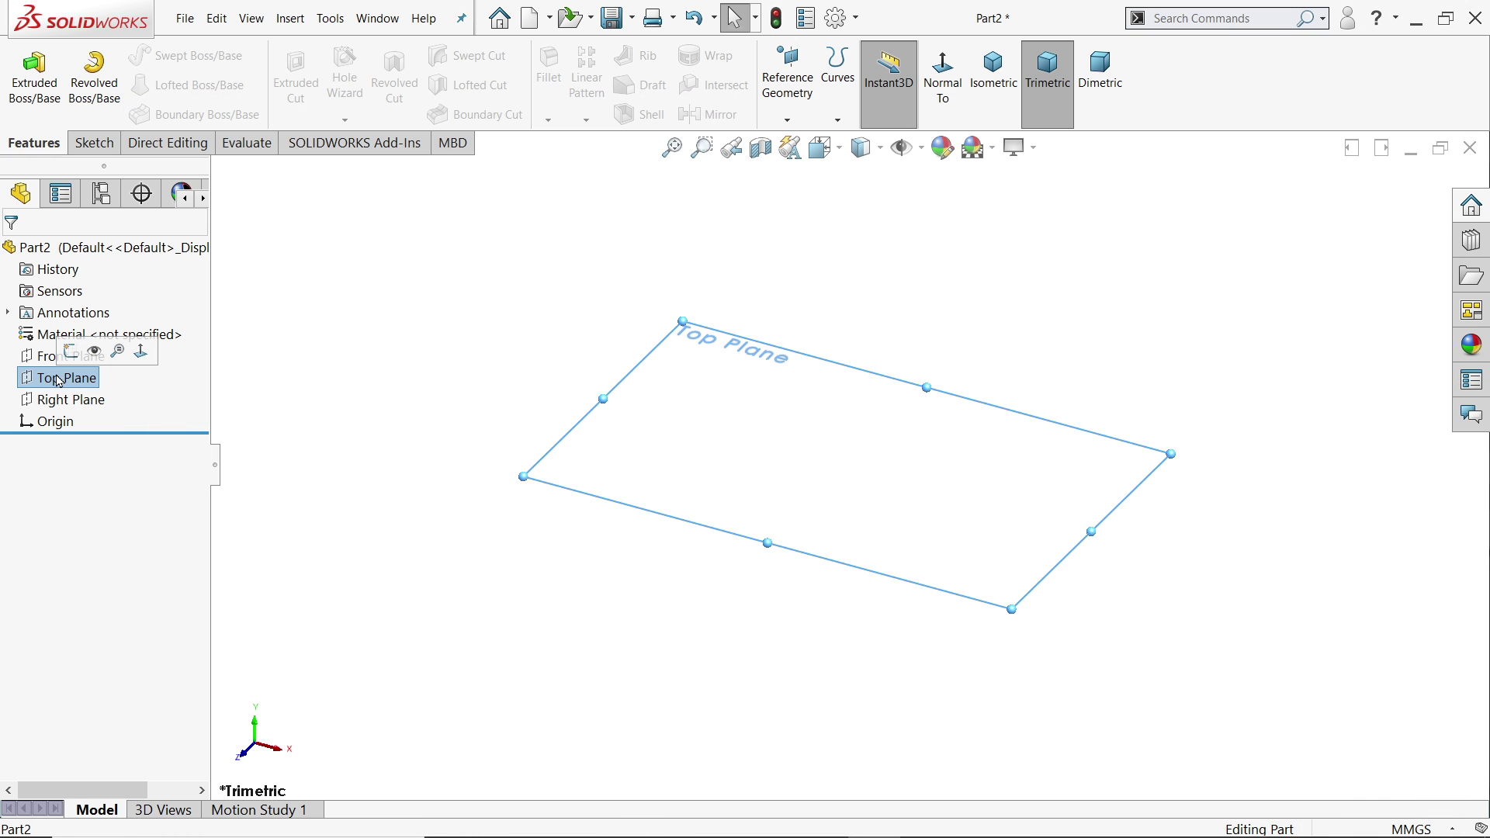
pyautogui.click(74, 353)
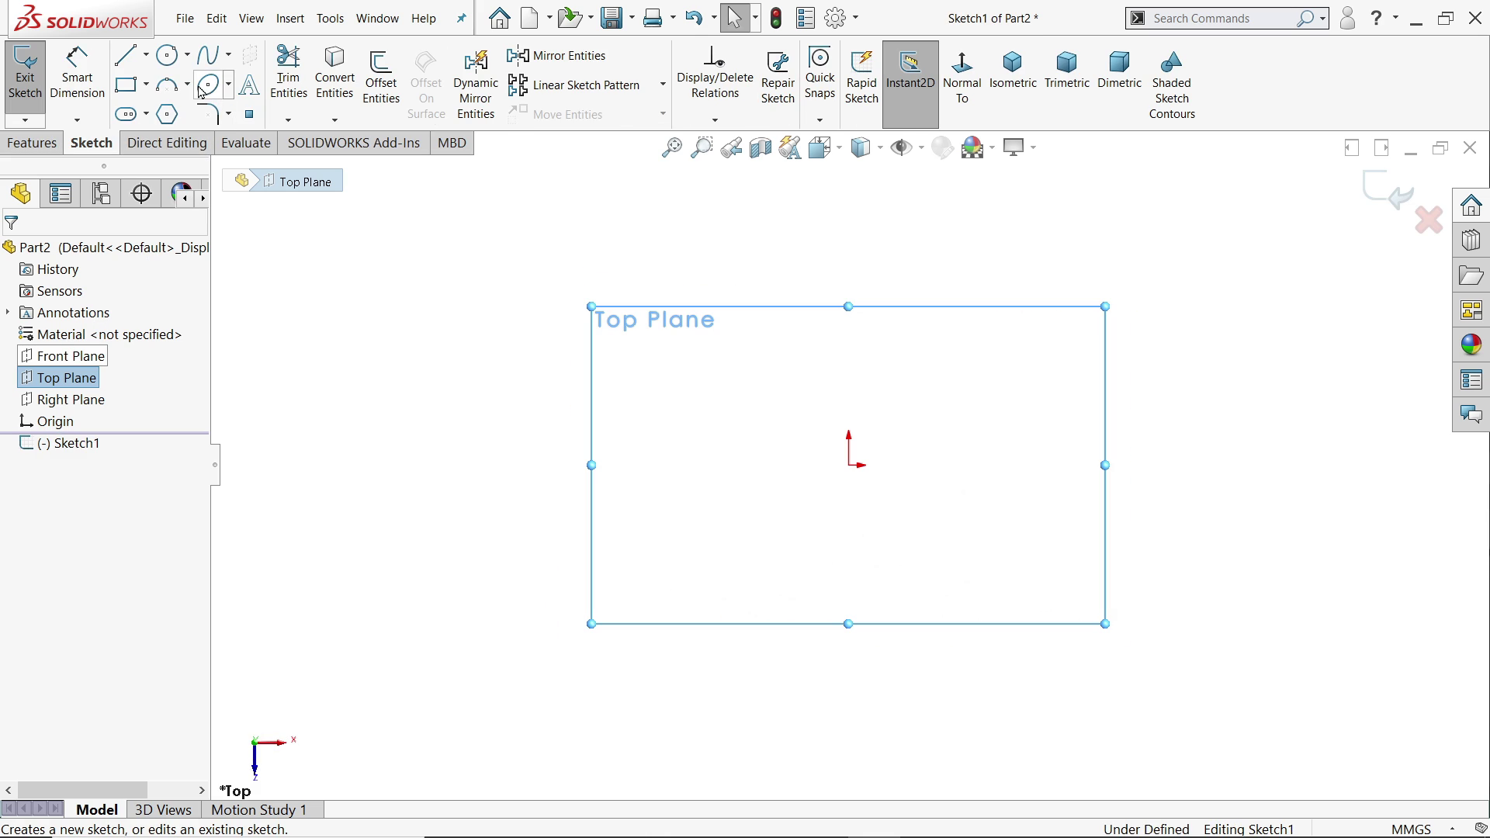
pyautogui.click(146, 84)
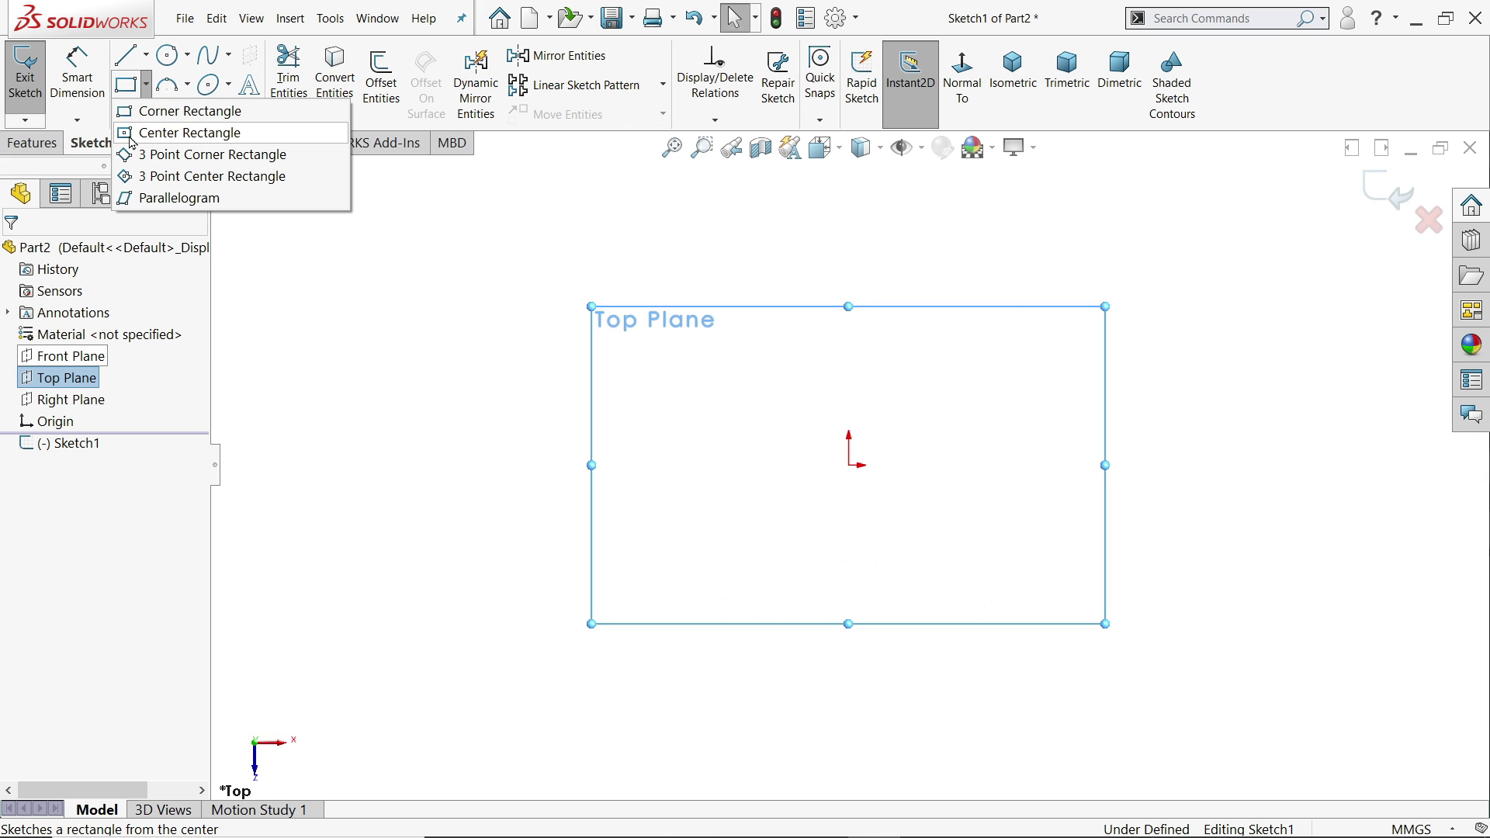
pyautogui.click(128, 117)
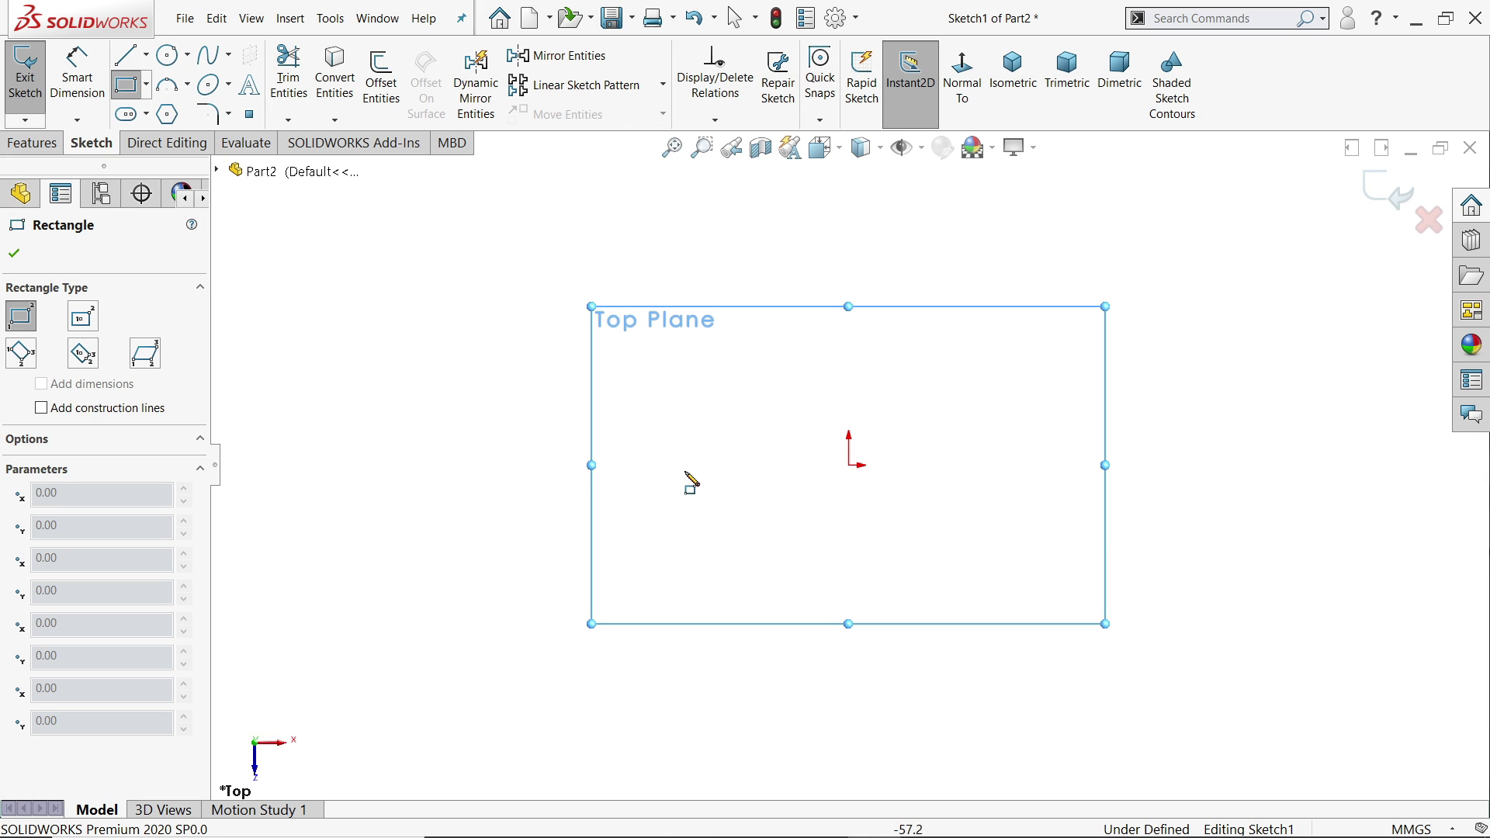
pyautogui.click(685, 465)
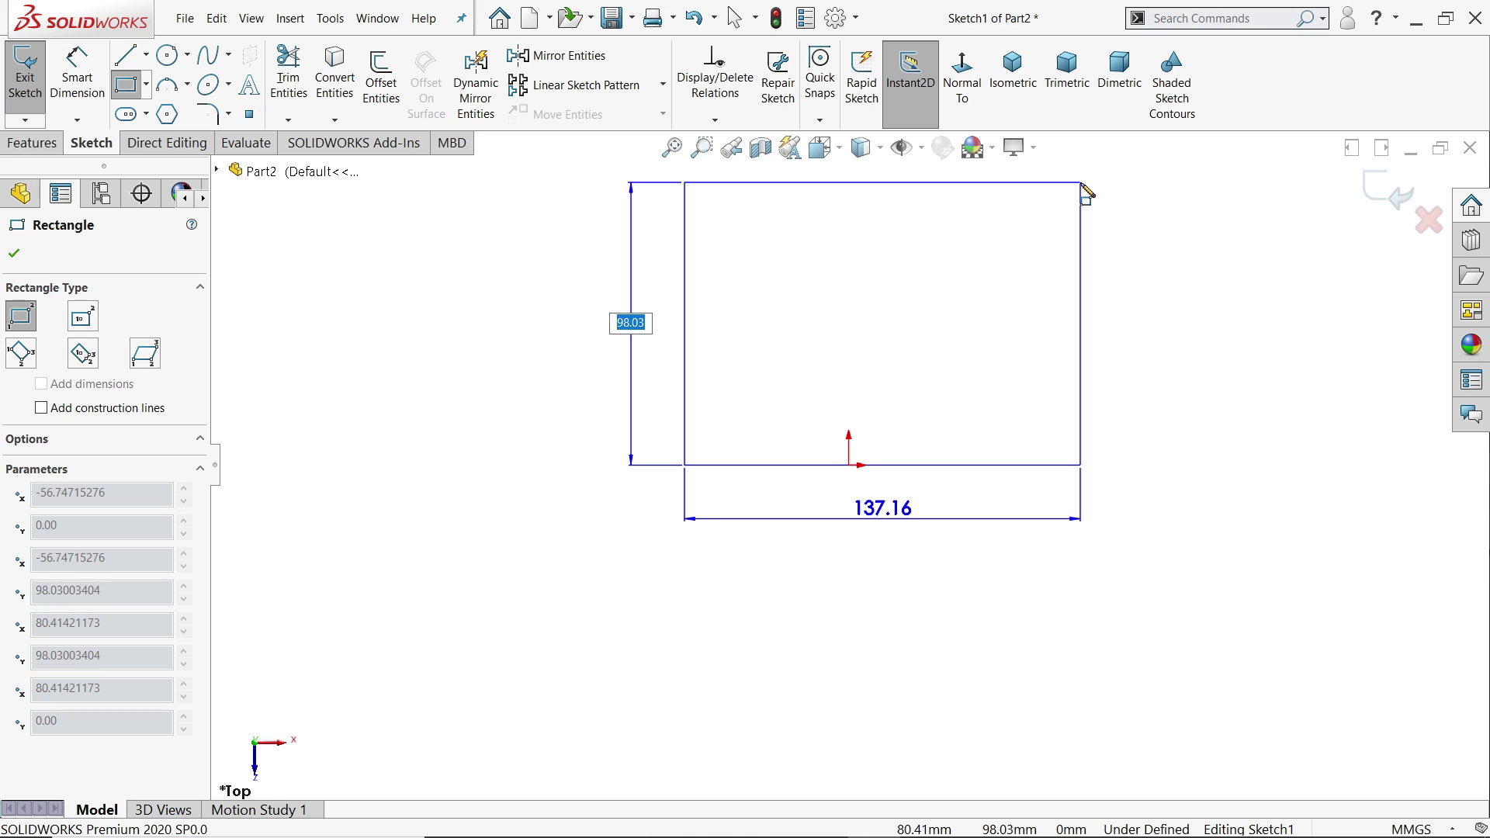
pyautogui.write('85')
pyautogui.press('Tab')
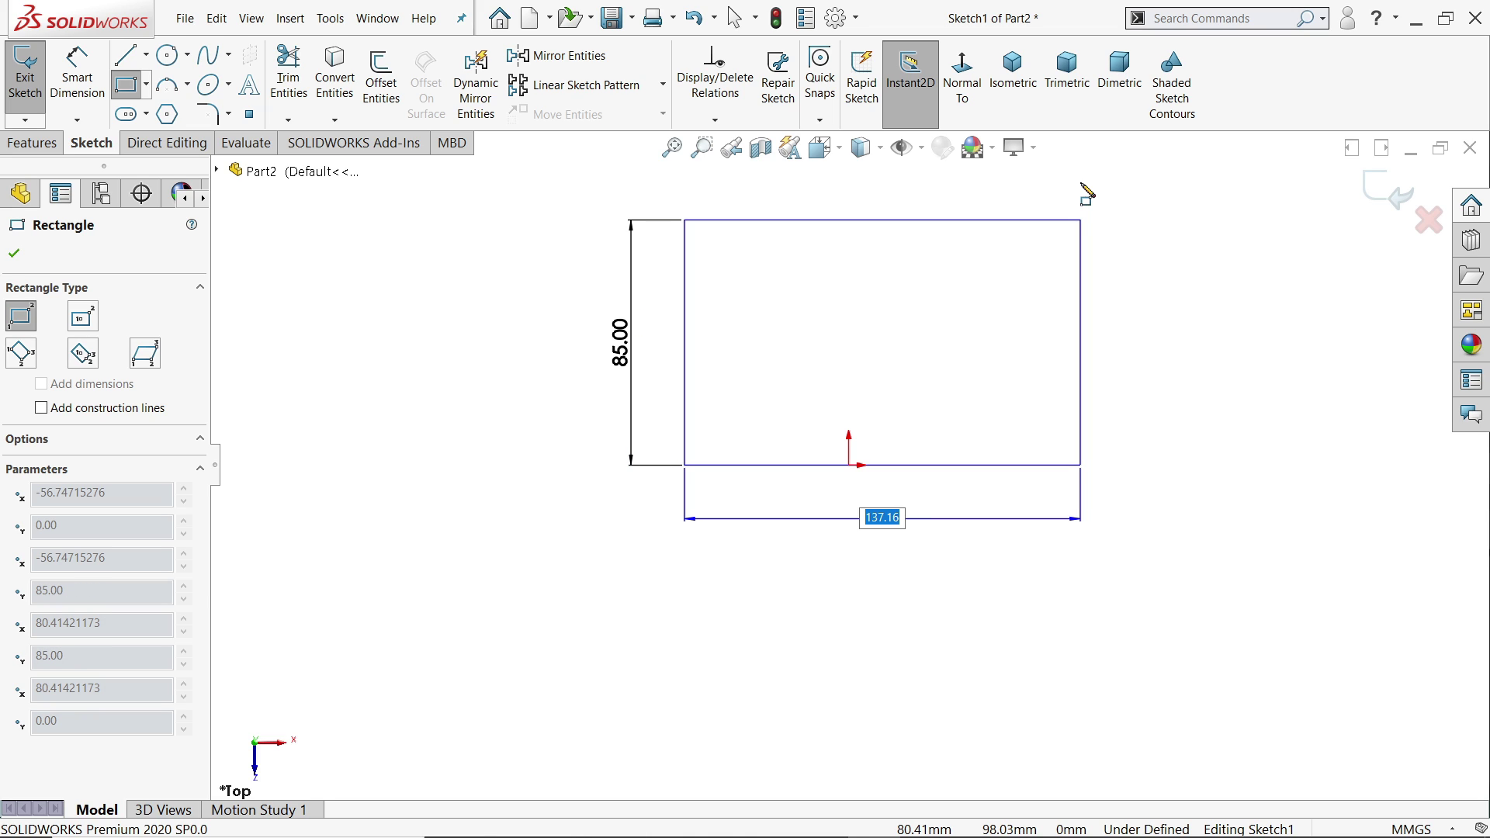
pyautogui.write('183')
pyautogui.press('Return')
pyautogui.click(75, 724)
pyautogui.click(14, 253)
# Dimension the distance from the origin to the rectangle's lower-right corner as 108 mm.
pyautogui.scroll(-2, 942, 431)
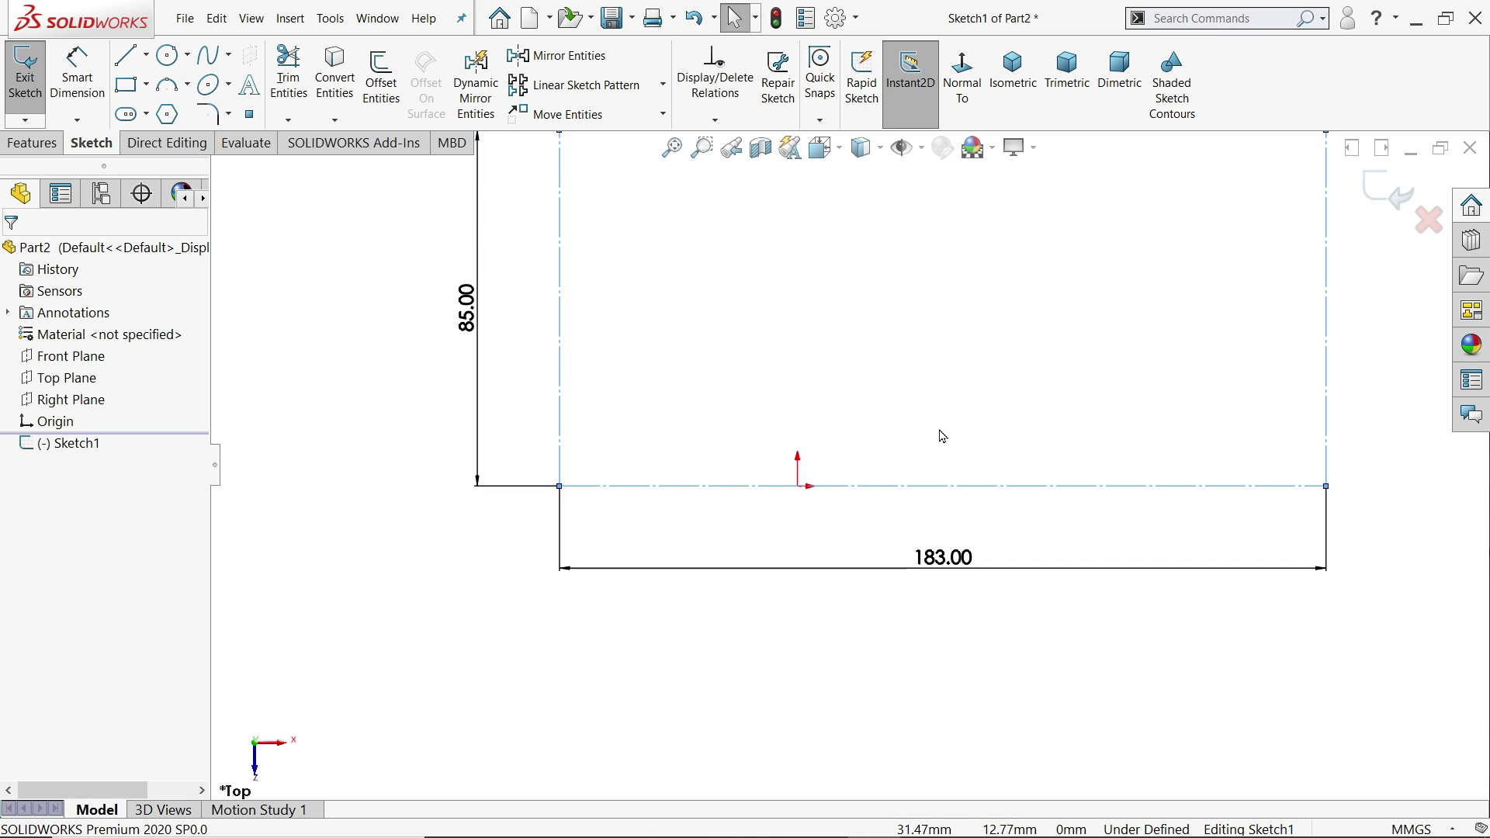
pyautogui.press('d')
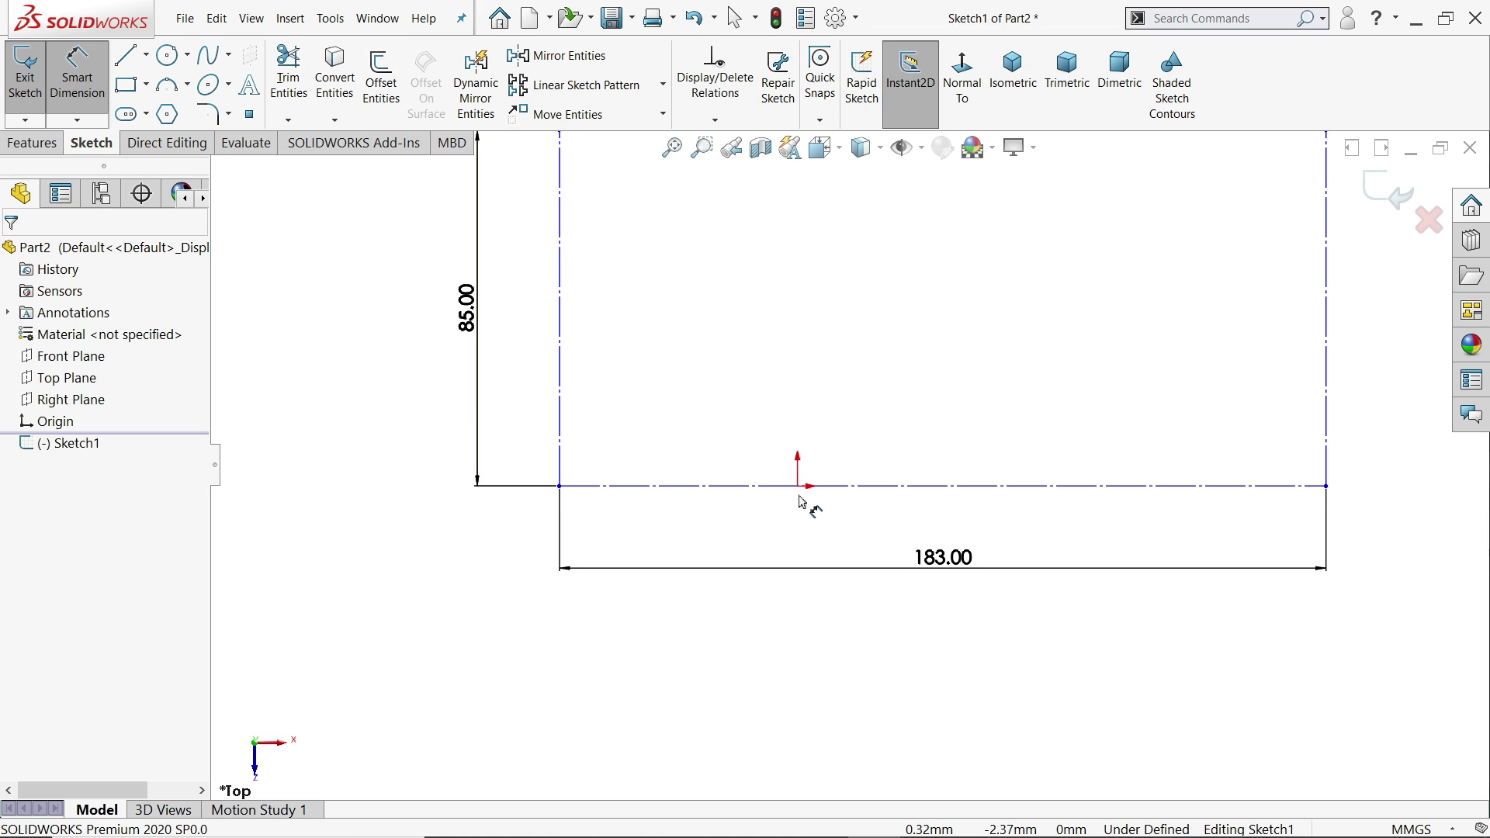
pyautogui.click(798, 487)
pyautogui.click(1327, 486)
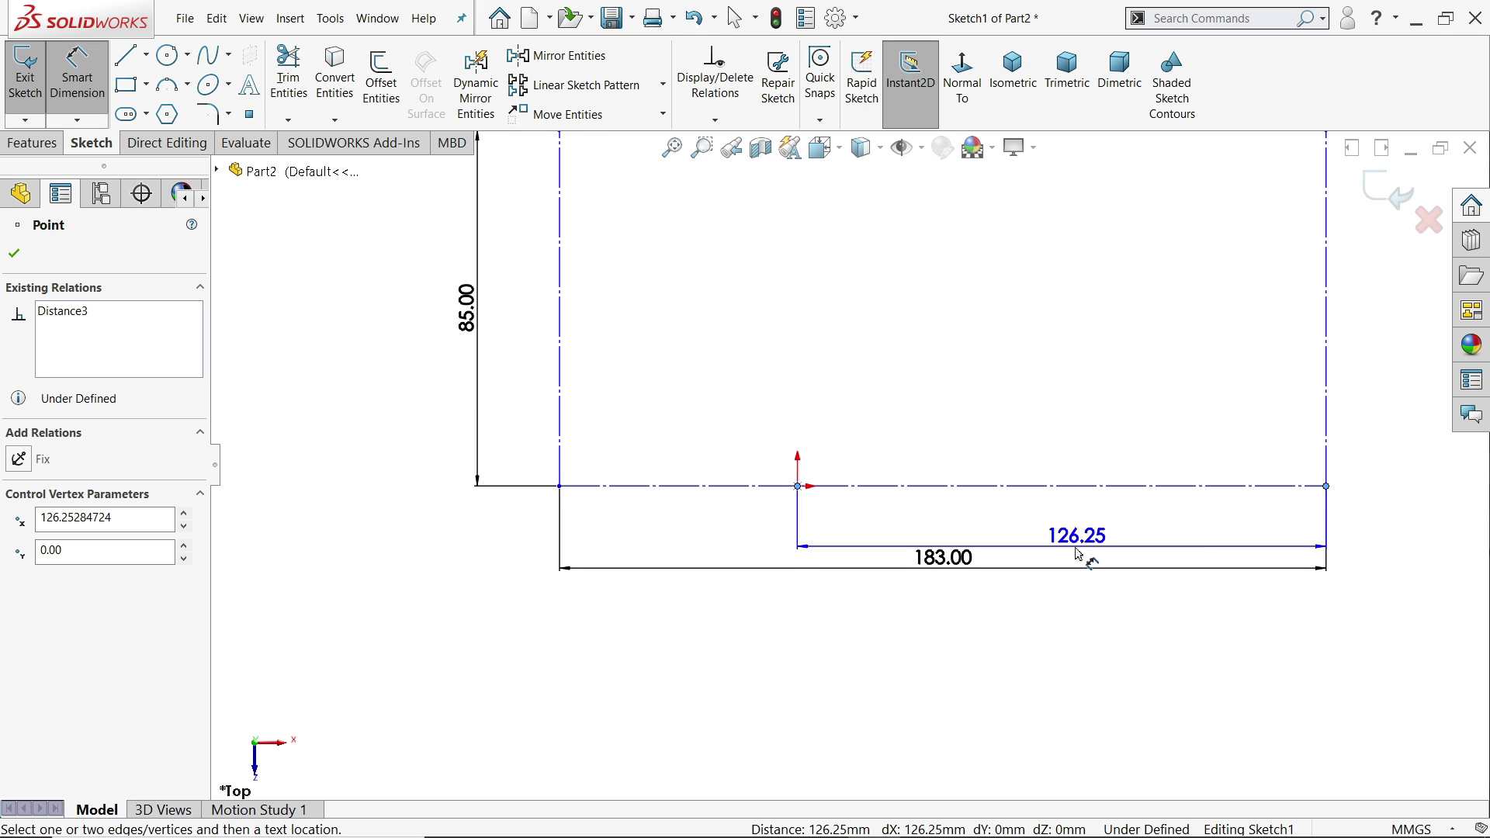
pyautogui.click(1059, 520)
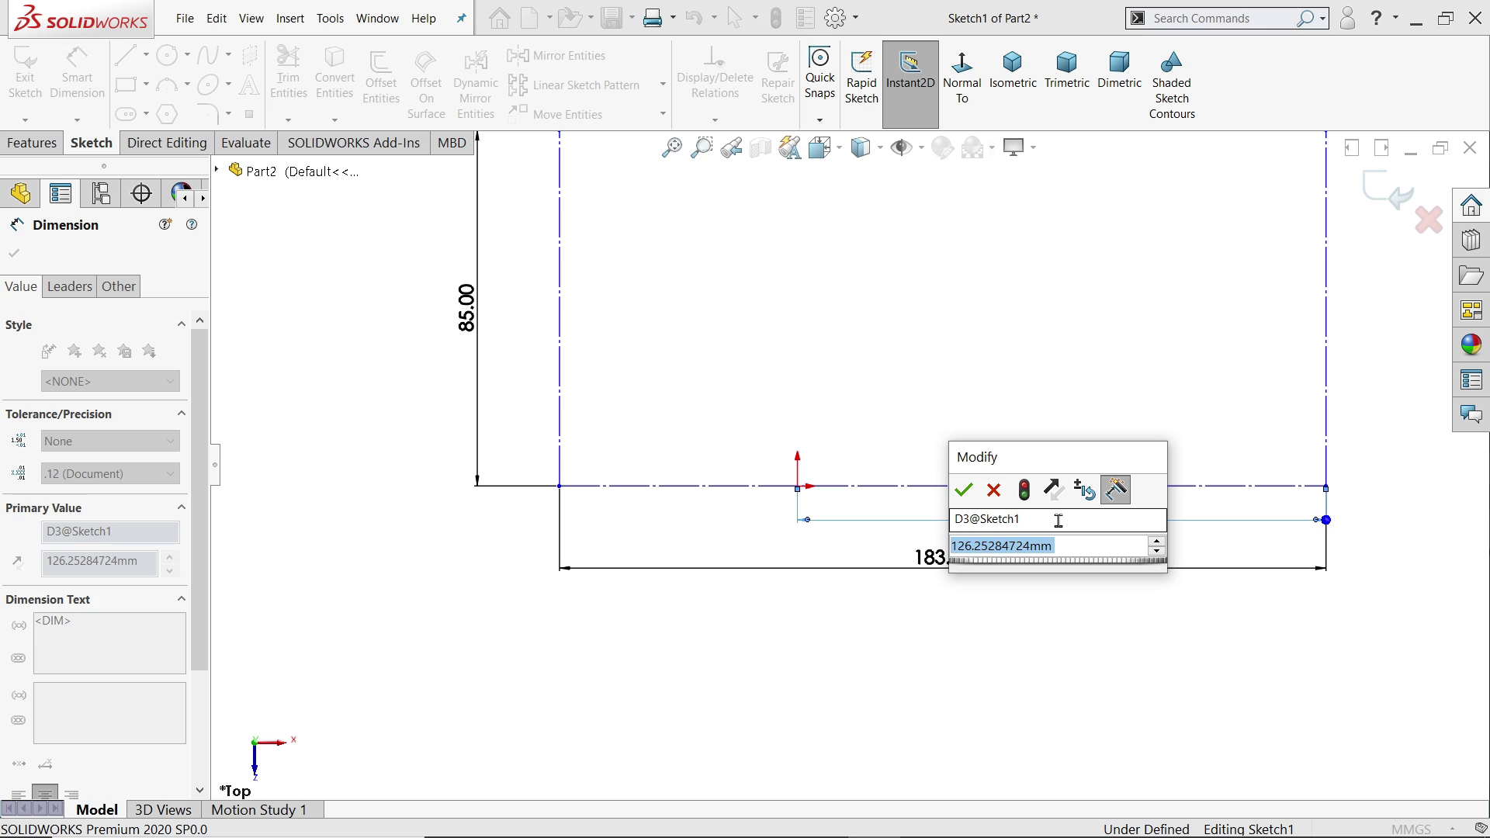
pyautogui.write('108')
pyautogui.press('Return')
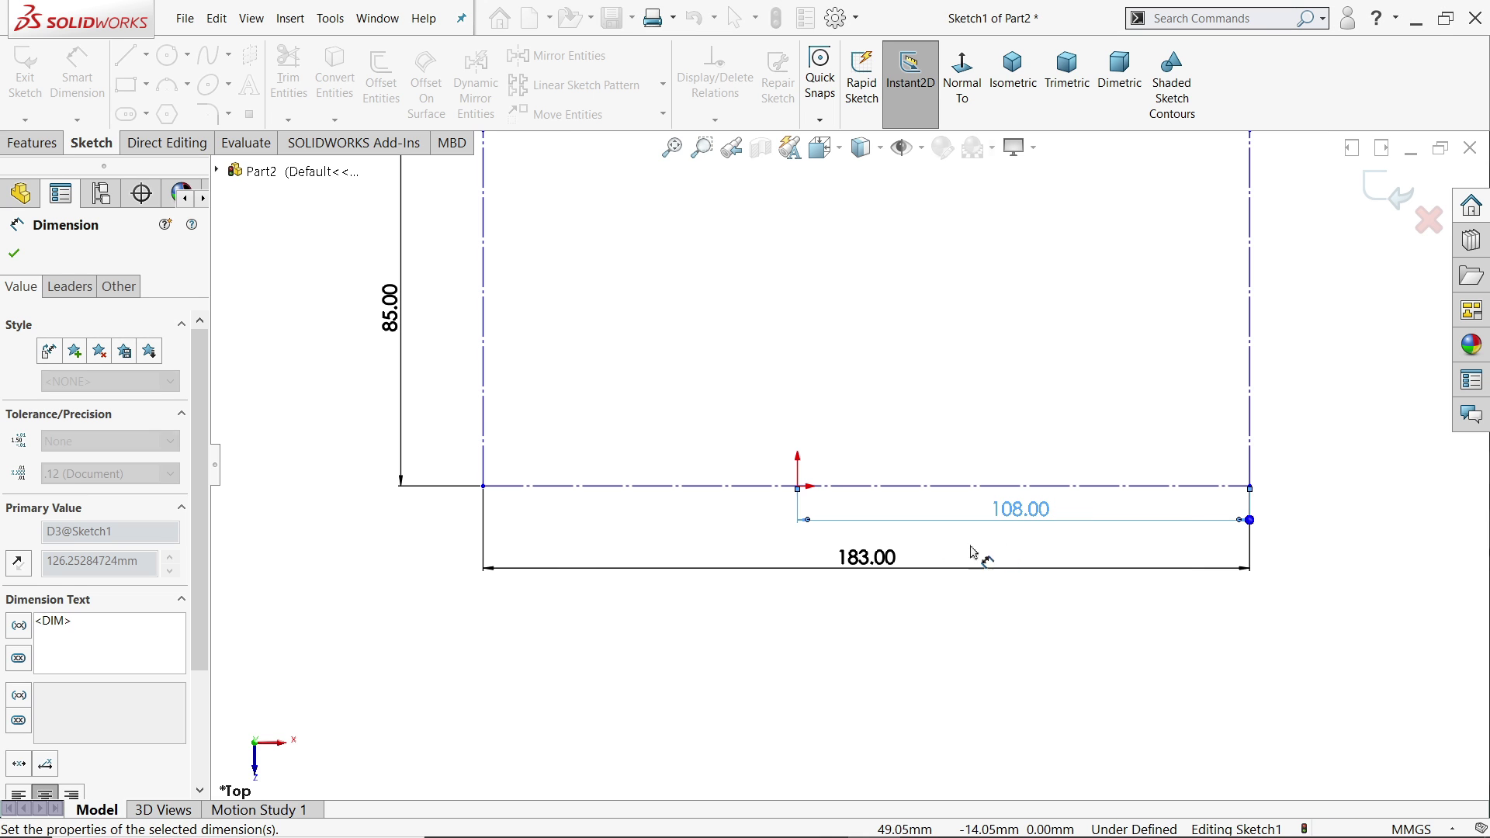
pyautogui.click(14, 253)
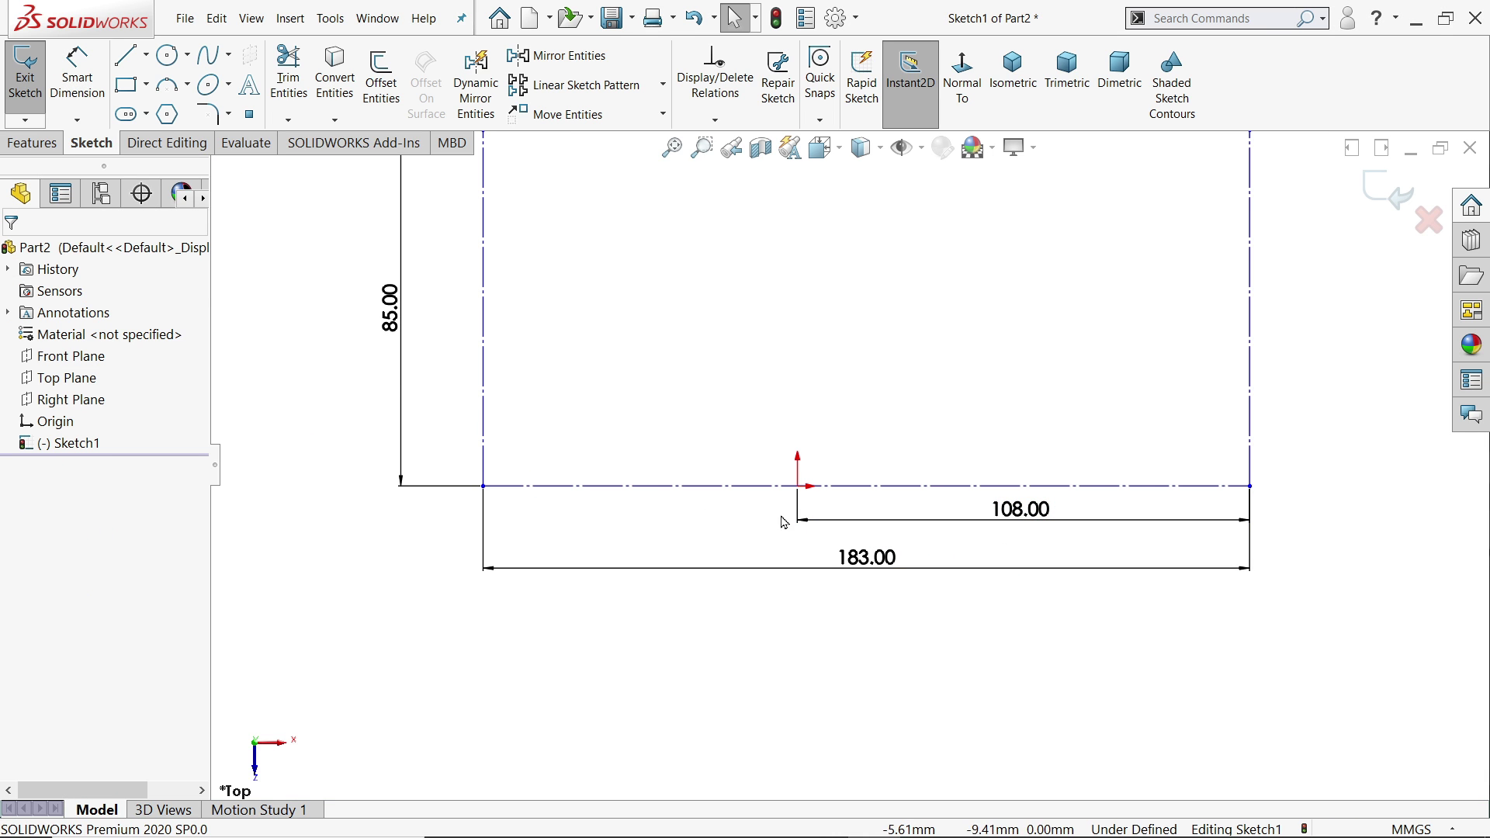
# Make the rectangle's lower side coincident with the origin.
pyautogui.click(771, 486)
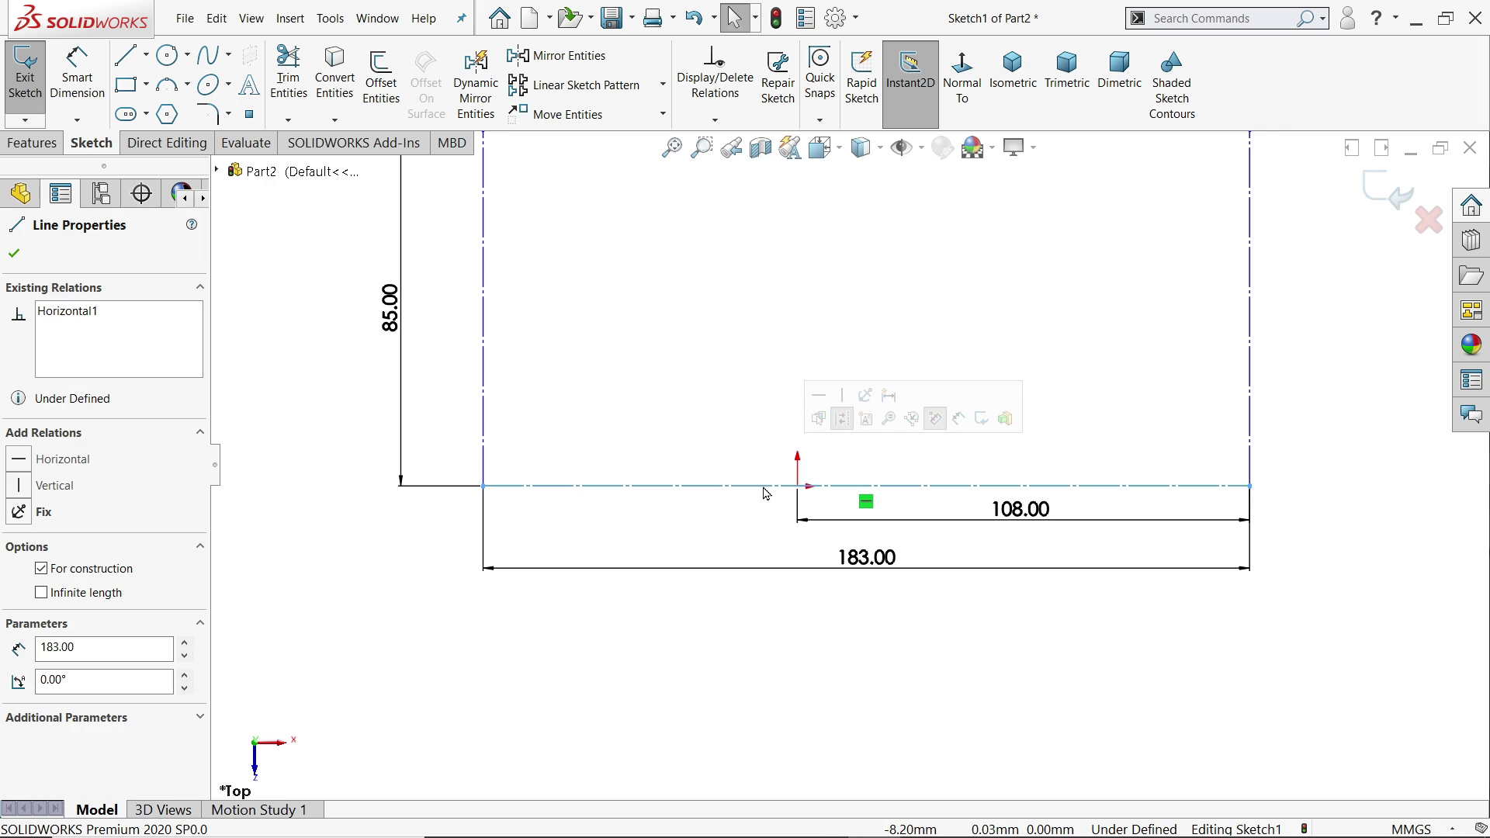
pyautogui.moveTo(772, 486); pyautogui.dragTo(802, 496)
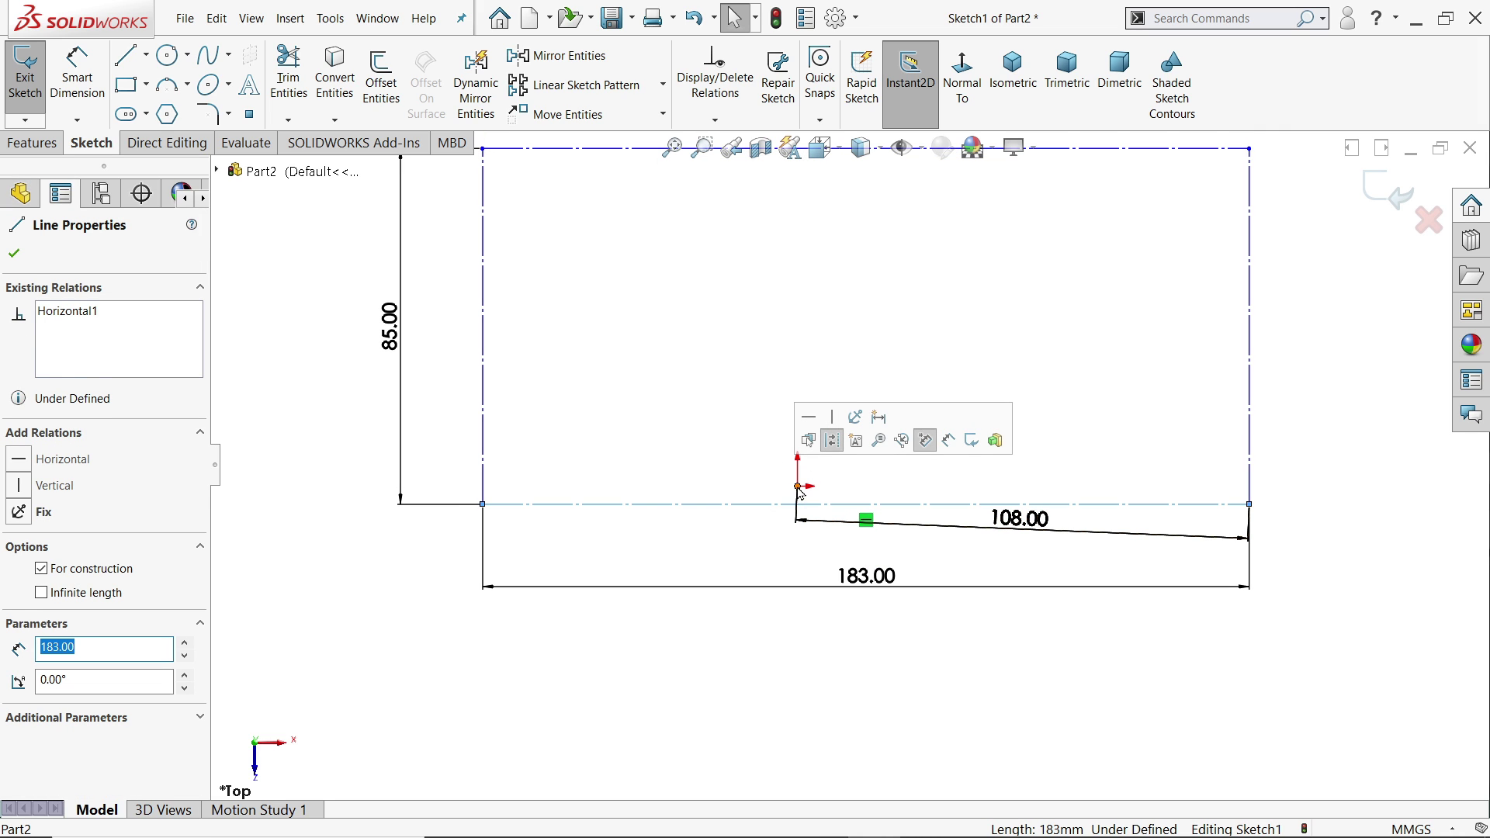
pyautogui.click(799, 487)
pyautogui.keyDown('ctrl'); pyautogui.click(832, 506); pyautogui.keyUp('ctrl')
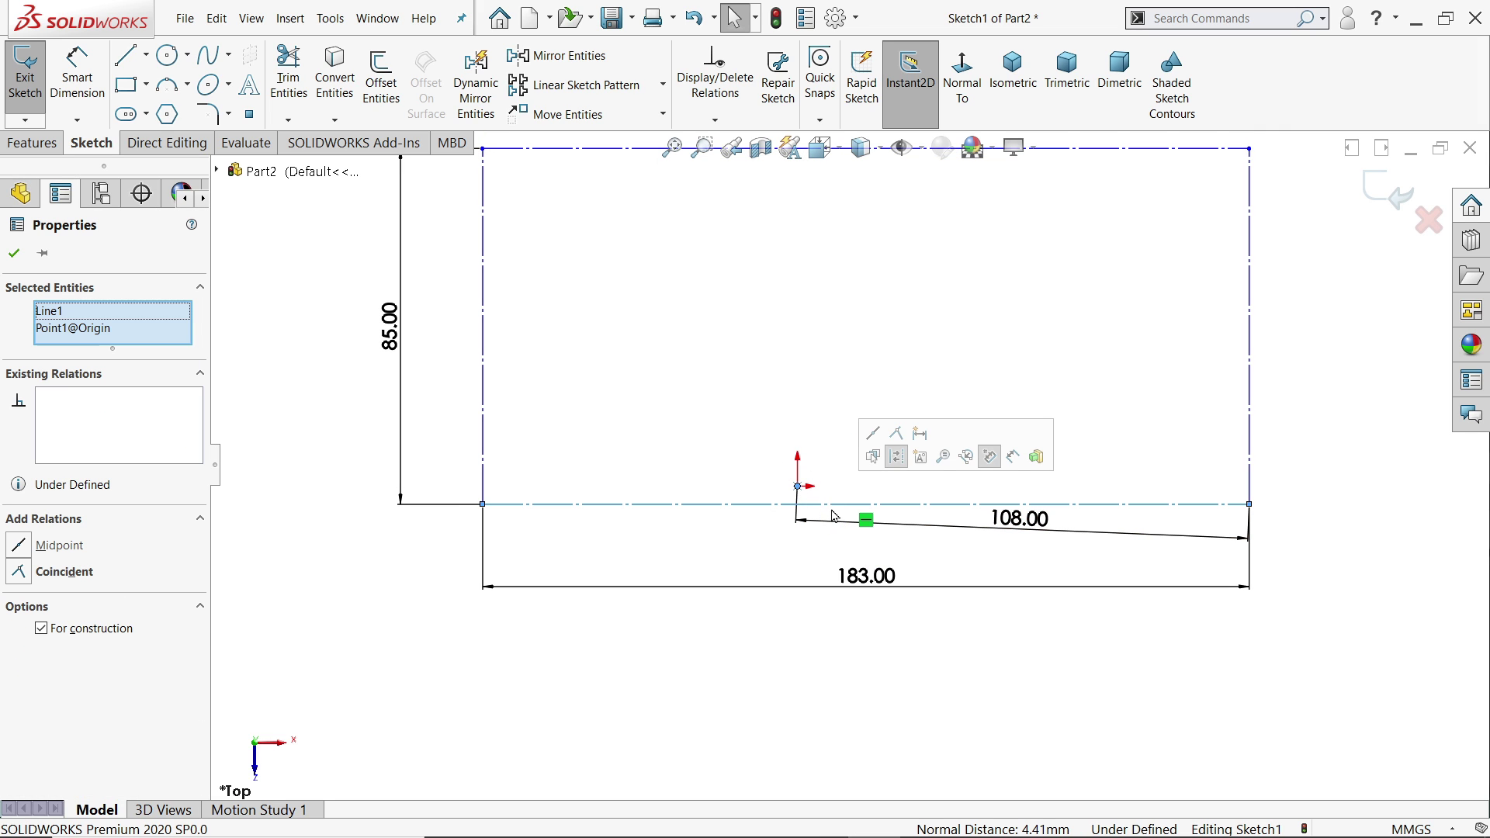
pyautogui.click(894, 452)
pyautogui.click(961, 640)
pyautogui.press('f')
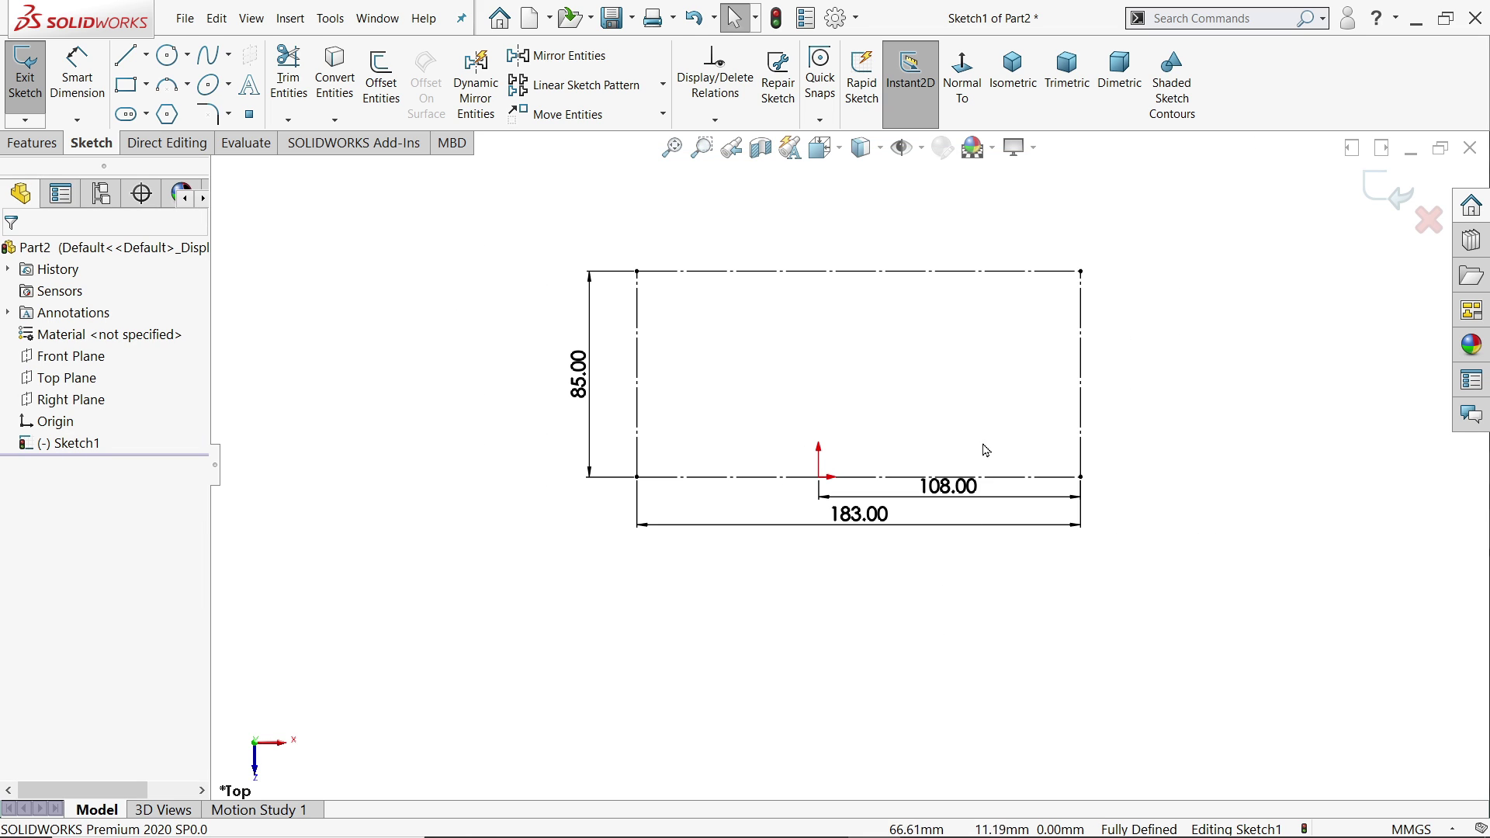
# Draw a three-point arc of about 158 mm radius between the rectangle's left and right sides, and make it tangent to the upper side.
pyautogui.click(166, 93)
pyautogui.press('f')
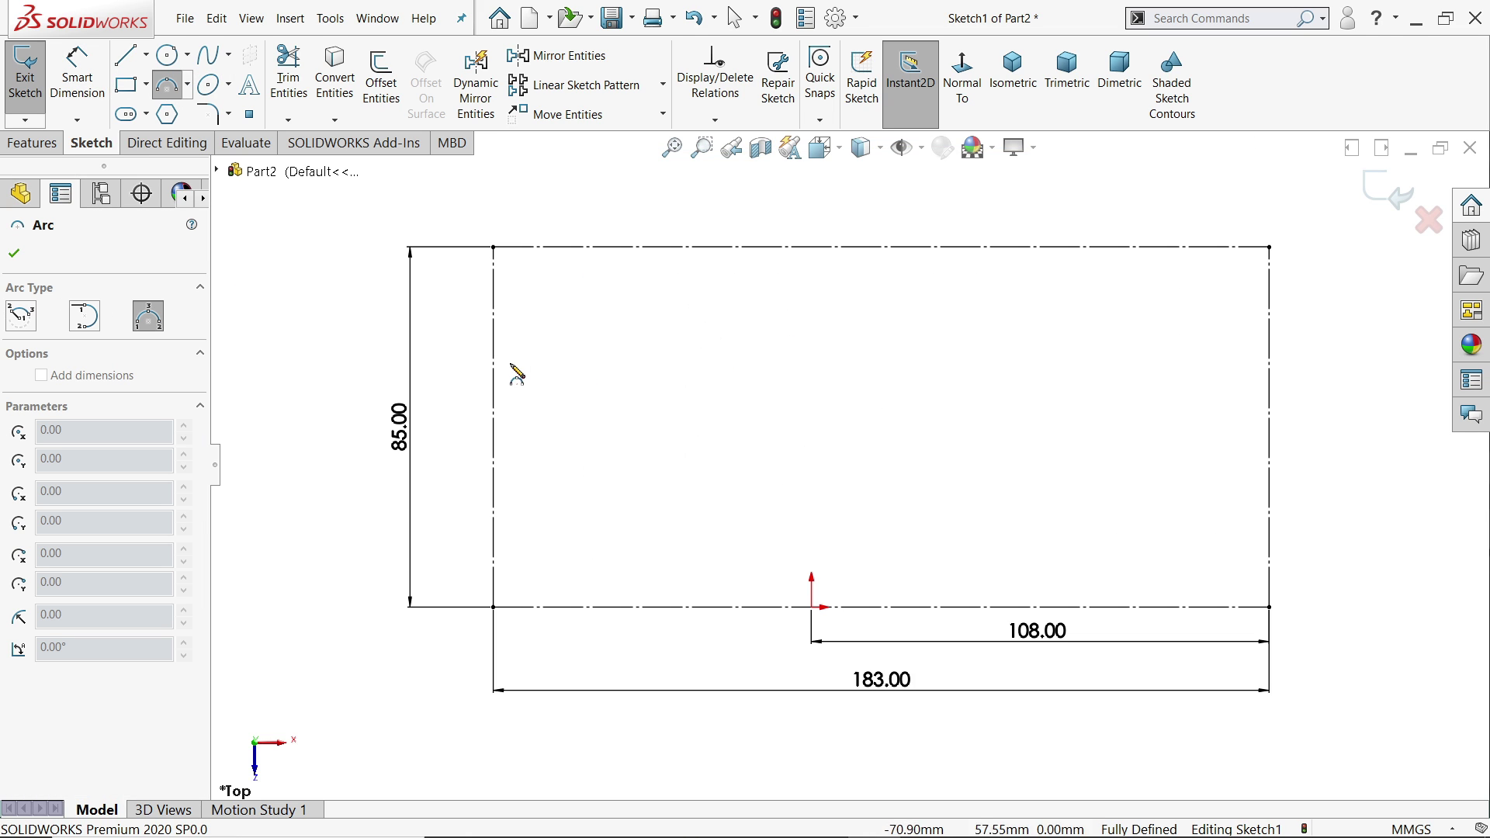
pyautogui.click(494, 351)
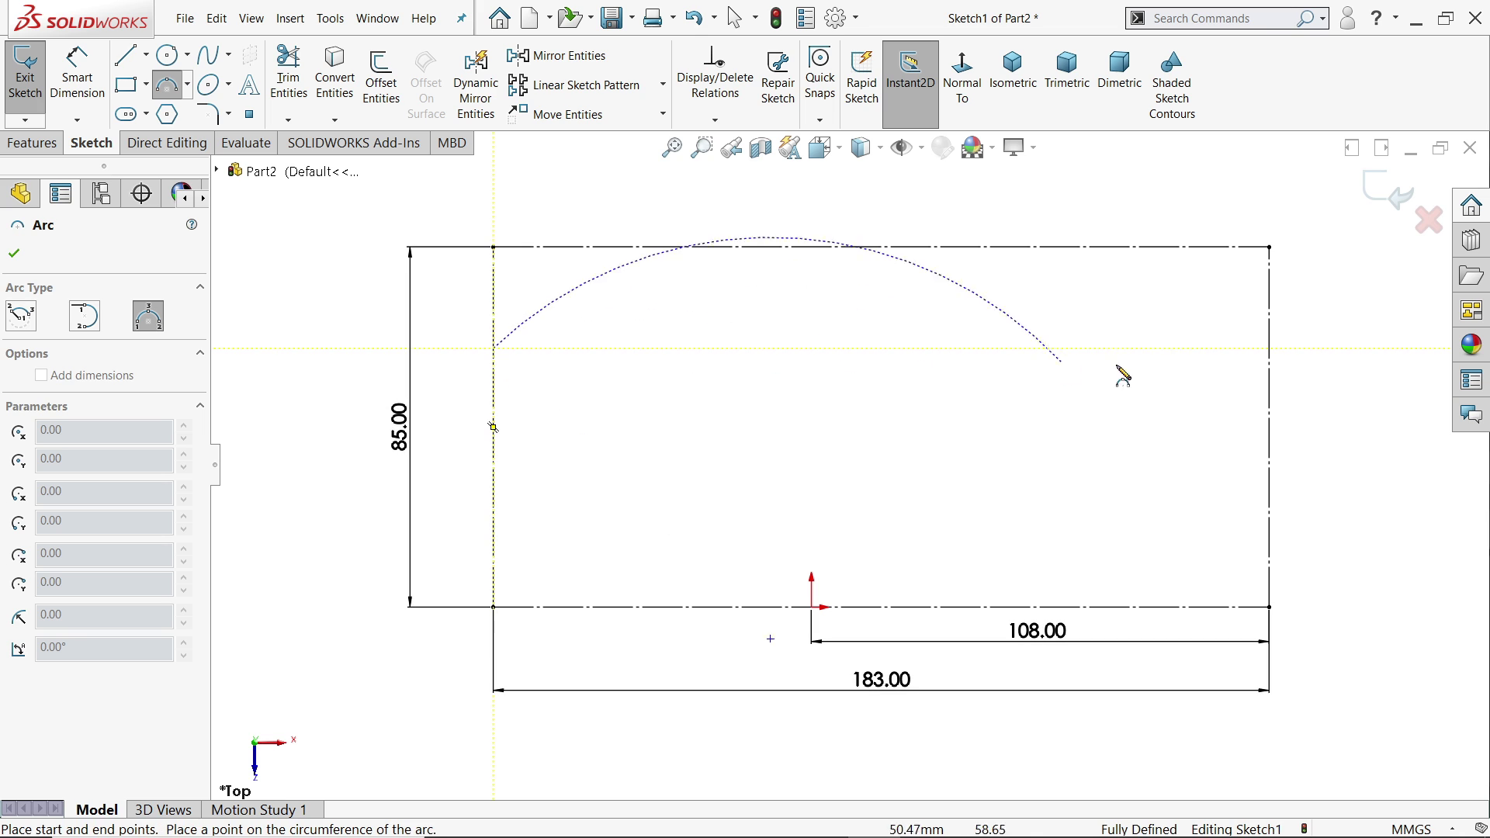
pyautogui.click(1272, 459)
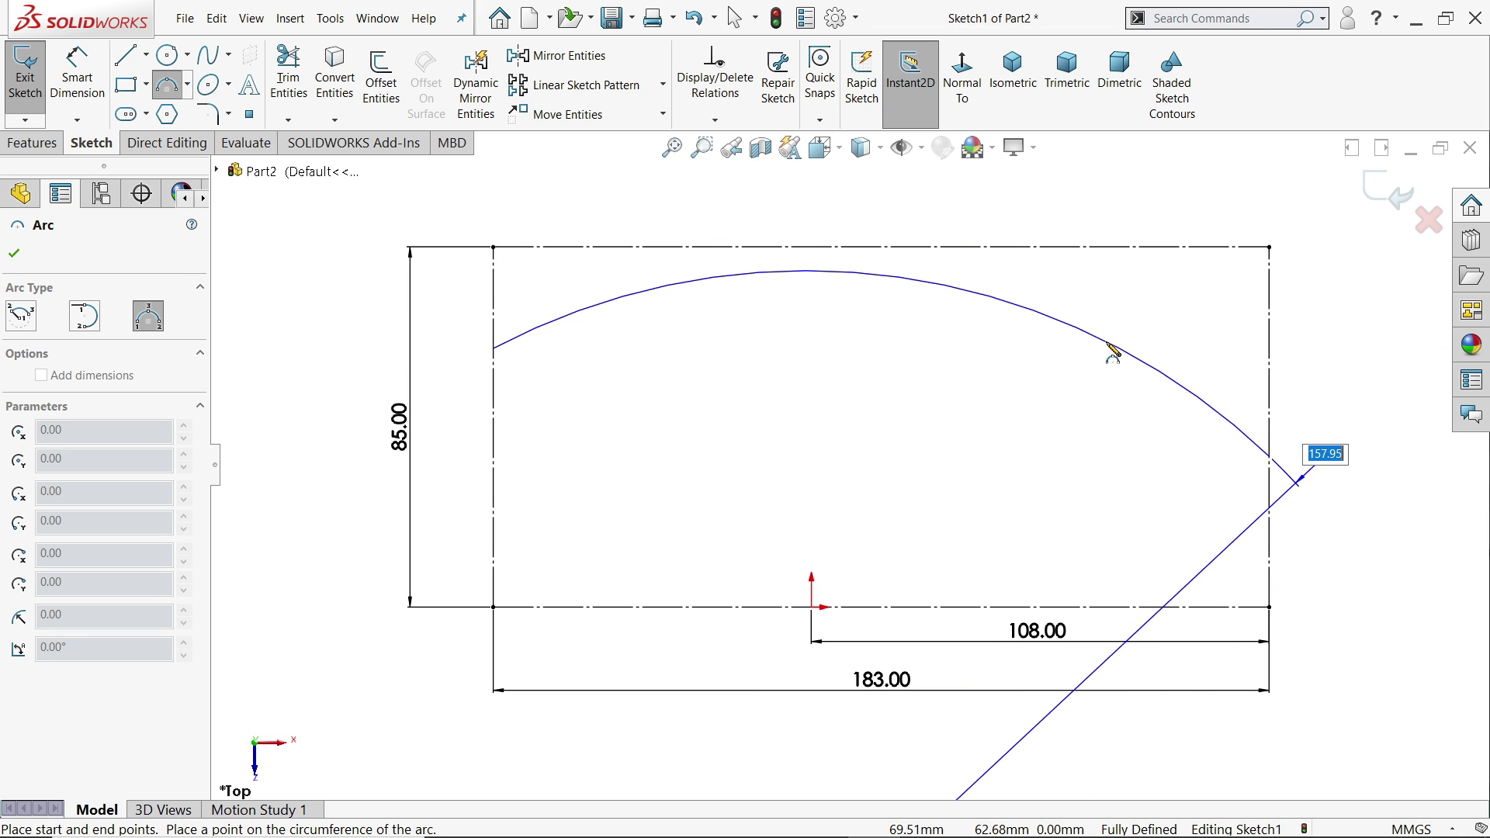
pyautogui.click(1114, 350)
pyautogui.rightClick(1081, 386)
pyautogui.click(1114, 387)
pyautogui.moveTo(918, 184); pyautogui.dragTo(791, 347)
pyautogui.click(841, 269)
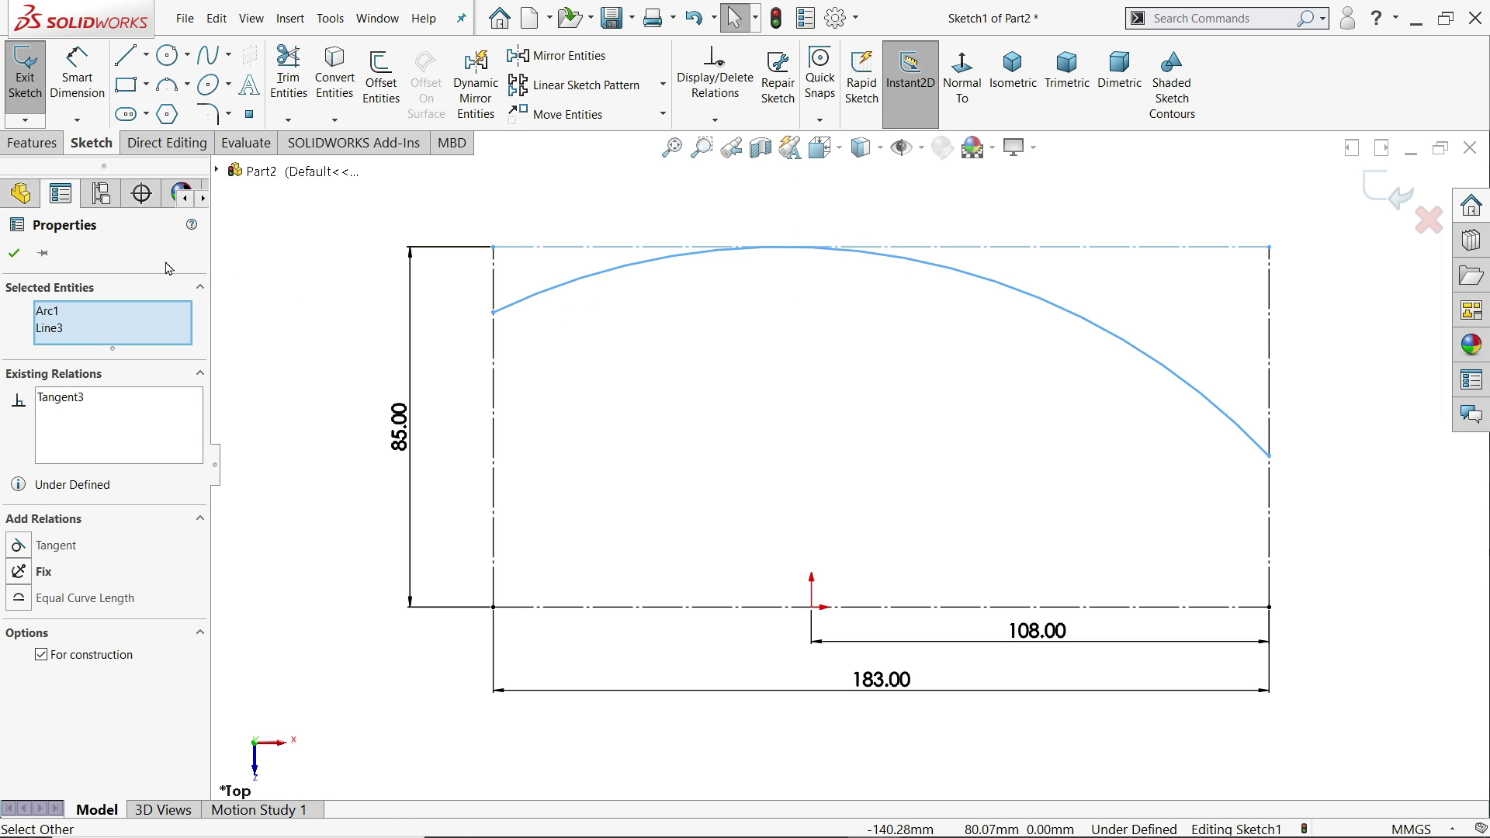
# Dimension the arc's right endpoint 30 mm above the rectangle's lower-right corner.
pyautogui.click(76, 78)
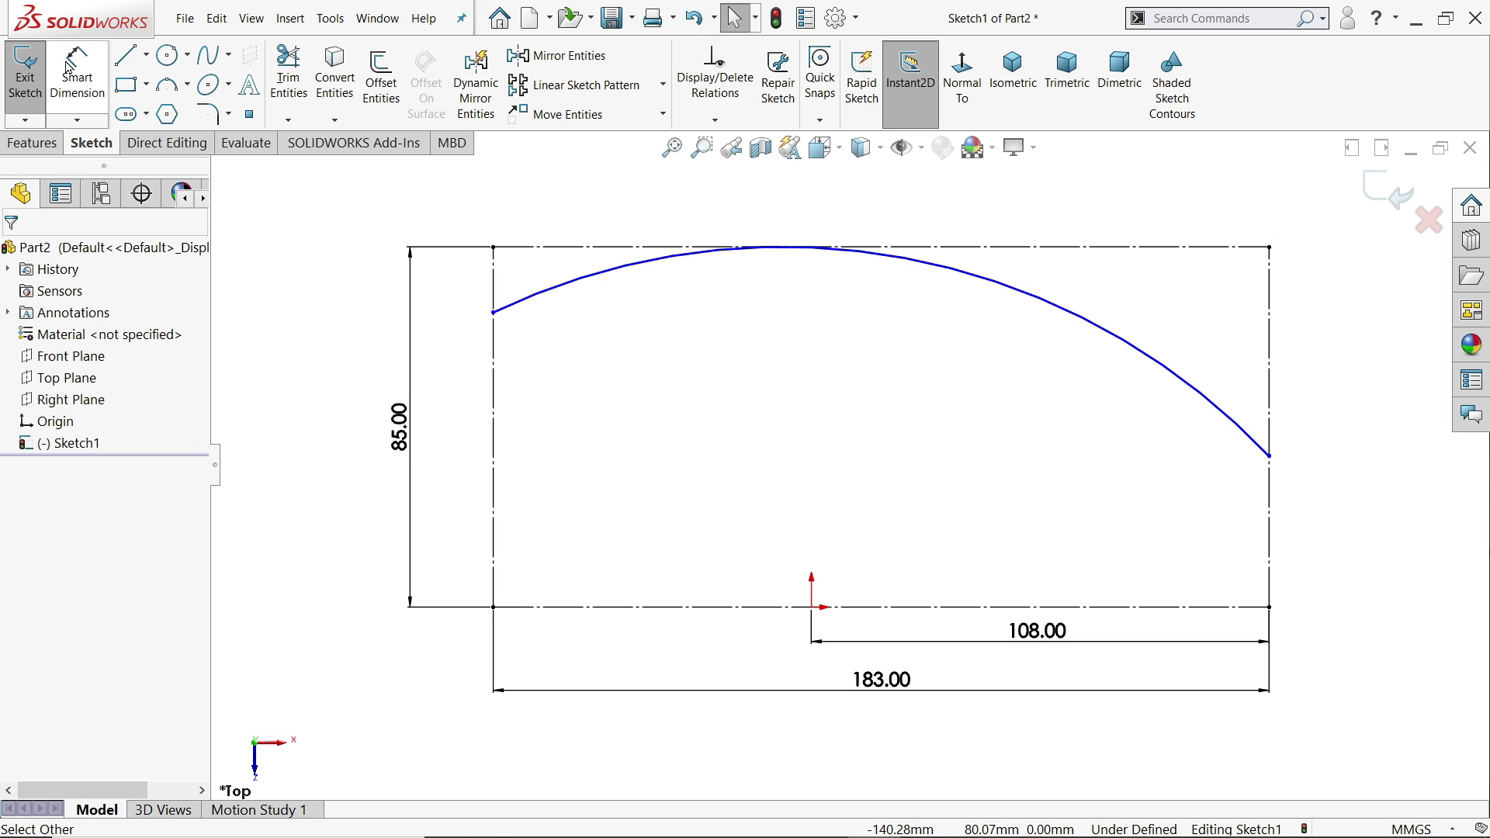
pyautogui.click(1270, 456)
pyautogui.click(1270, 607)
pyautogui.click(1333, 532)
pyautogui.write('30')
pyautogui.press('Return')
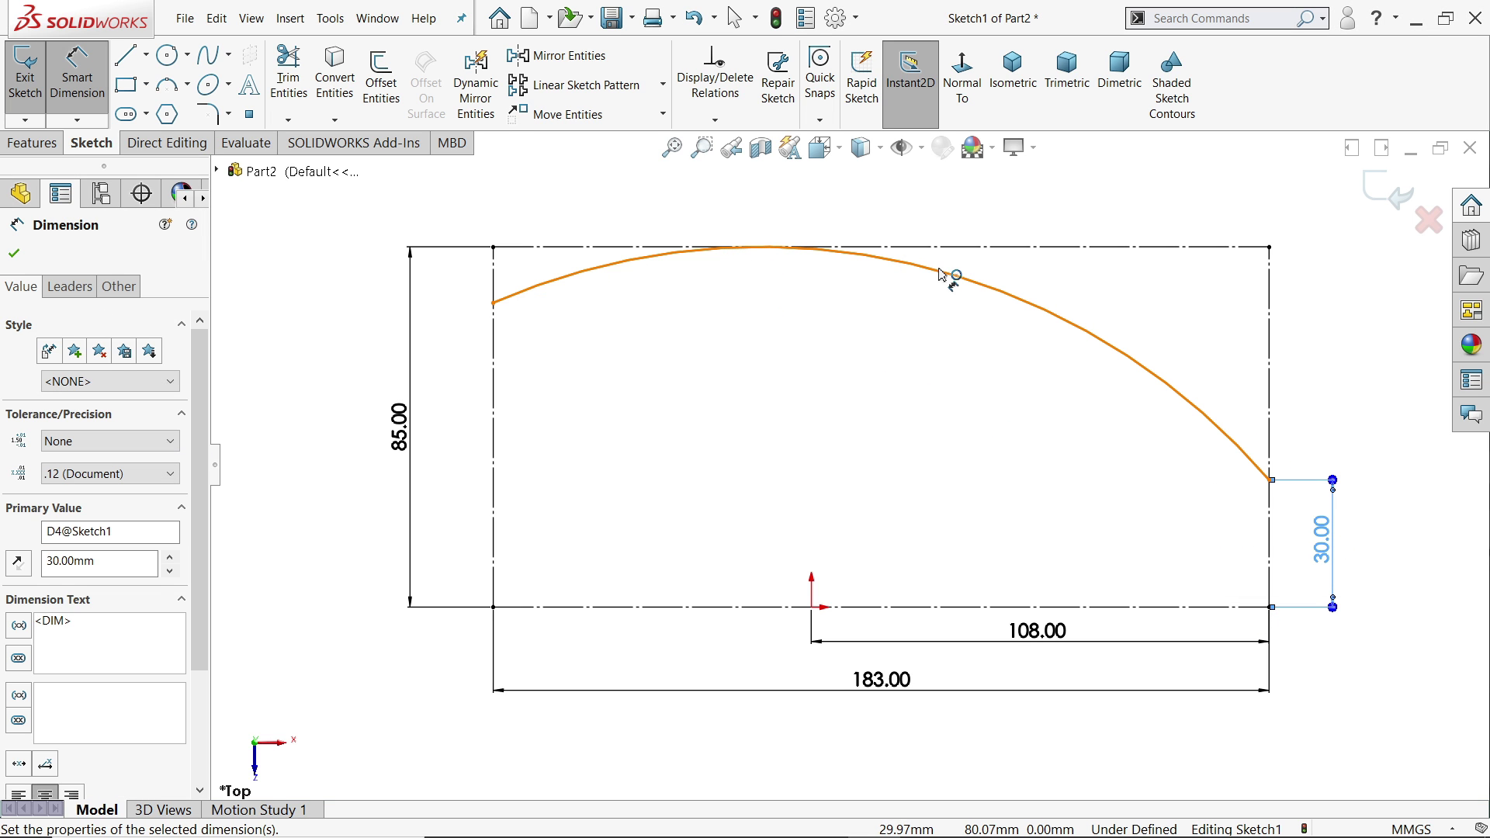
# Dimension the arc's radius as 150 mm and exit the sketch.
pyautogui.click(942, 277)
pyautogui.click(973, 217)
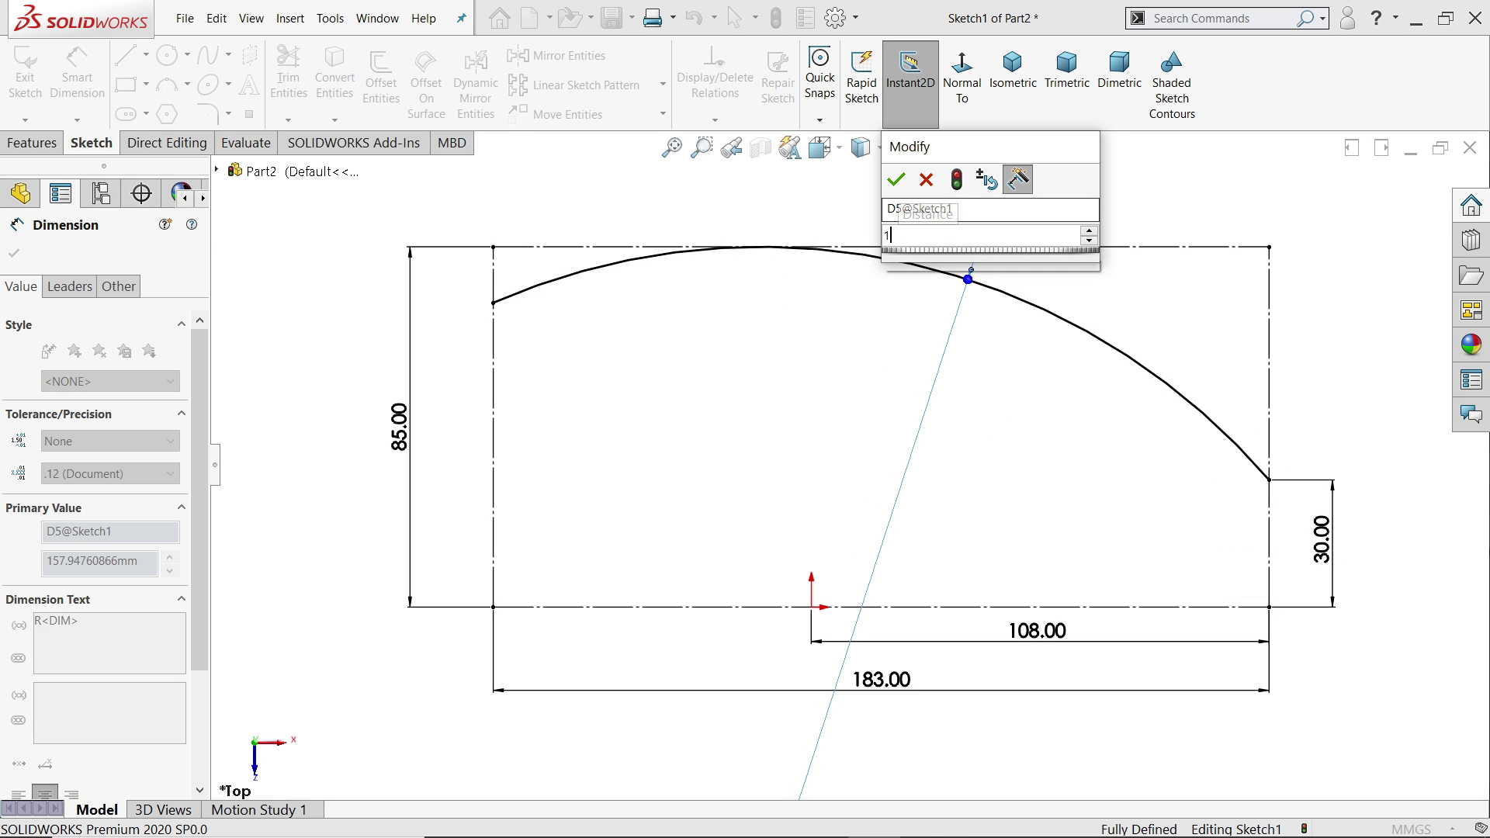
pyautogui.press('Return')
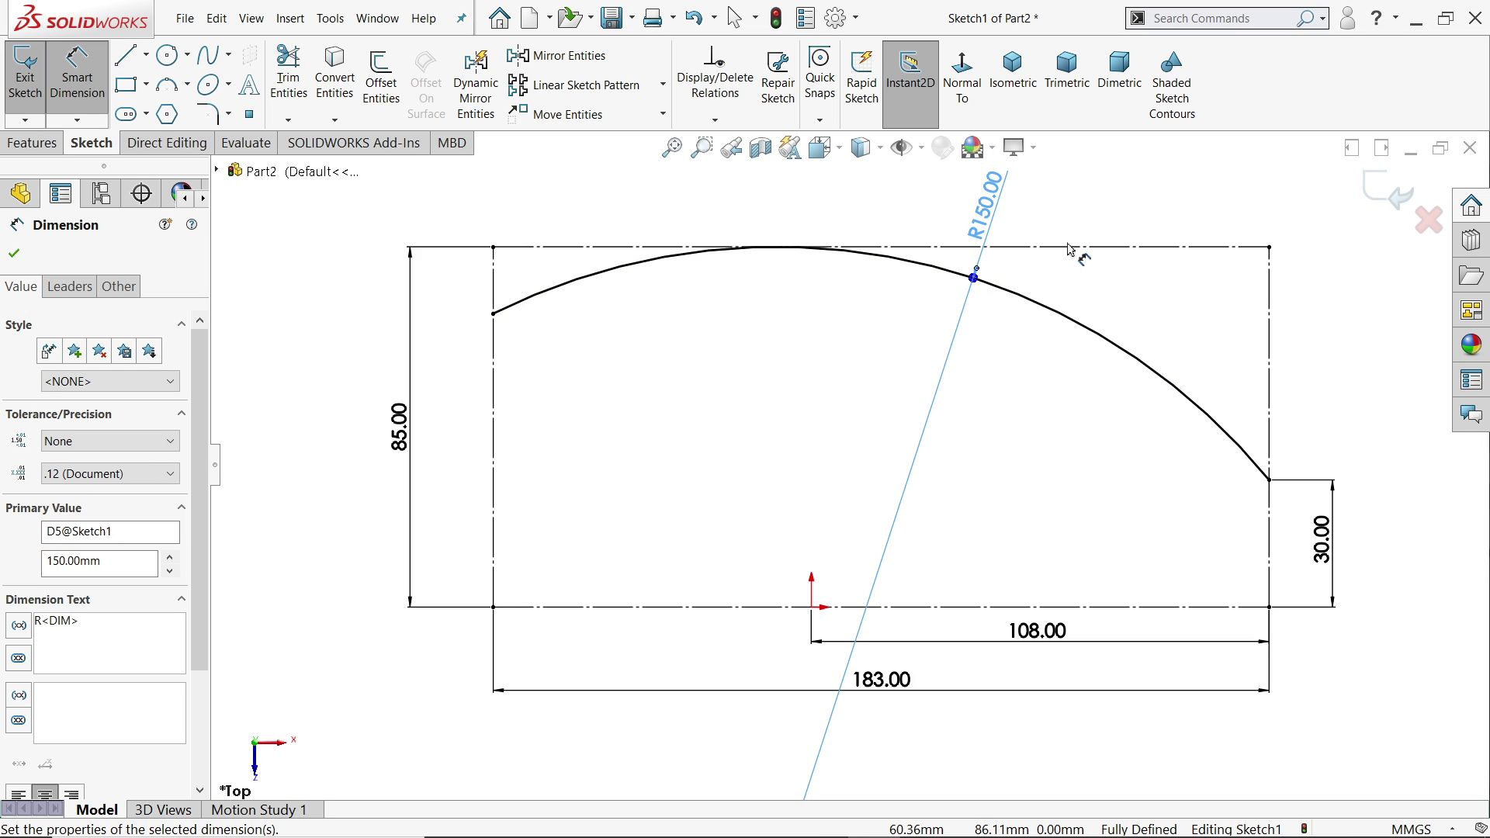
pyautogui.press('f')
pyautogui.click(1389, 200)
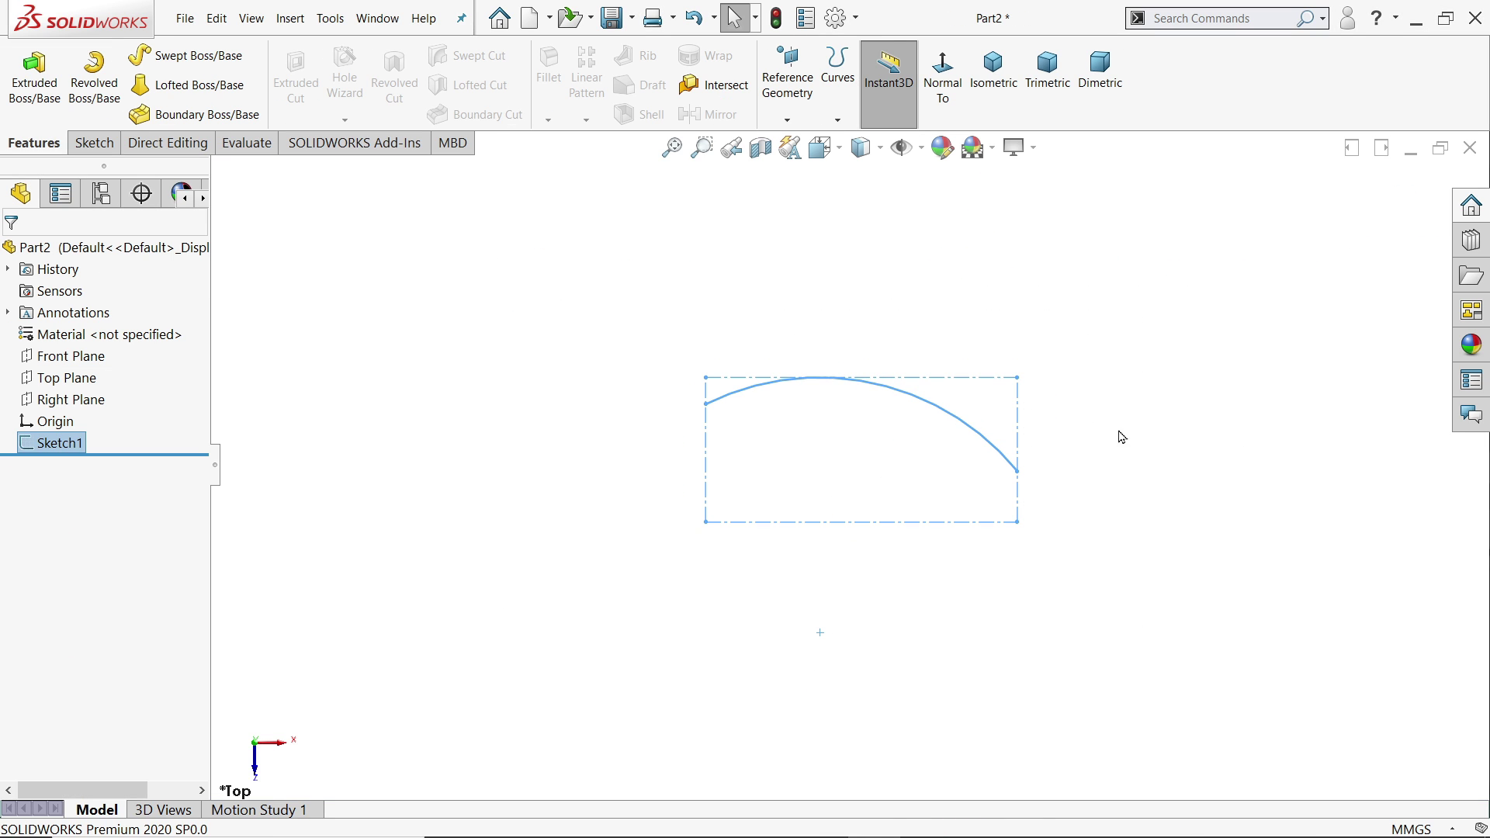
# Start a second sketch on the Top Plane and convert the first sketch's arc and lower rectangle side into it.
pyautogui.click(72, 355)
pyautogui.click(67, 378)
pyautogui.click(198, 342)
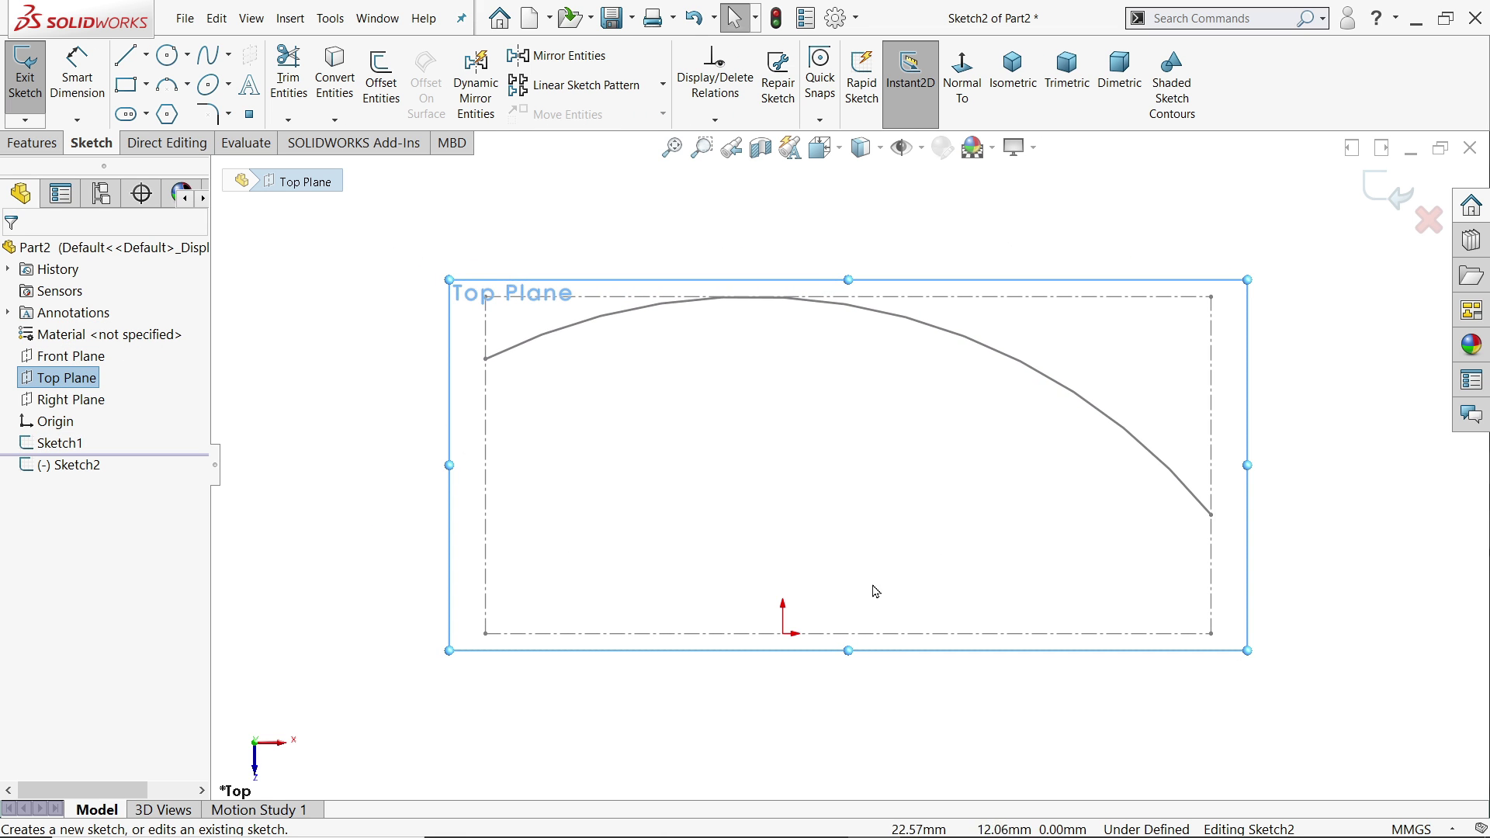
pyautogui.click(949, 417)
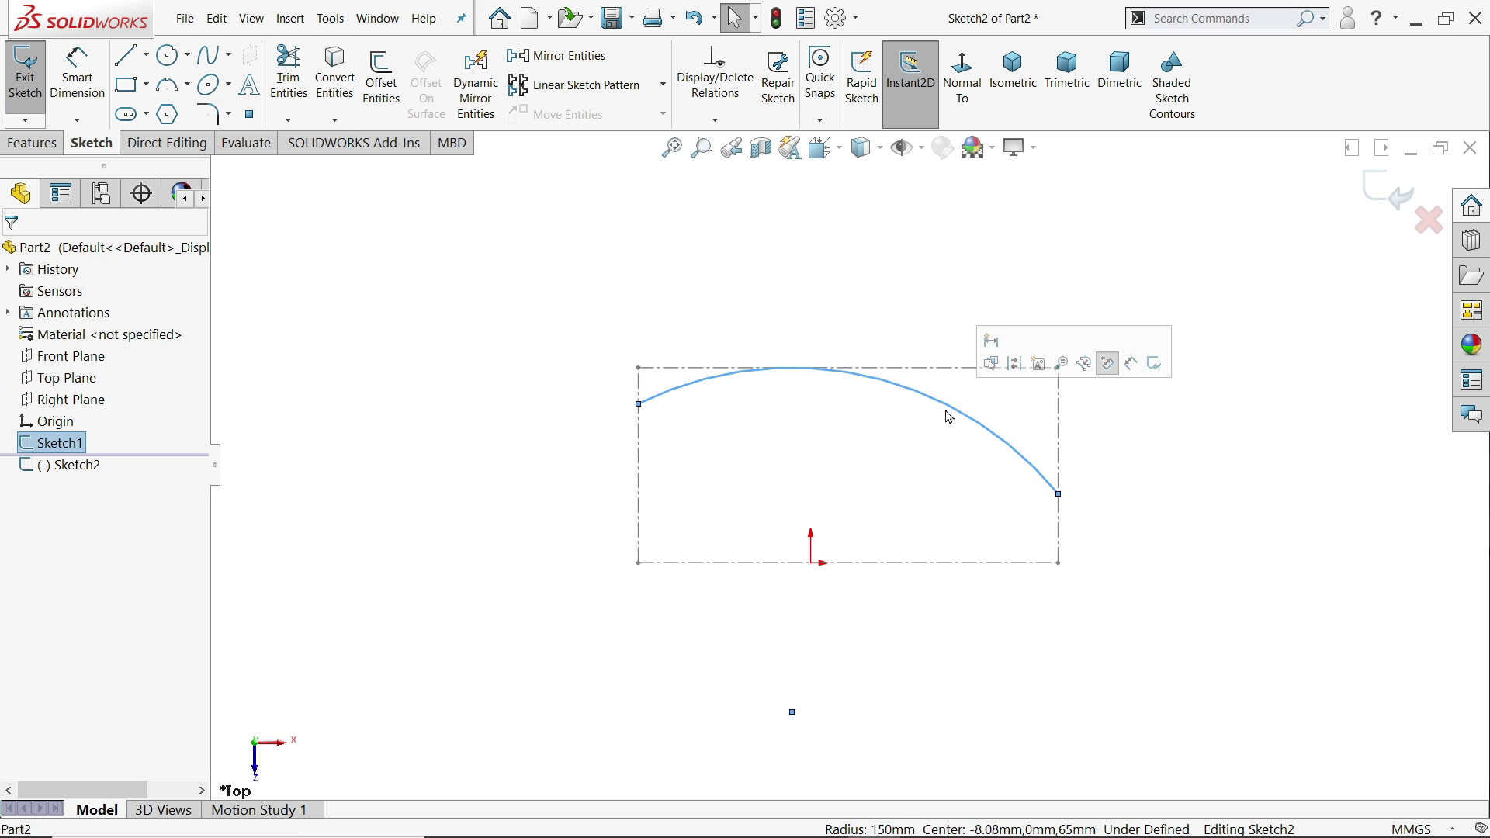
pyautogui.keyDown('ctrl'); pyautogui.click(786, 563); pyautogui.keyUp('ctrl')
pyautogui.click(946, 519)
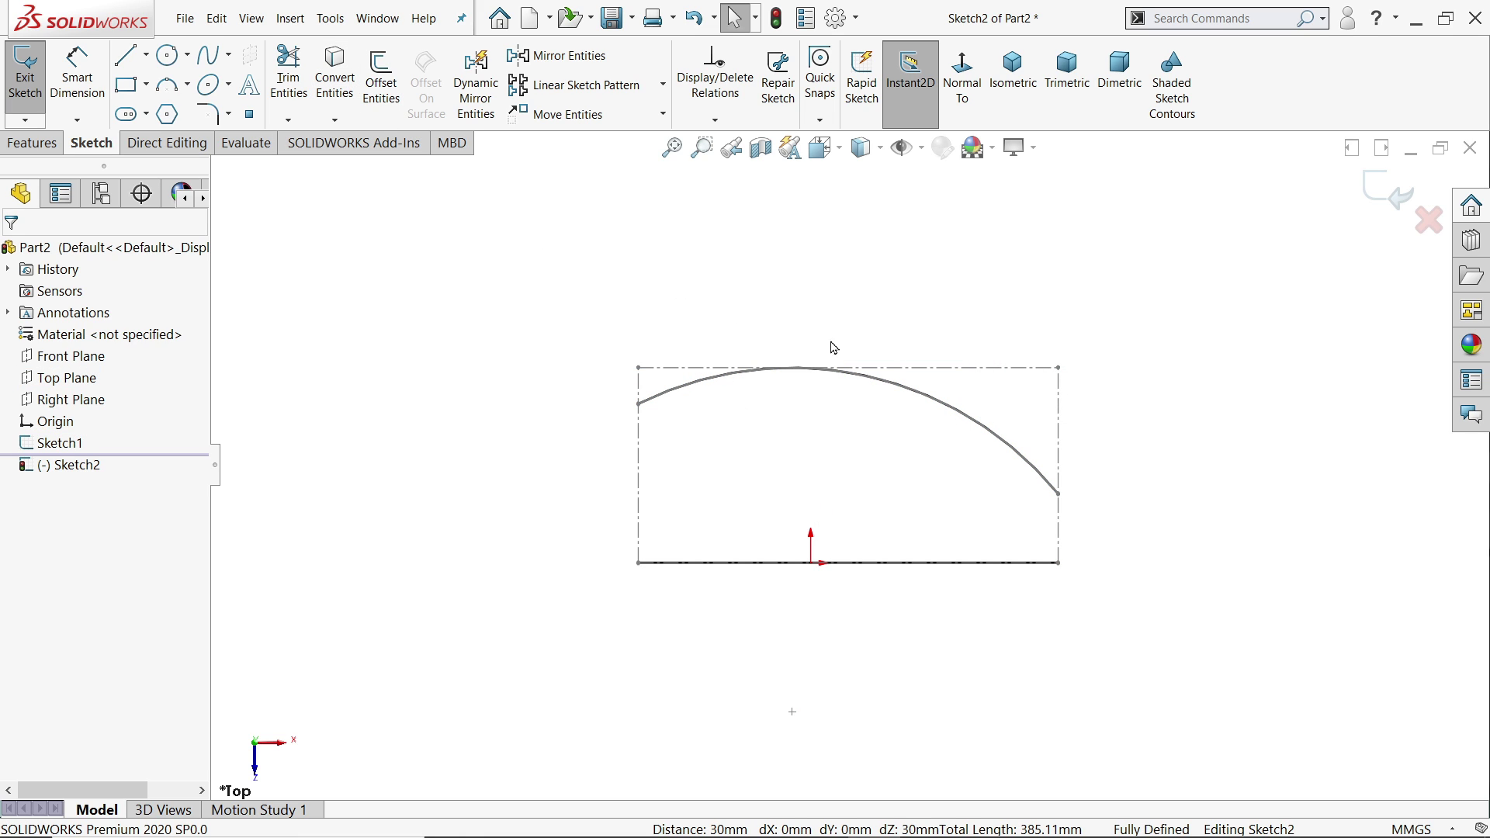
# Change the converted lower line to construction geometry and mirror the arc about it.
pyautogui.moveTo(937, 308); pyautogui.dragTo(861, 596)
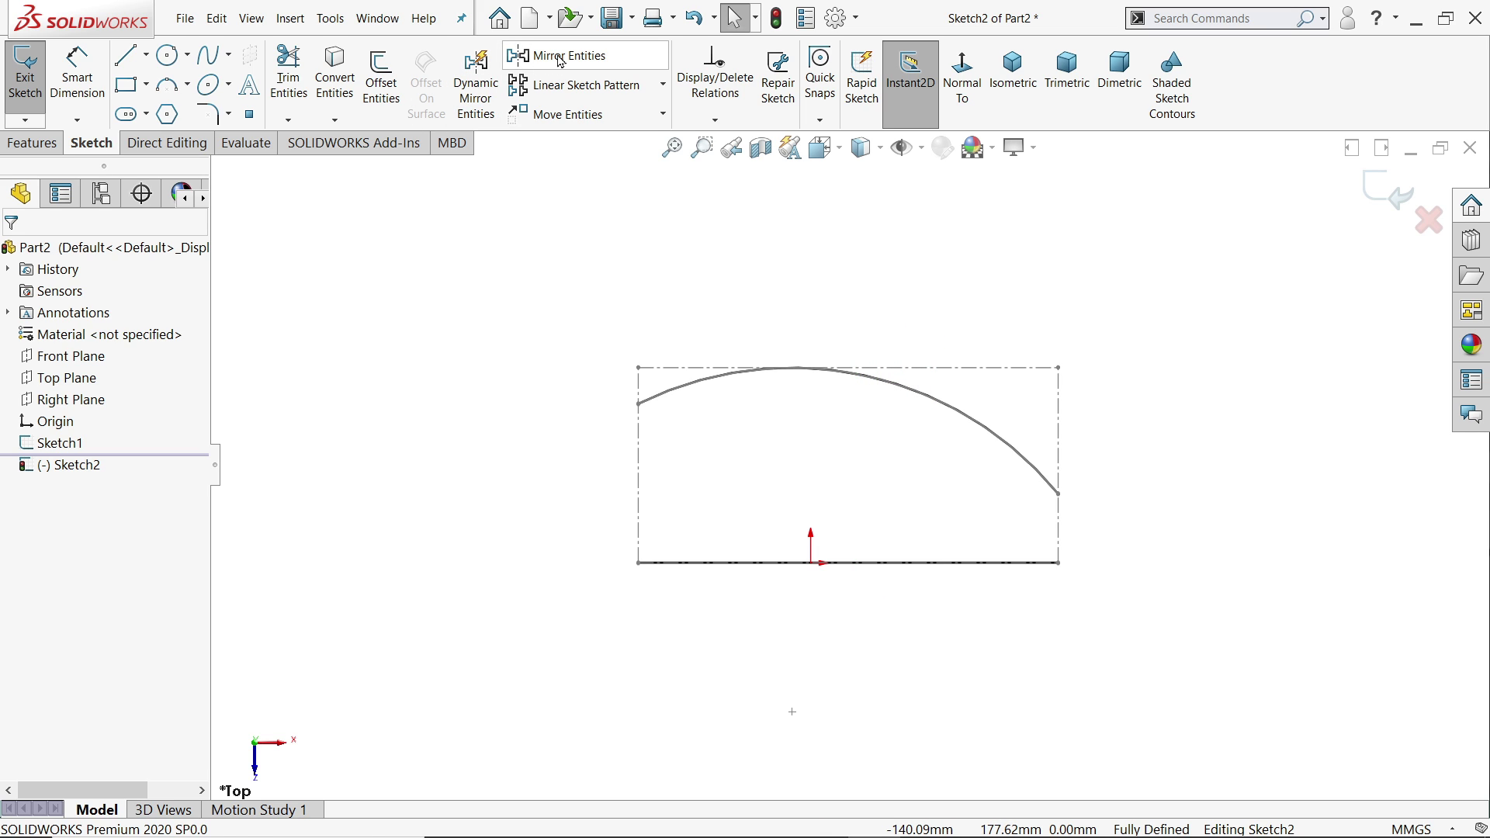
pyautogui.click(799, 563)
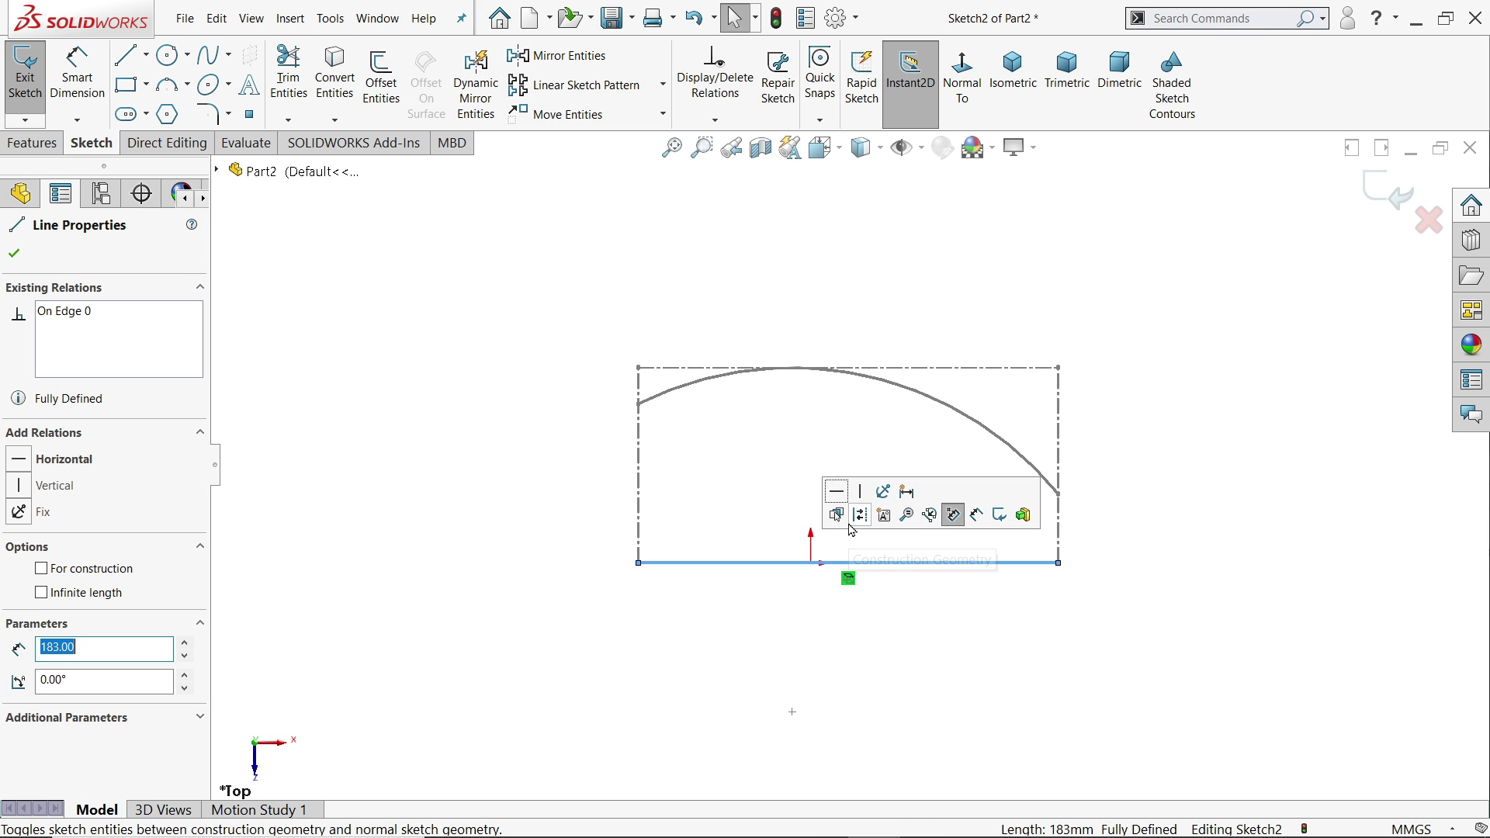
pyautogui.click(860, 515)
pyautogui.moveTo(976, 295); pyautogui.dragTo(875, 623)
pyautogui.click(557, 56)
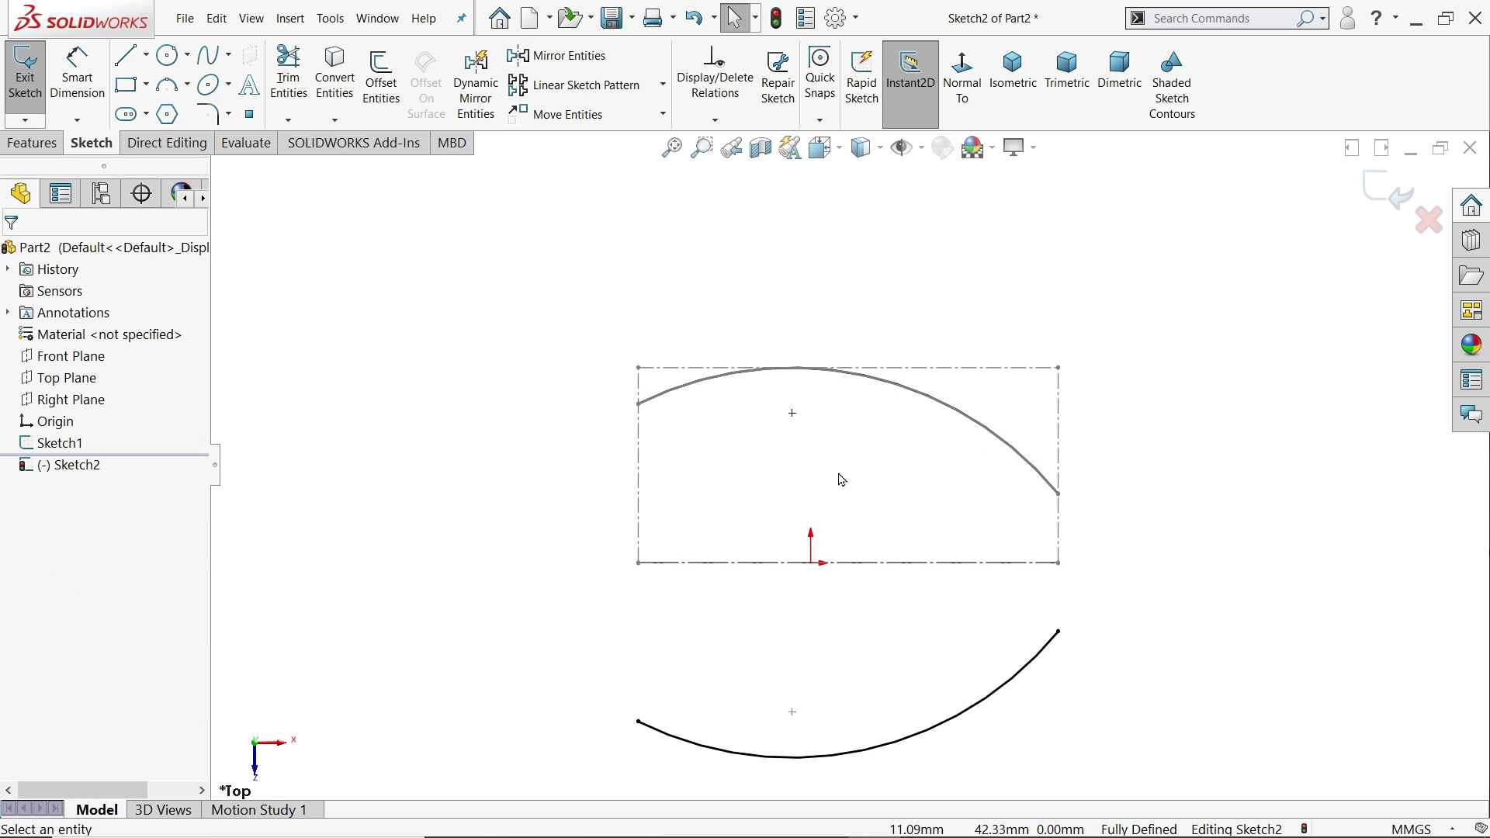
# Change the converted upper arc to construction geometry and exit the sketch.
pyautogui.press('f')
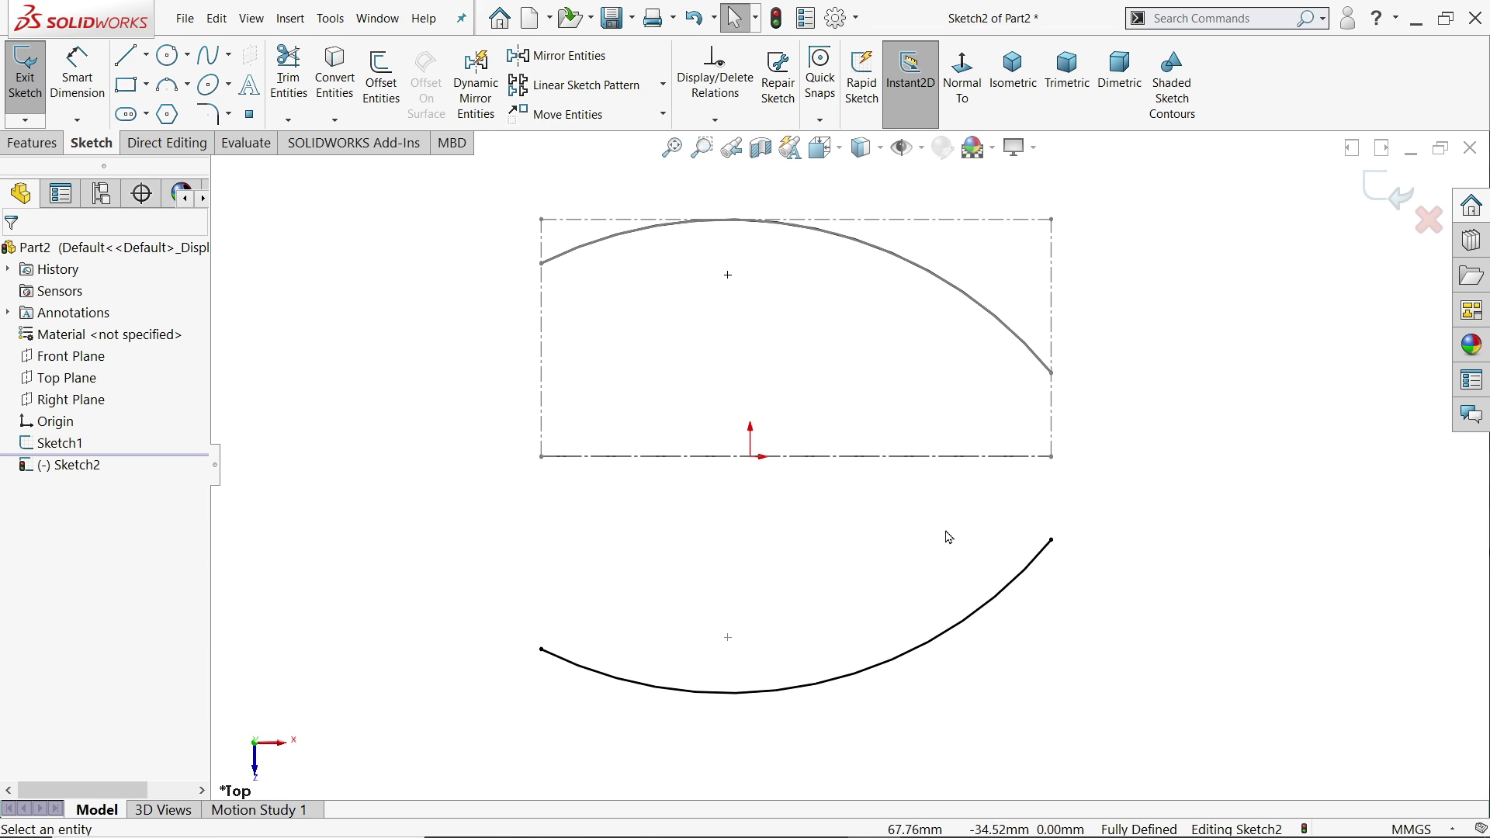
pyautogui.click(1012, 332)
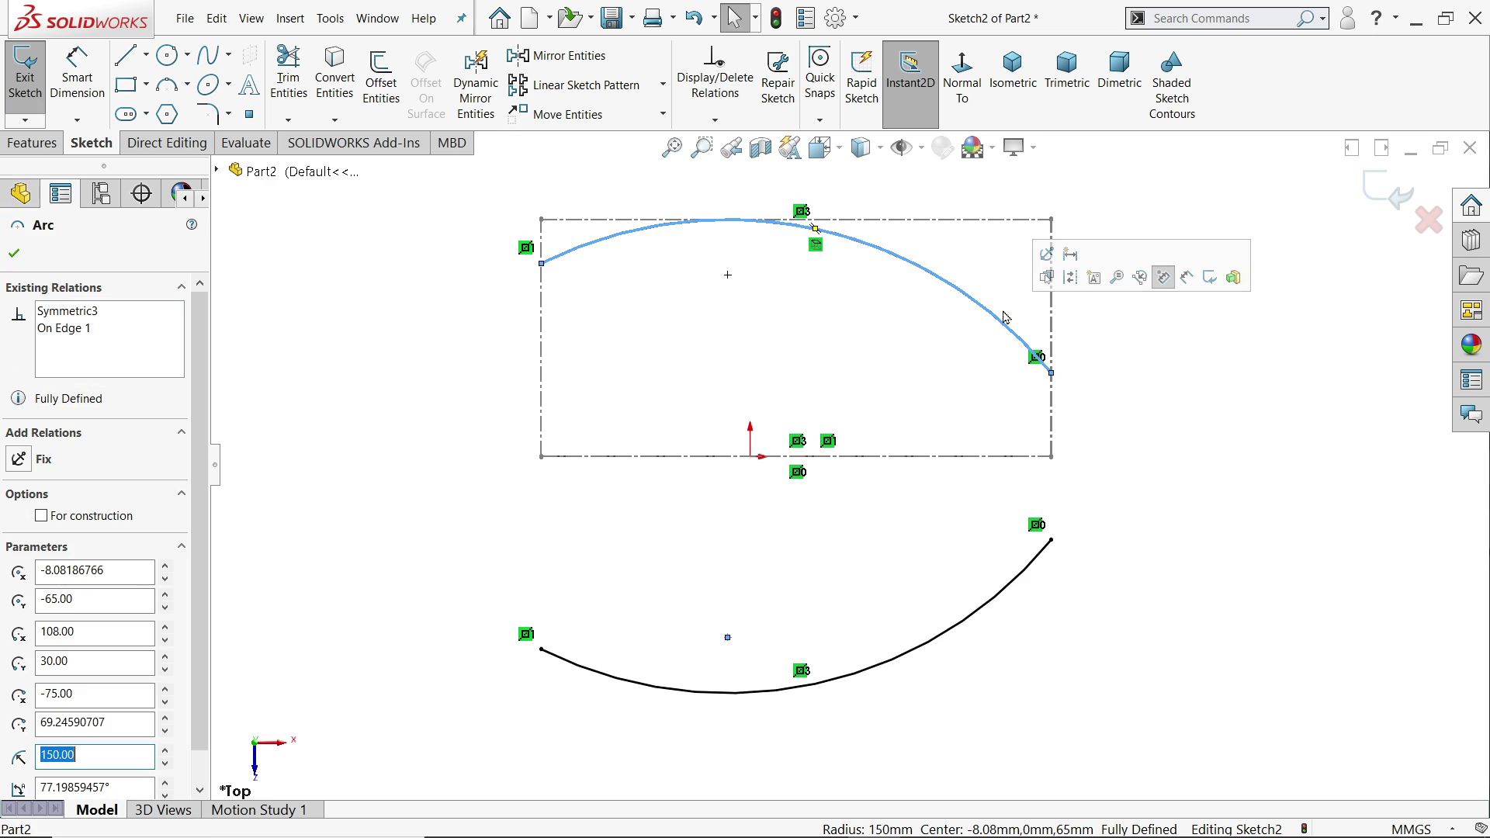
pyautogui.click(1070, 278)
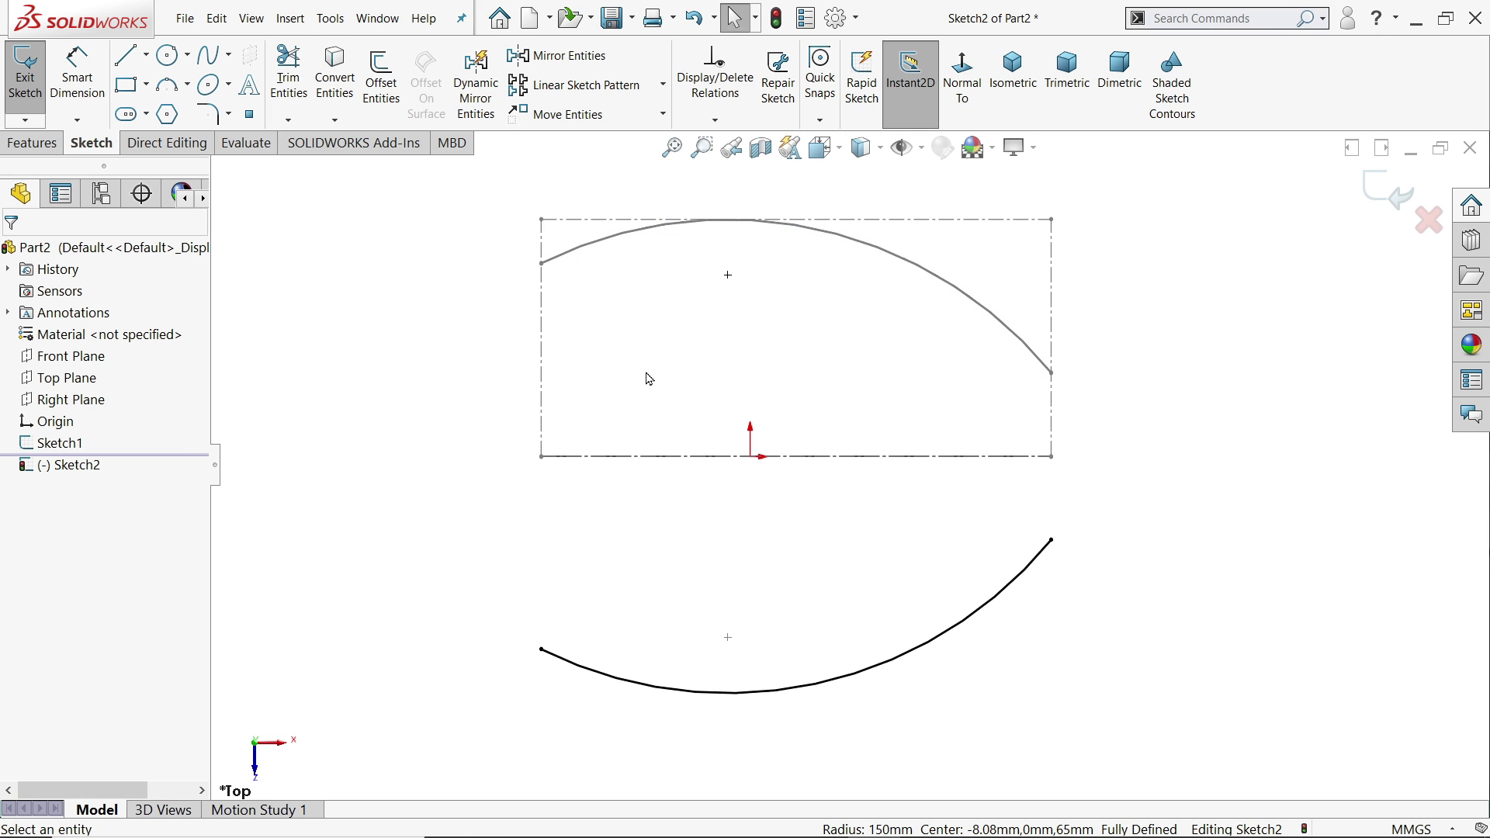
pyautogui.click(1390, 190)
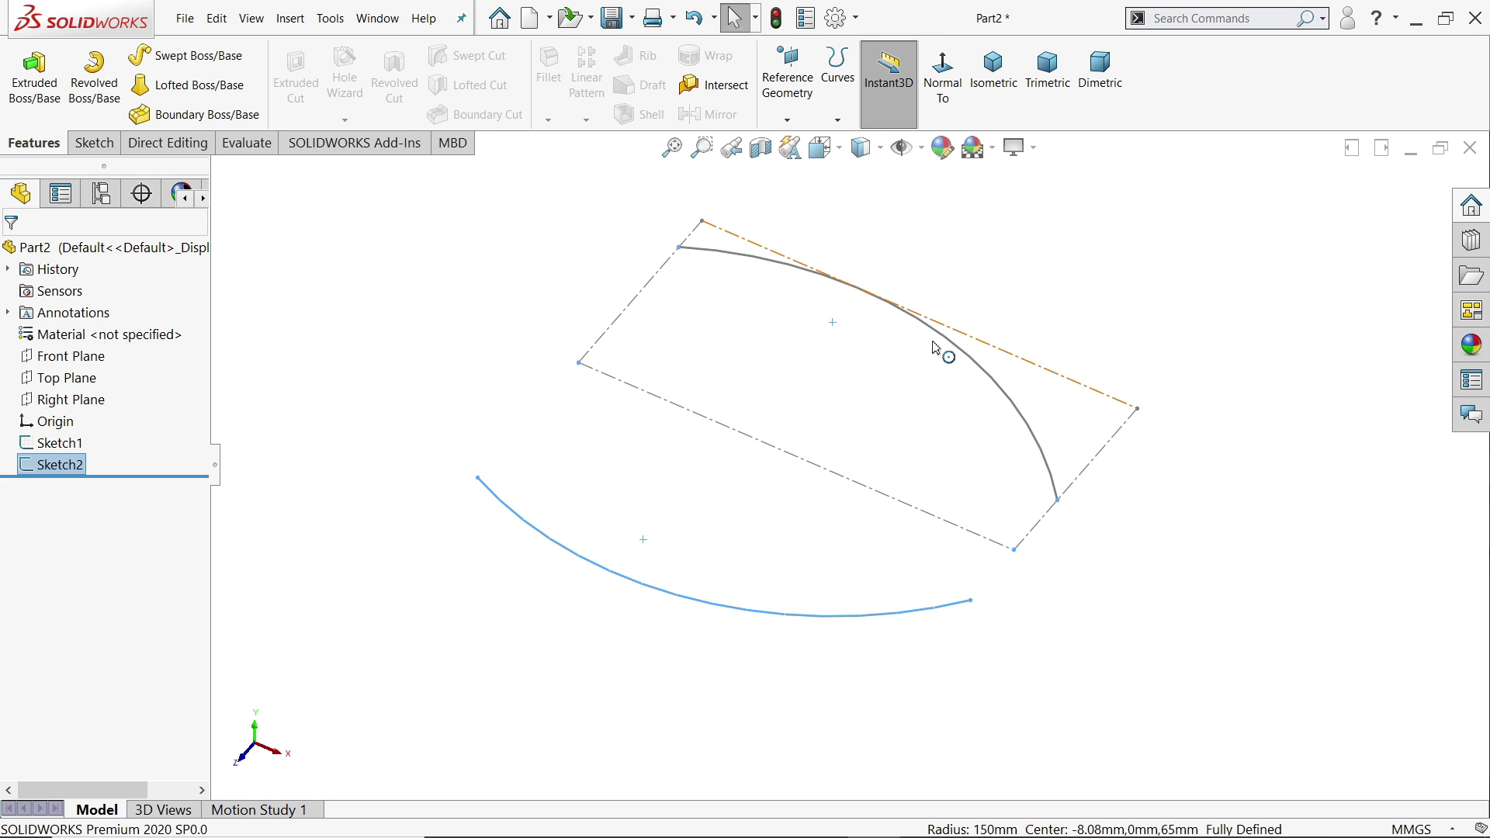
pyautogui.click(961, 372)
pyautogui.click(887, 466)
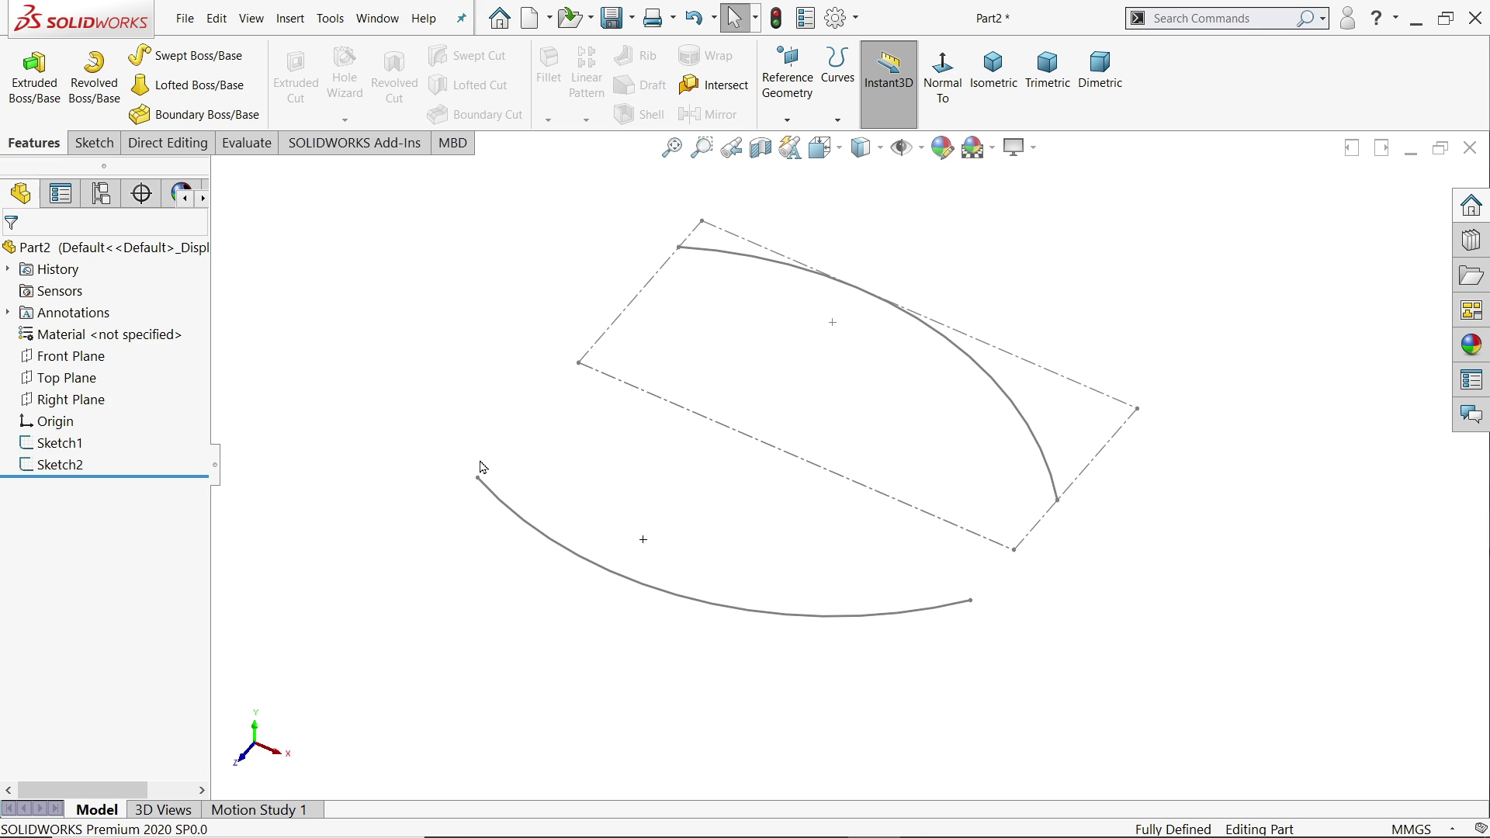
# Start a sketch on the Front Plane and draw a 183 mm by 94 mm construction corner rectangle from the base line's left end.
pyautogui.click(80, 381)
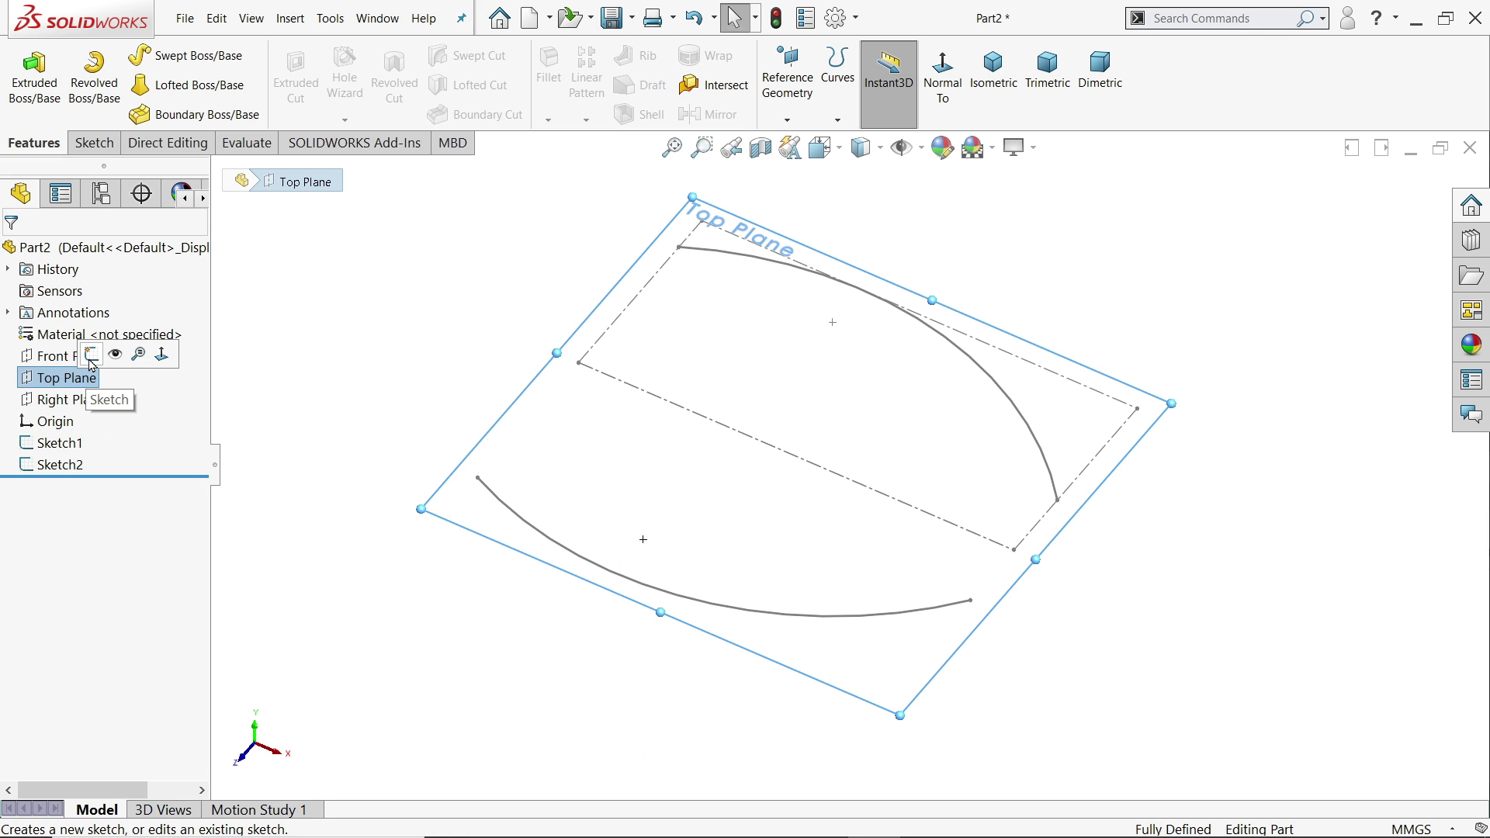
pyautogui.click(70, 356)
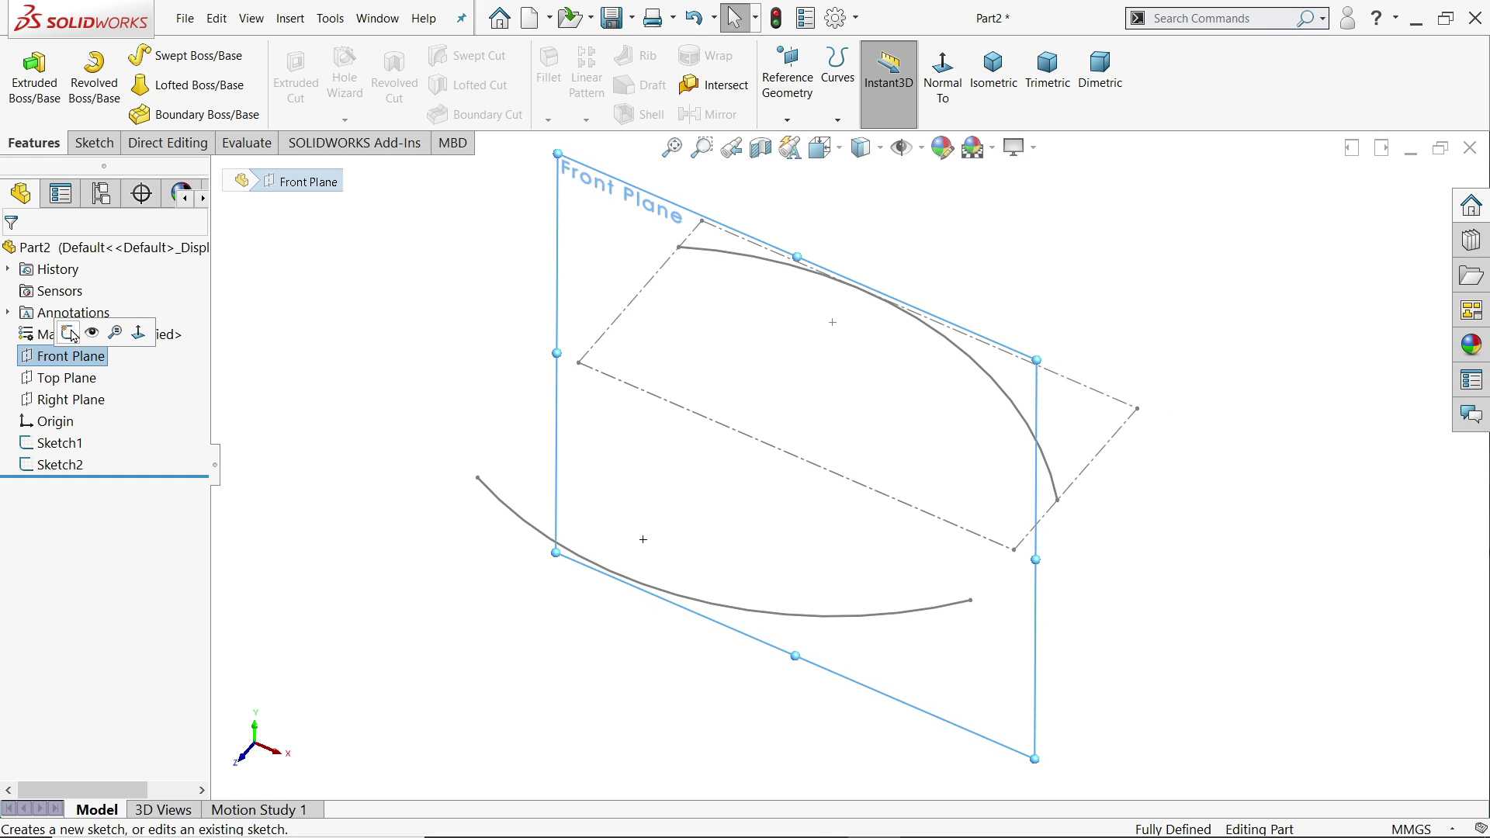
pyautogui.click(72, 334)
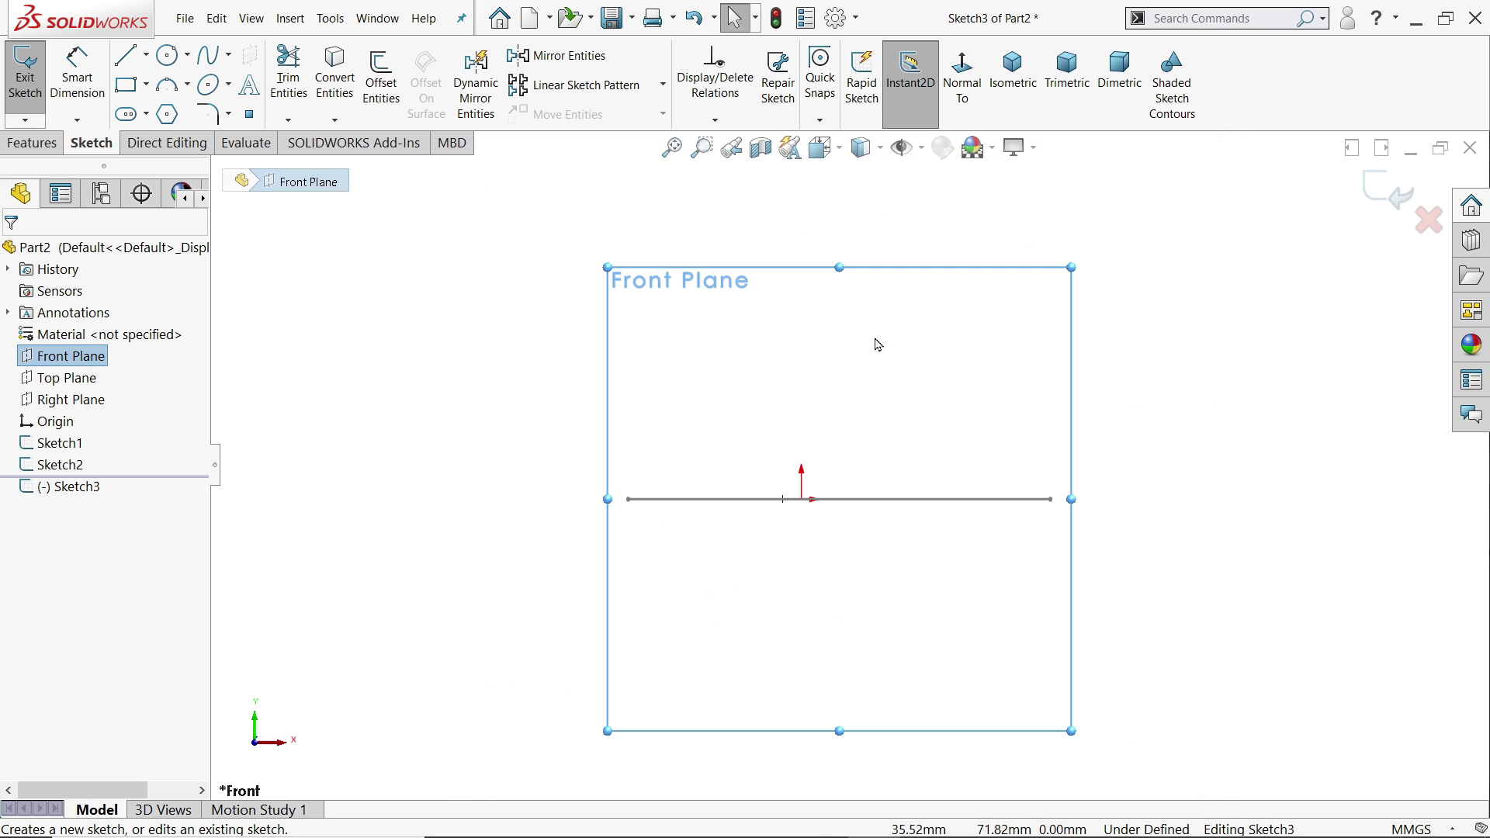
pyautogui.click(146, 85)
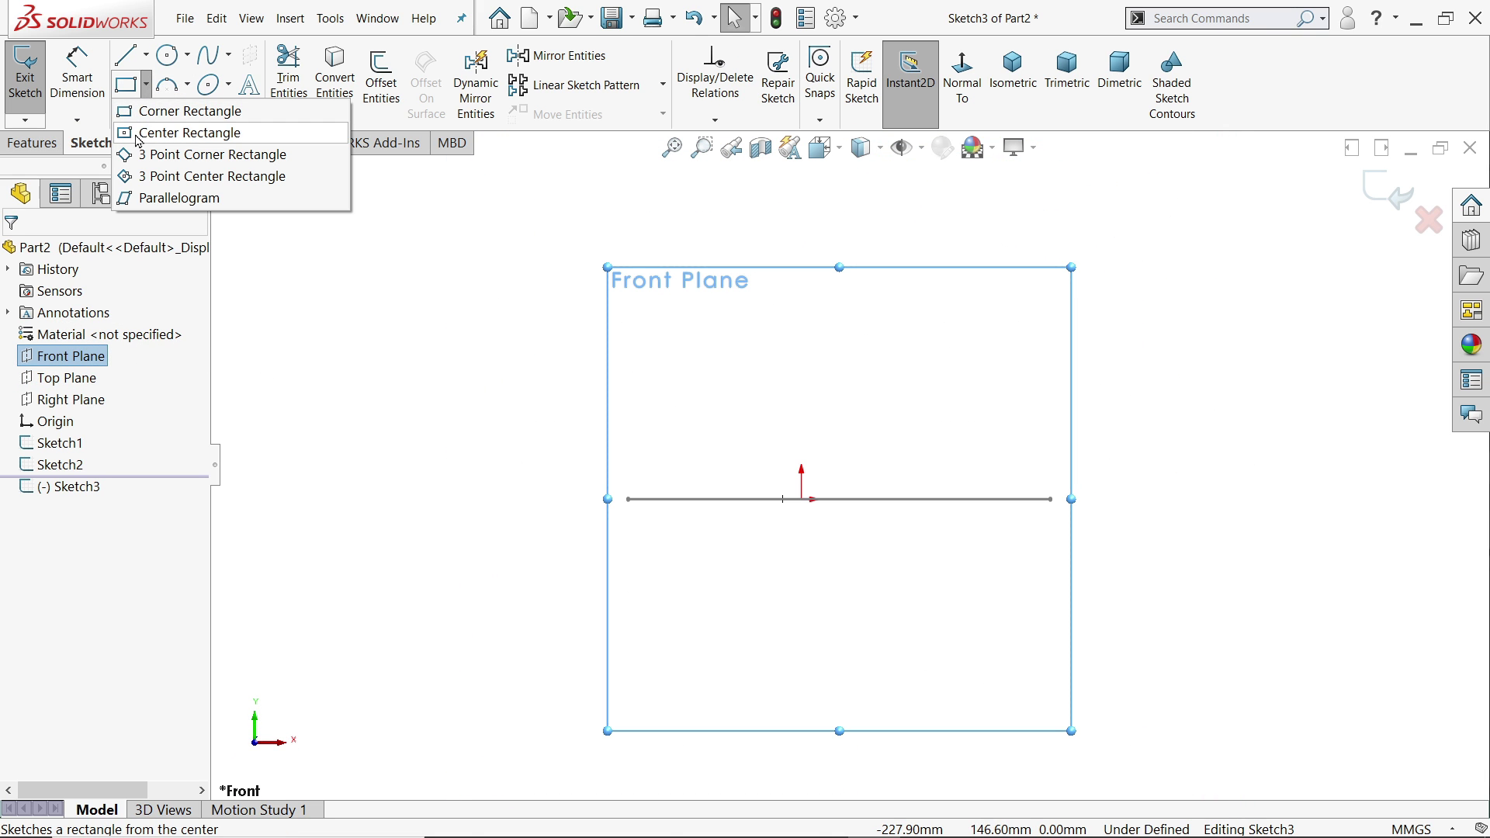
pyautogui.click(151, 116)
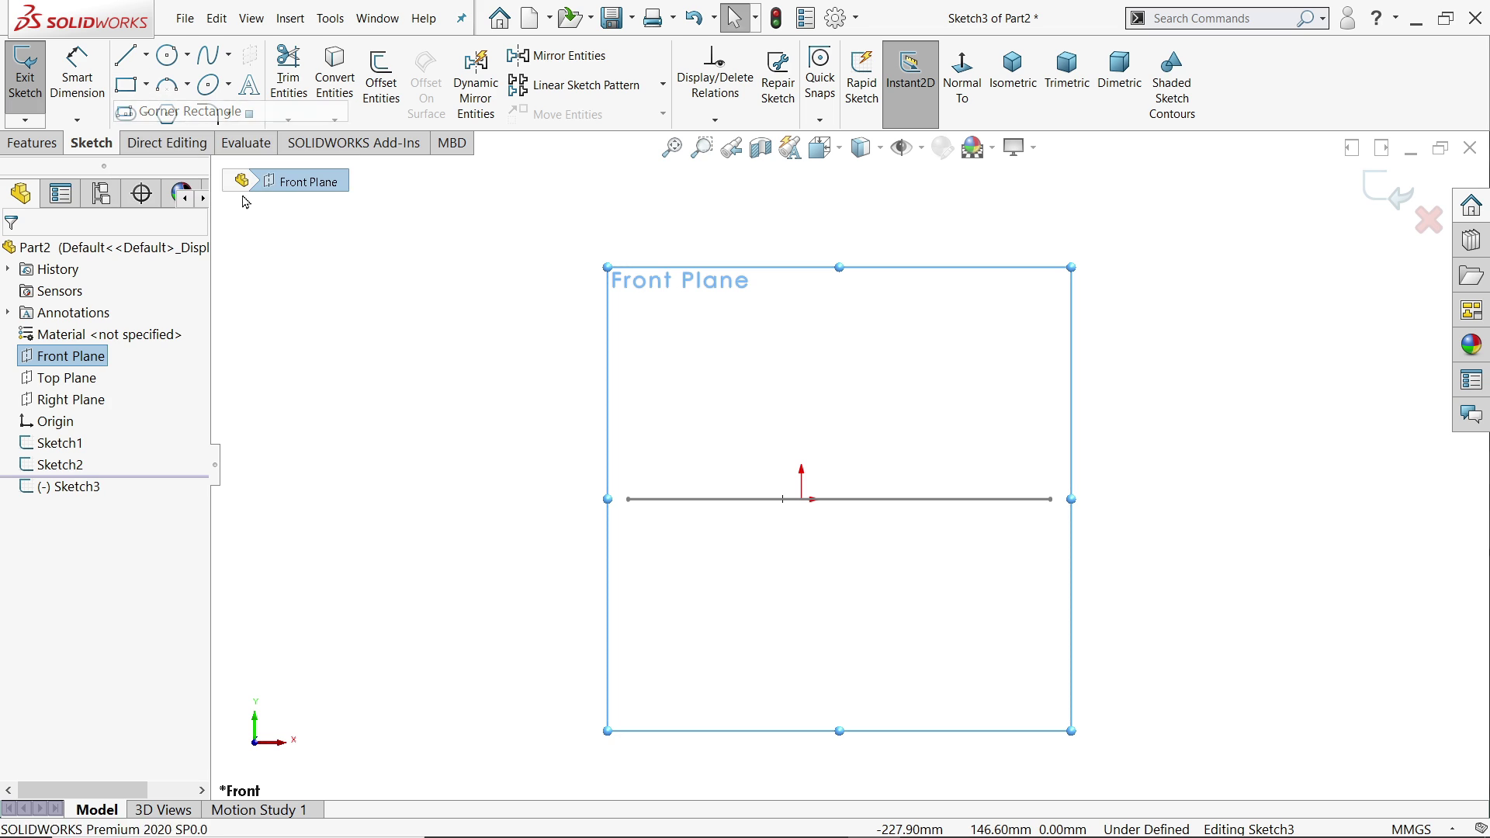
pyautogui.click(629, 500)
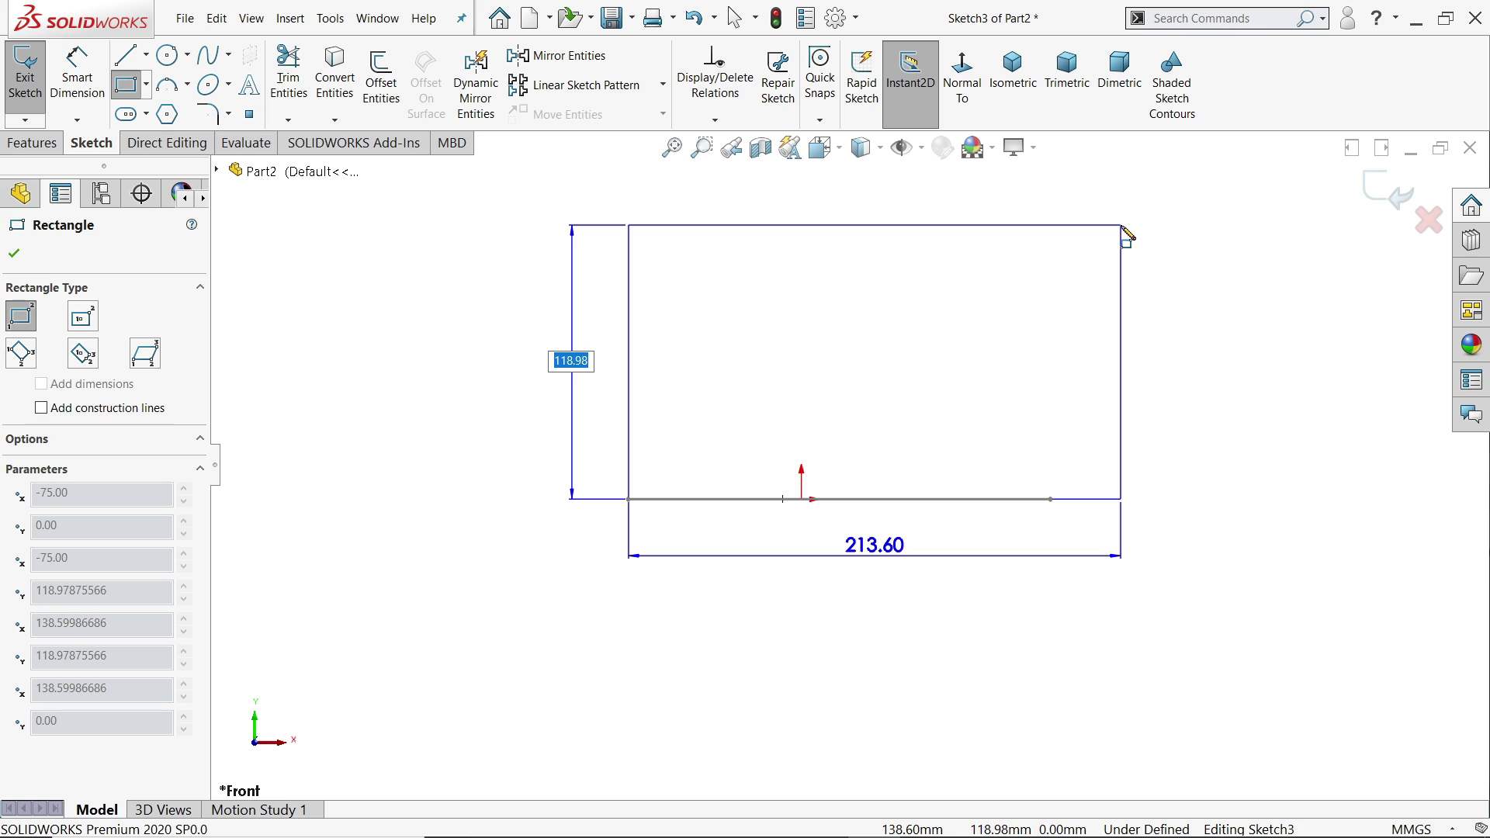
pyautogui.write('94')
pyautogui.press('Tab')
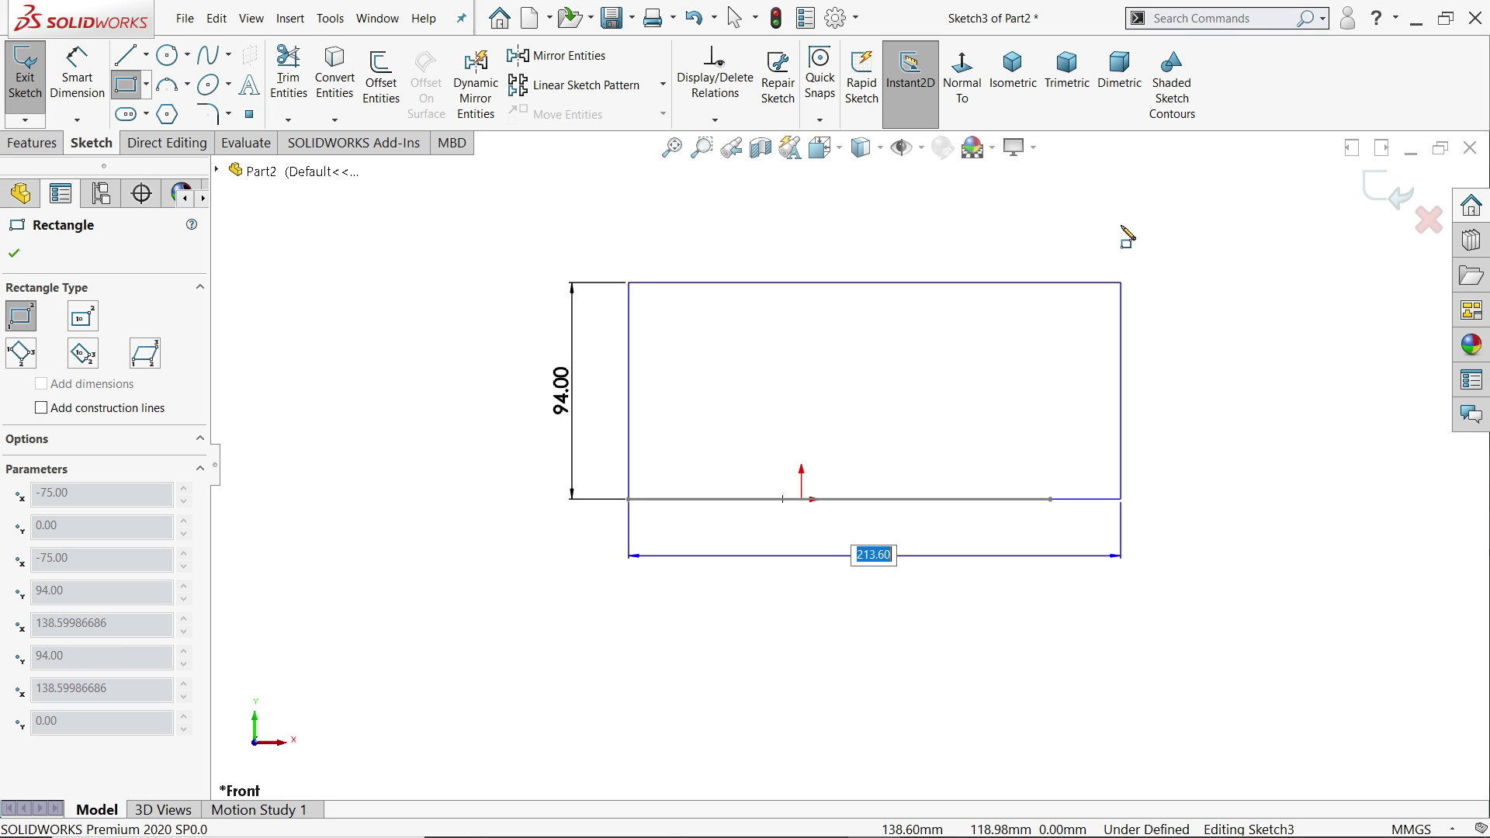
pyautogui.write('183')
pyautogui.press('Return')
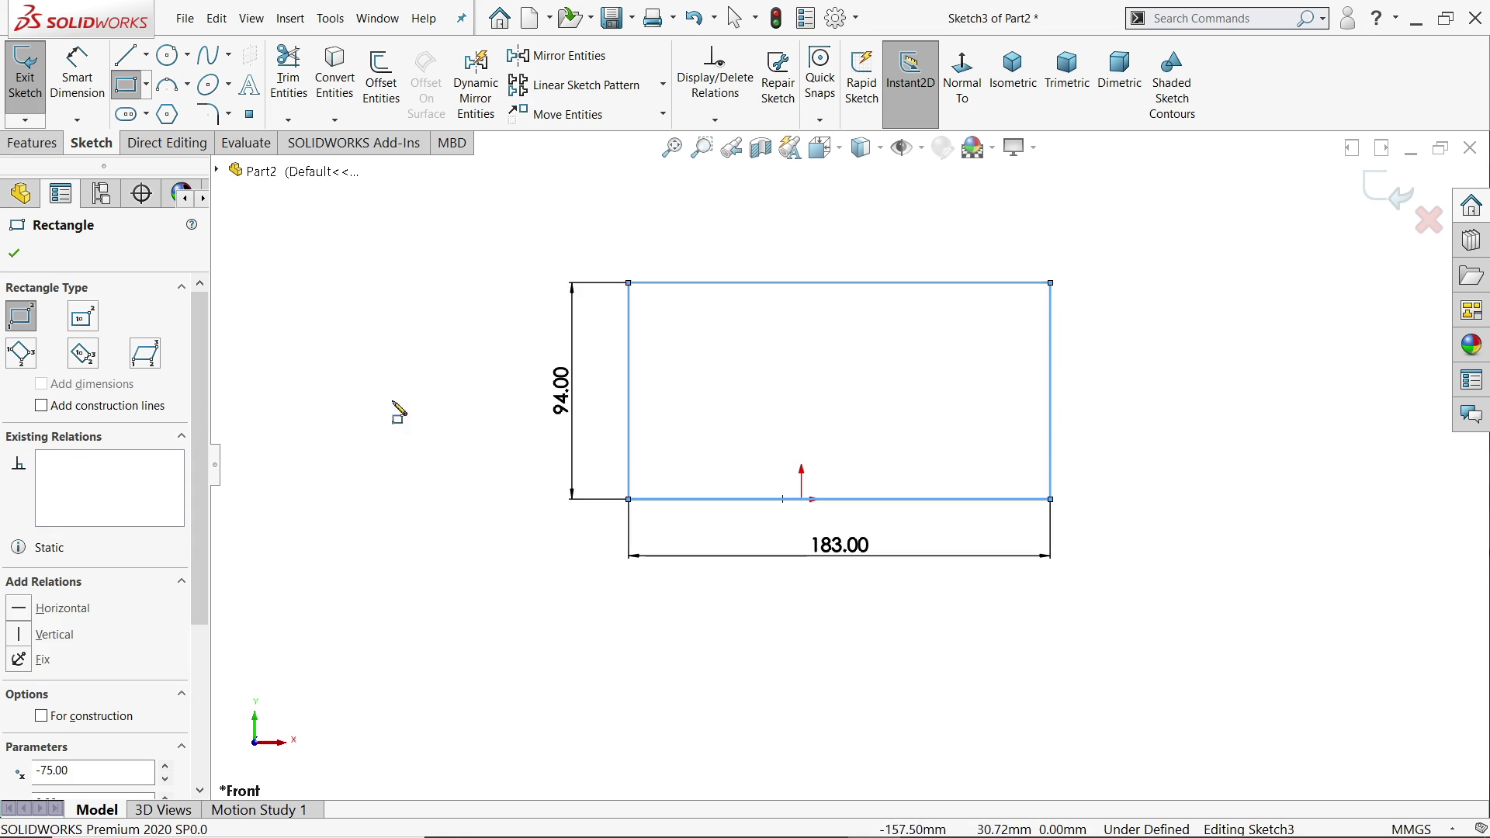
pyautogui.click(42, 716)
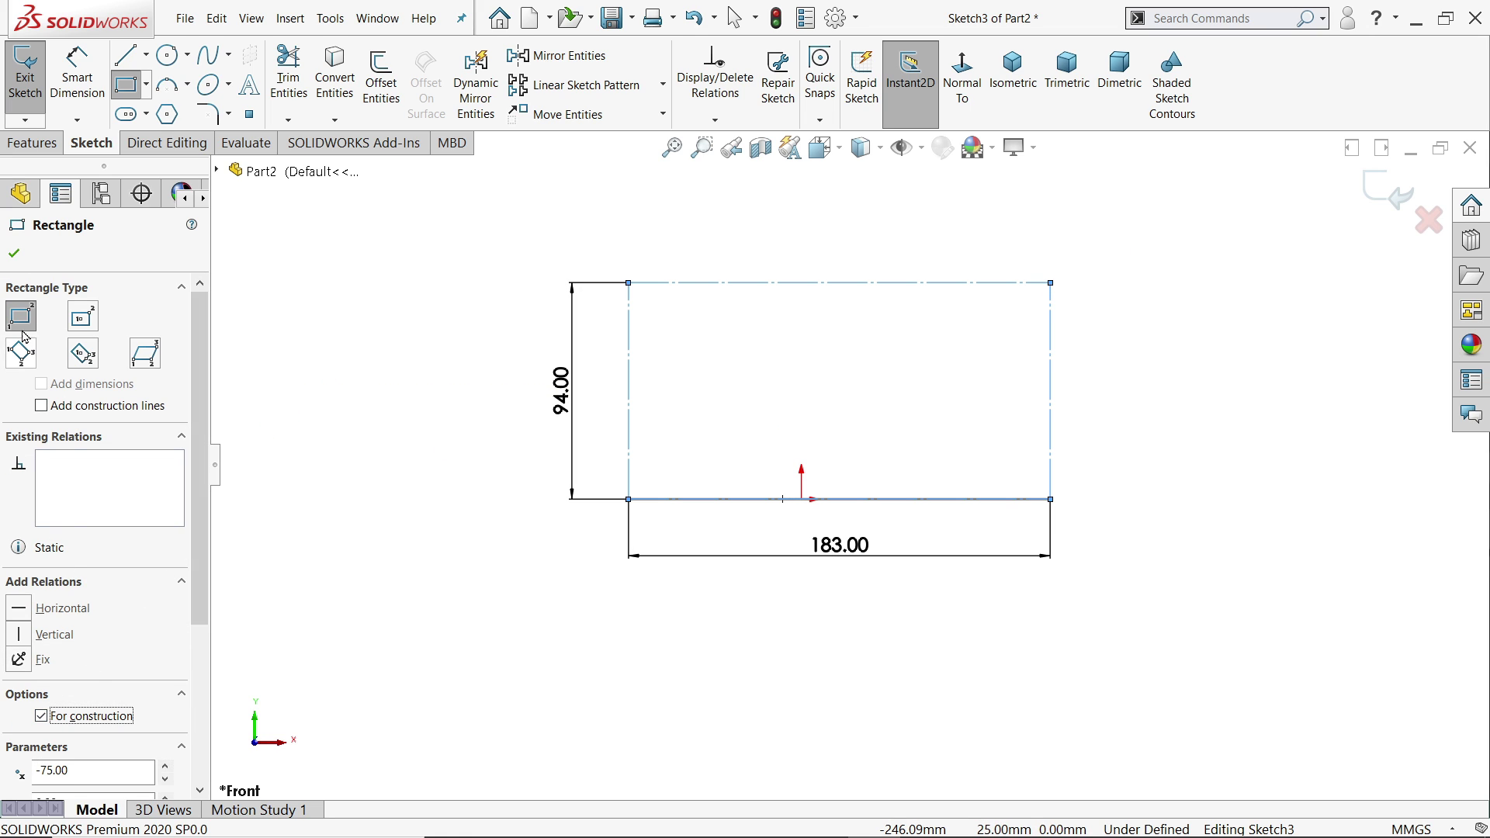
pyautogui.click(14, 253)
# Dimension the rectangle's lower-right corner 108 mm horizontally from the origin.
pyautogui.scroll(-3, 761, 532)
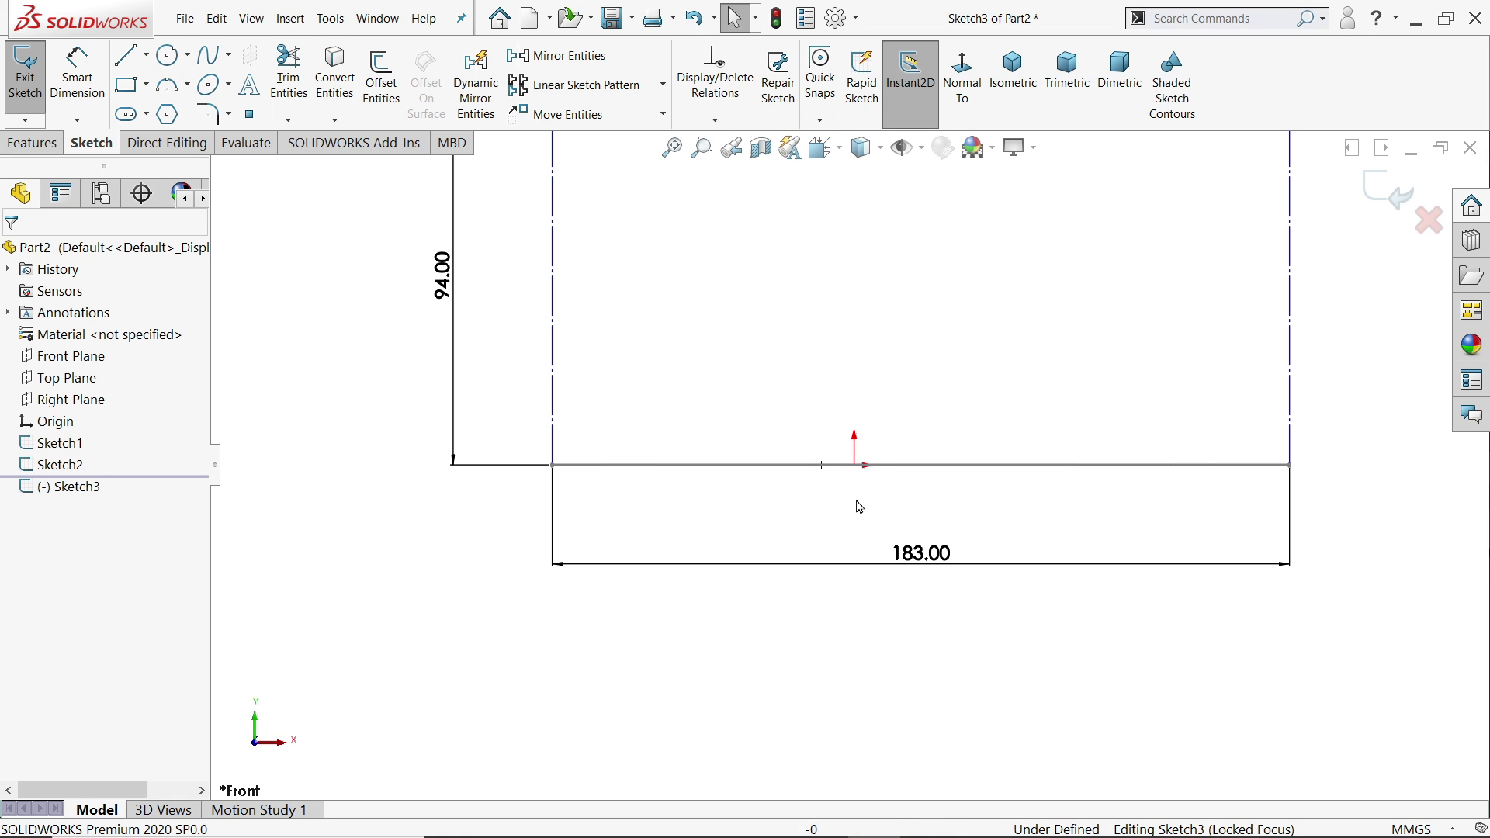
pyautogui.click(882, 467)
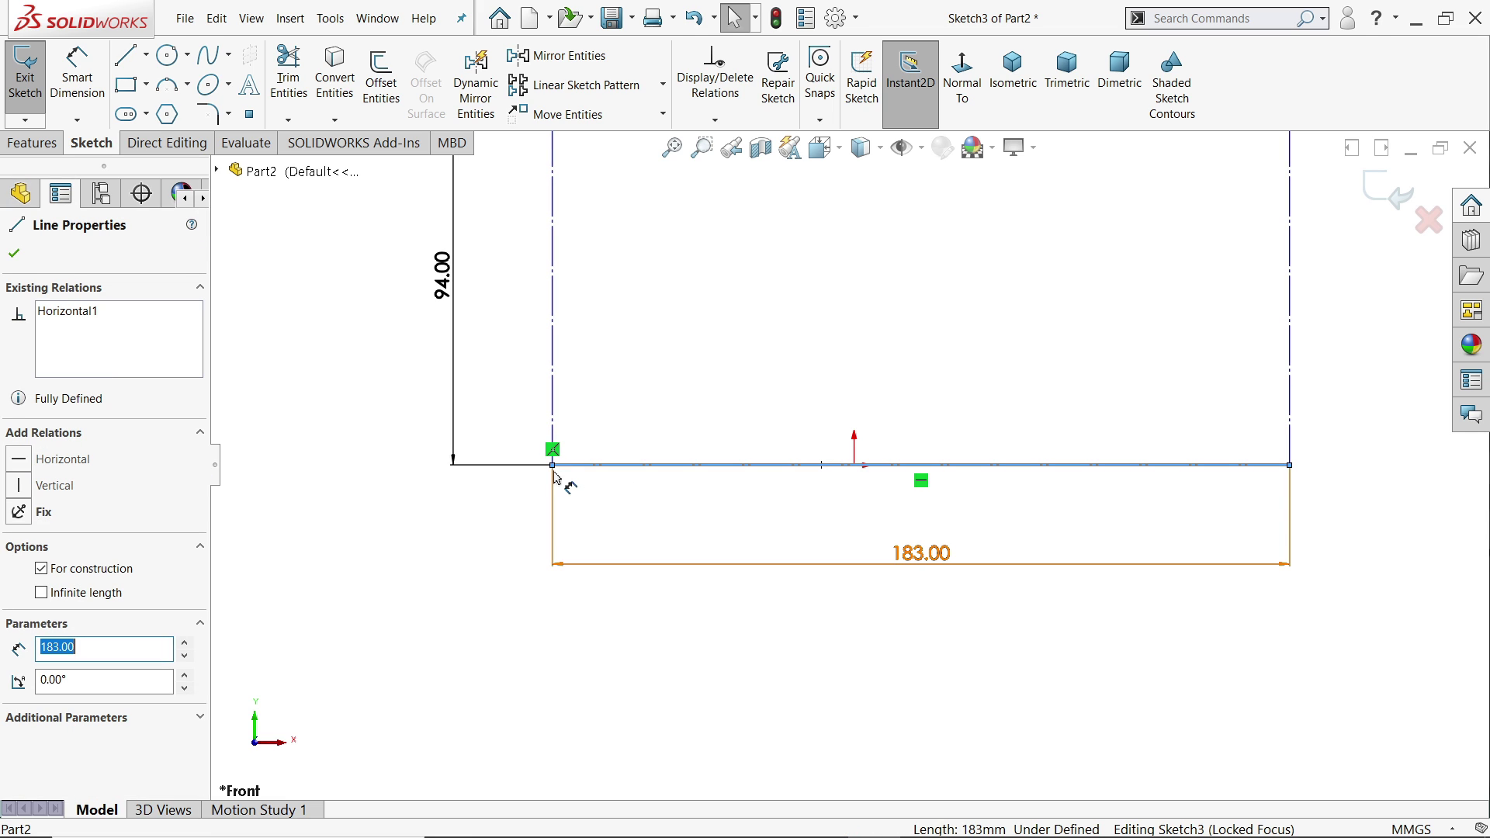
pyautogui.moveTo(553, 467); pyautogui.dragTo(586, 500)
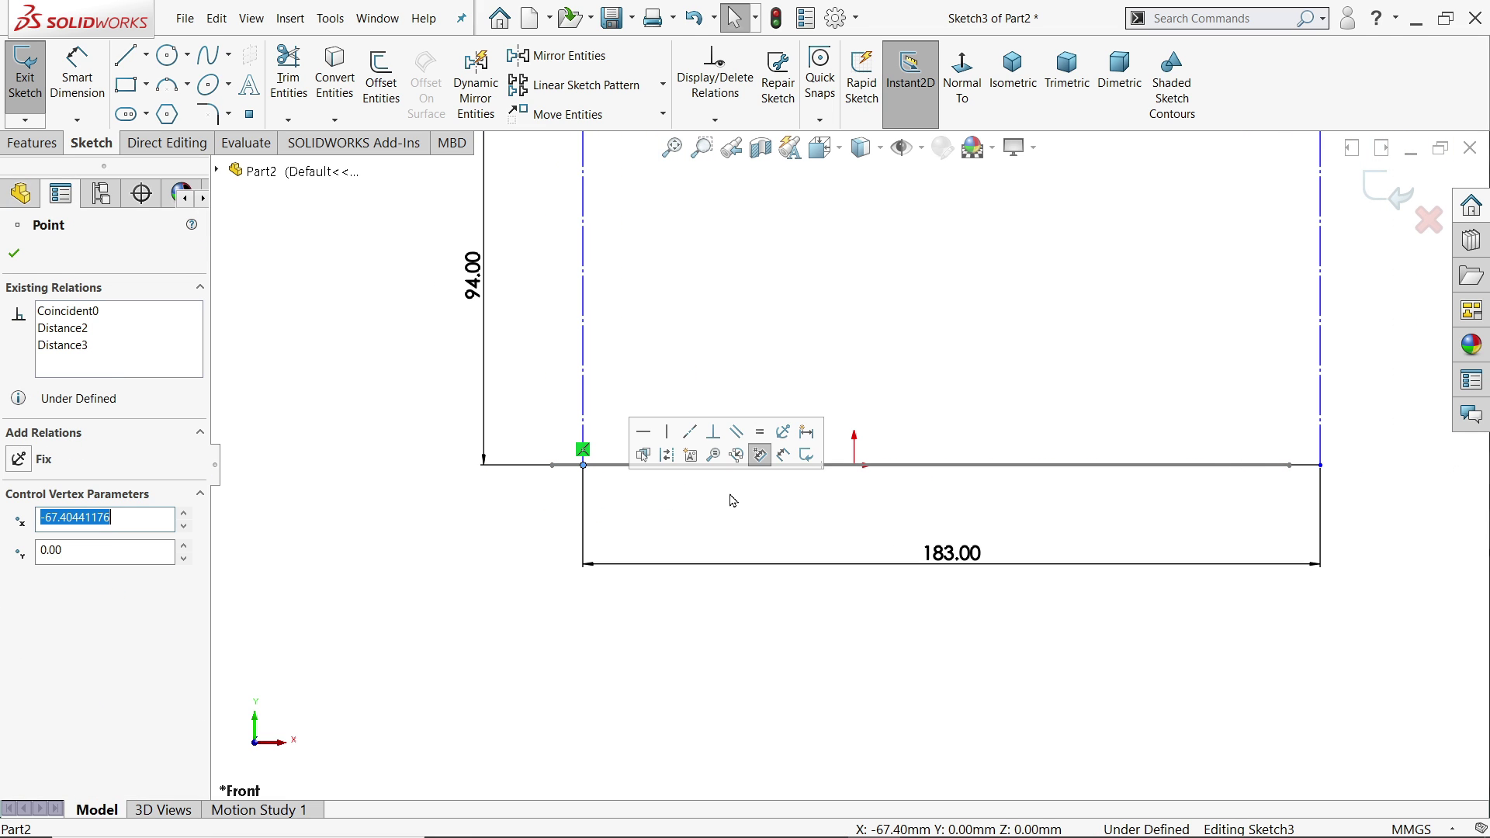
pyautogui.click(82, 90)
pyautogui.click(856, 467)
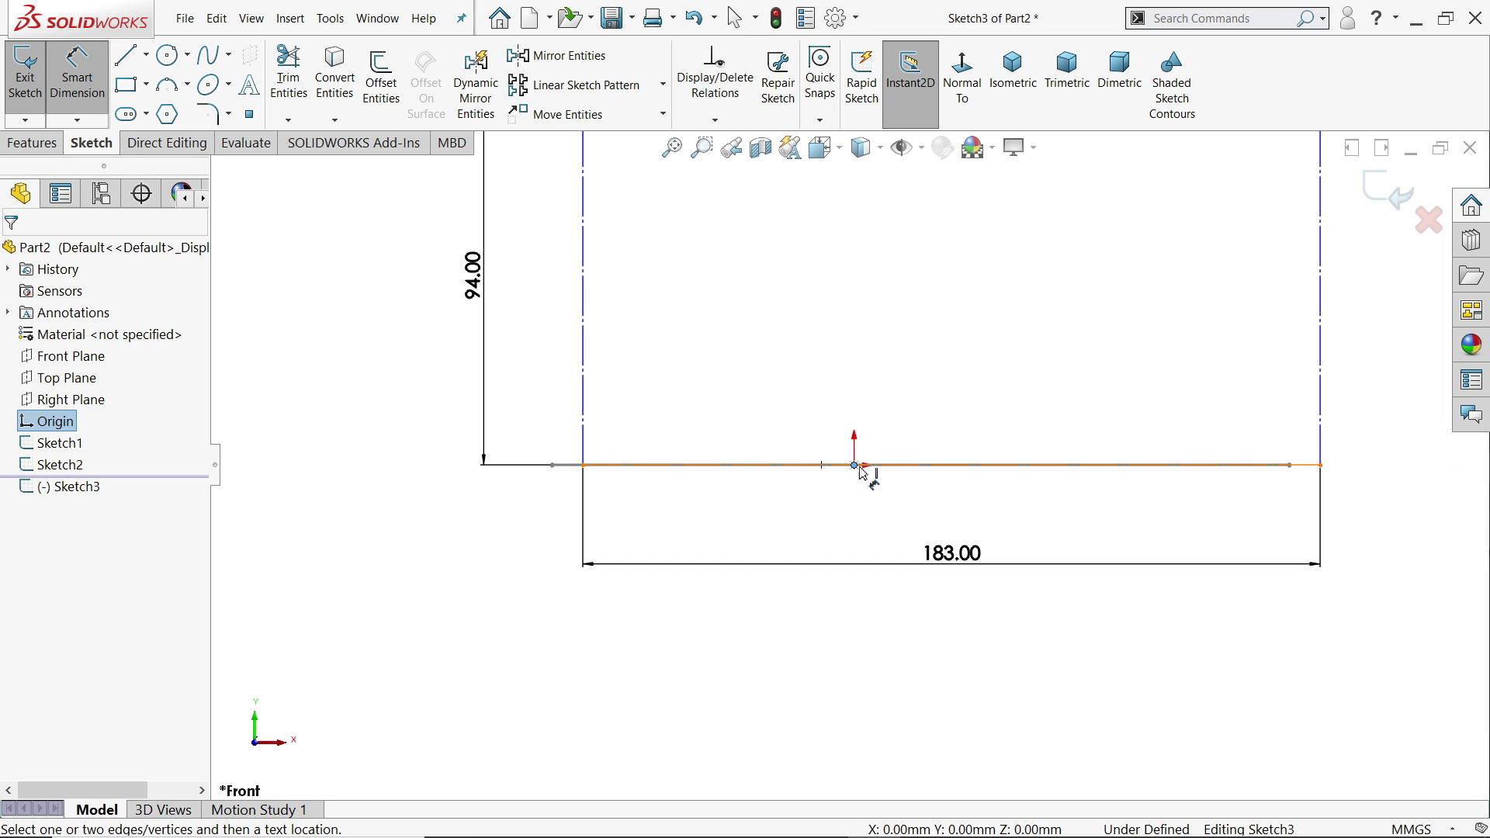
pyautogui.click(1320, 468)
pyautogui.click(1116, 510)
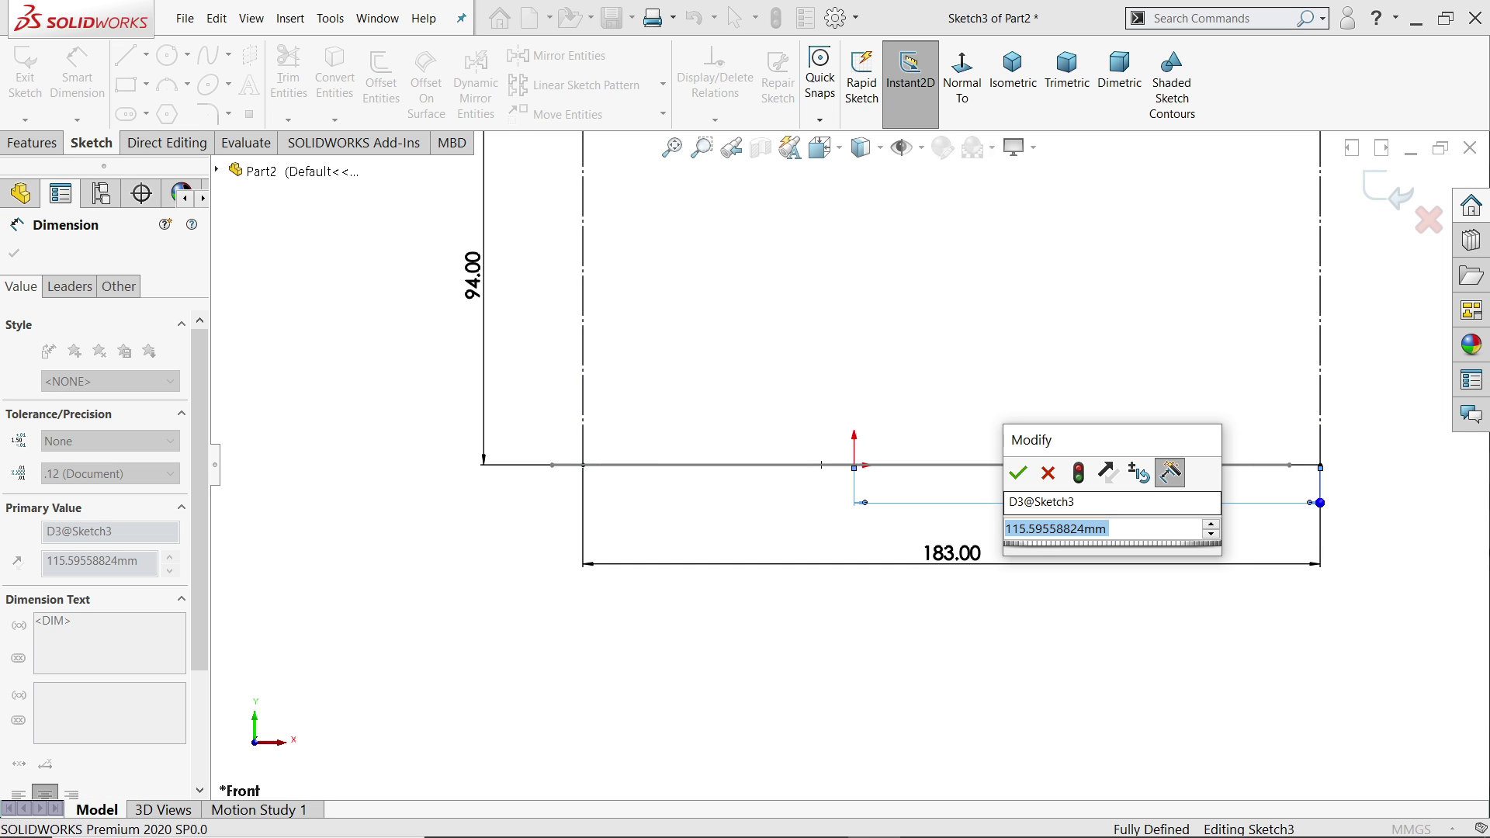
pyautogui.write('108')
pyautogui.press('Return')
# Draw a three-point arc bulging upward between the rectangle's left and right sides.
pyautogui.scroll(3, 1102, 512)
pyautogui.scroll(-2, 992, 376)
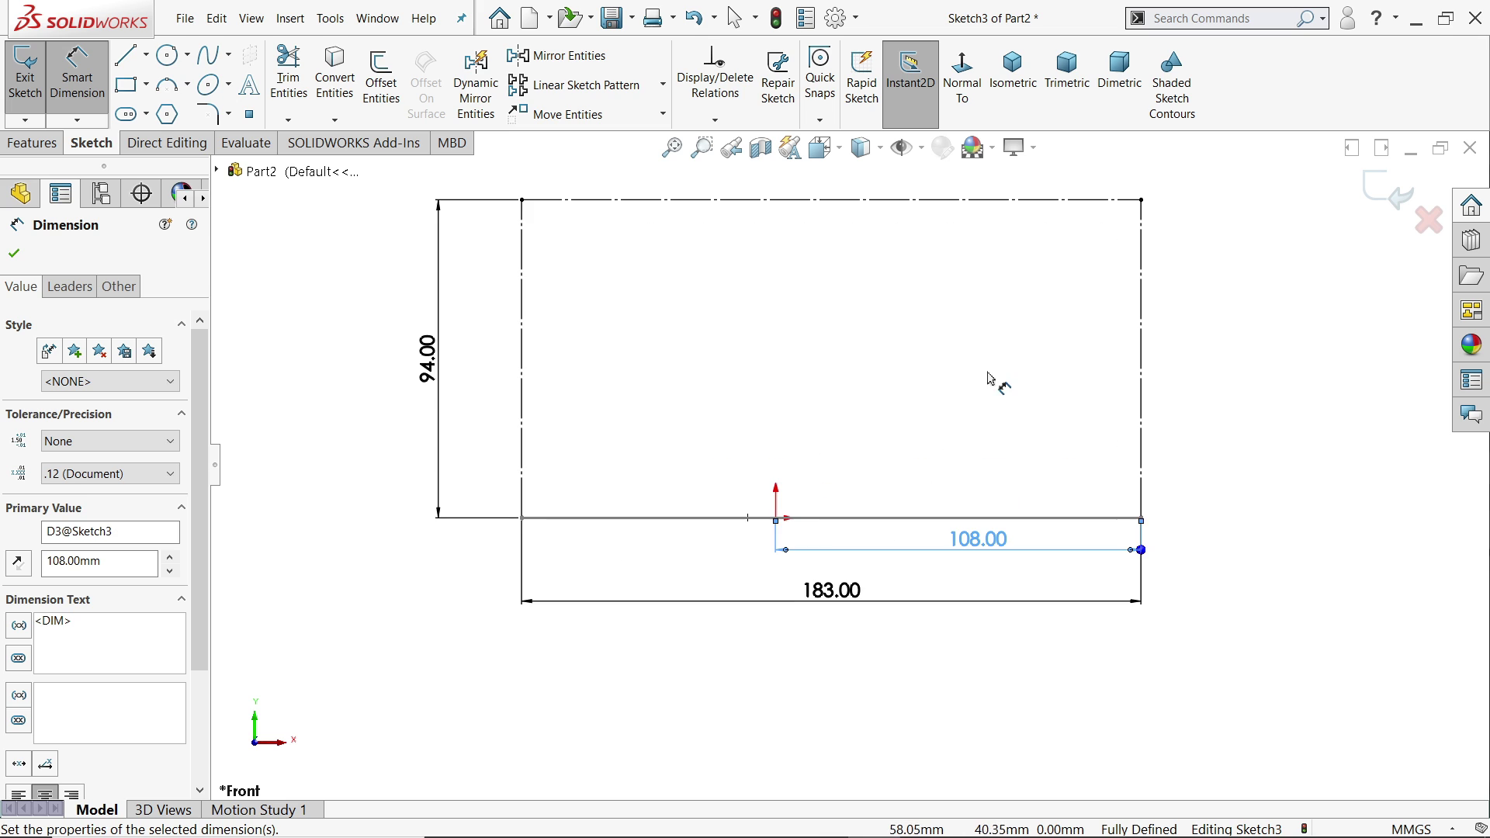
pyautogui.click(167, 87)
pyautogui.click(522, 285)
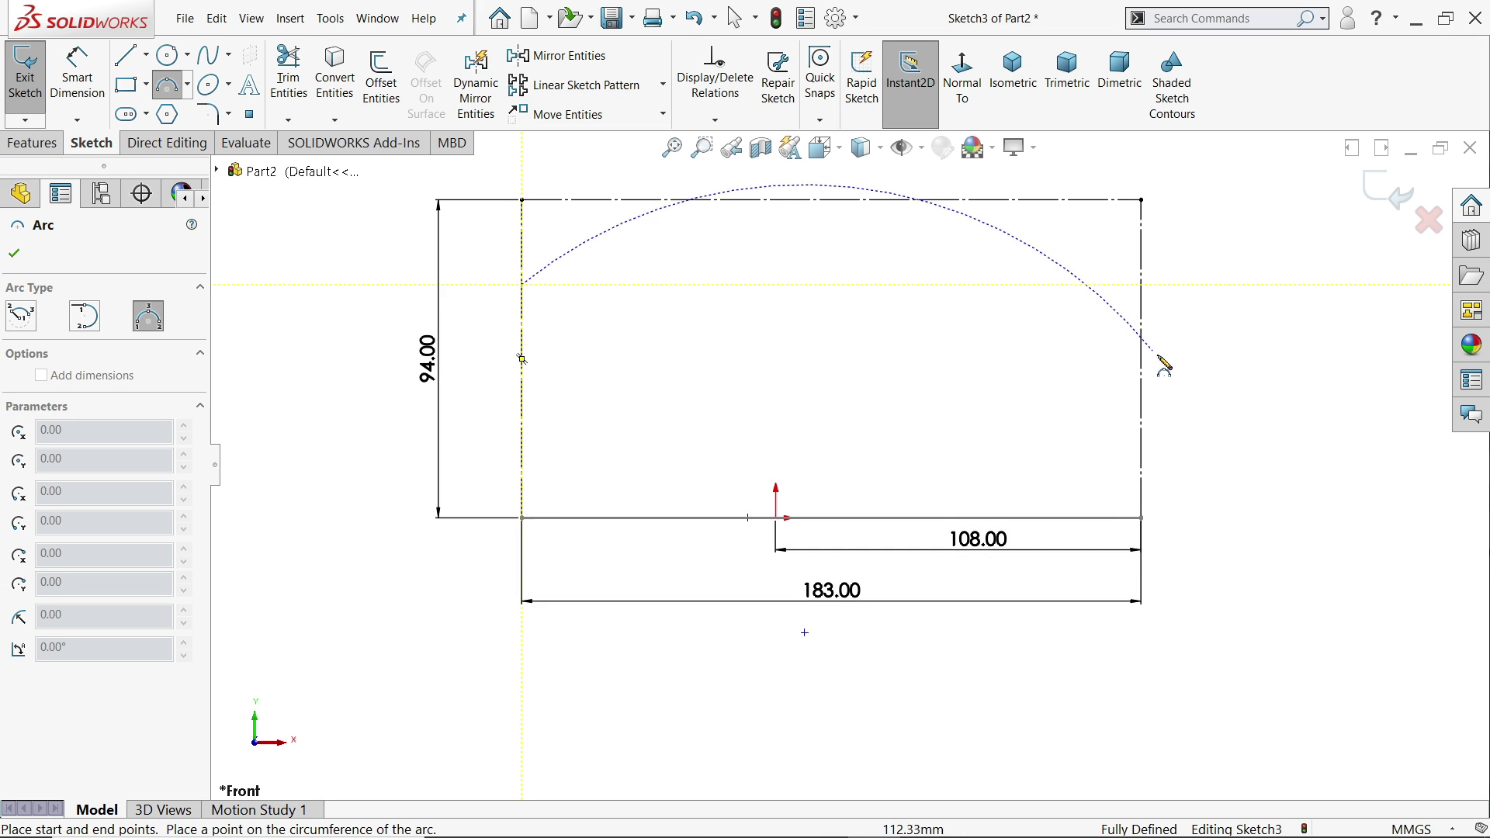
pyautogui.click(1175, 385)
pyautogui.click(892, 262)
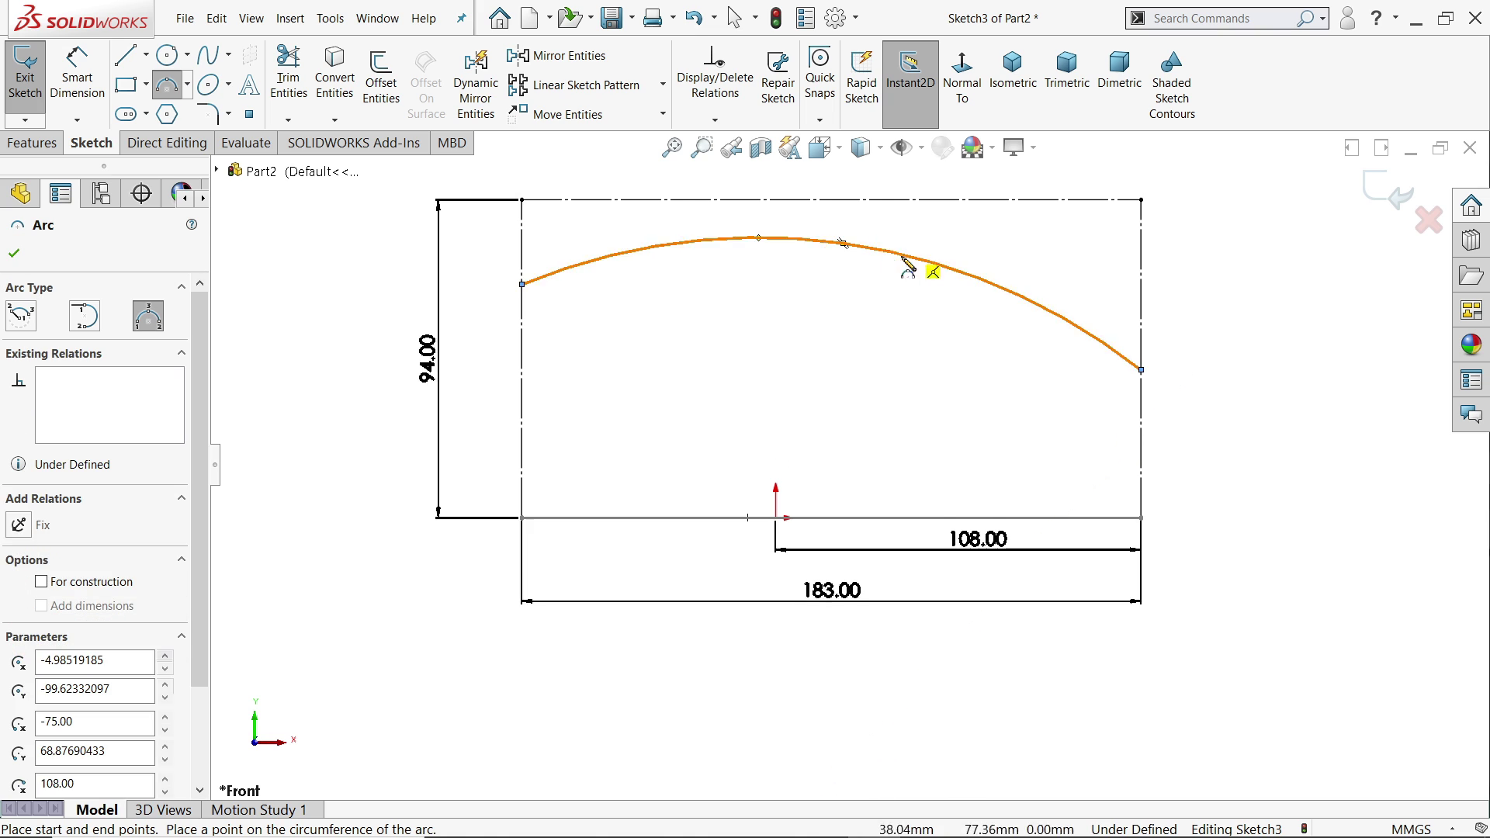
pyautogui.press('Escape')
# Dimension the arc's right endpoint 43 mm above the rectangle's lower-right corner.
pyautogui.press('d')
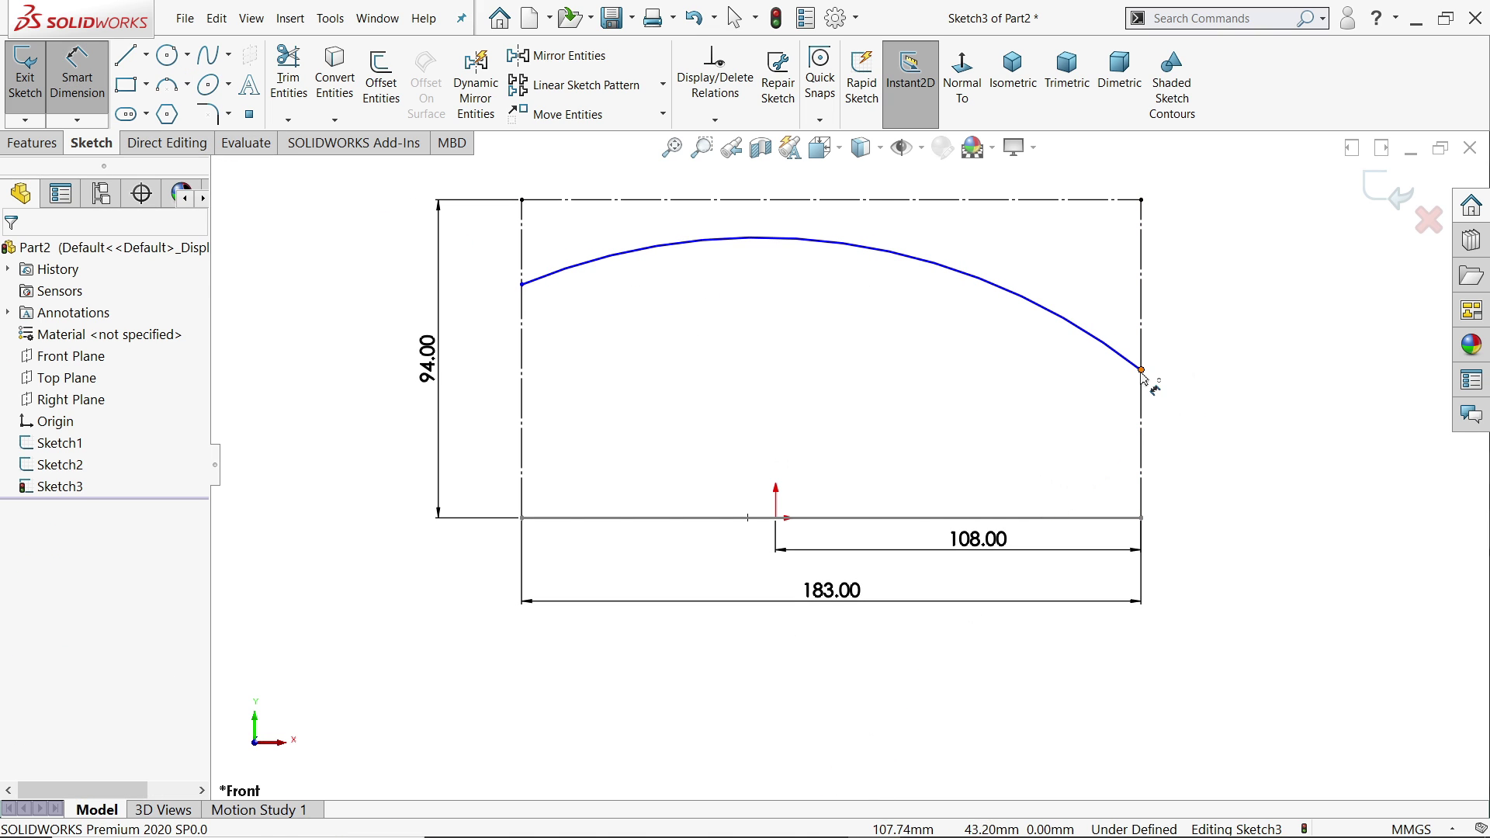
pyautogui.click(1142, 371)
pyautogui.click(1142, 518)
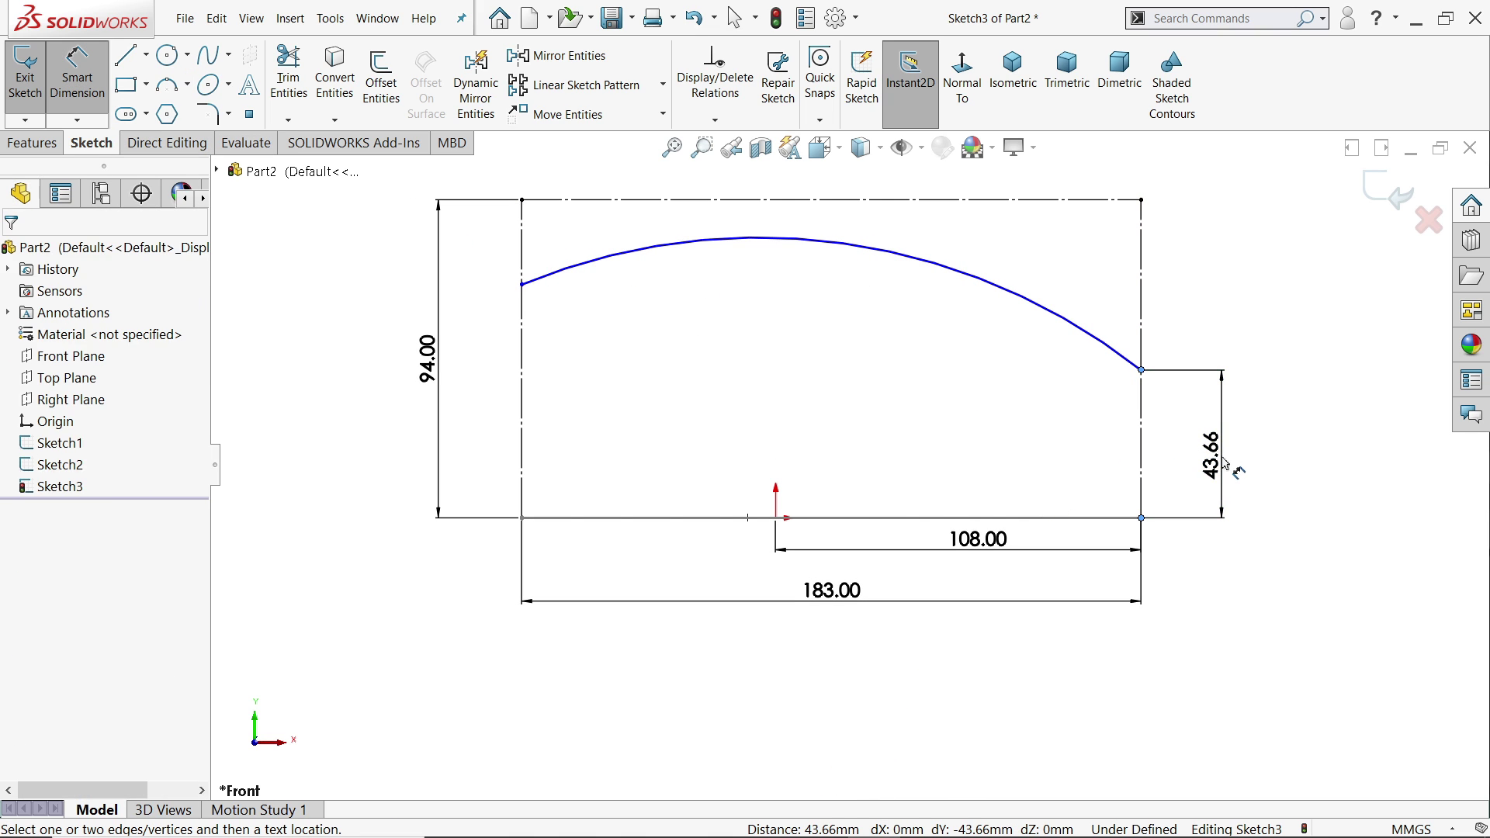
pyautogui.click(1223, 464)
pyautogui.write('43')
pyautogui.press('Return')
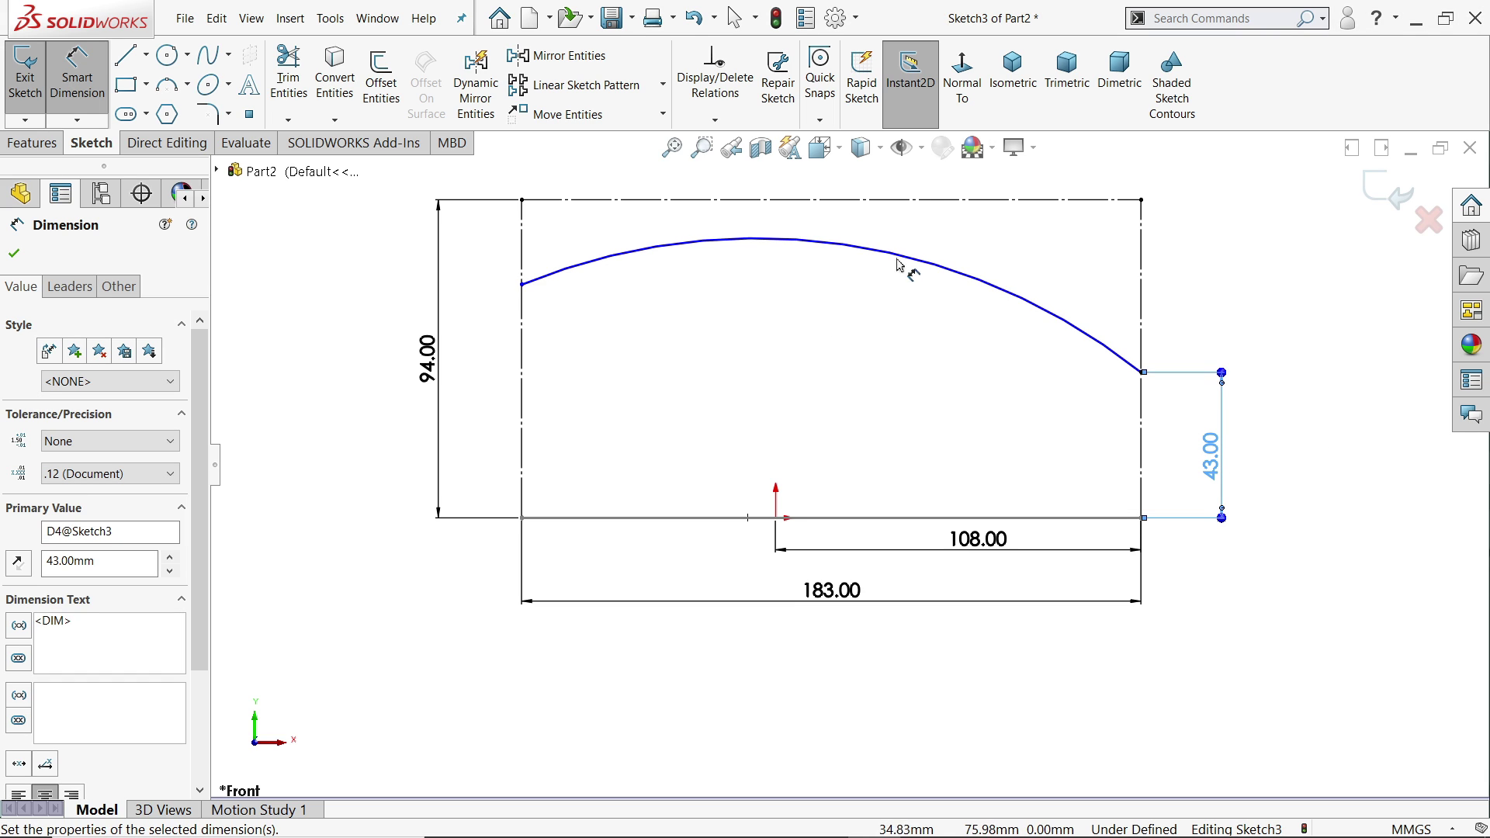
# Dimension the Front Plane arc's radius as 150 mm.
pyautogui.click(909, 265)
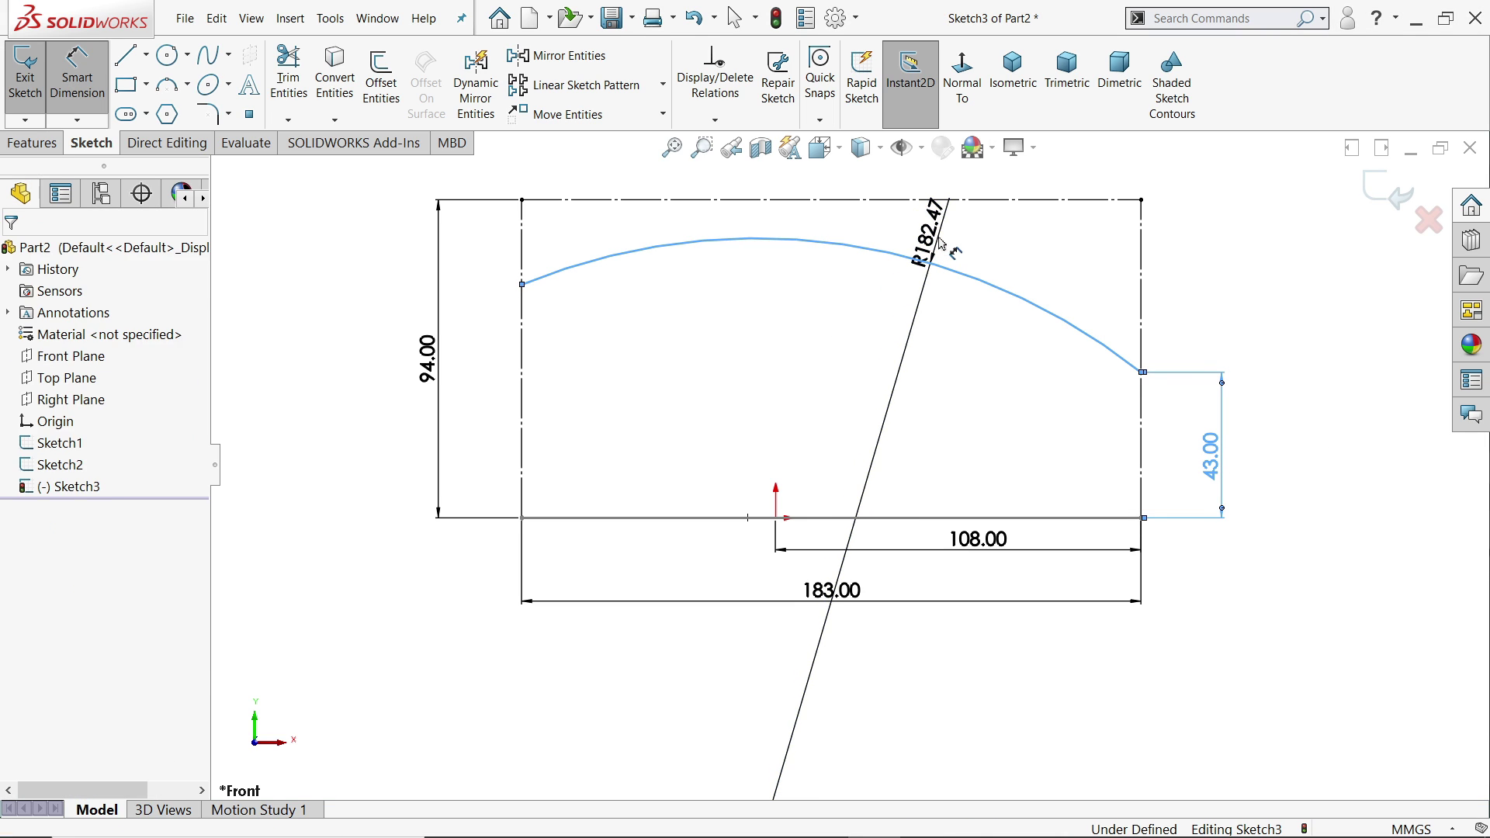
pyautogui.click(940, 243)
pyautogui.write('150')
pyautogui.press('Return')
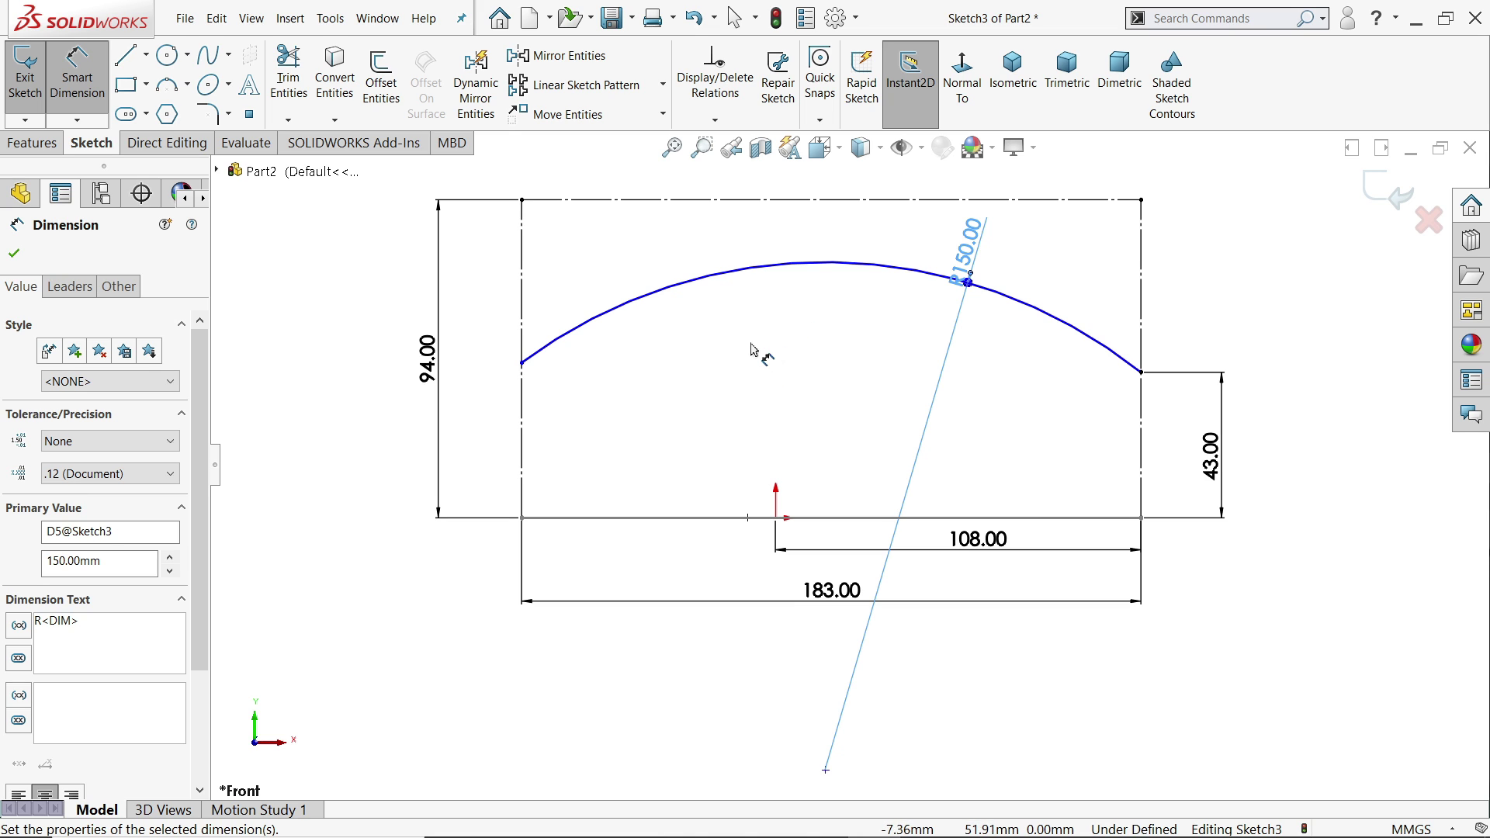
pyautogui.press('Escape')
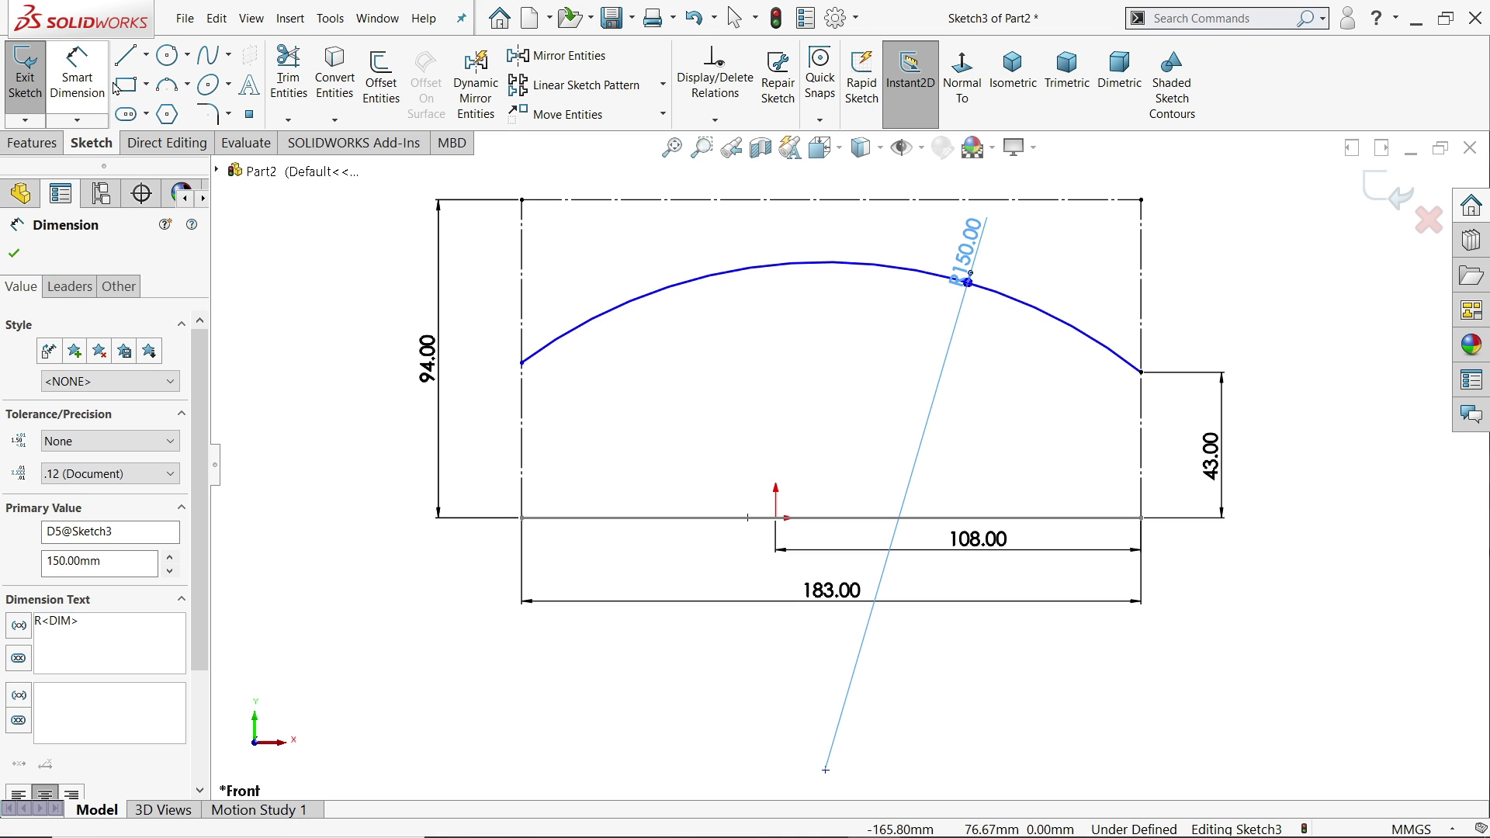
# Make the arc tangent to the rectangle's upper side and exit the sketch.
pyautogui.scroll(-2, 875, 204)
pyautogui.moveTo(874, 196); pyautogui.dragTo(763, 390)
pyautogui.click(807, 320)
pyautogui.click(776, 353)
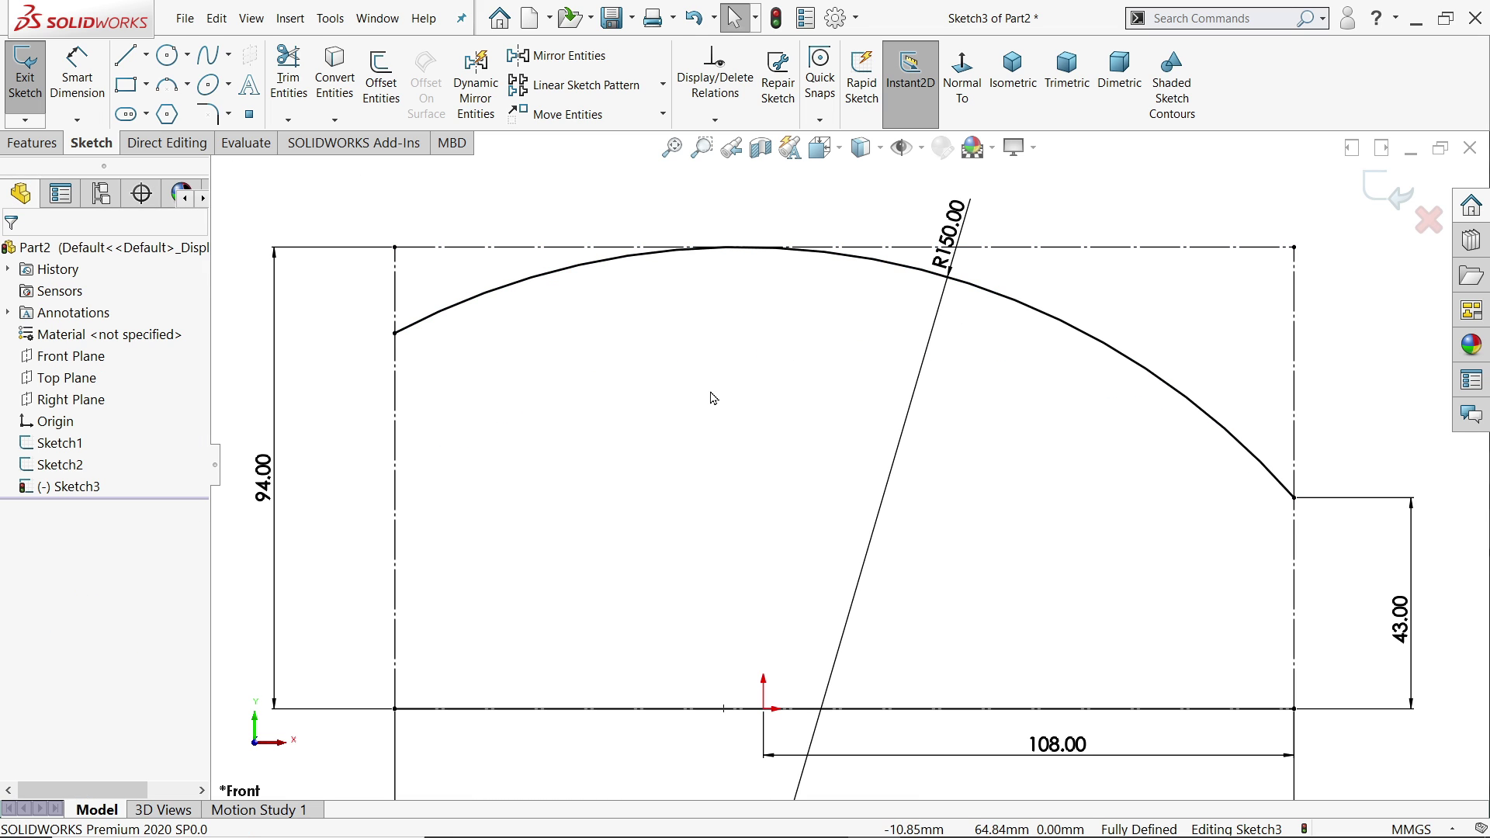
pyautogui.scroll(3, 709, 396)
pyautogui.moveTo(929, 327); pyautogui.dragTo(968, 281)
pyautogui.click(1364, 200)
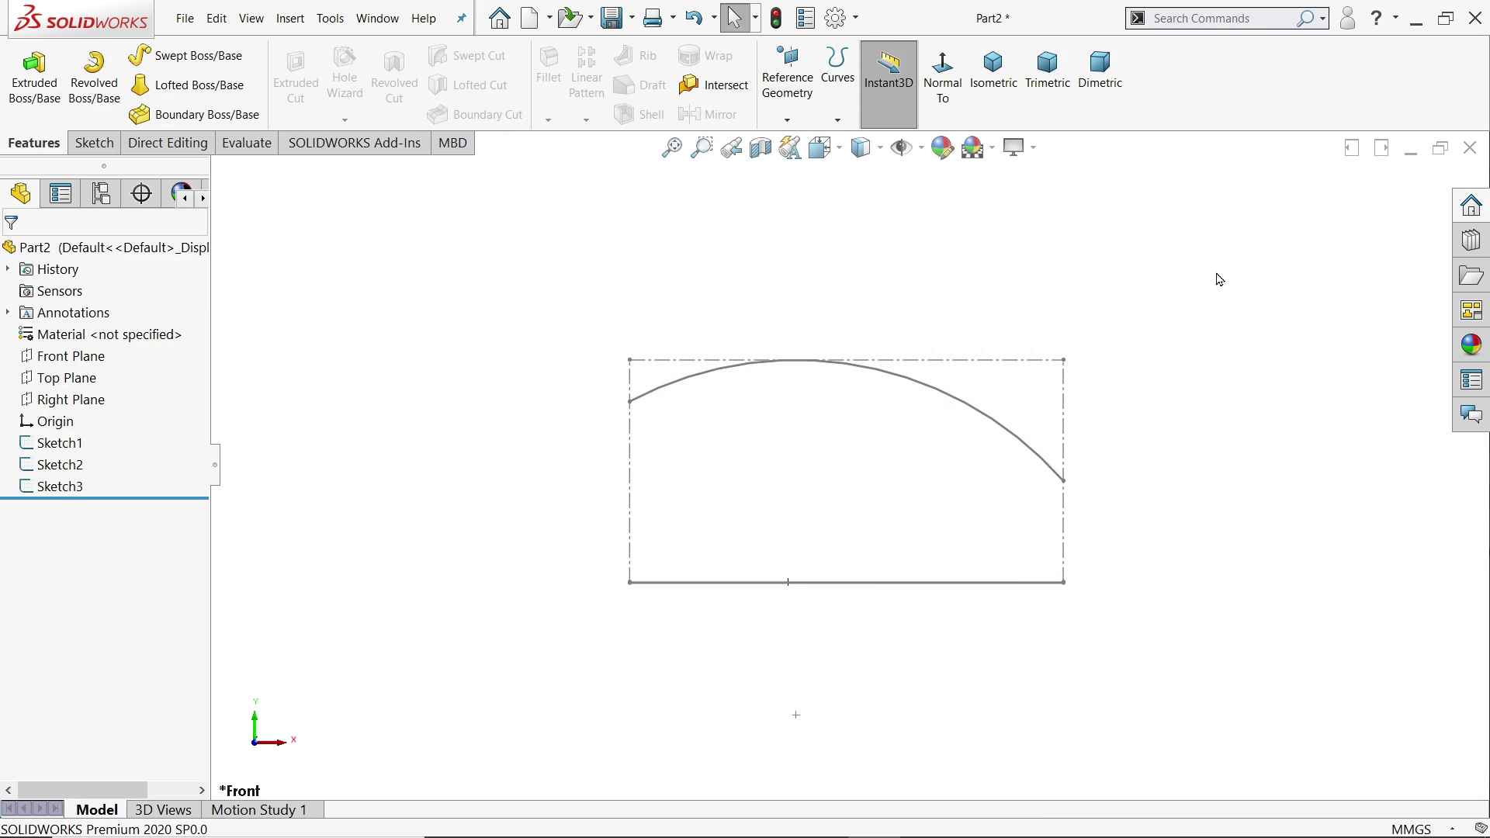
# Create a reference plane parallel to the Right Plane and coincident with the lower right endpoint of the Front Plane arc.
pyautogui.moveTo(1217, 279)
pyautogui.mouseDown(button='middle')
pyautogui.moveTo(1052, 366)
pyautogui.moveTo(1095, 386)
pyautogui.moveTo(1074, 416)
pyautogui.mouseUp(button='middle')
pyautogui.scroll(-3, 958, 621)
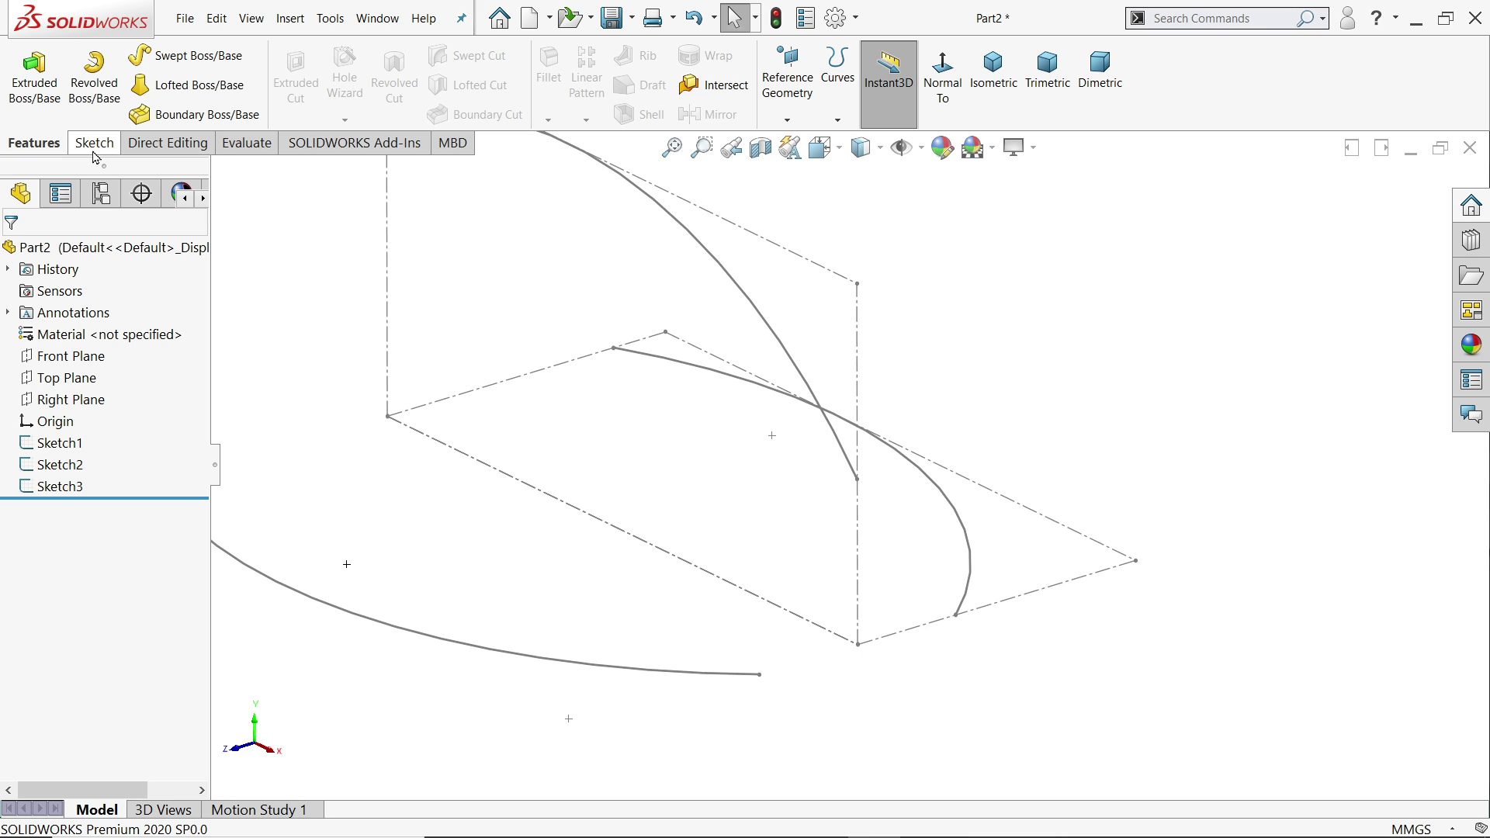
pyautogui.click(788, 121)
pyautogui.click(805, 141)
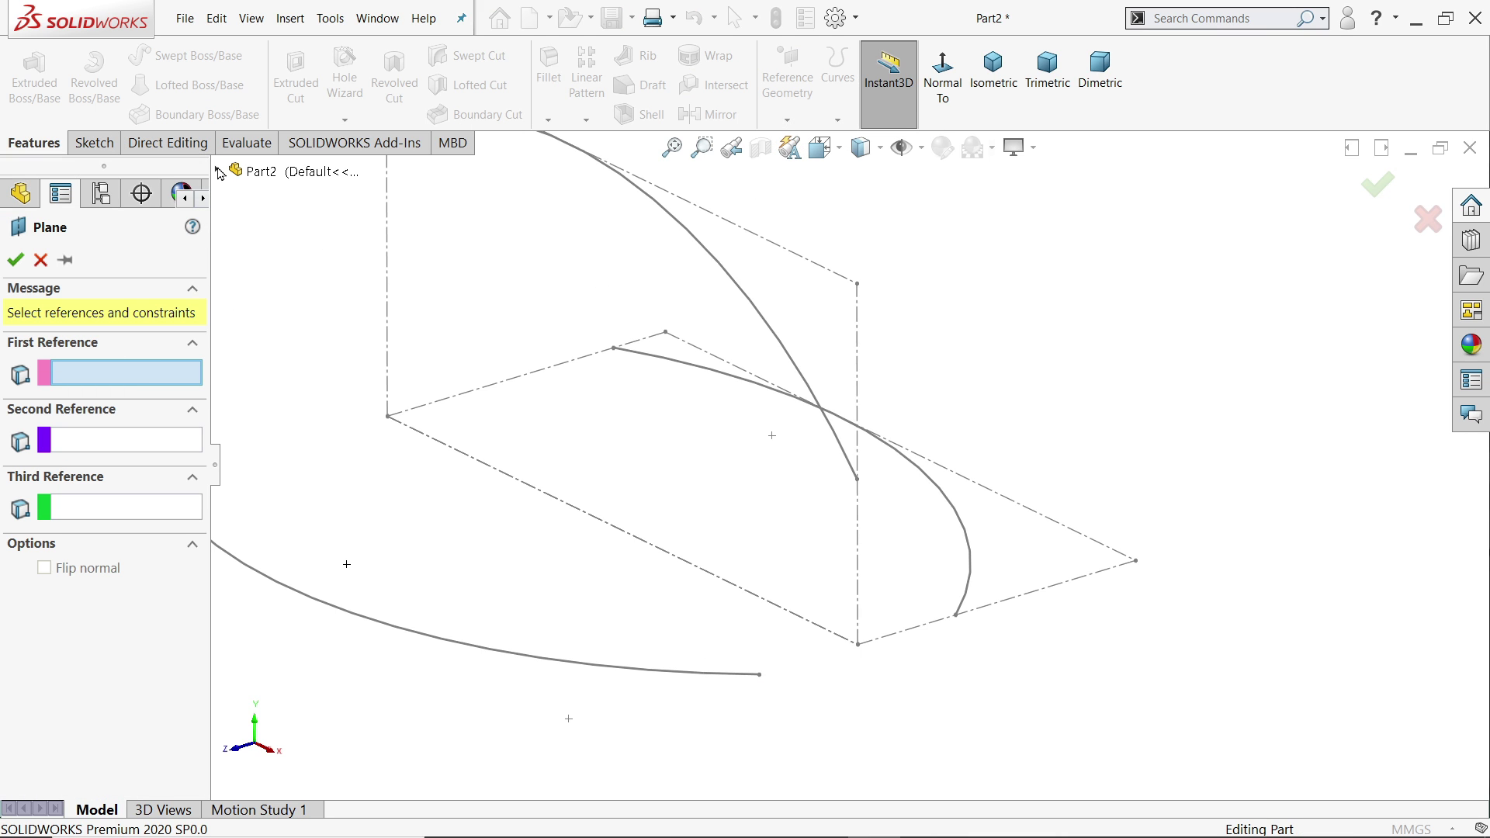
pyautogui.click(219, 171)
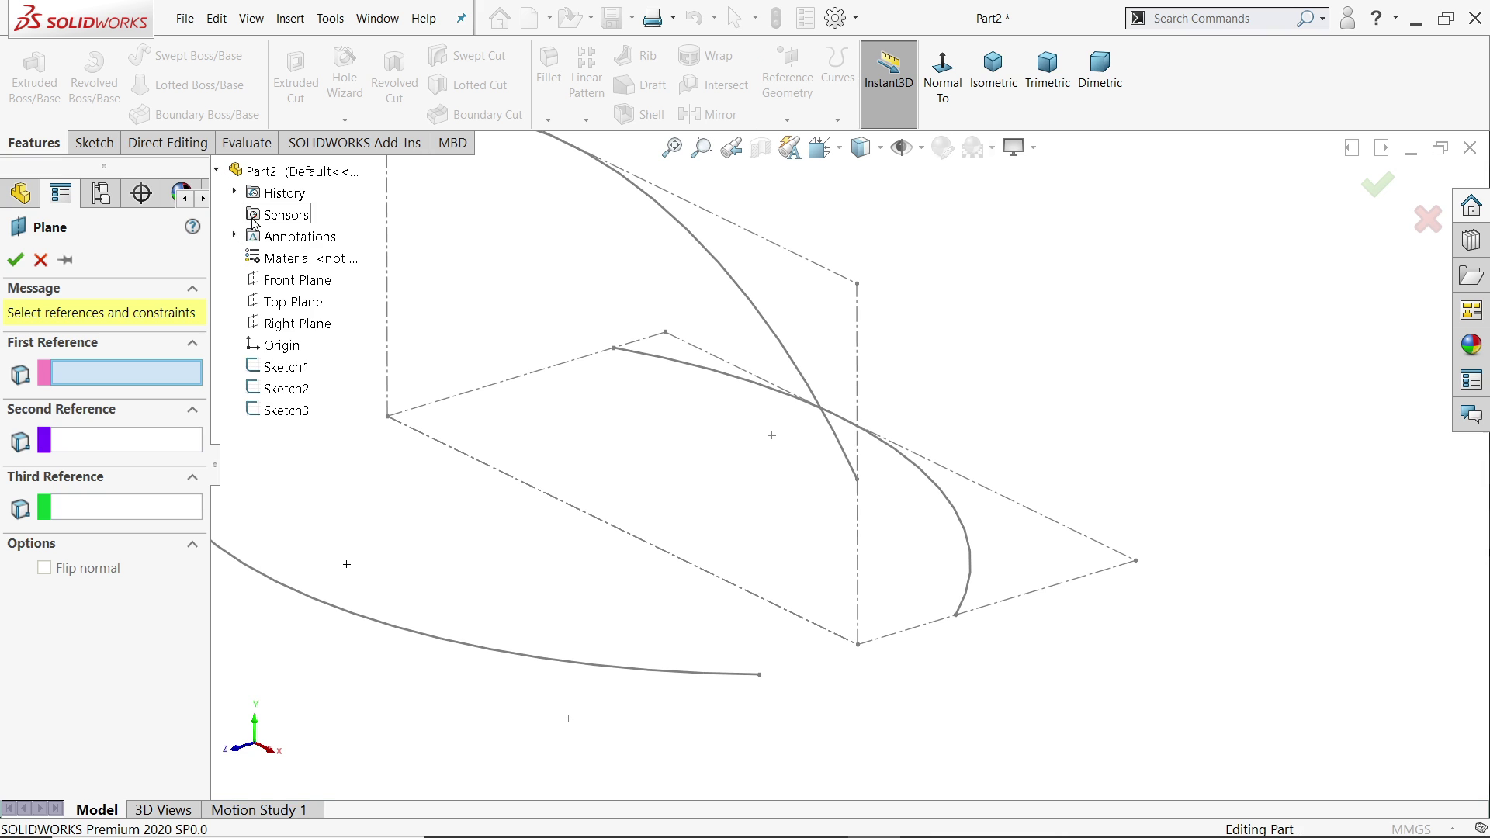
pyautogui.click(284, 331)
pyautogui.moveTo(1153, 398); pyautogui.dragTo(978, 382, button='middle')
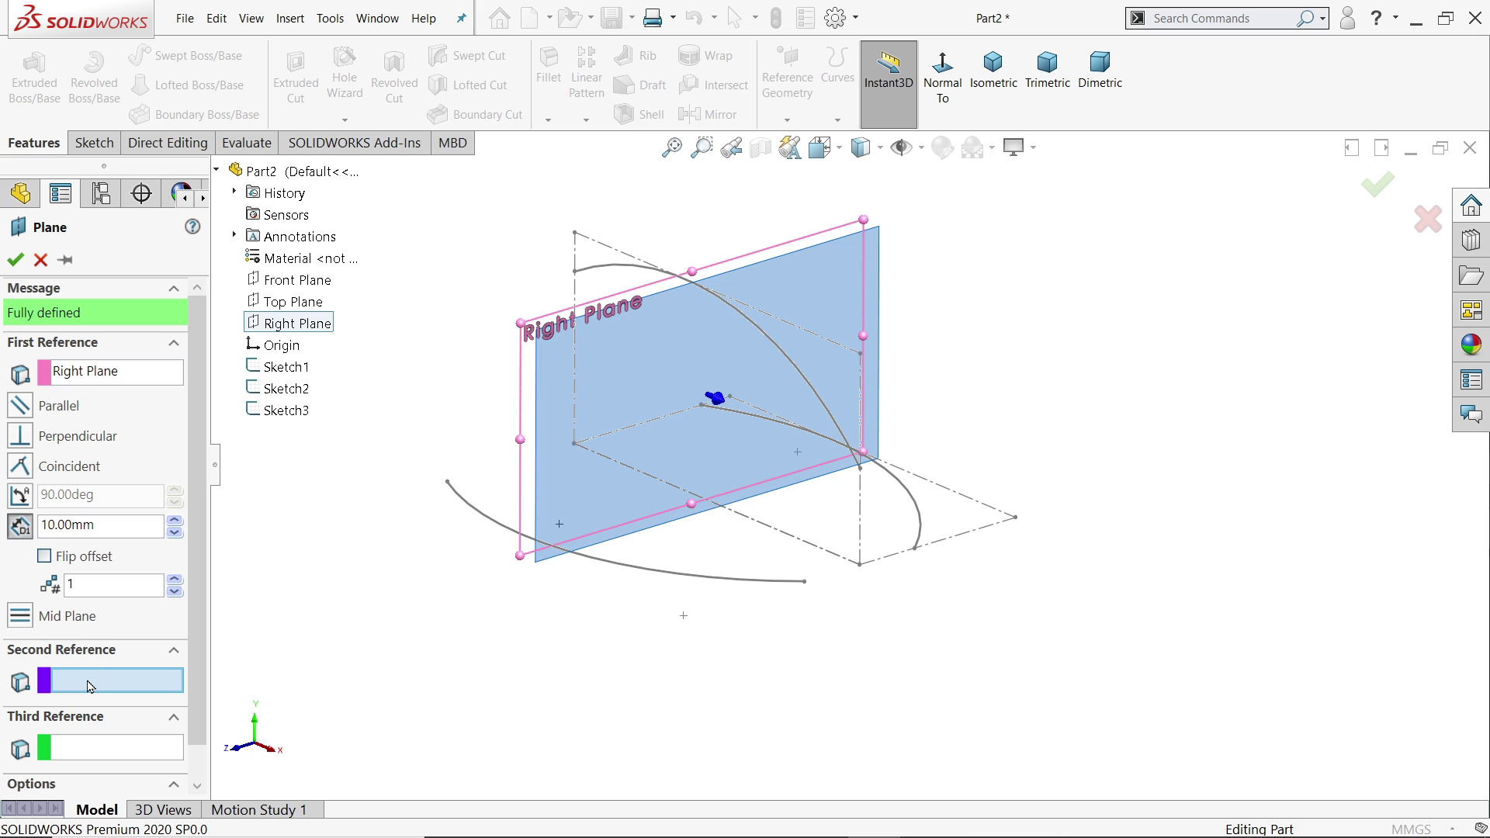
pyautogui.scroll(-3, 884, 534)
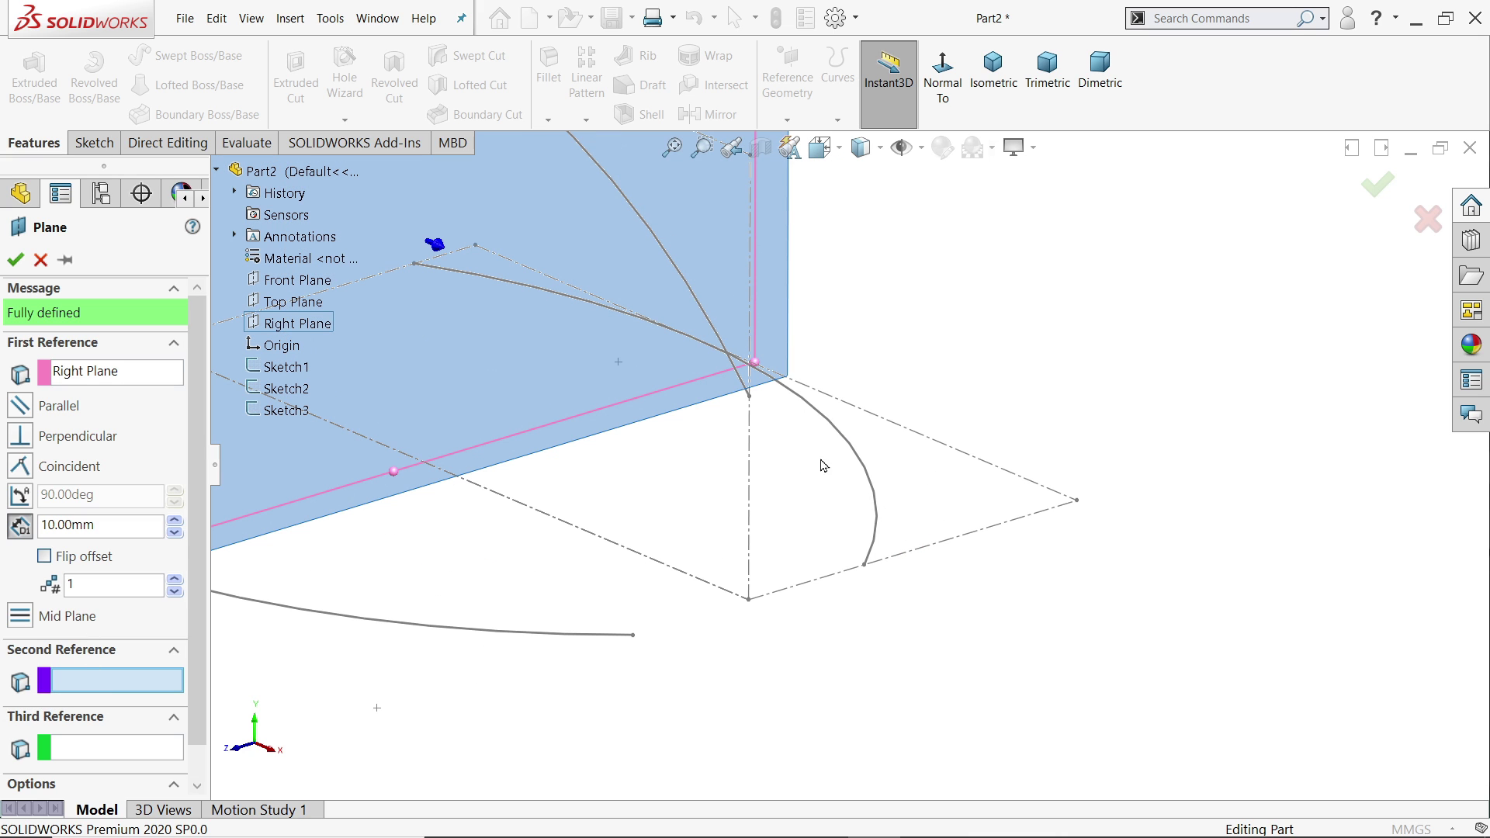
pyautogui.click(748, 397)
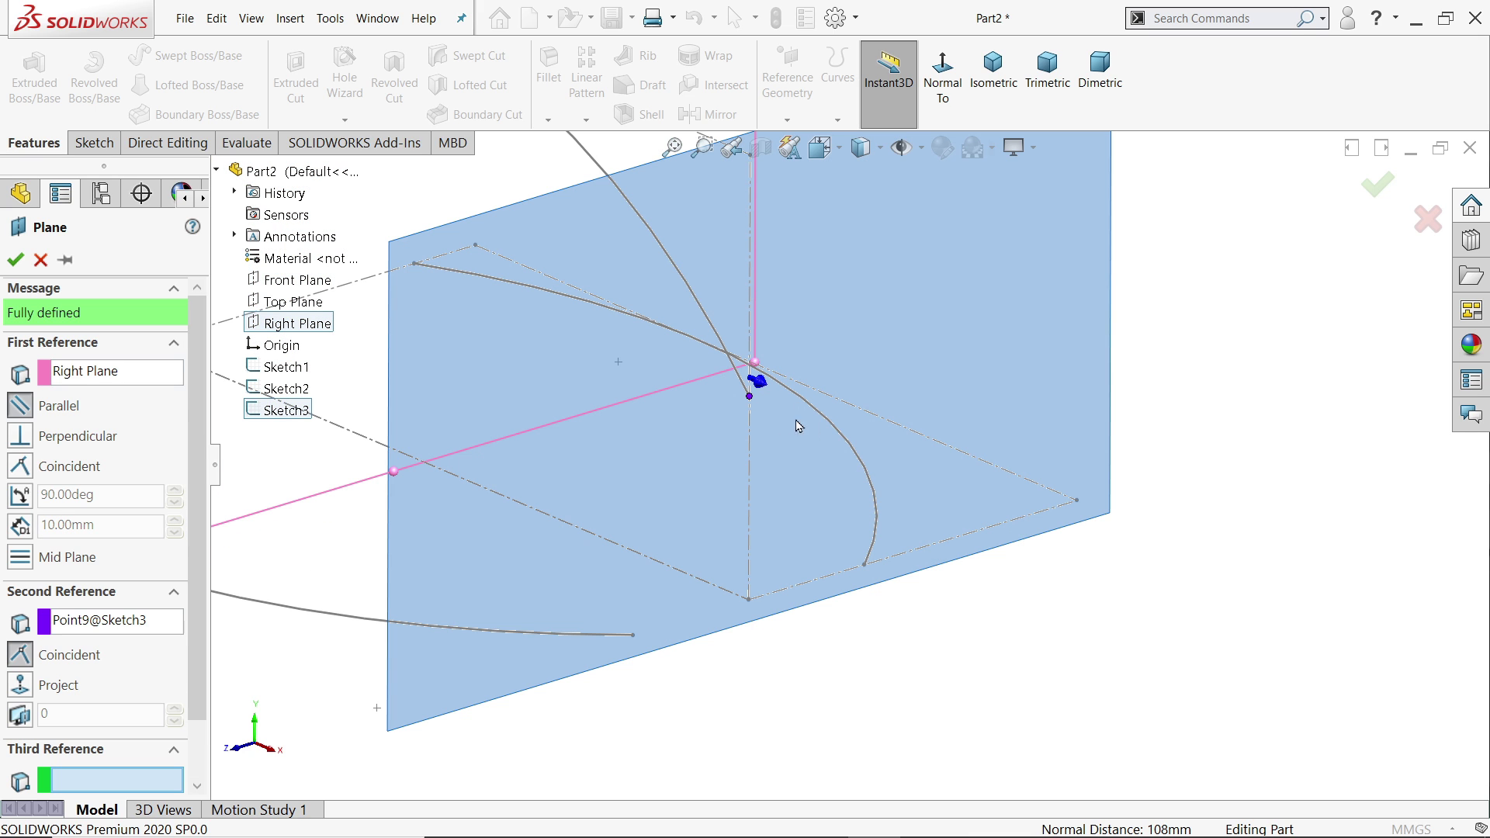
pyautogui.moveTo(1237, 381)
pyautogui.mouseDown(button='middle')
pyautogui.moveTo(1323, 381)
pyautogui.moveTo(1192, 420)
pyautogui.mouseUp(button='middle')
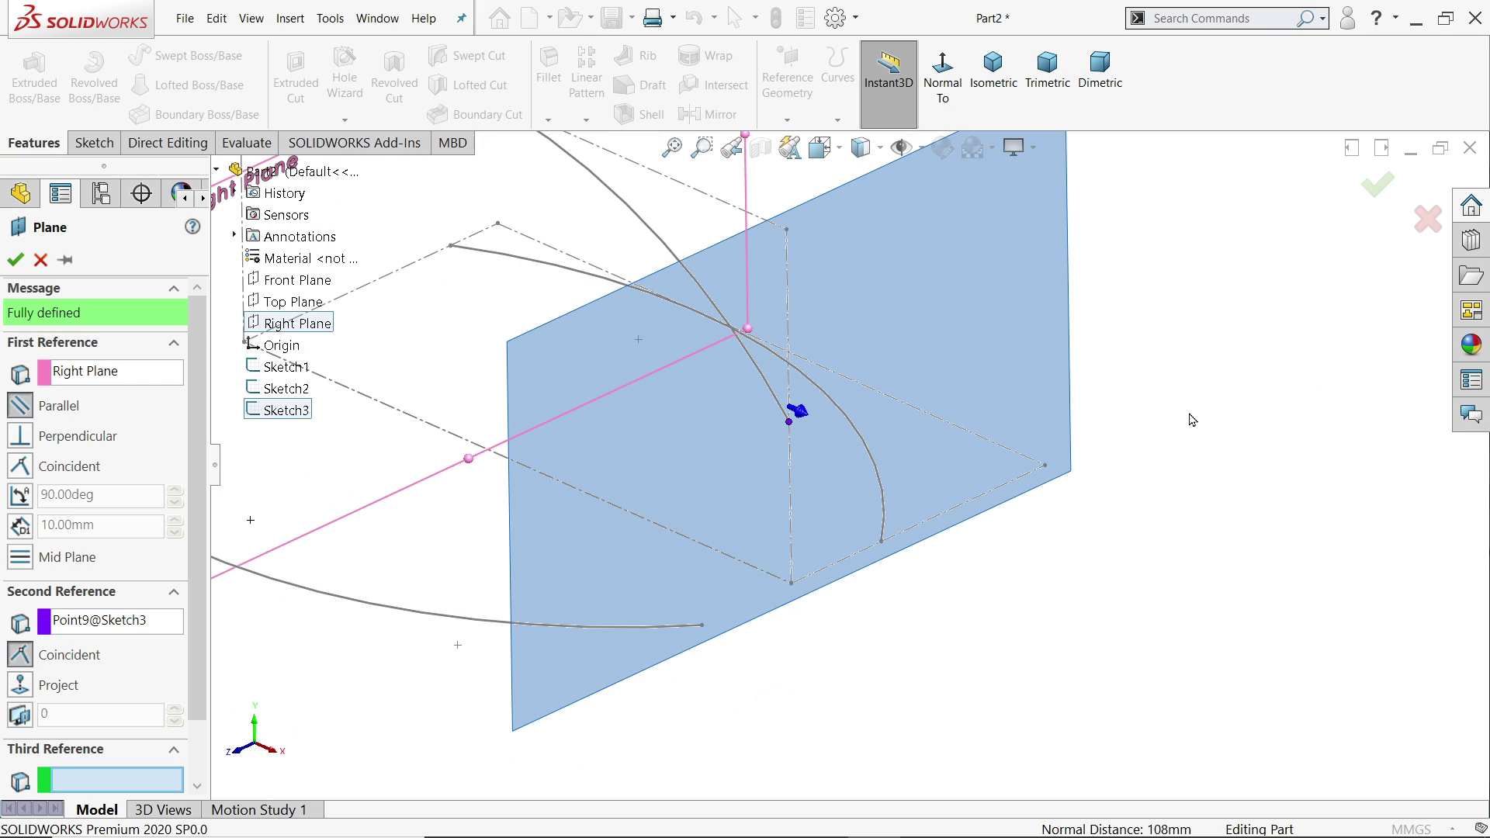
pyautogui.click(16, 261)
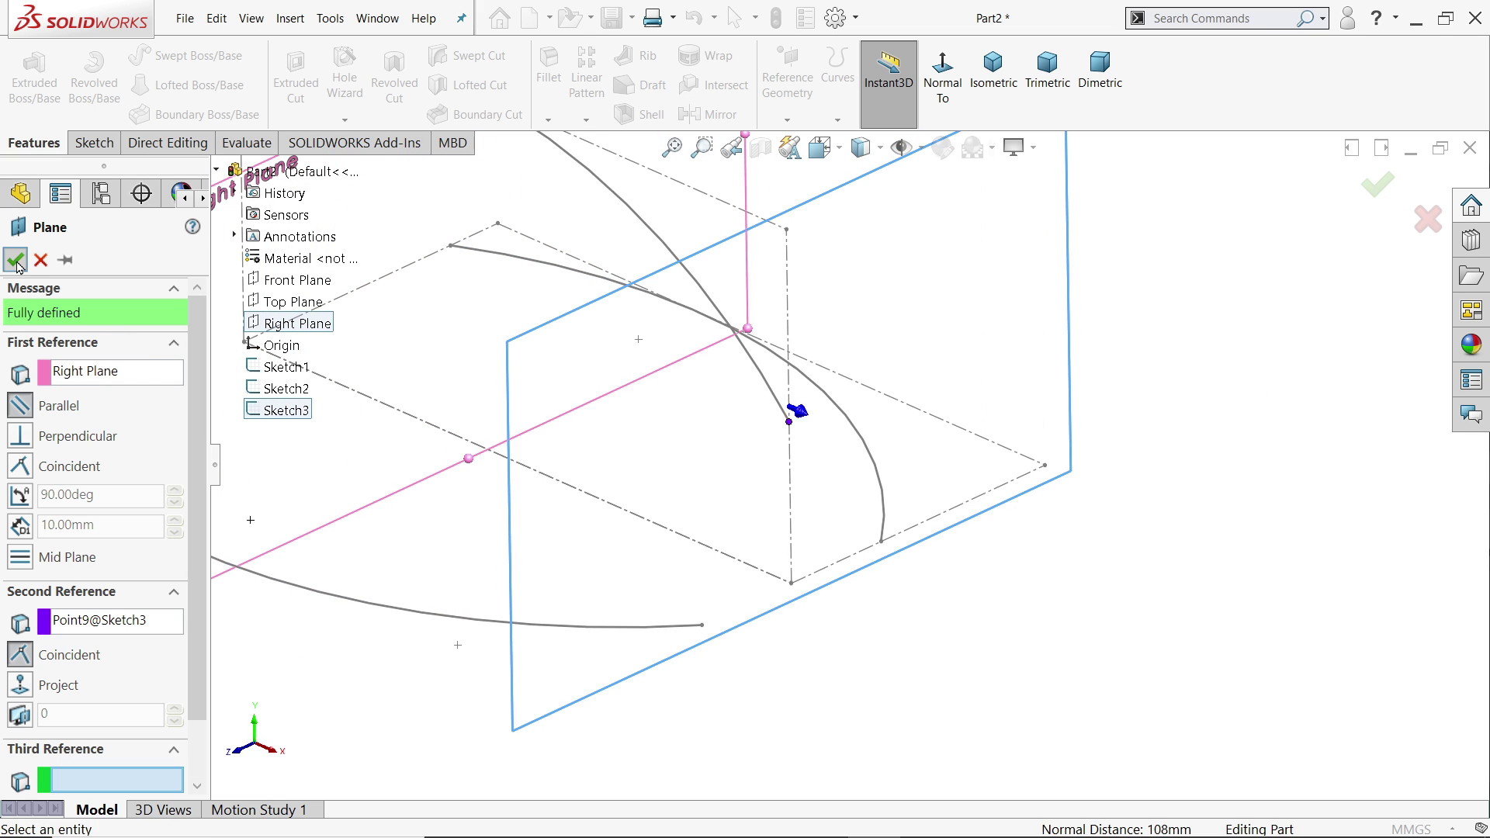
# Sketch an ellipse on the new plane, centred on the origin corner, through the Top Plane arc's endpoint and about 51 mm high.
pyautogui.click(103, 145)
pyautogui.click(25, 74)
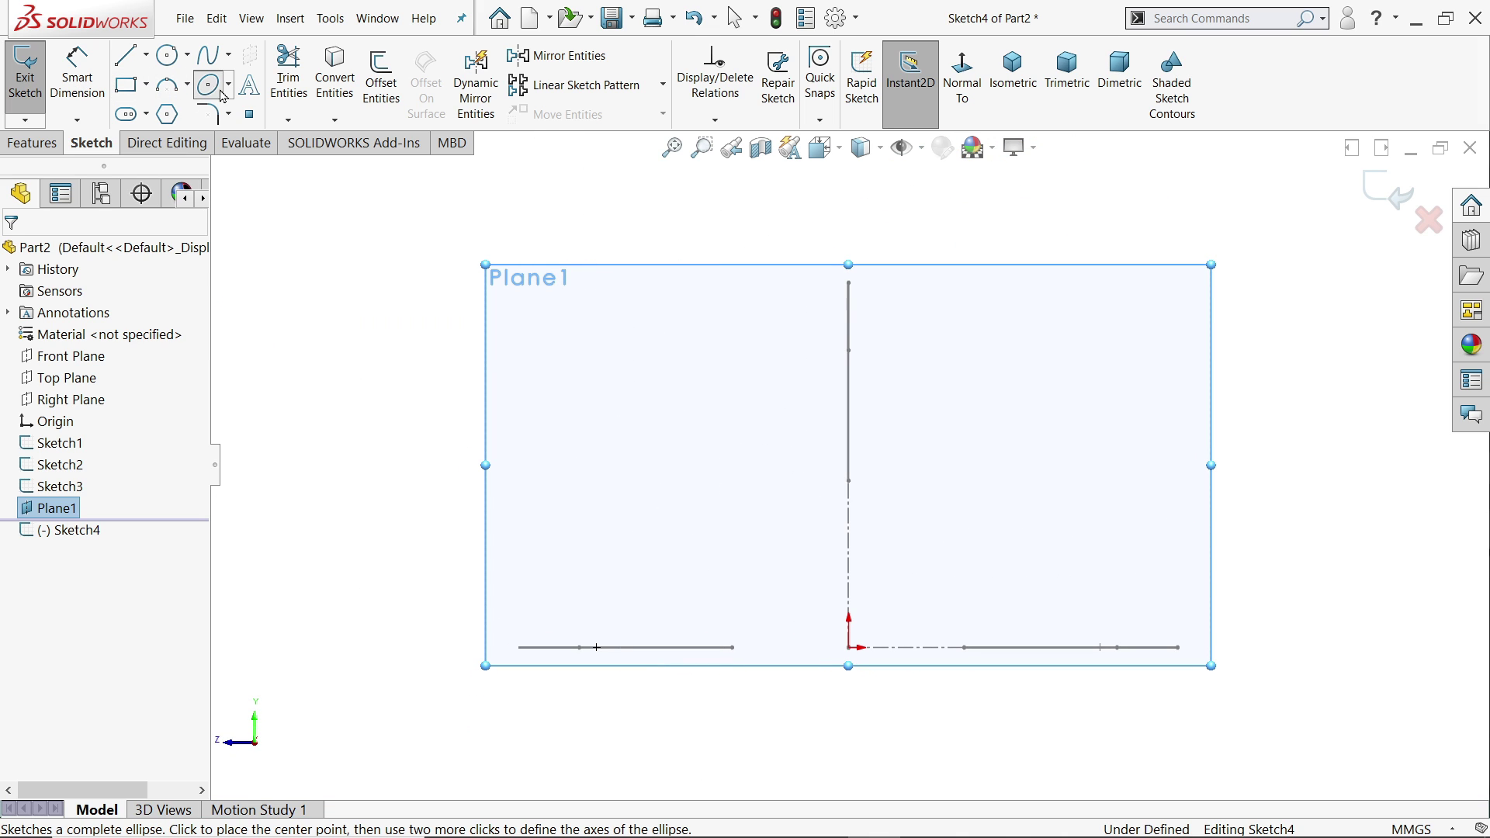
pyautogui.scroll(2, 884, 323)
pyautogui.moveTo(885, 323); pyautogui.dragTo(947, 337, button='middle')
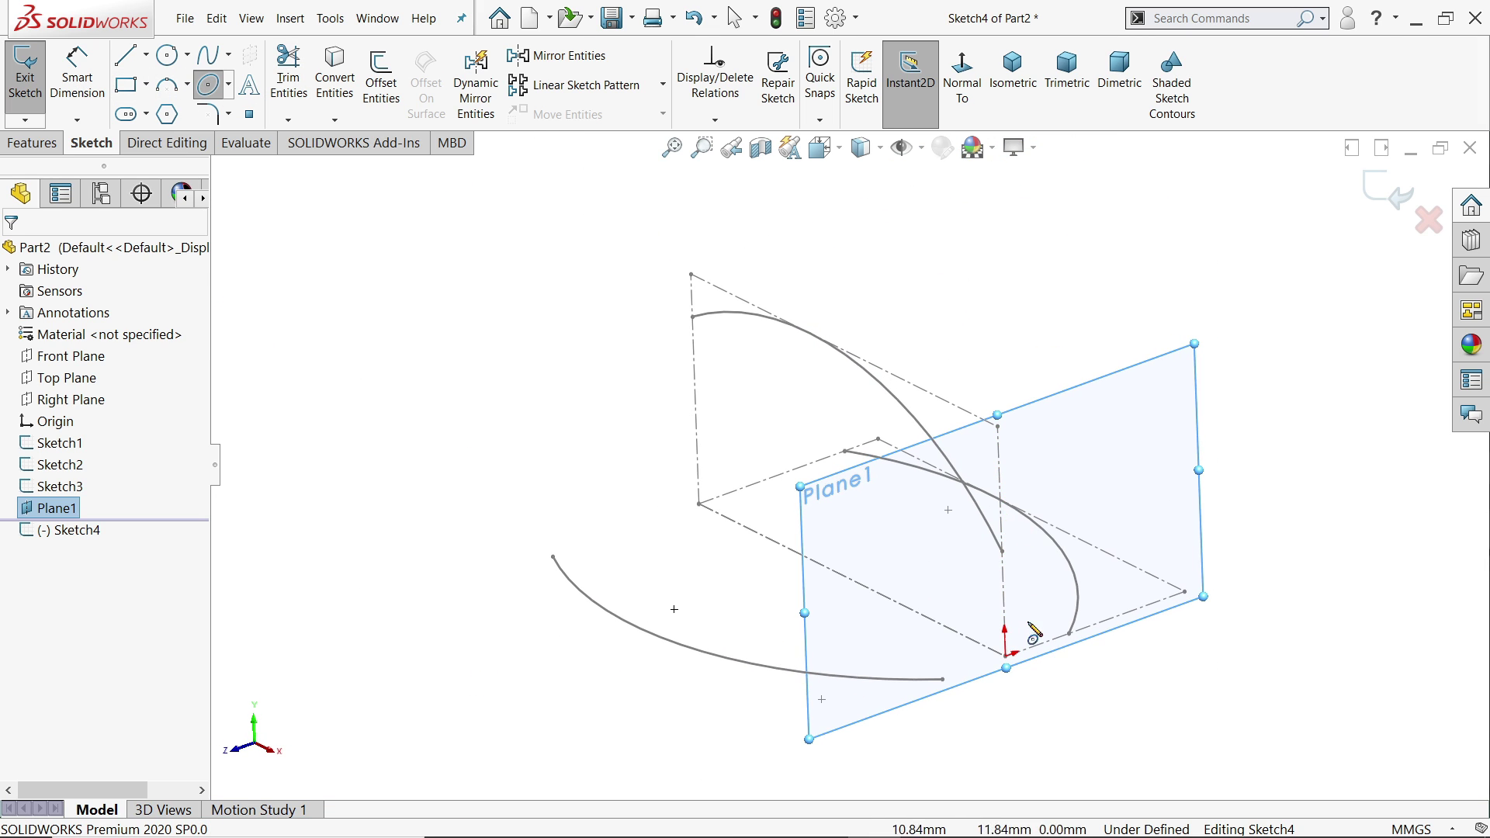
pyautogui.scroll(-3, 1032, 638)
pyautogui.press('c')
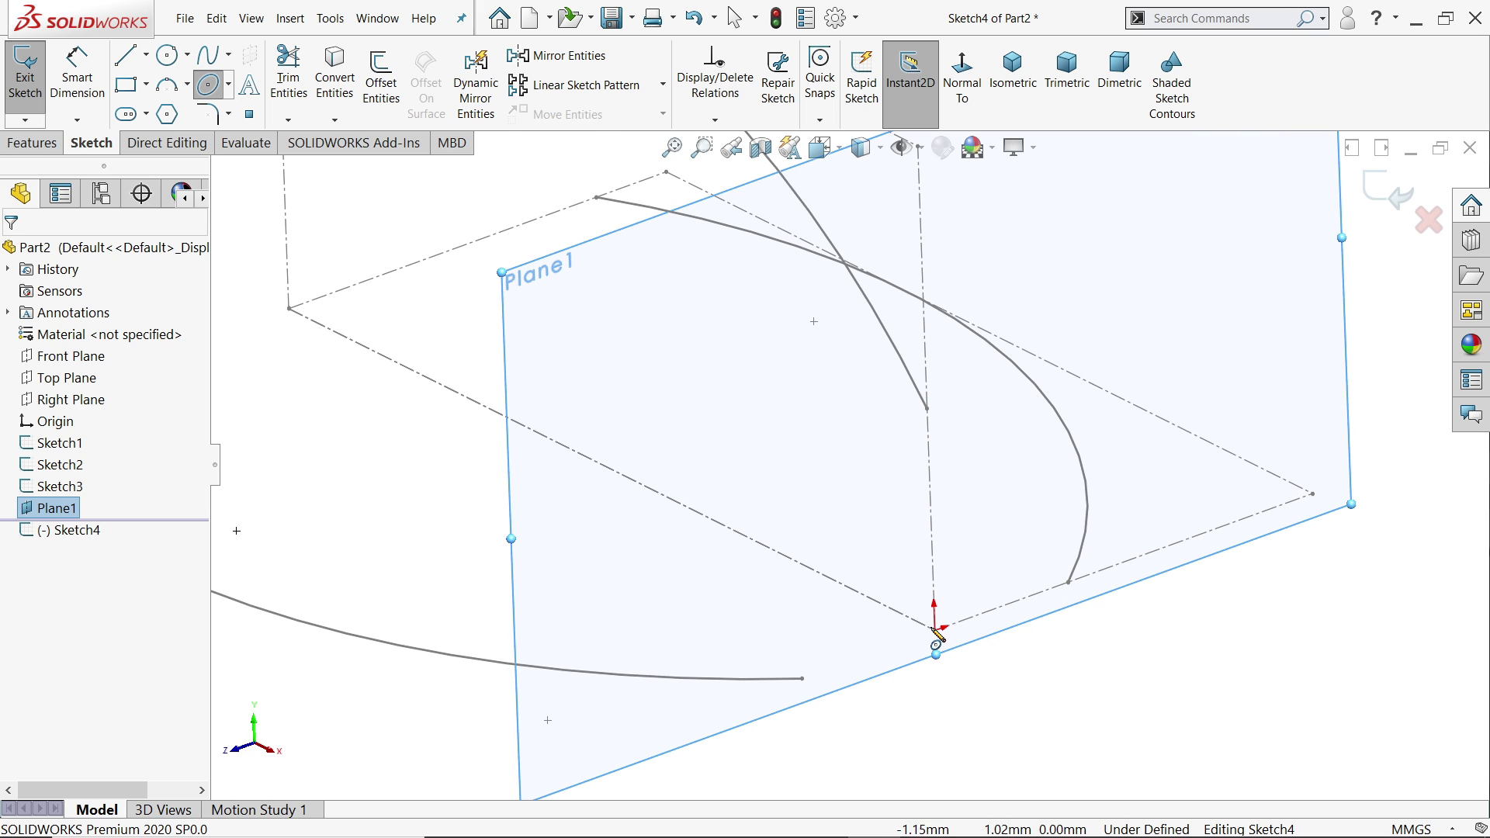
pyautogui.click(934, 629)
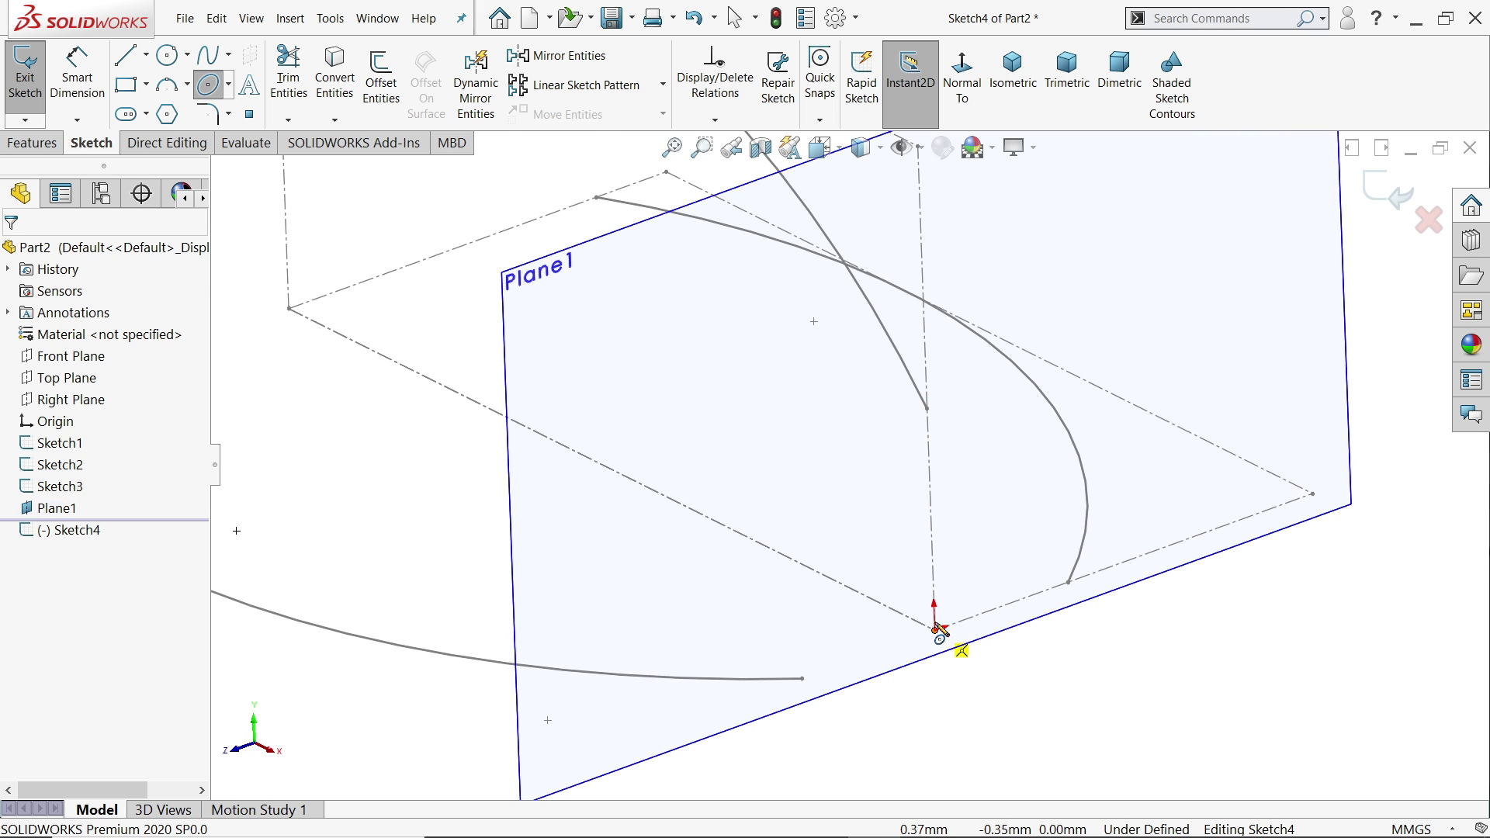
pyautogui.click(804, 680)
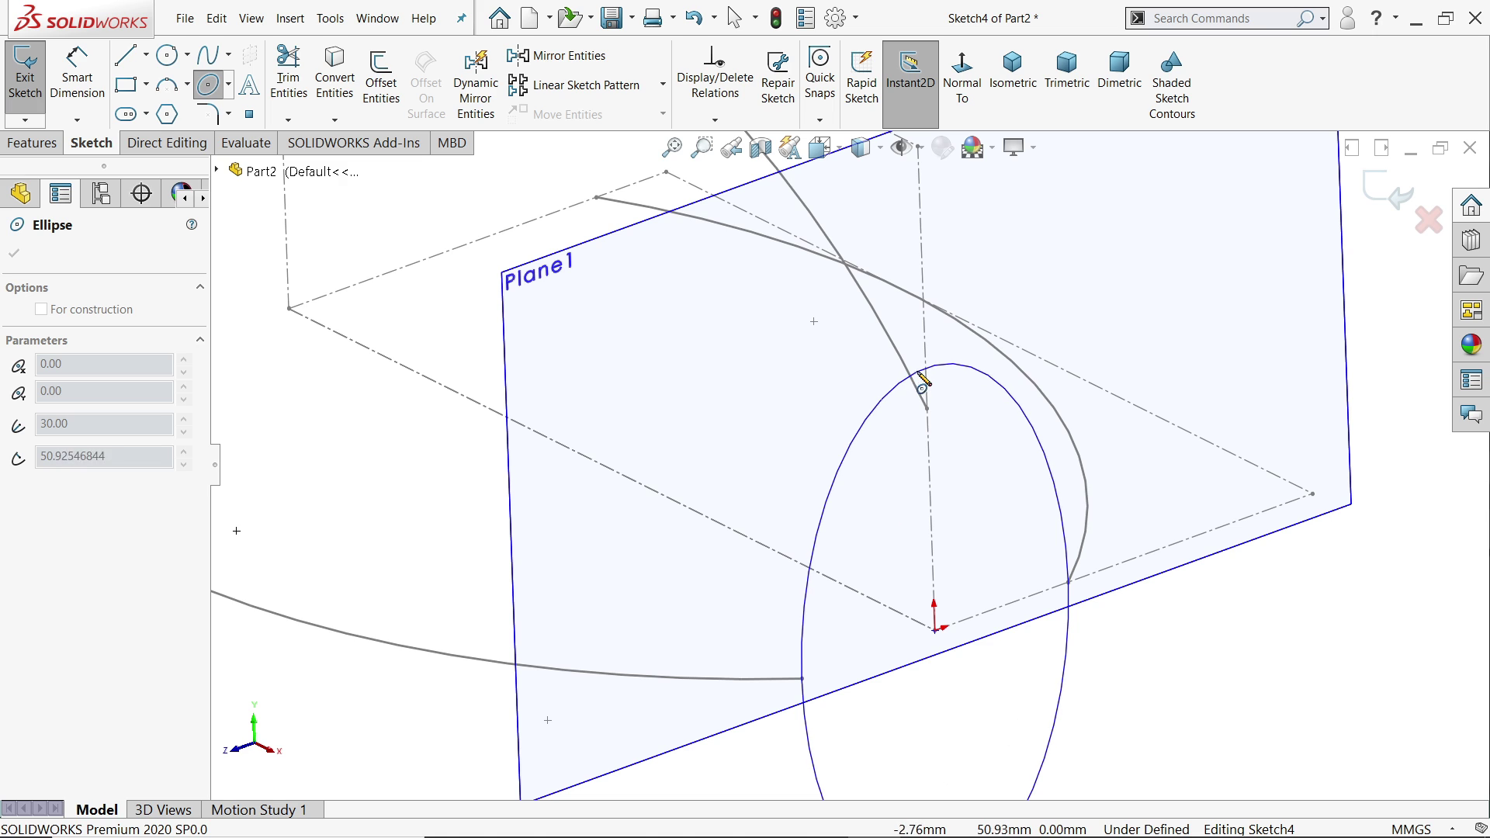
pyautogui.click(984, 380)
# Draw a line across the ellipse between the endpoints of the two Top Plane arcs.
pyautogui.press('l')
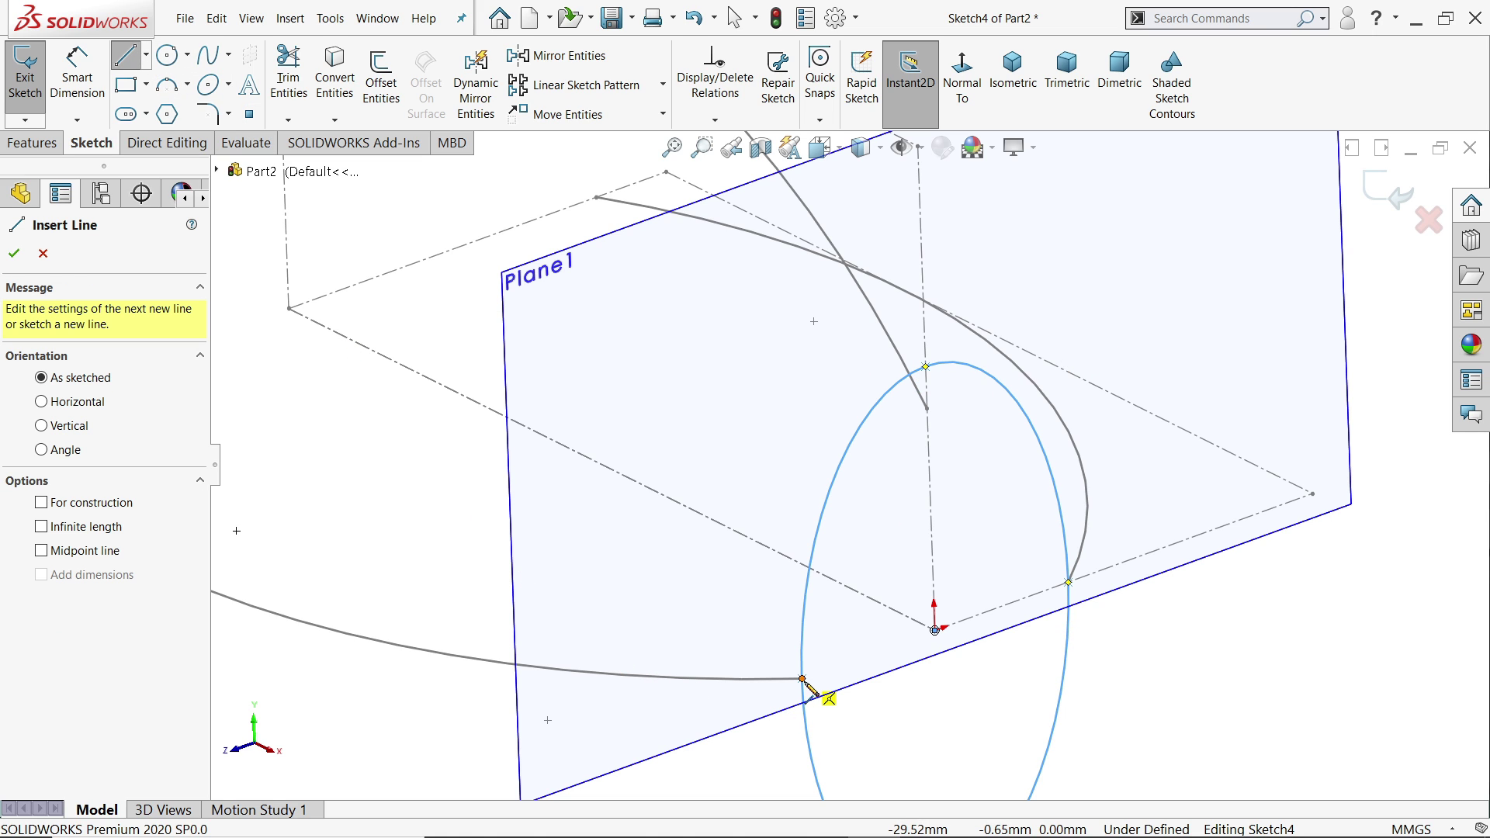
pyautogui.click(804, 680)
pyautogui.click(1069, 582)
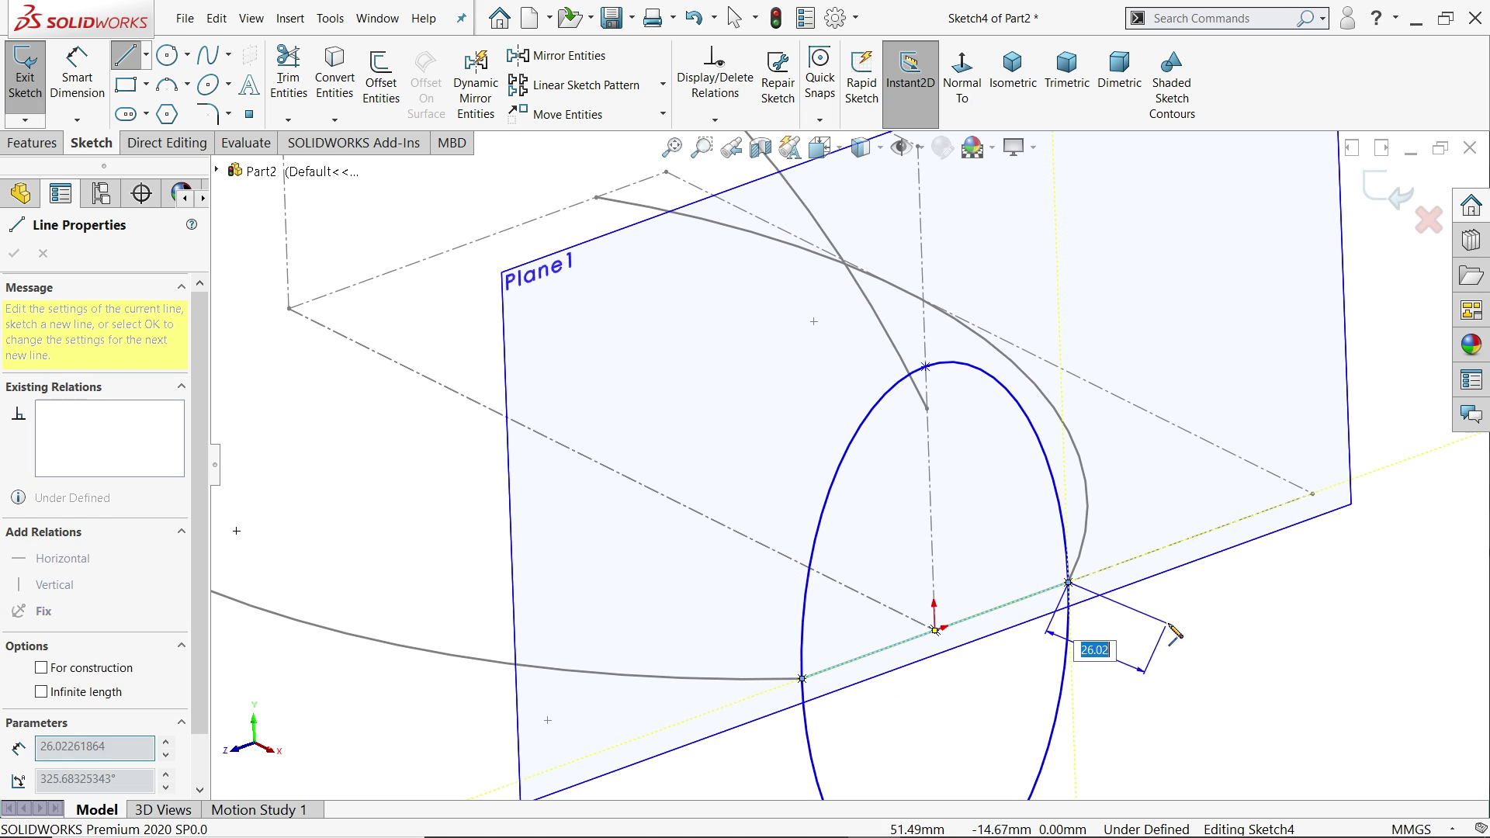
pyautogui.rightClick(1174, 633)
pyautogui.click(1222, 530)
pyautogui.scroll(2, 850, 464)
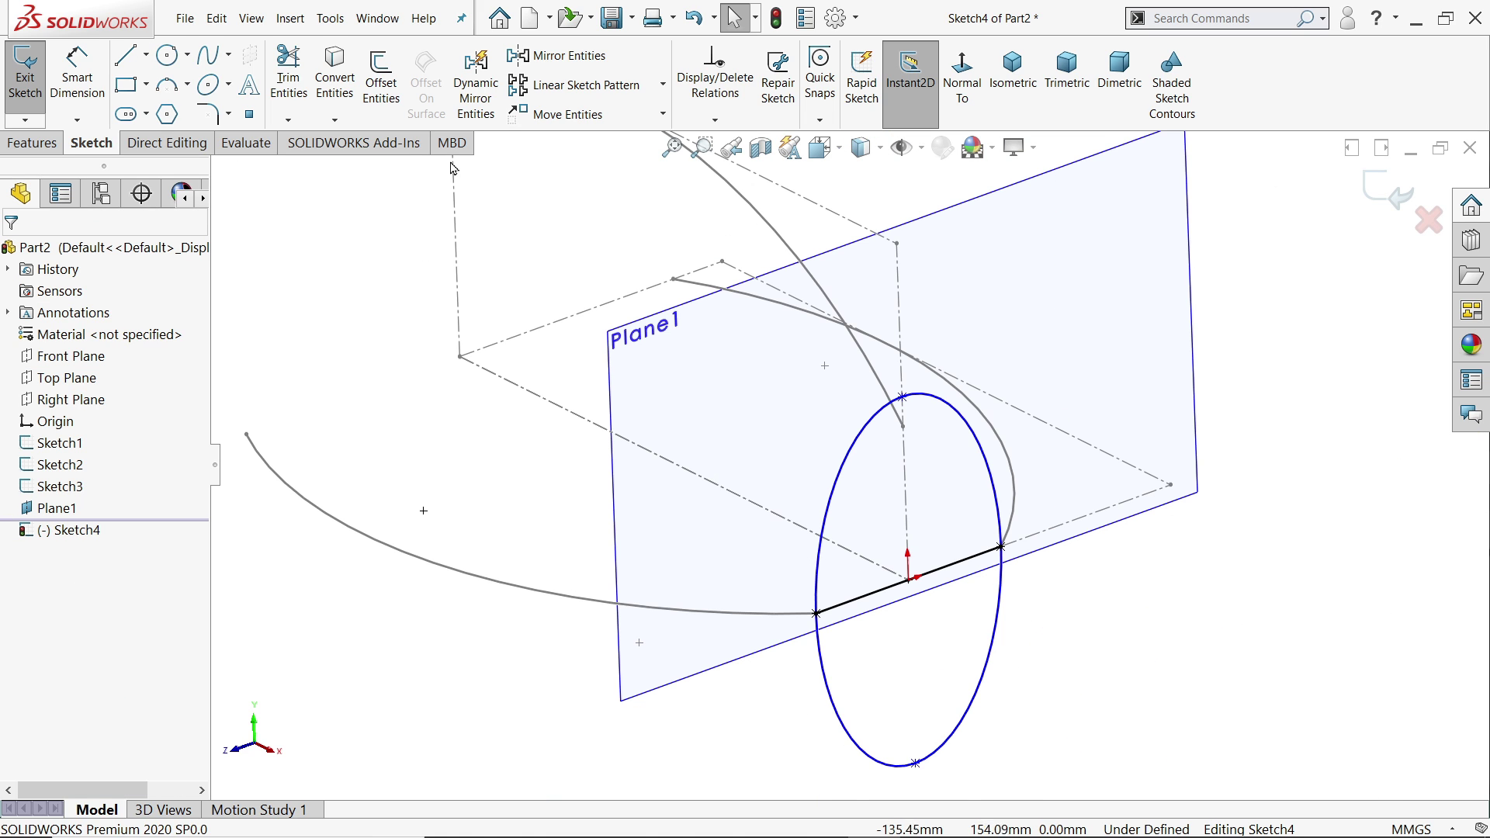
# Trim away the half of the ellipse below the line.
pyautogui.click(287, 75)
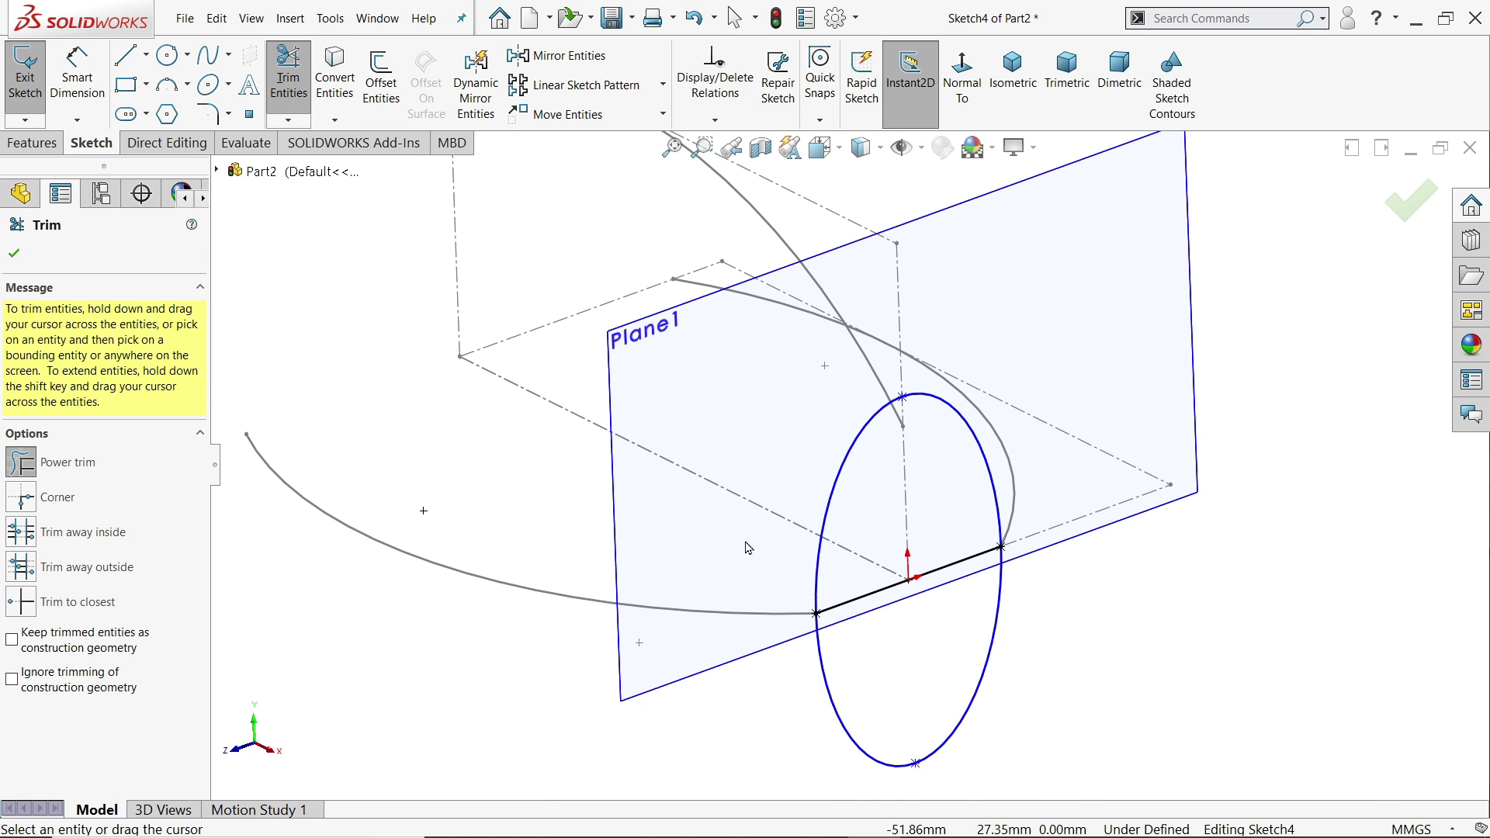
pyautogui.scroll(-2, 747, 547)
pyautogui.moveTo(847, 726); pyautogui.dragTo(887, 722)
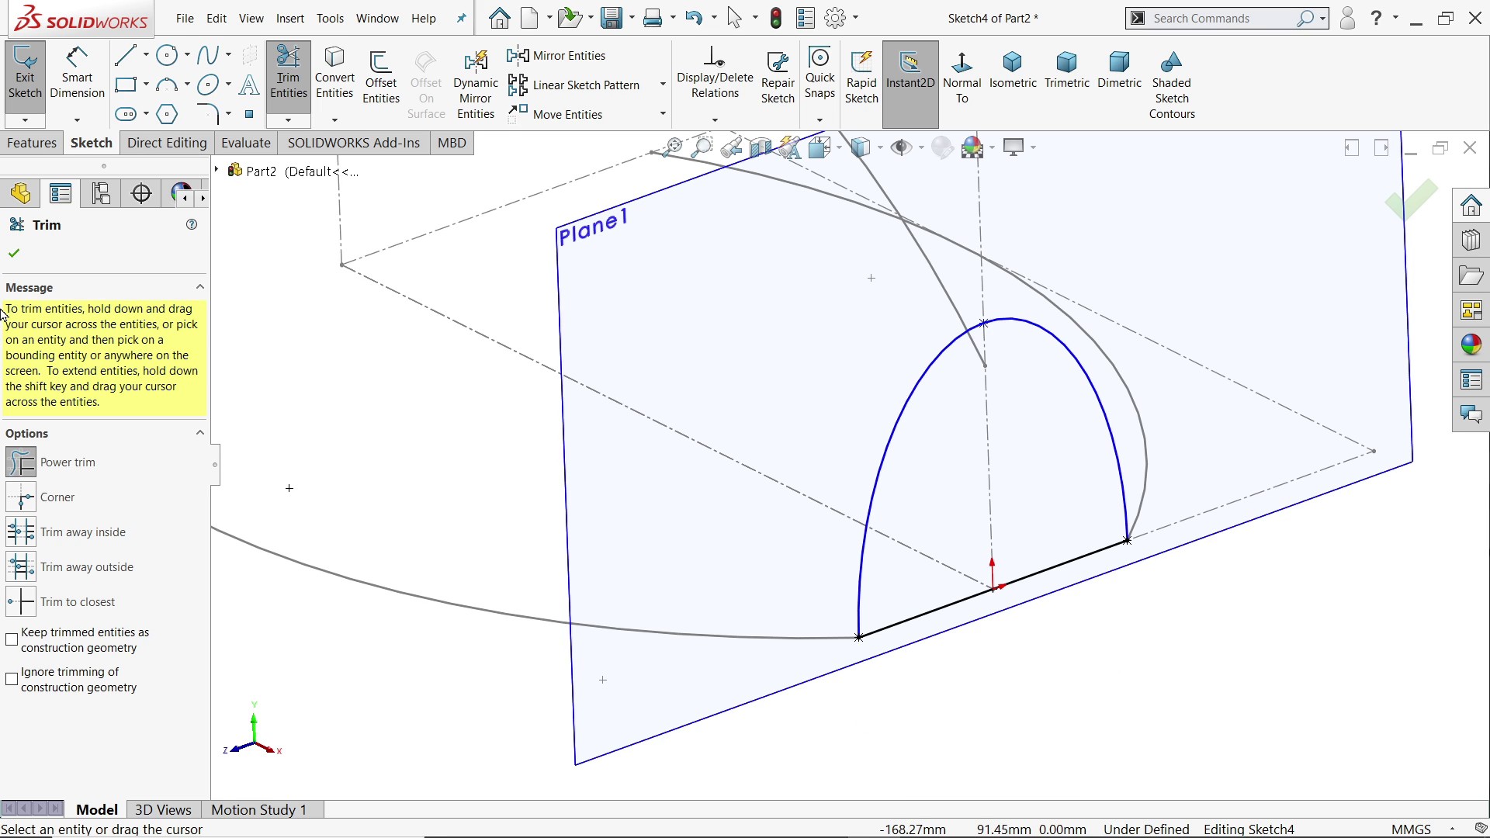
pyautogui.click(14, 253)
# Make the half-ellipse's upper point coincident with the endpoint of the Front Plane arc.
pyautogui.scroll(-2, 984, 336)
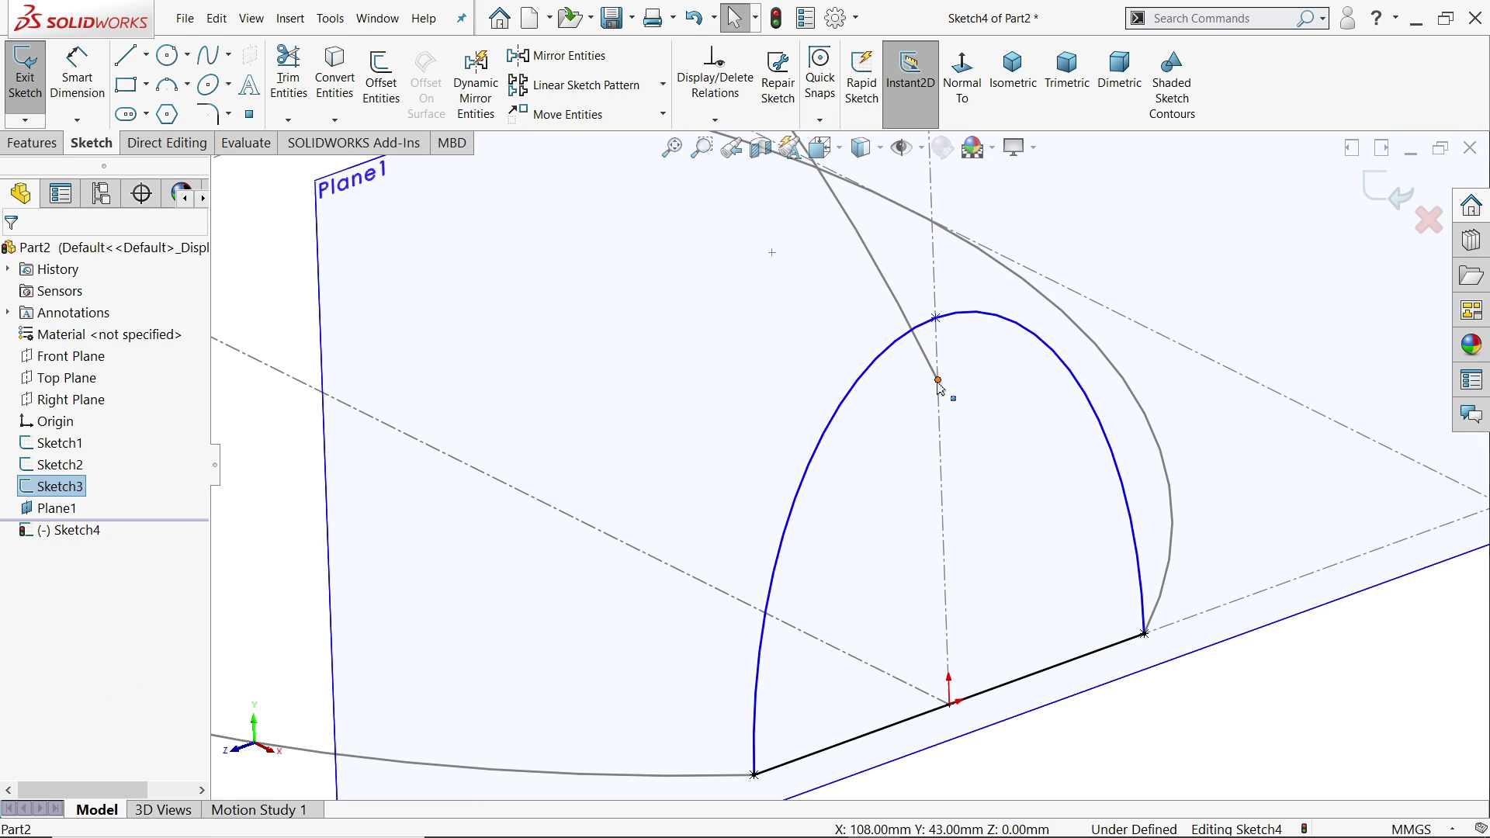
pyautogui.click(936, 318)
pyautogui.keyDown('ctrl'); pyautogui.click(938, 380); pyautogui.keyUp('ctrl')
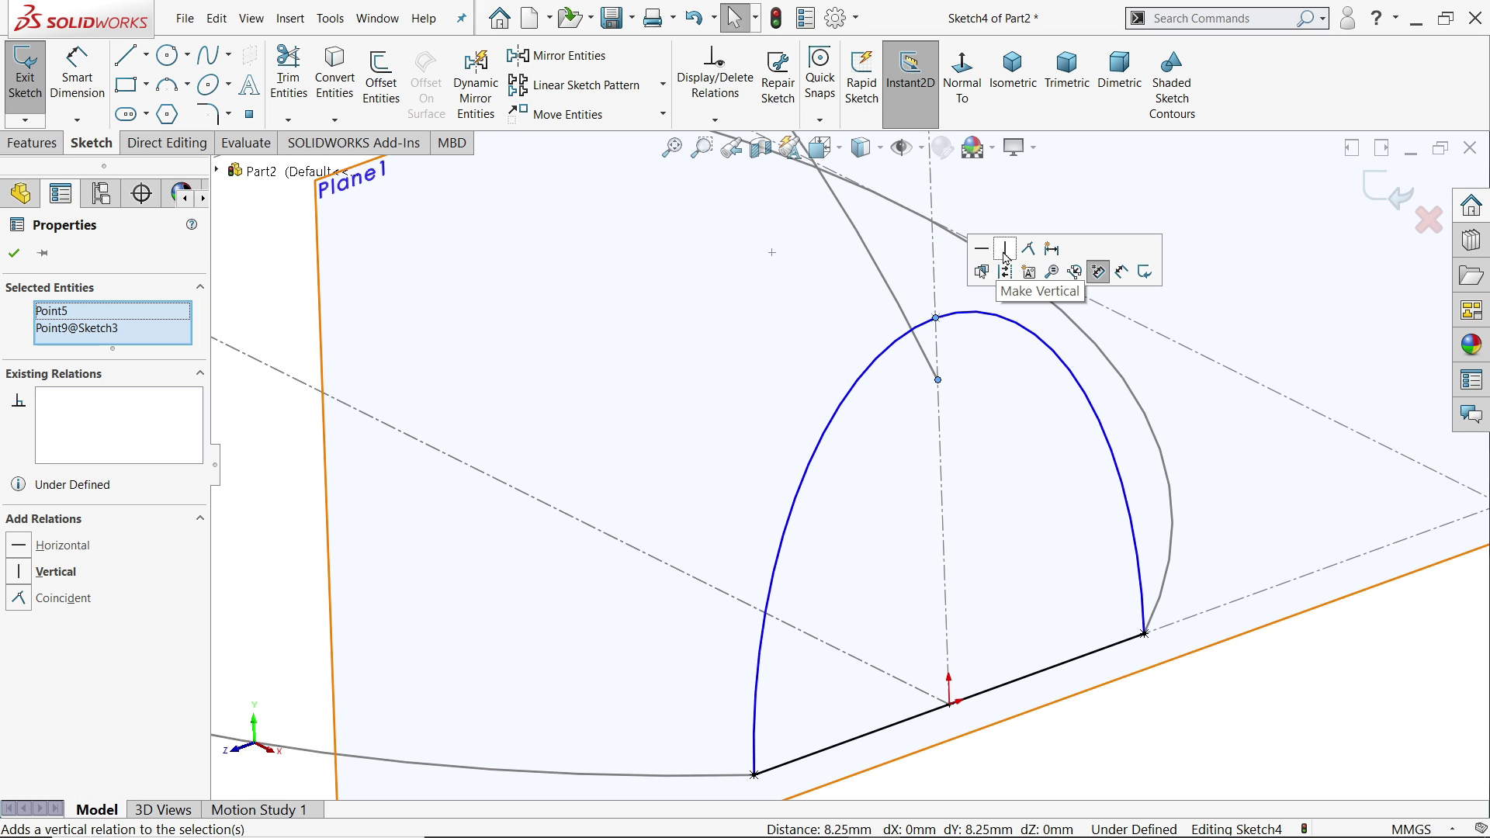
pyautogui.click(1029, 249)
pyautogui.moveTo(1078, 323); pyautogui.dragTo(1164, 489, button='middle')
pyautogui.click(1085, 576)
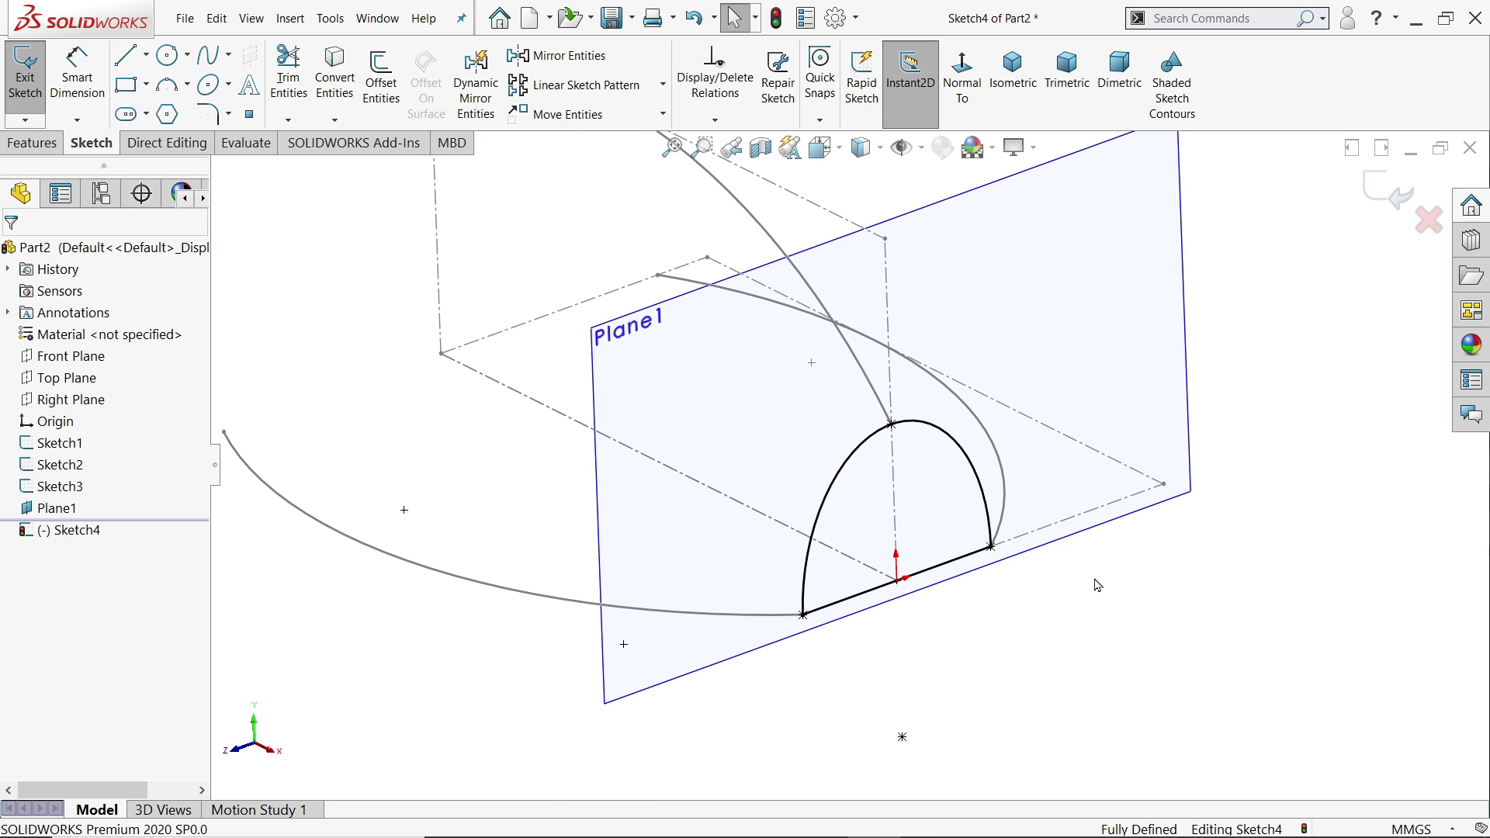
# Exit the half-ellipse sketch and hide Plane1.
pyautogui.scroll(-3, 924, 479)
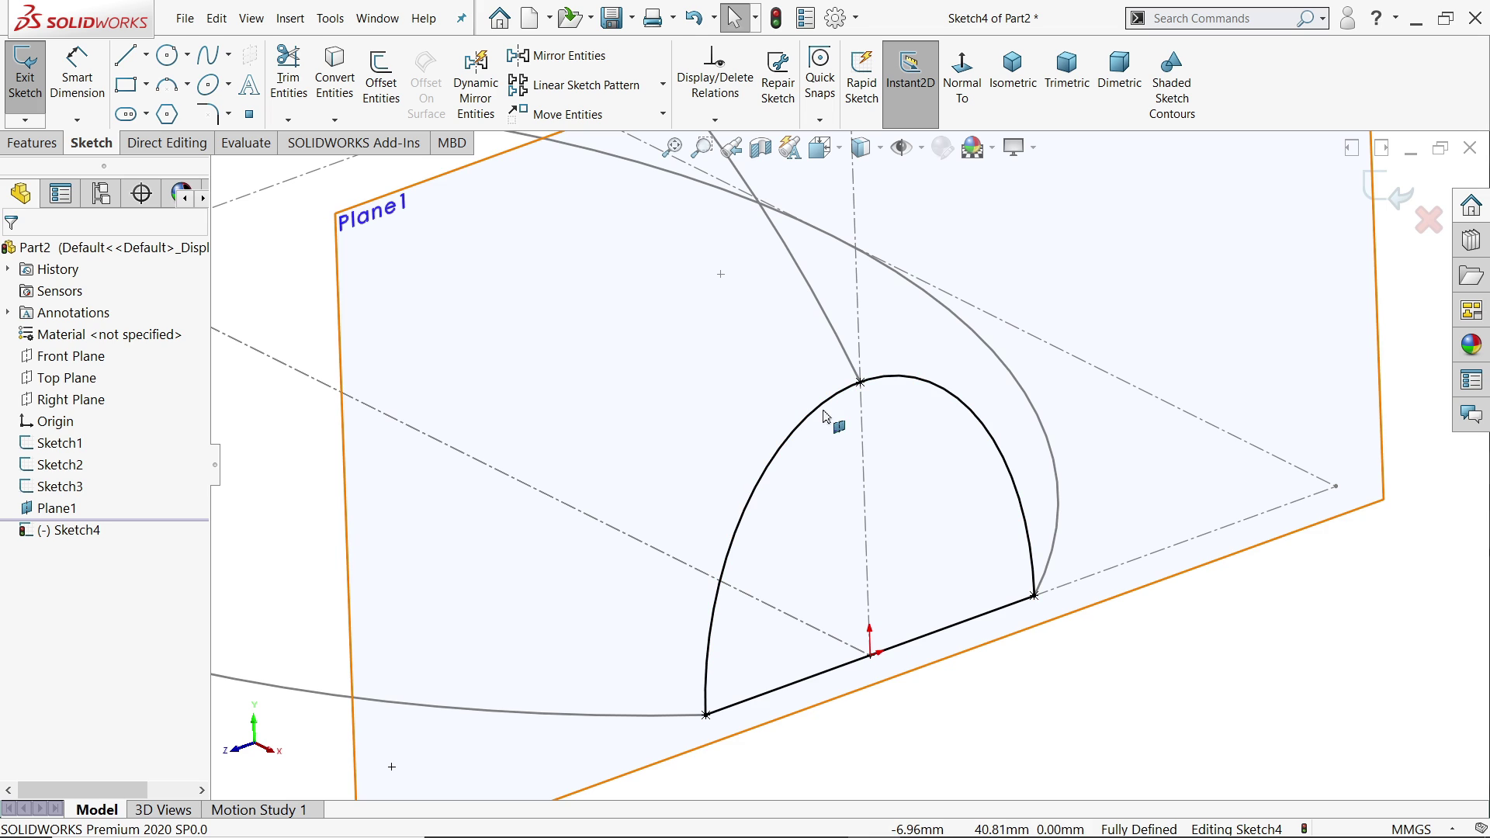
pyautogui.scroll(3, 839, 426)
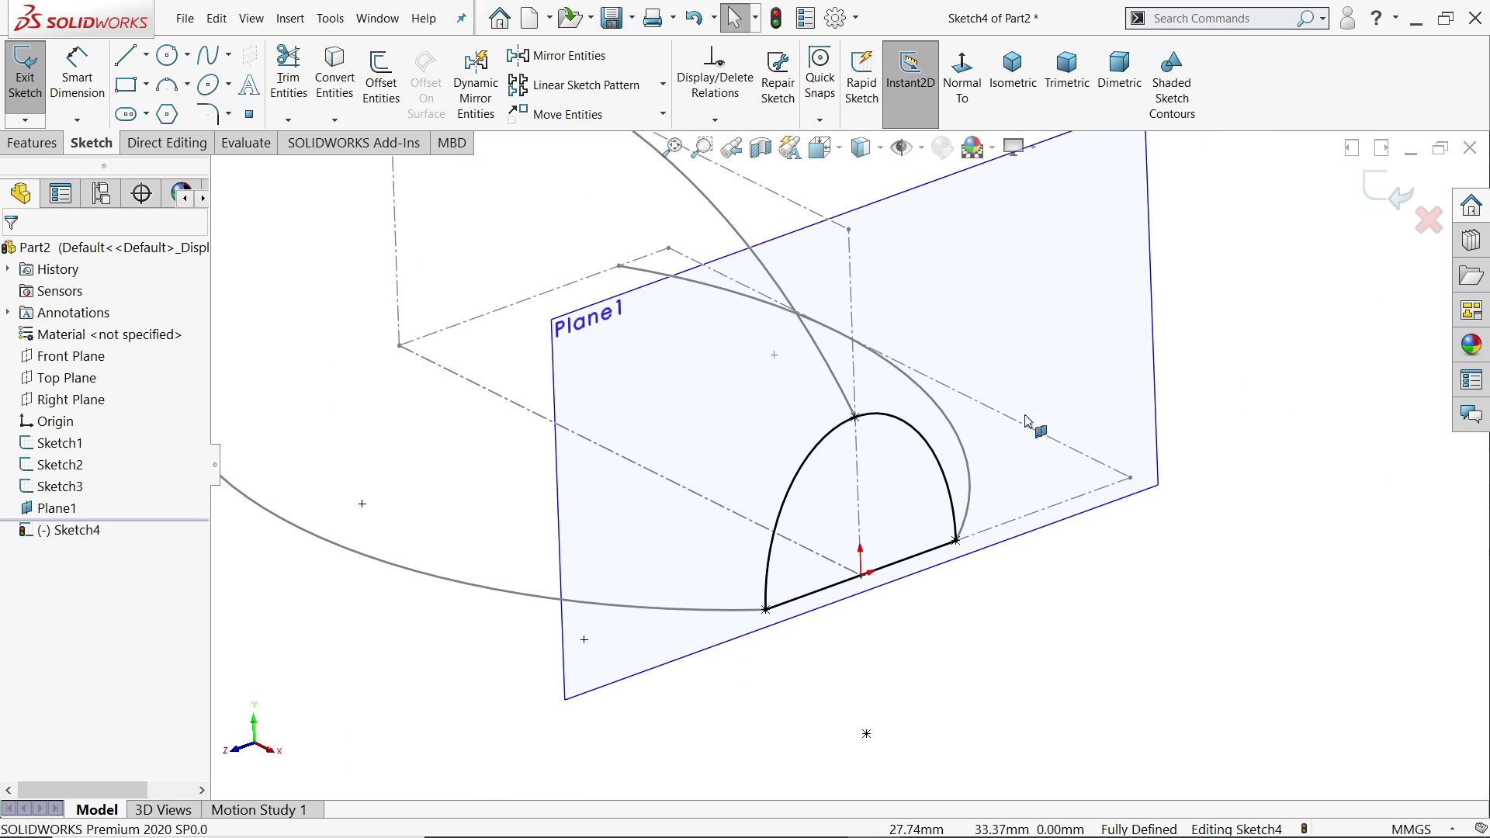
pyautogui.click(1378, 205)
pyautogui.click(1153, 258)
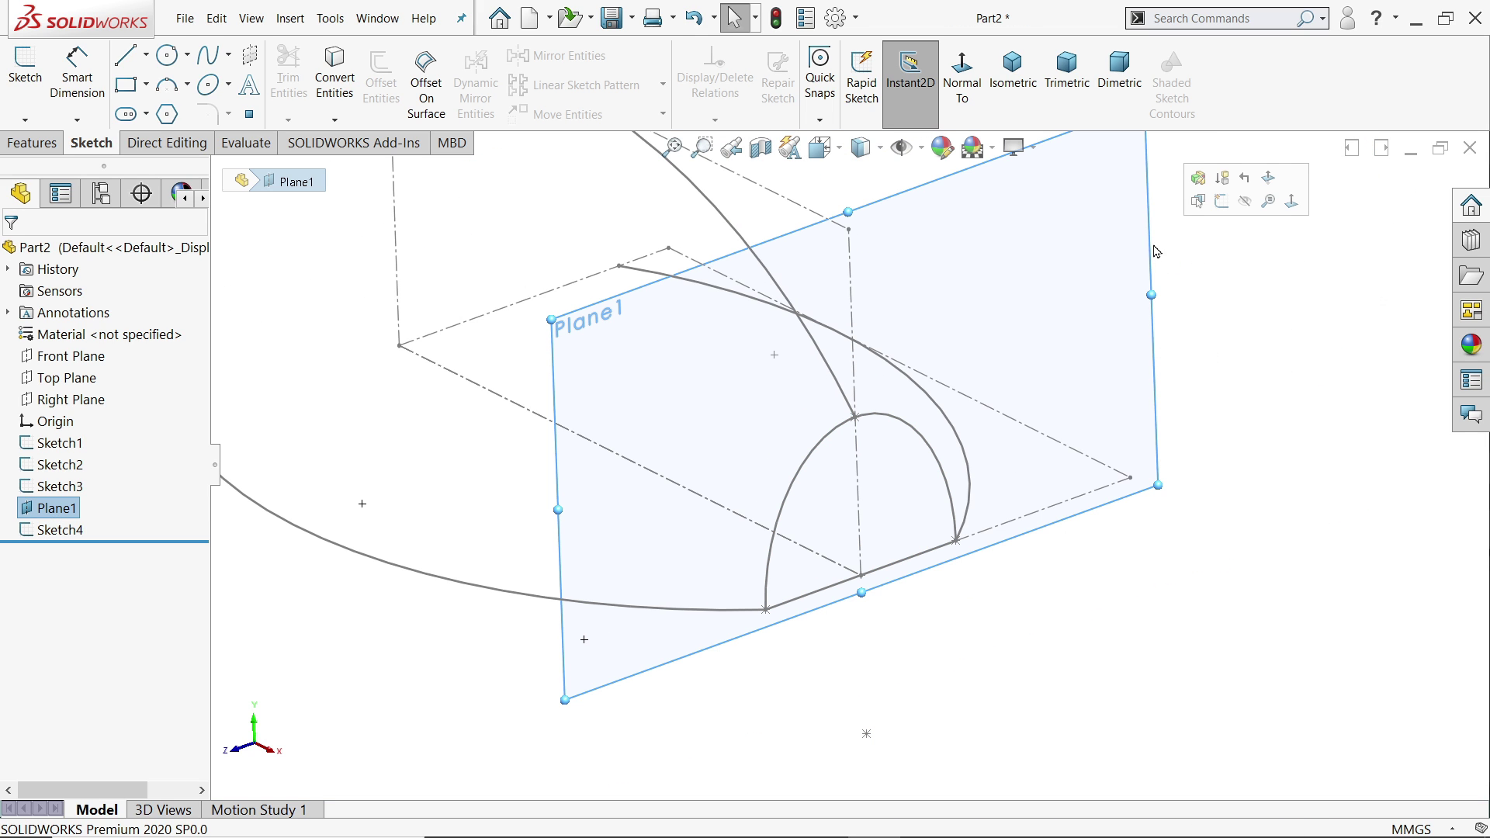
pyautogui.click(1244, 203)
pyautogui.scroll(4, 883, 384)
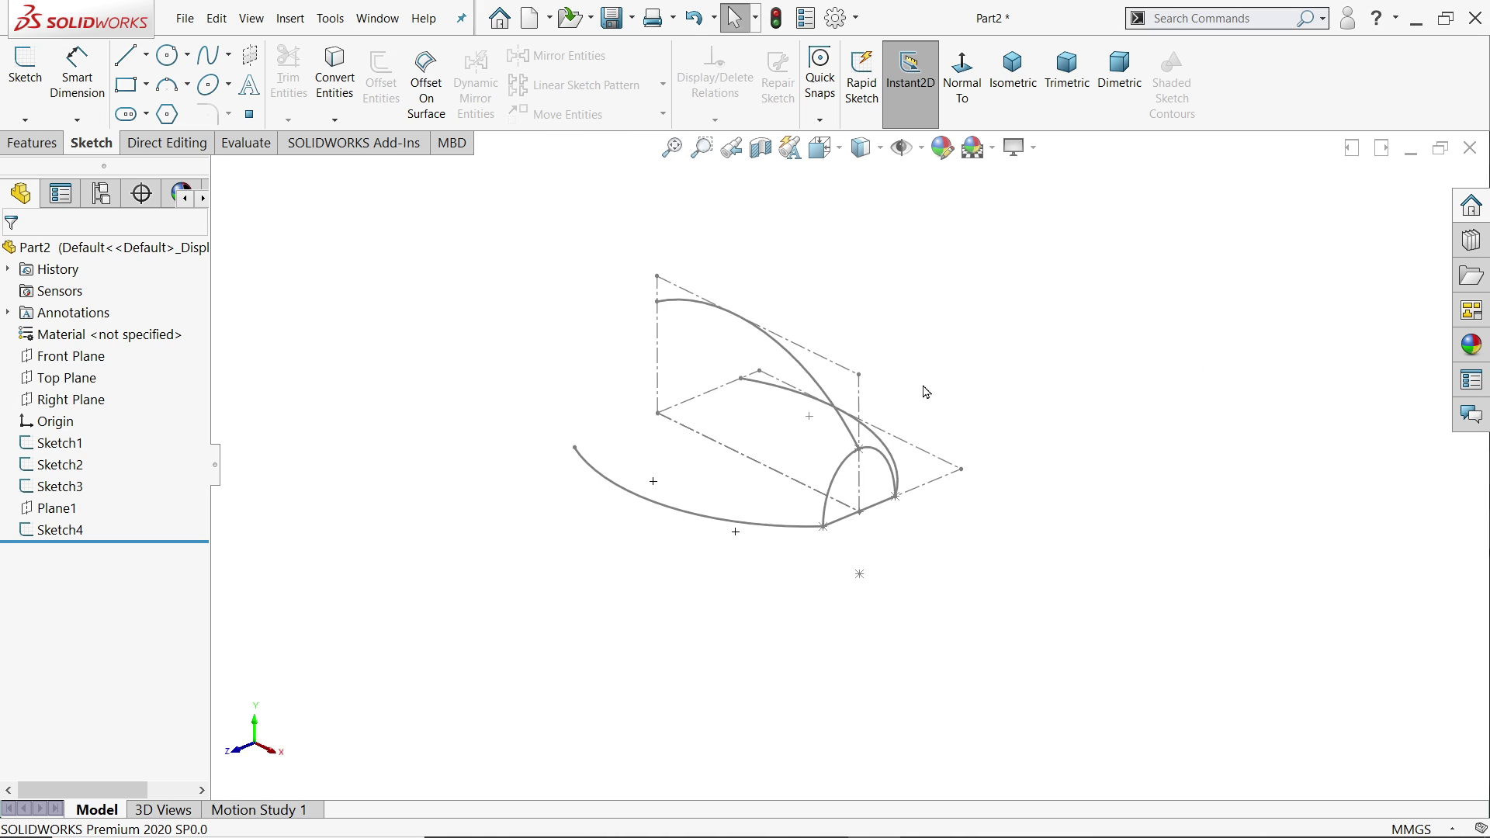
pyautogui.scroll(-3, 684, 347)
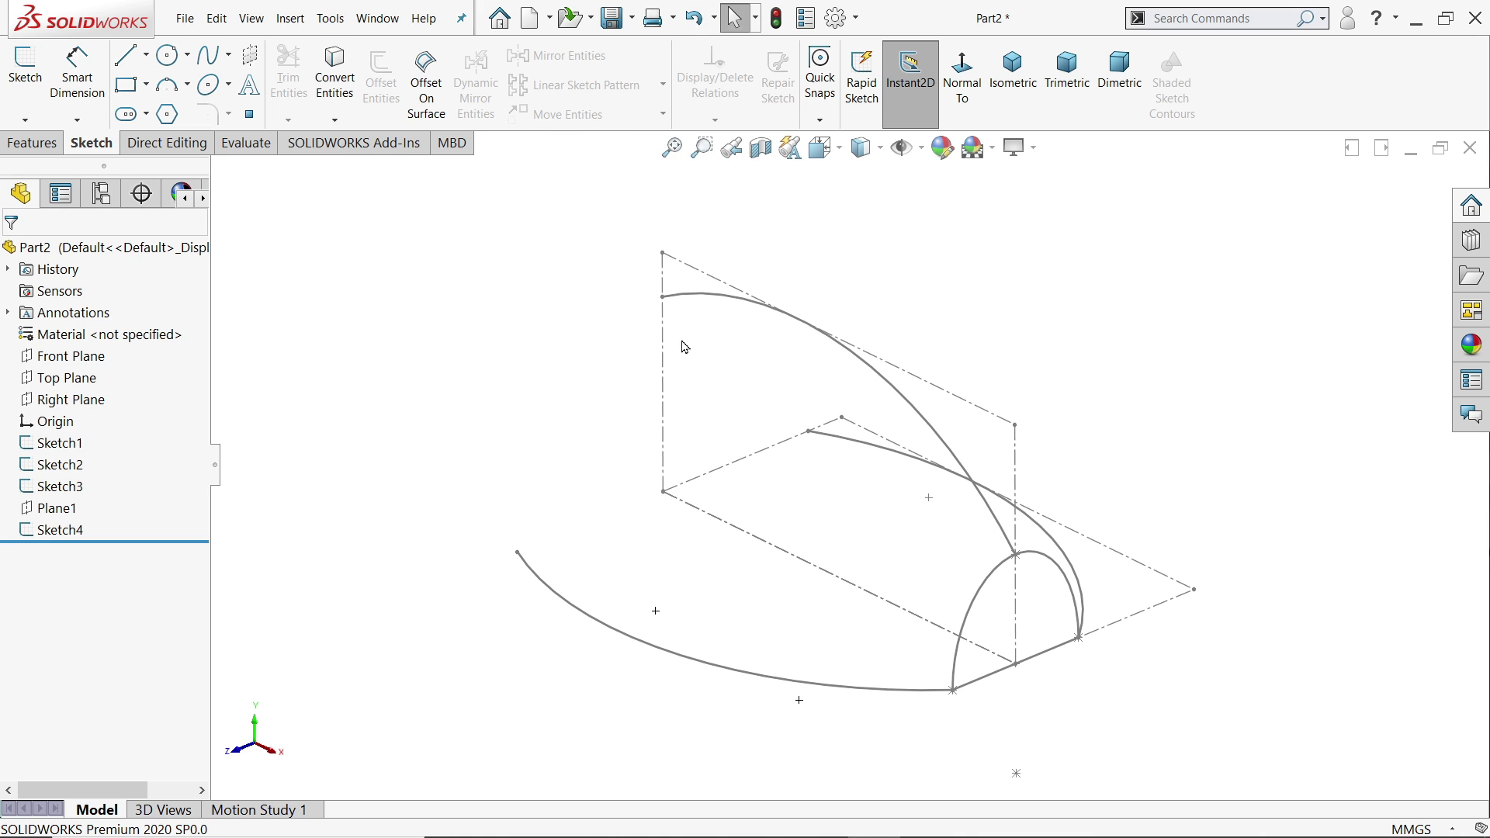
# Add the Surfaces tool set to the CommandManager.
pyautogui.rightClick(173, 146)
pyautogui.moveTo(236, 203)
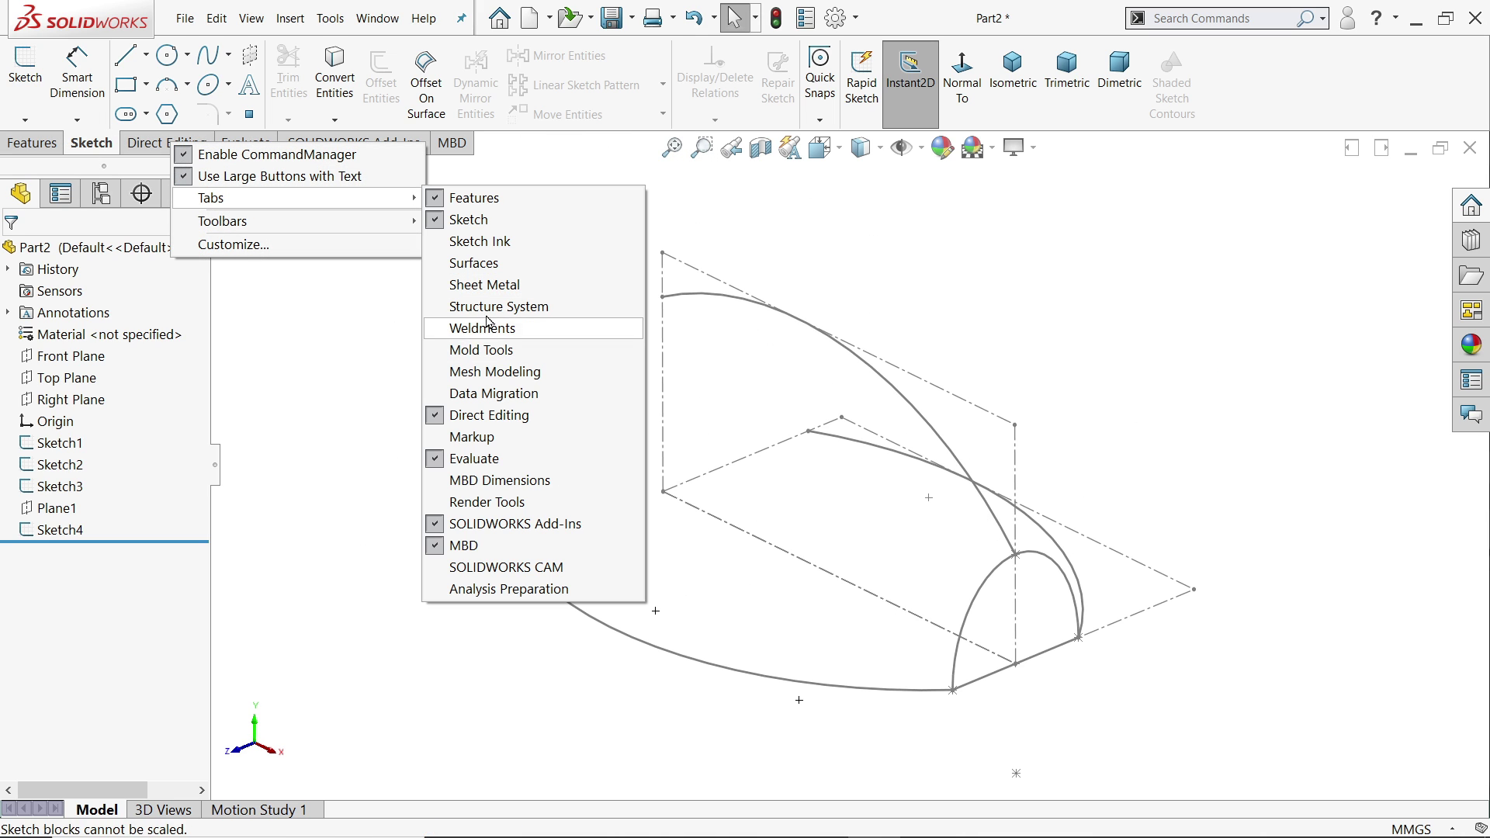
pyautogui.click(473, 265)
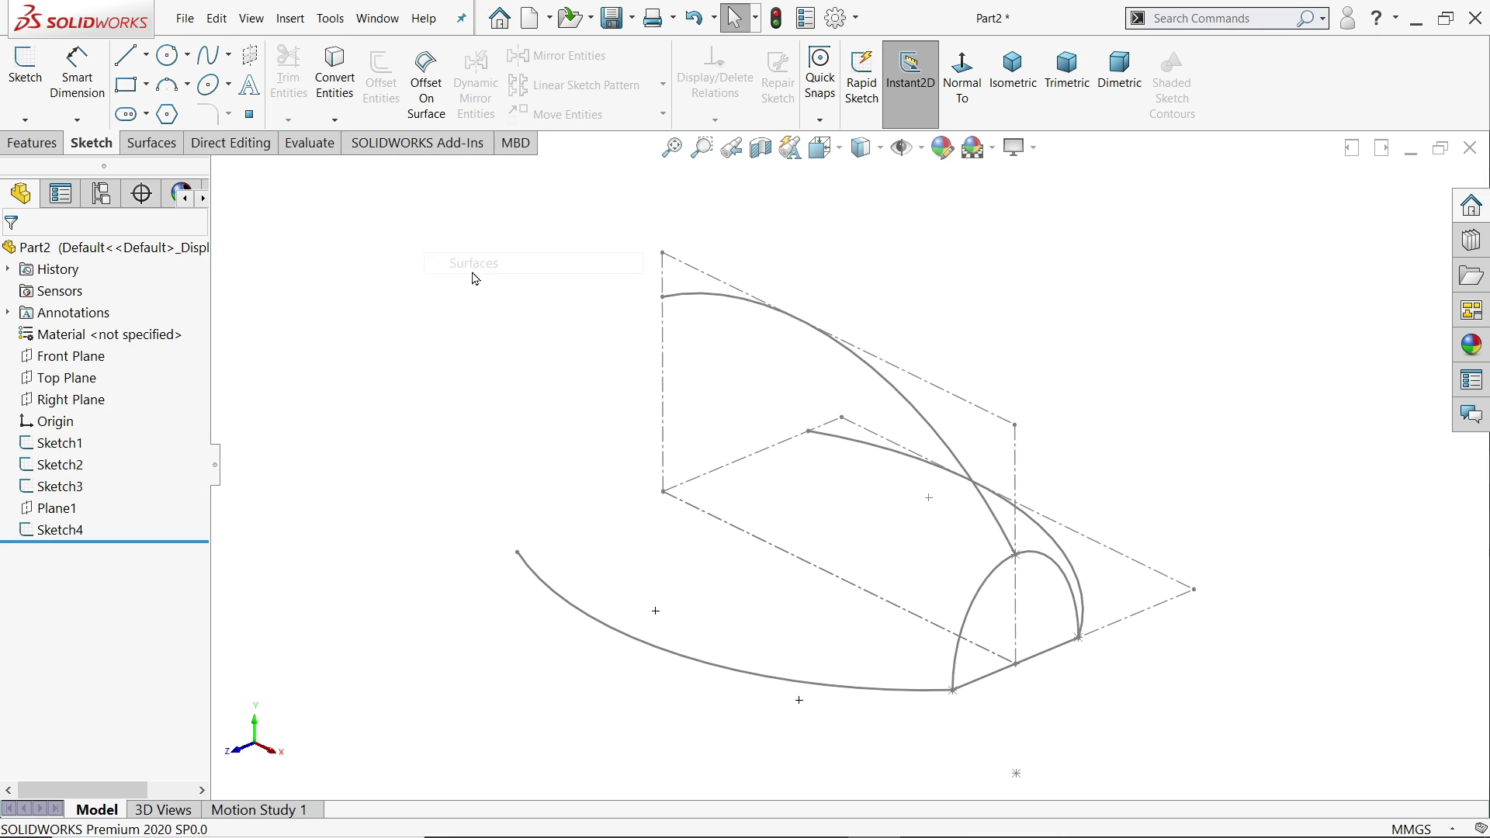
# Start a lofted surface using the three arc sketches as profiles in the order Sketch1, Sketch3, Sketch2.
pyautogui.click(151, 143)
pyautogui.click(184, 77)
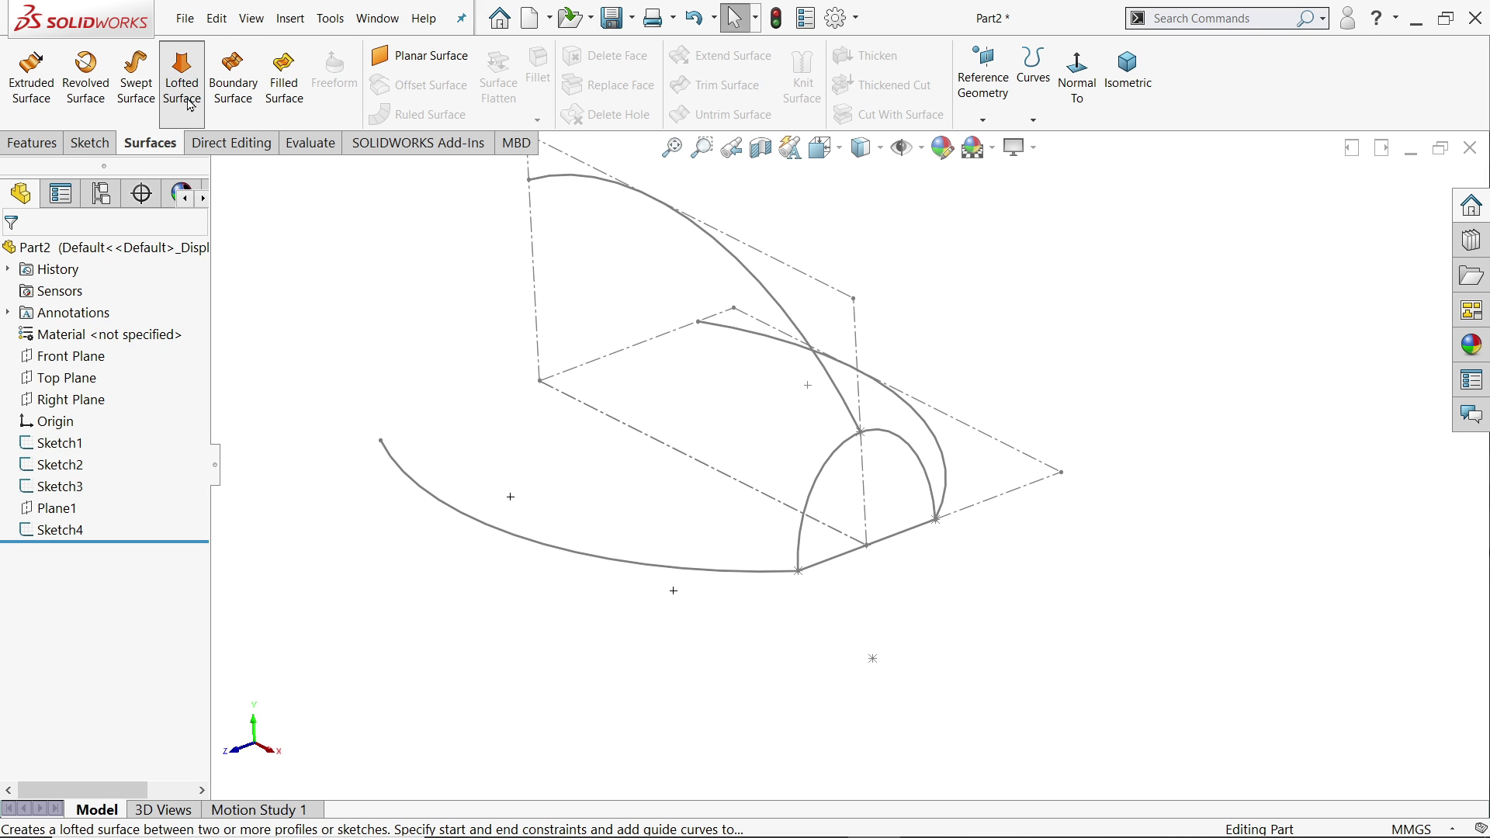
pyautogui.click(703, 328)
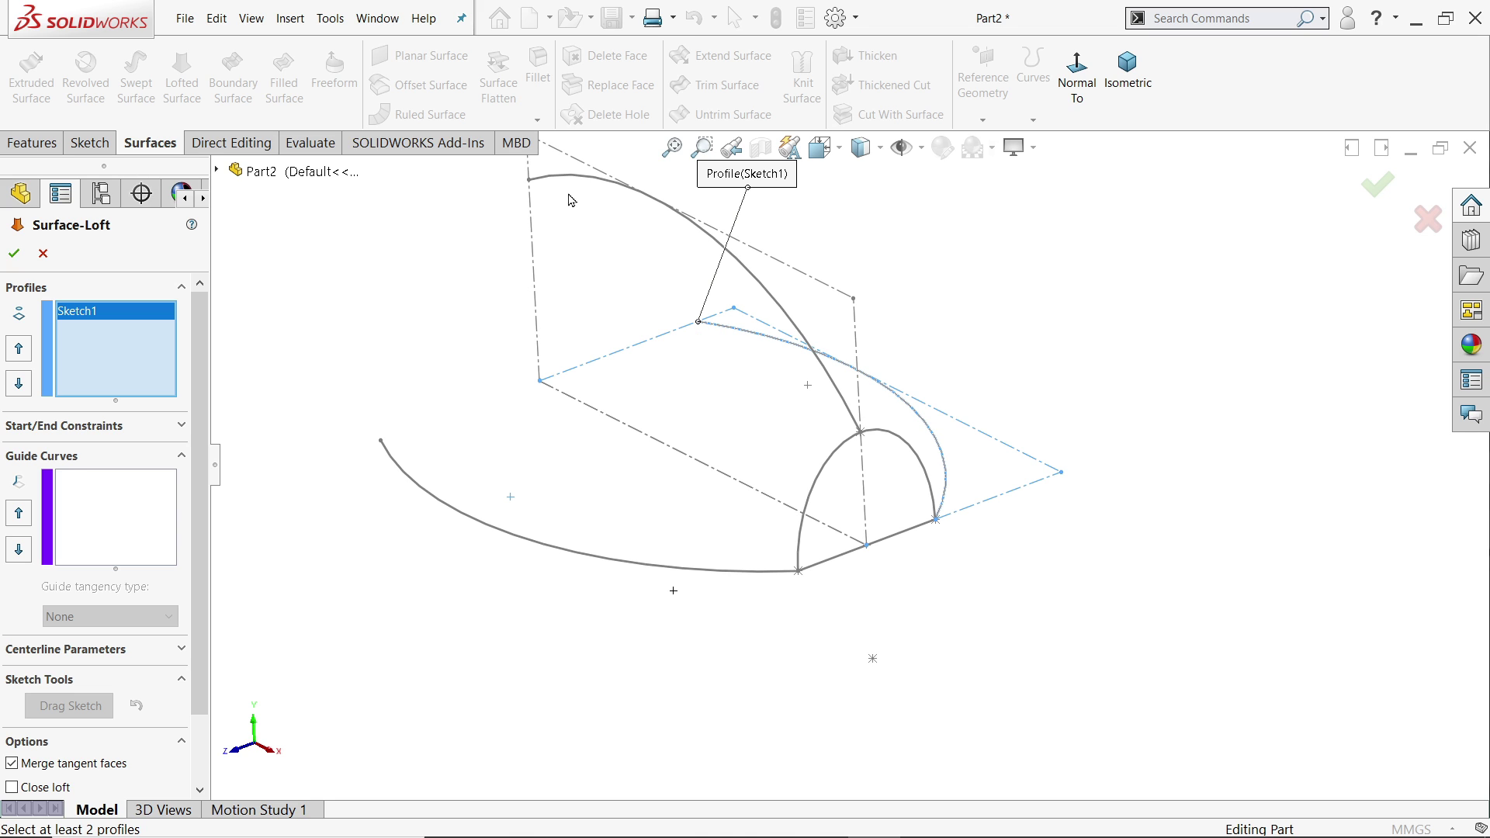
pyautogui.click(534, 182)
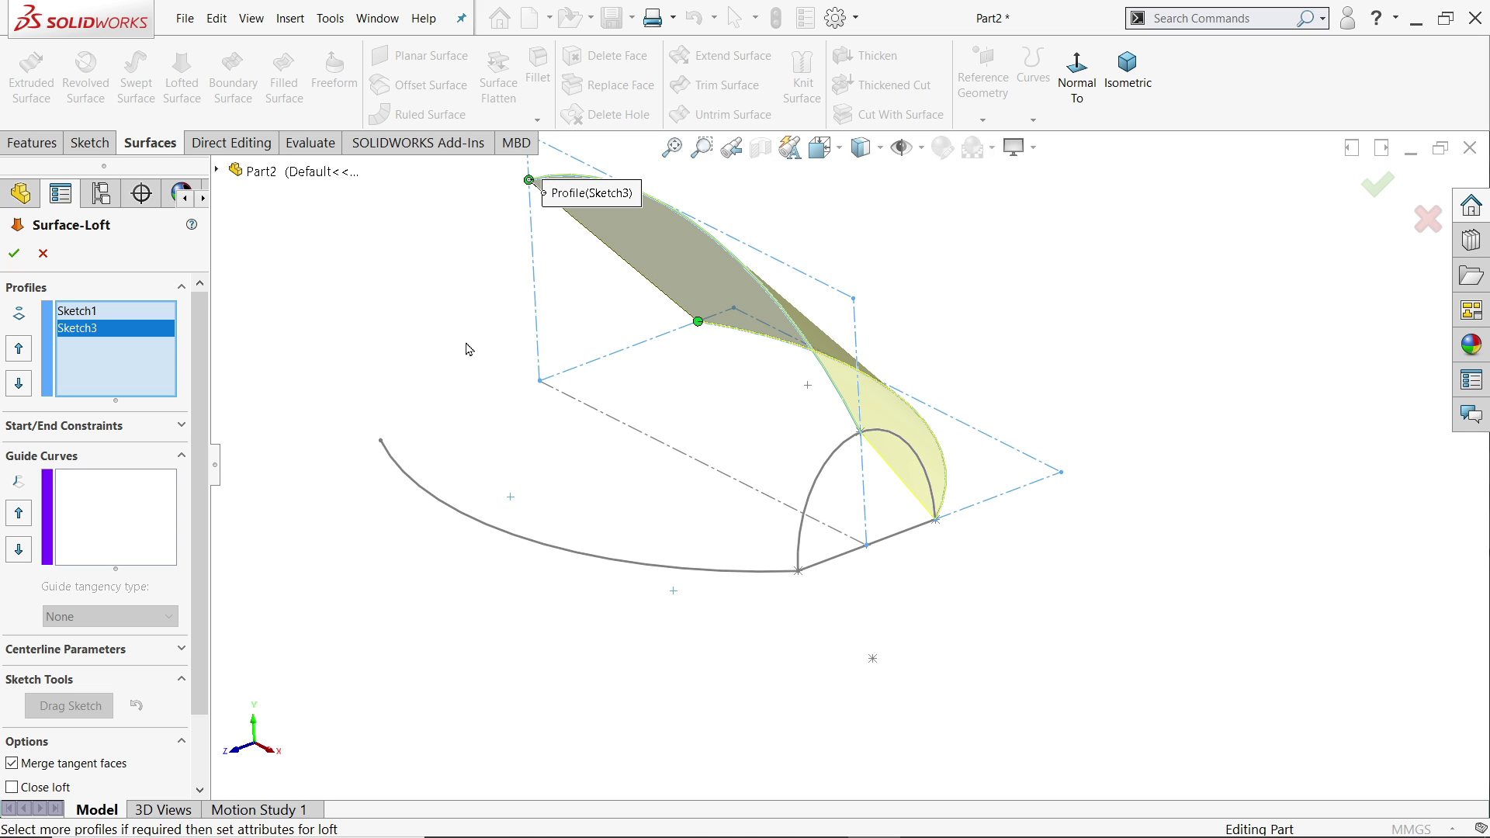
pyautogui.click(386, 451)
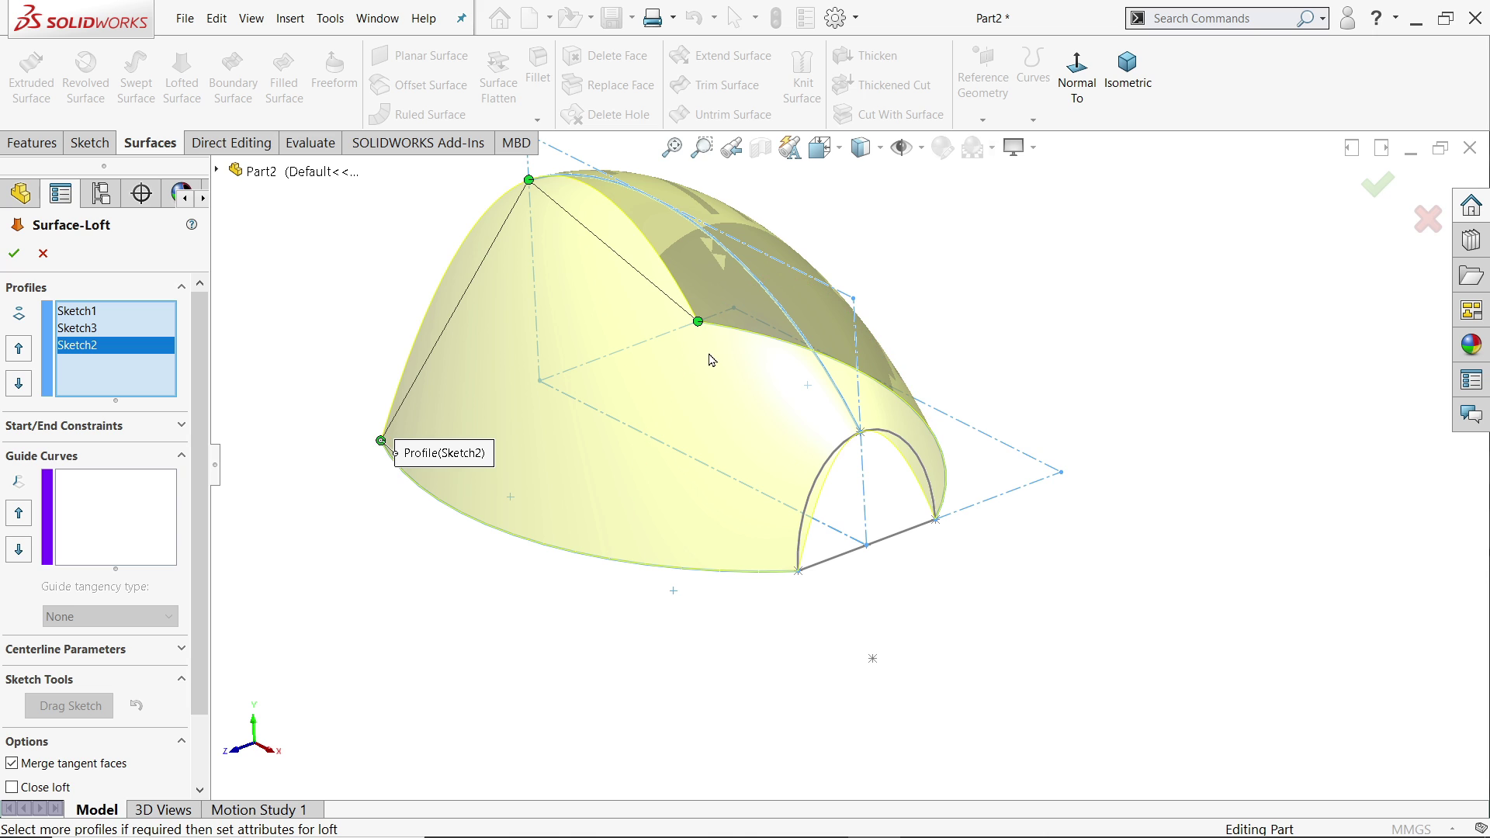
# Add the half-ellipse as an open-group guide curve for the loft using SelectionManager and create the lofted surface.
pyautogui.scroll(-2, 816, 485)
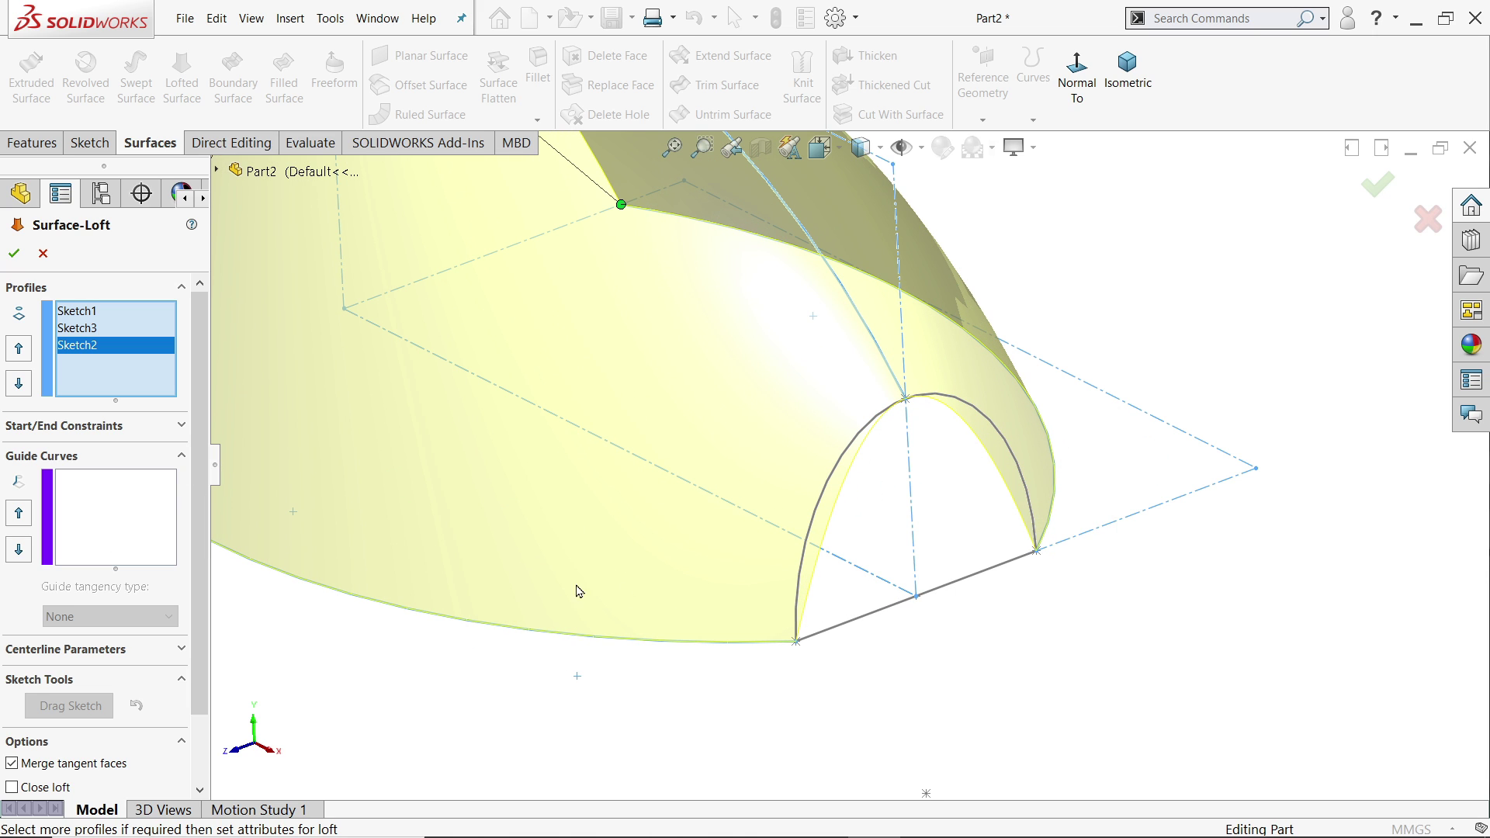
pyautogui.rightClick(130, 503)
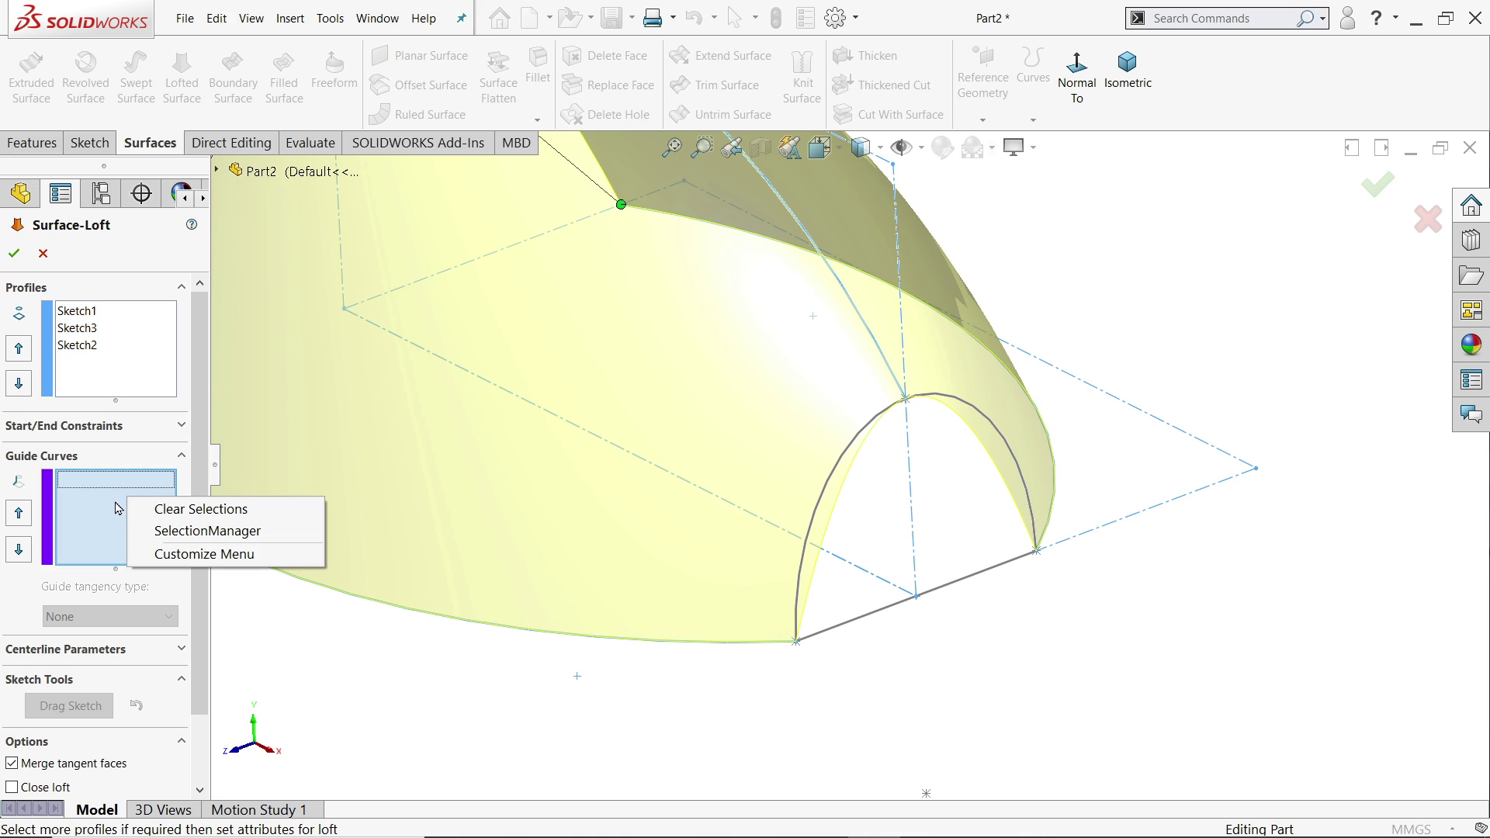
pyautogui.click(162, 532)
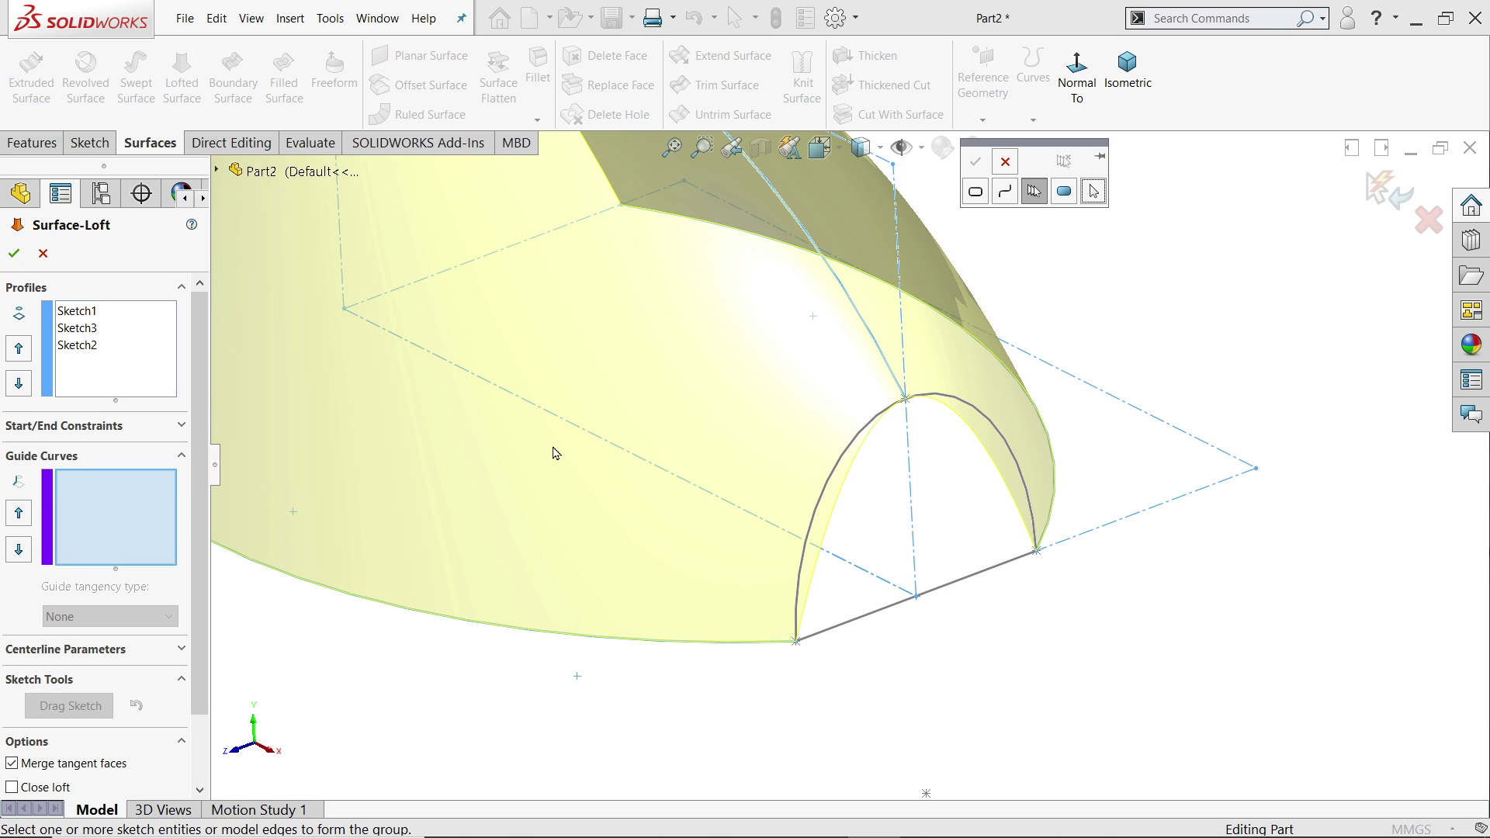
pyautogui.click(1005, 194)
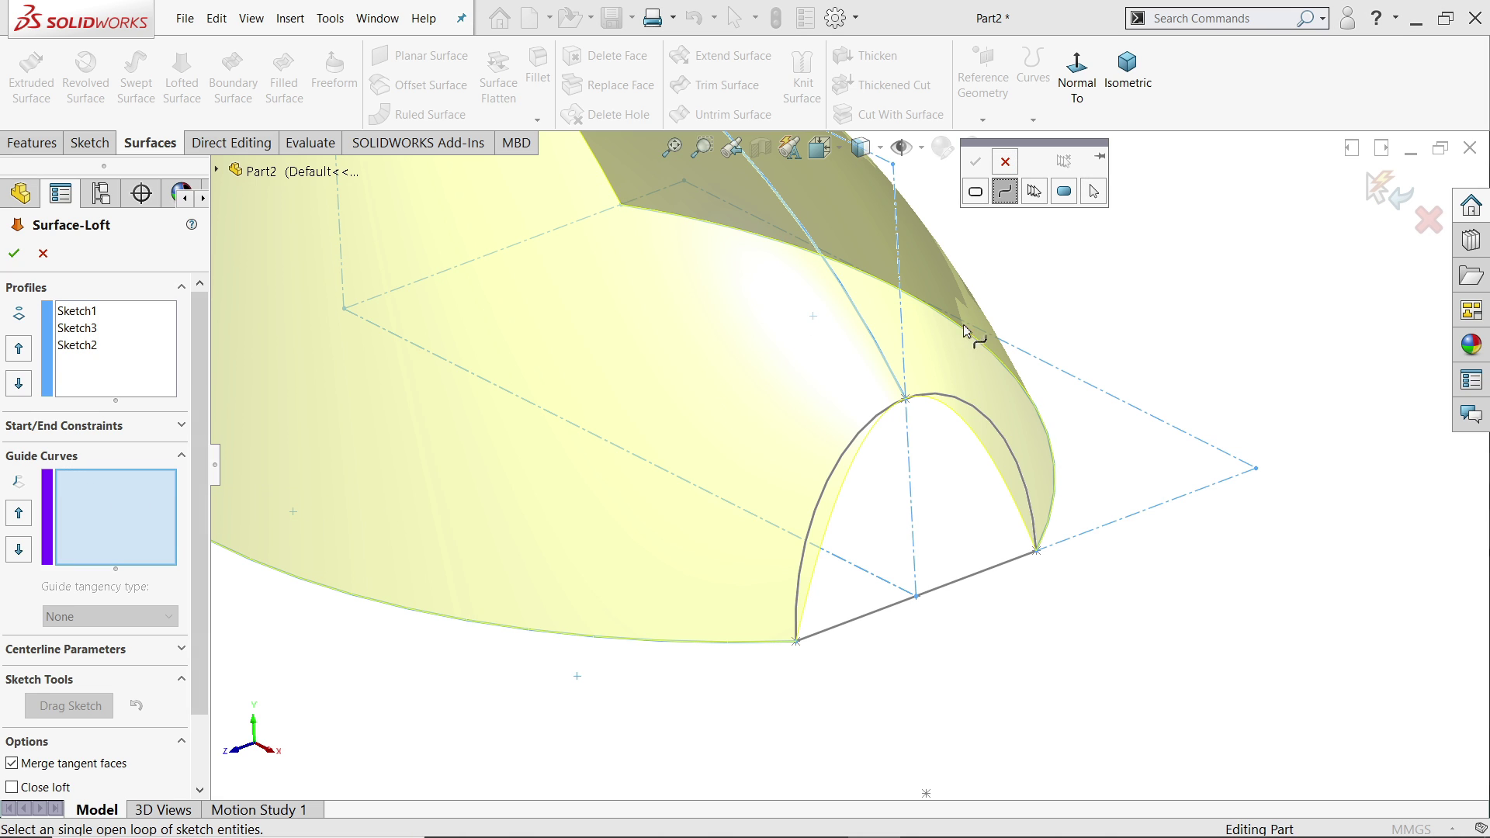
pyautogui.click(935, 400)
pyautogui.click(1034, 191)
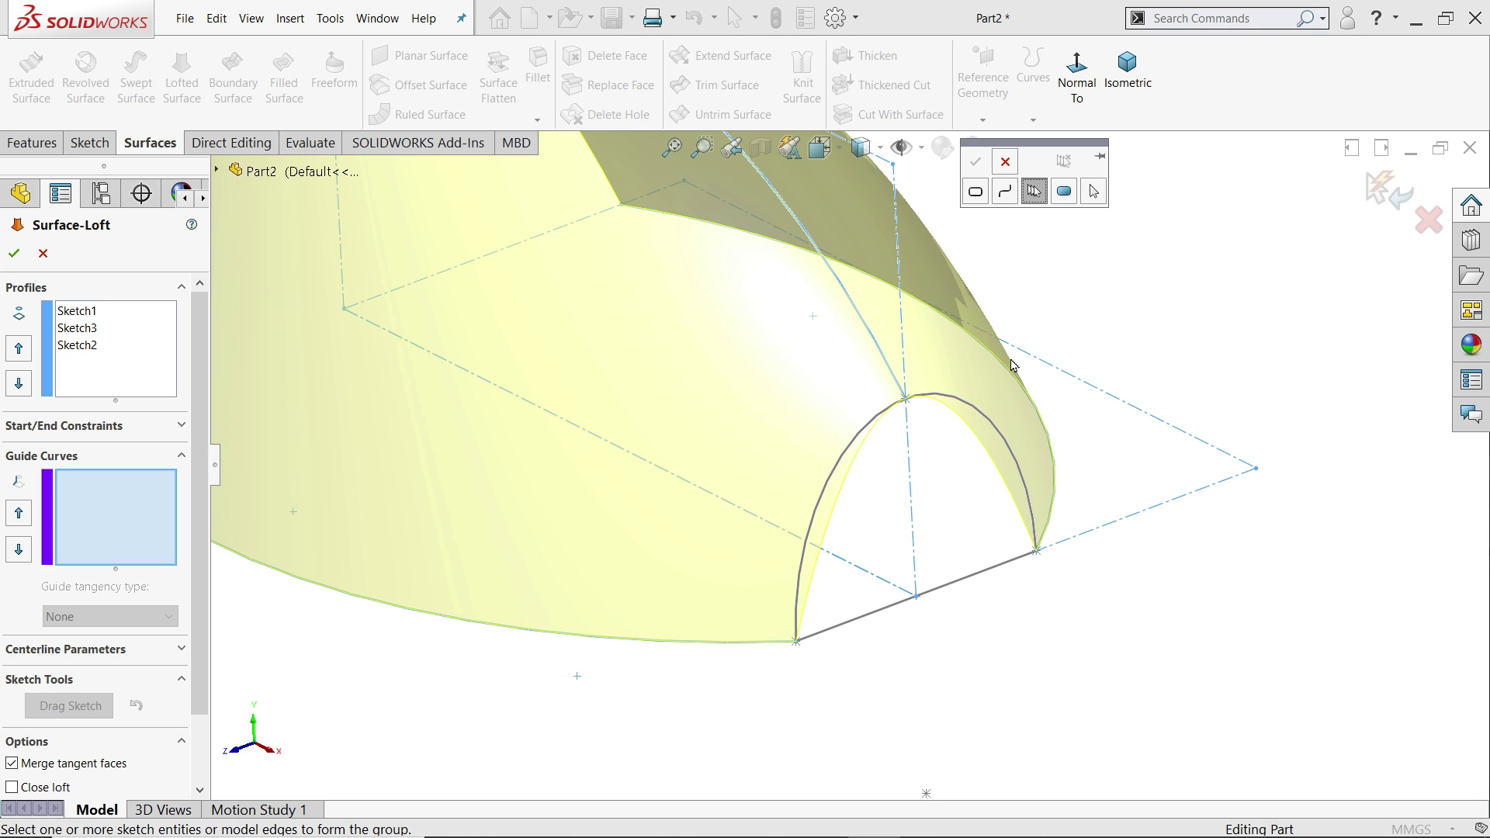
pyautogui.click(1008, 456)
pyautogui.moveTo(1100, 312); pyautogui.dragTo(896, 605, button='middle')
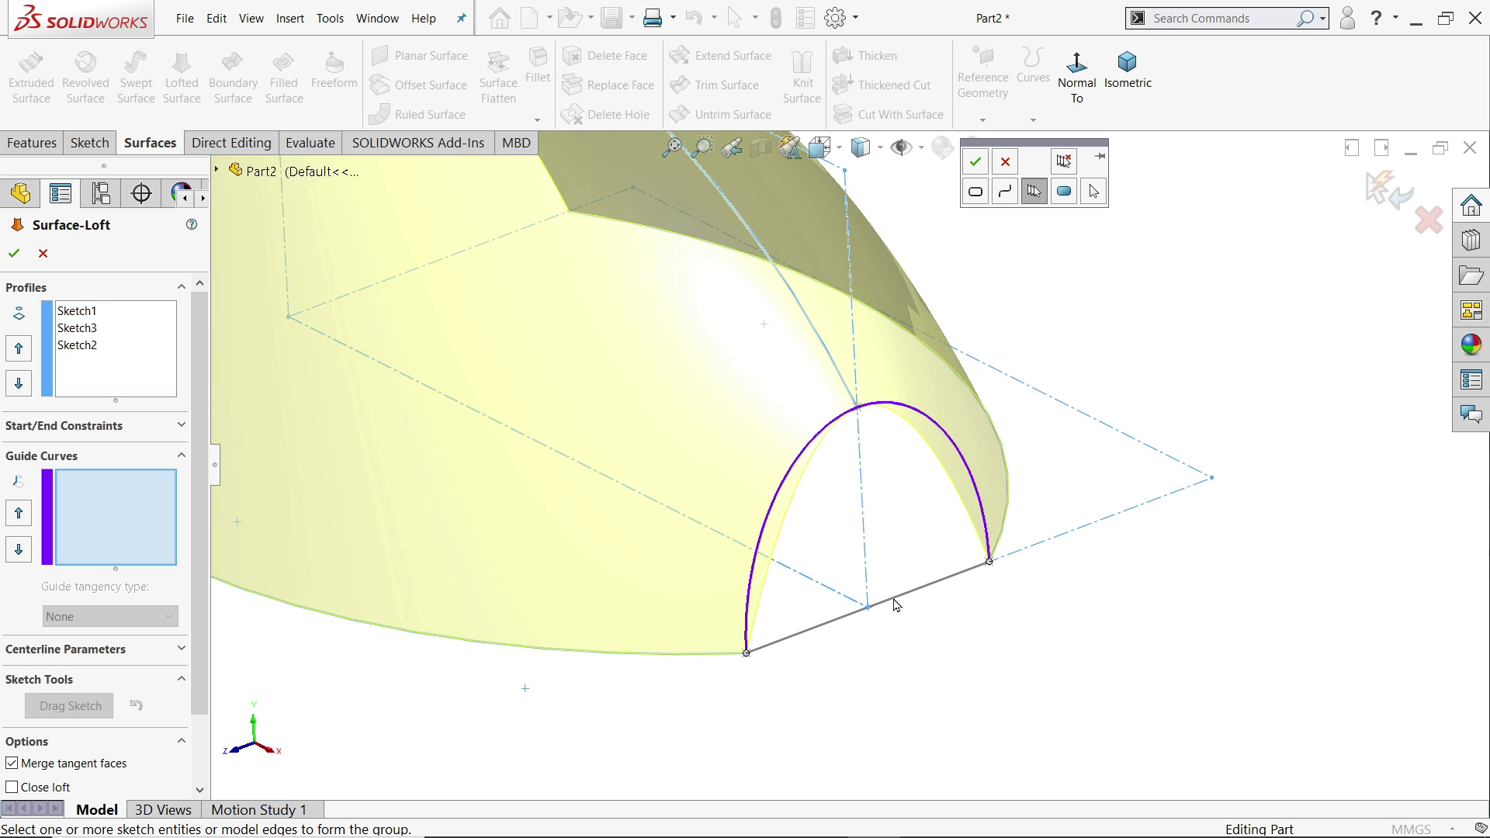
pyautogui.click(977, 163)
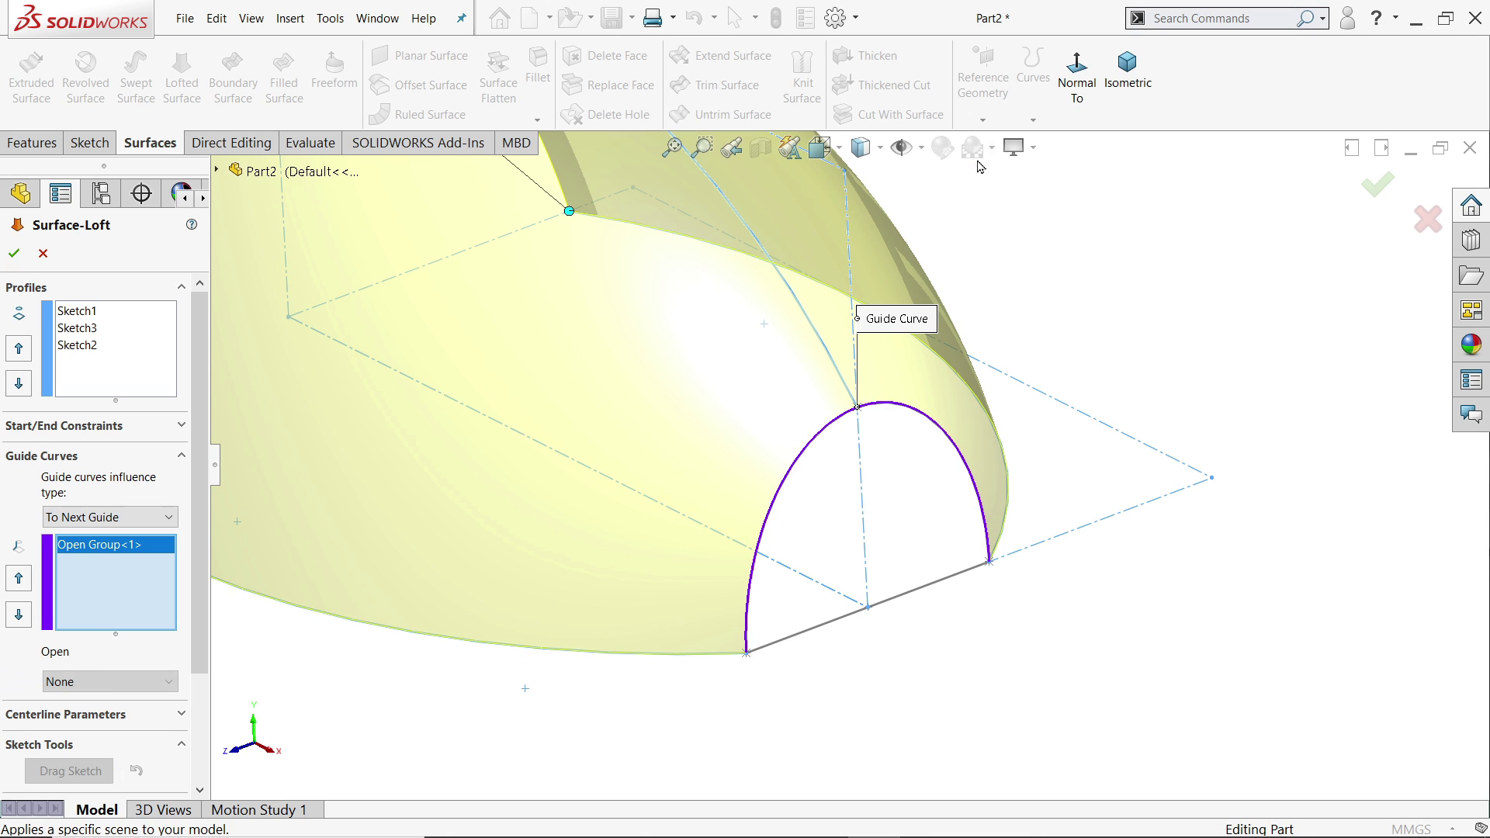
pyautogui.moveTo(1001, 434); pyautogui.dragTo(776, 365, button='middle')
pyautogui.scroll(-3, 689, 326)
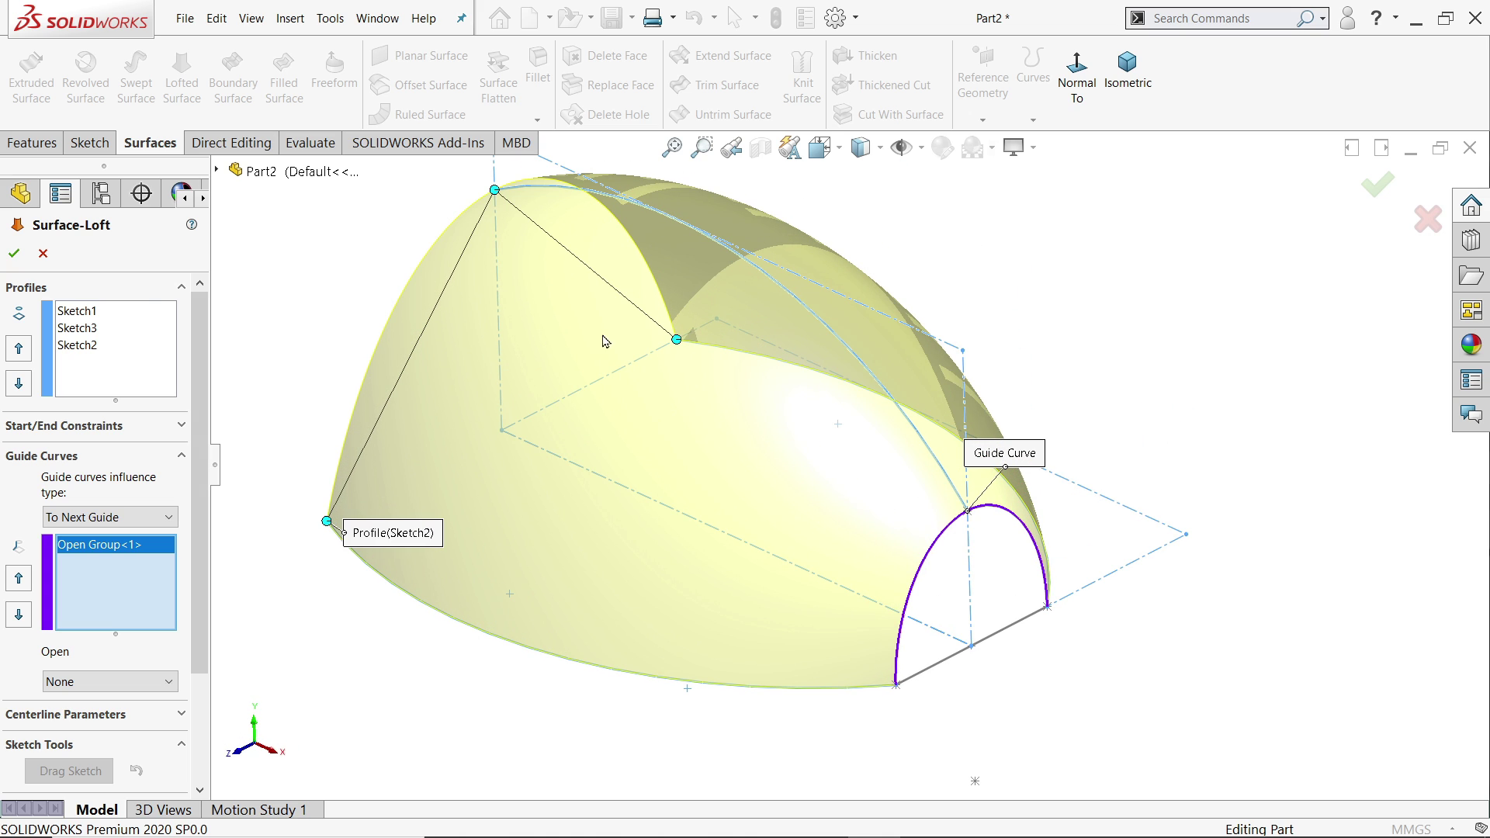
pyautogui.click(13, 254)
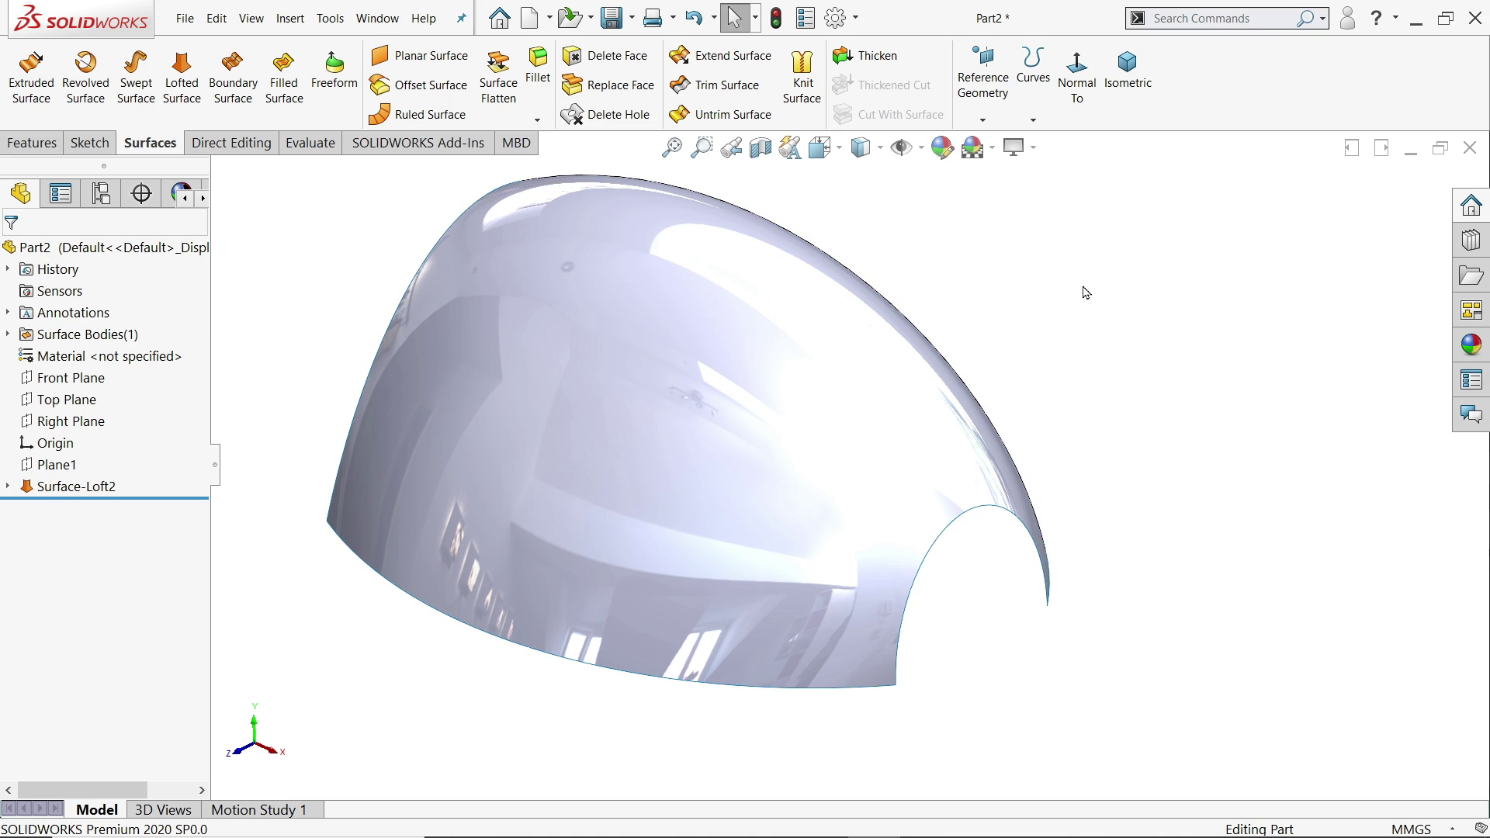
# Check the Exercise 117 drawing and sketch a circle about 63 mm in diameter on the Front Plane, centred above the origin and passing through it.
pyautogui.hotkey('alt', 'Tab')
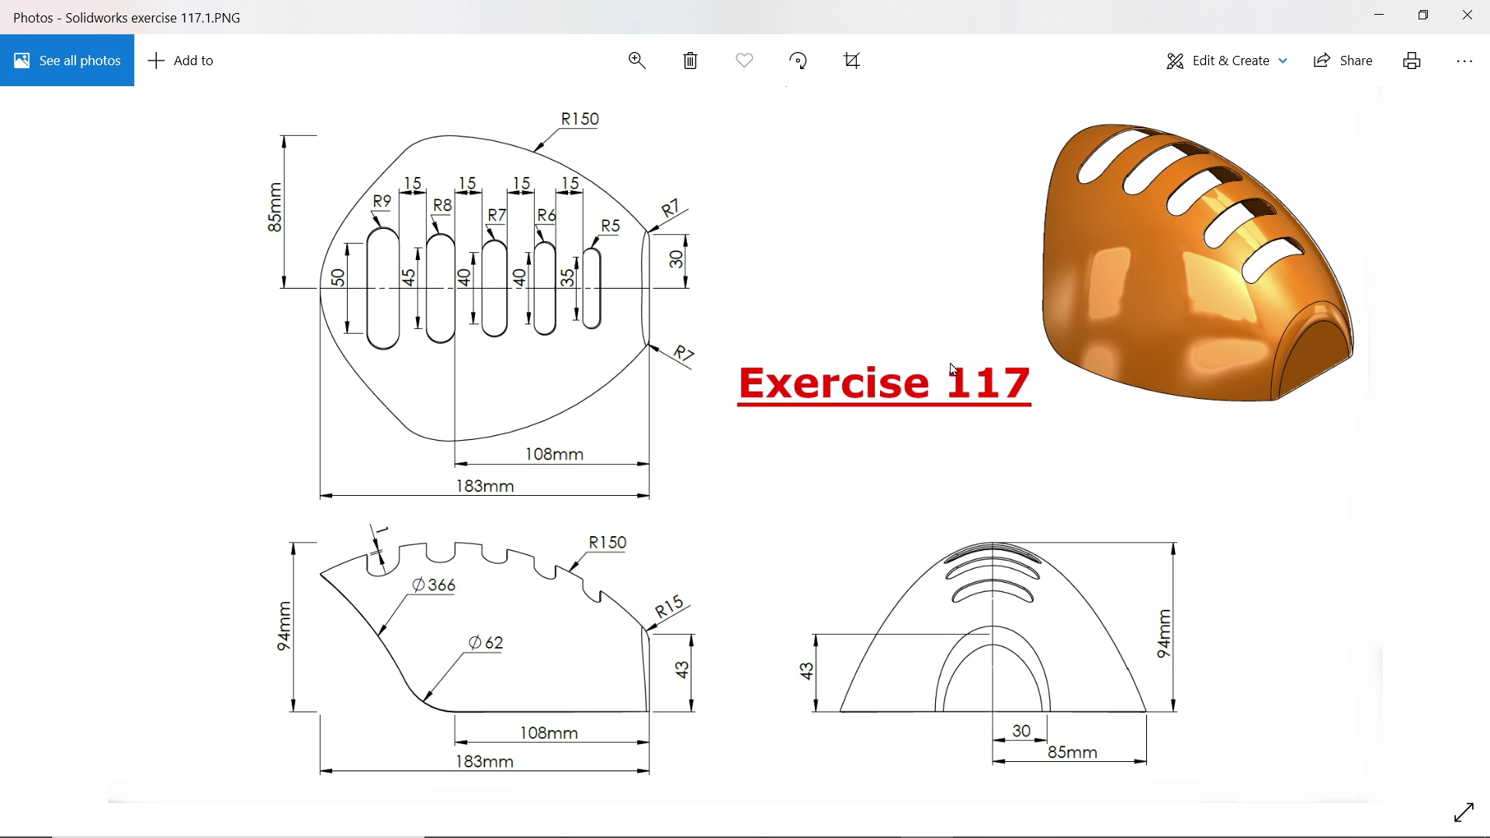
pyautogui.click(1382, 16)
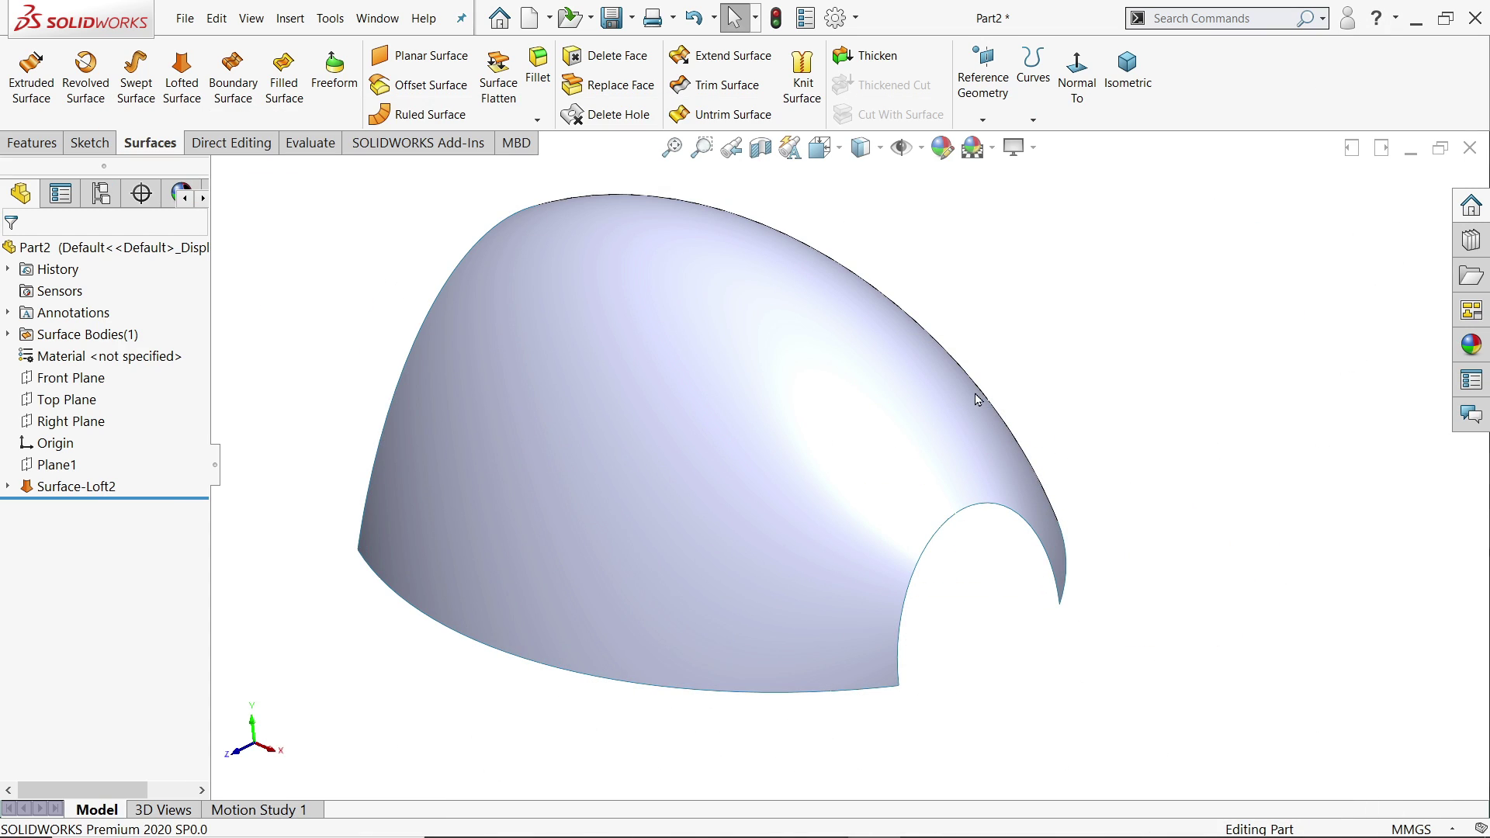
pyautogui.click(71, 378)
pyautogui.click(91, 349)
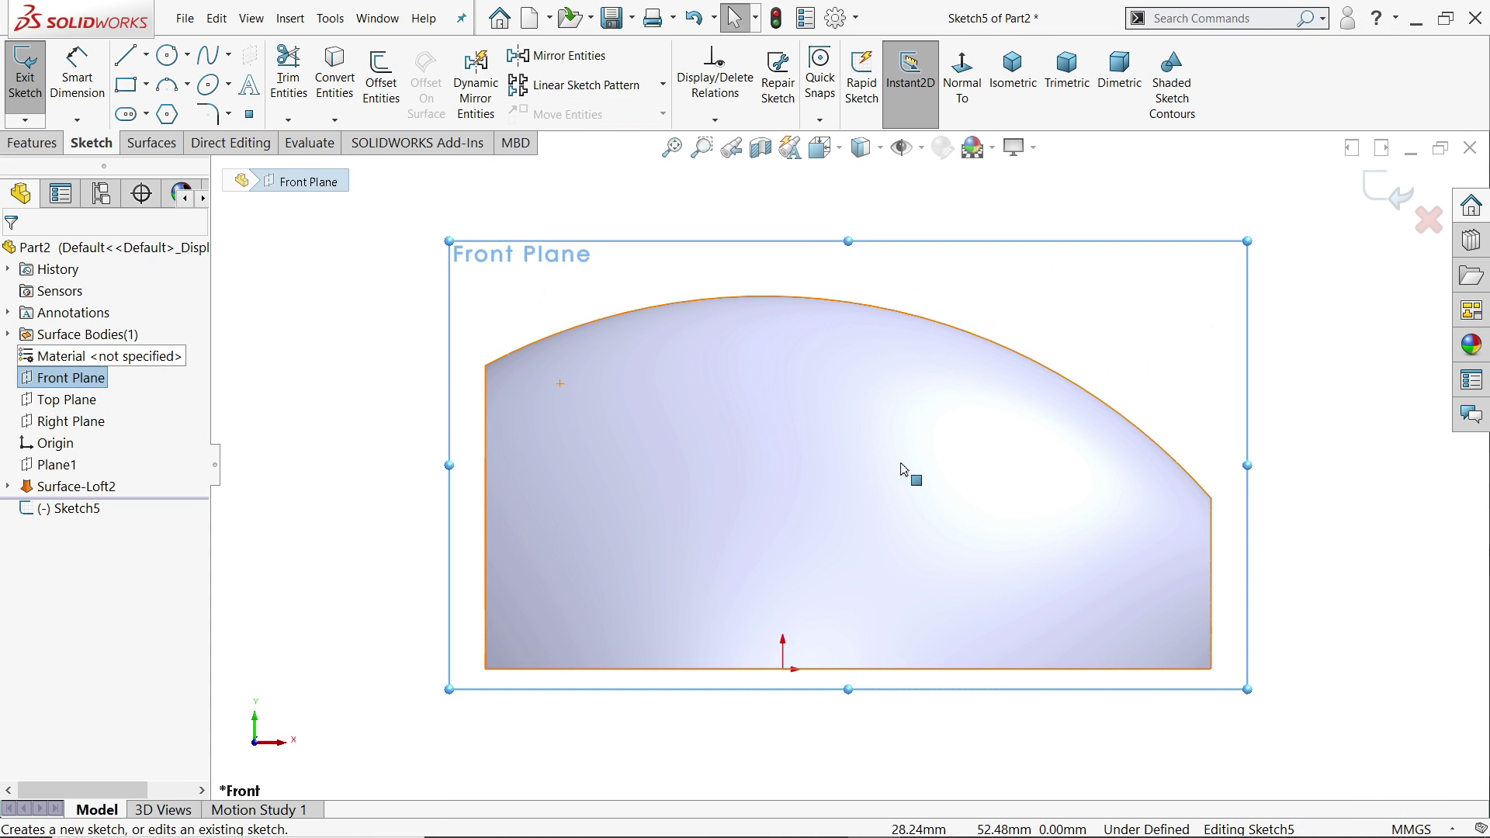
pyautogui.scroll(2, 911, 479)
pyautogui.scroll(-3, 945, 532)
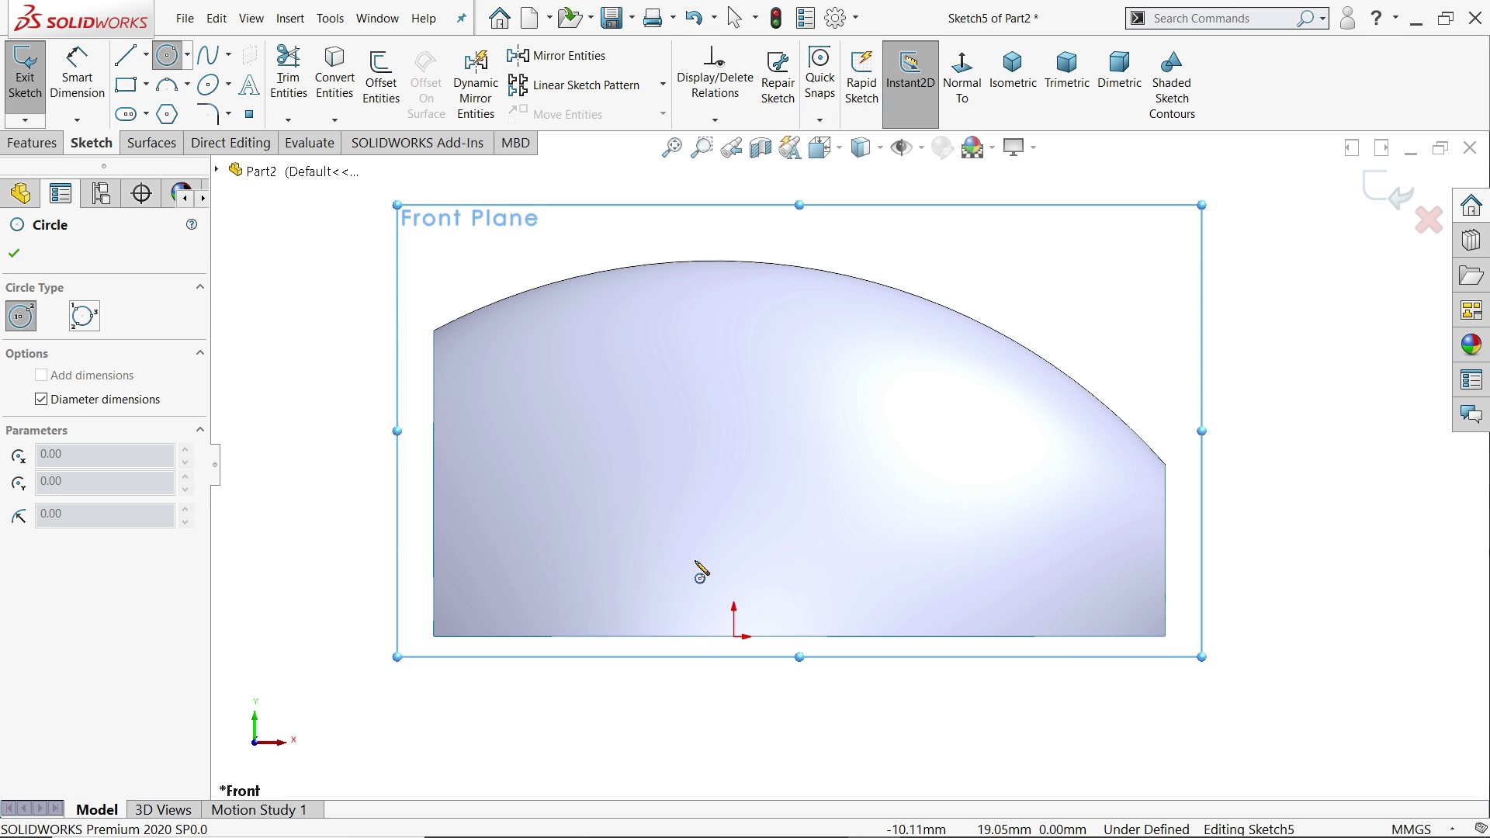
pyautogui.click(734, 511)
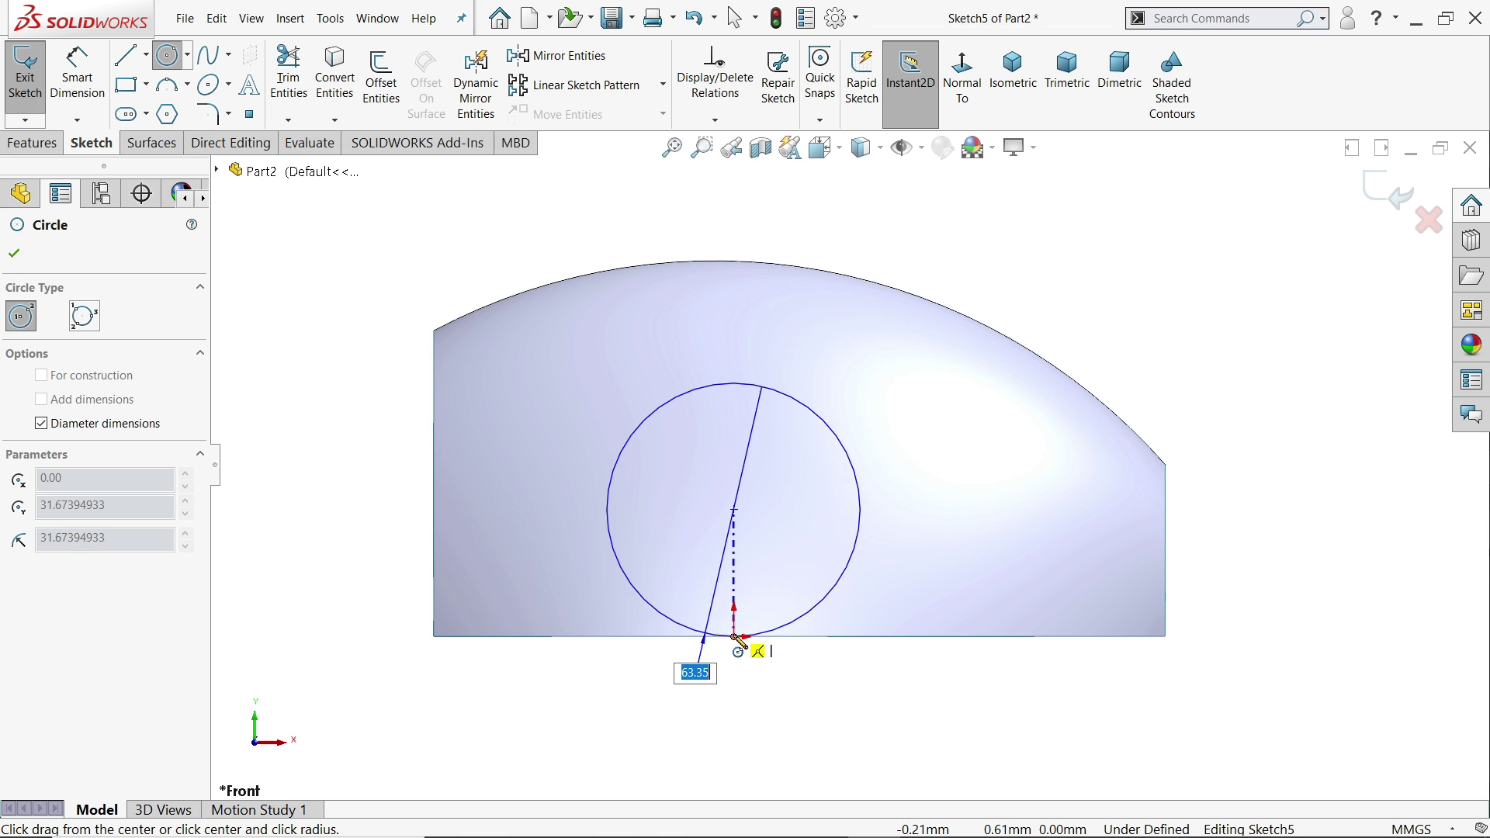
pyautogui.click(736, 638)
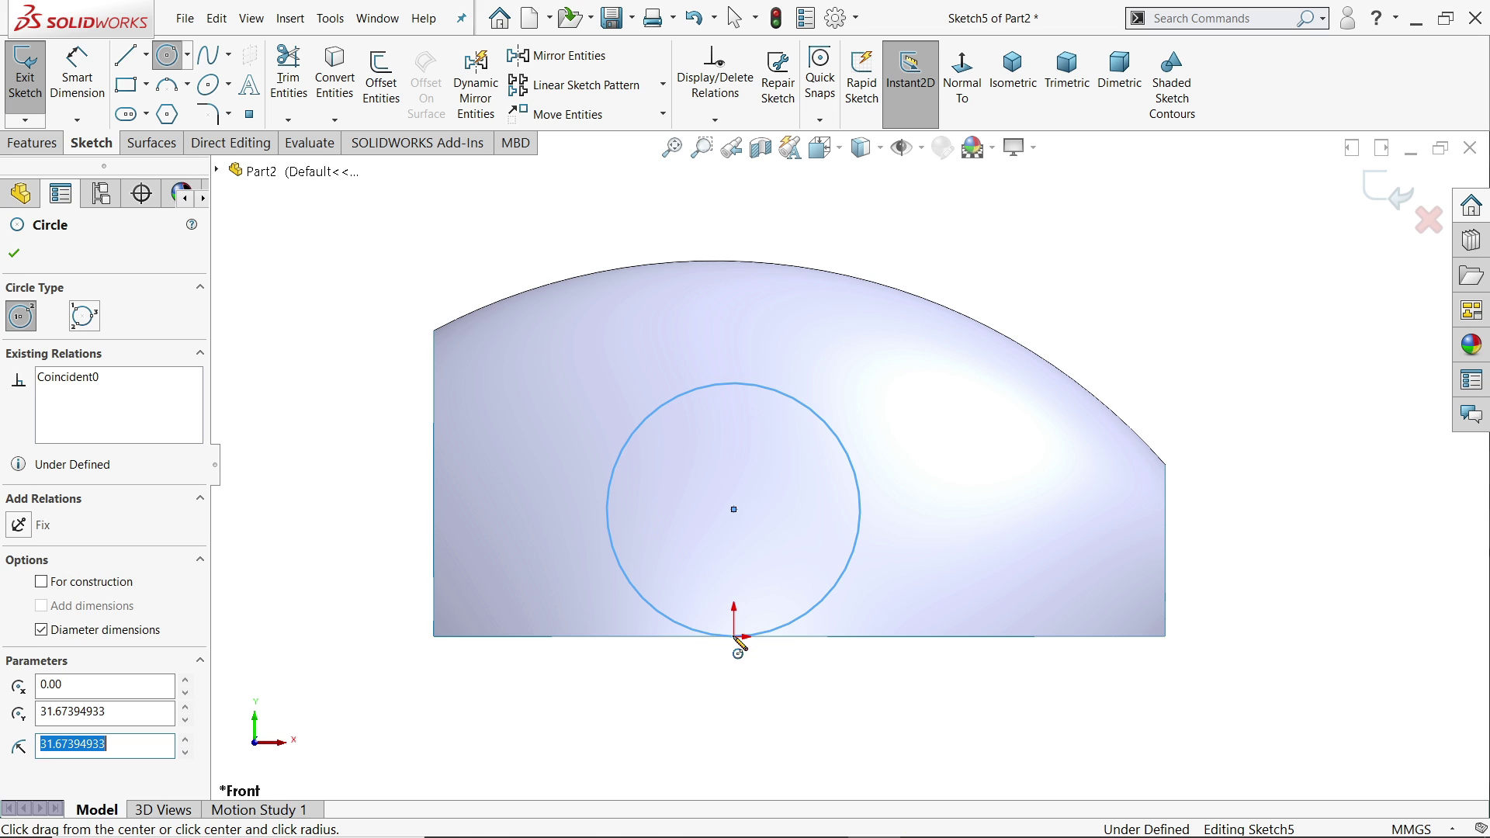
# Sketch a second circle about 144 mm in diameter, centred near the surface's left edge and overlapping the first circle.
pyautogui.click(473, 450)
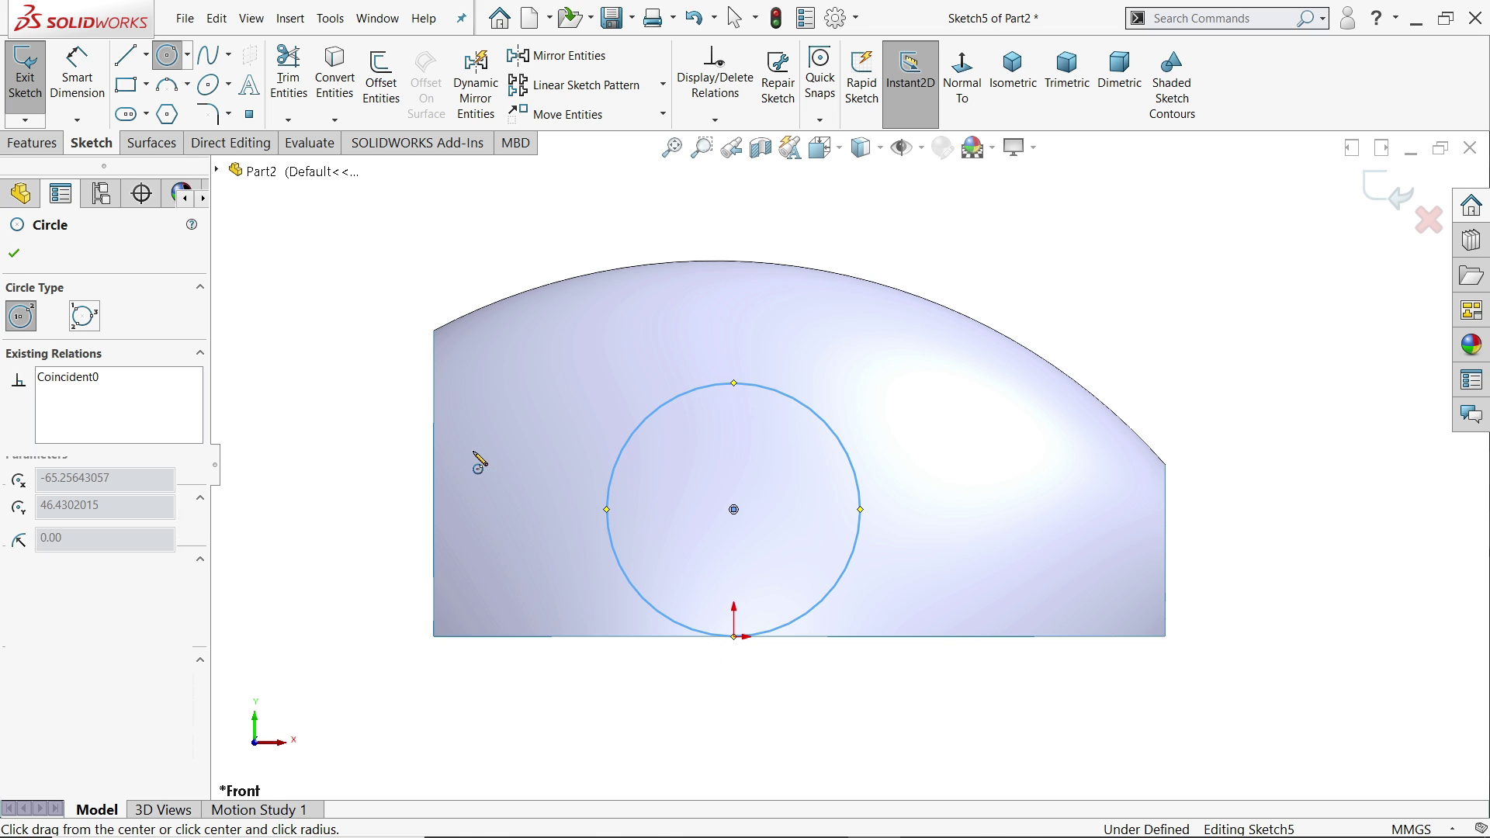
pyautogui.click(424, 737)
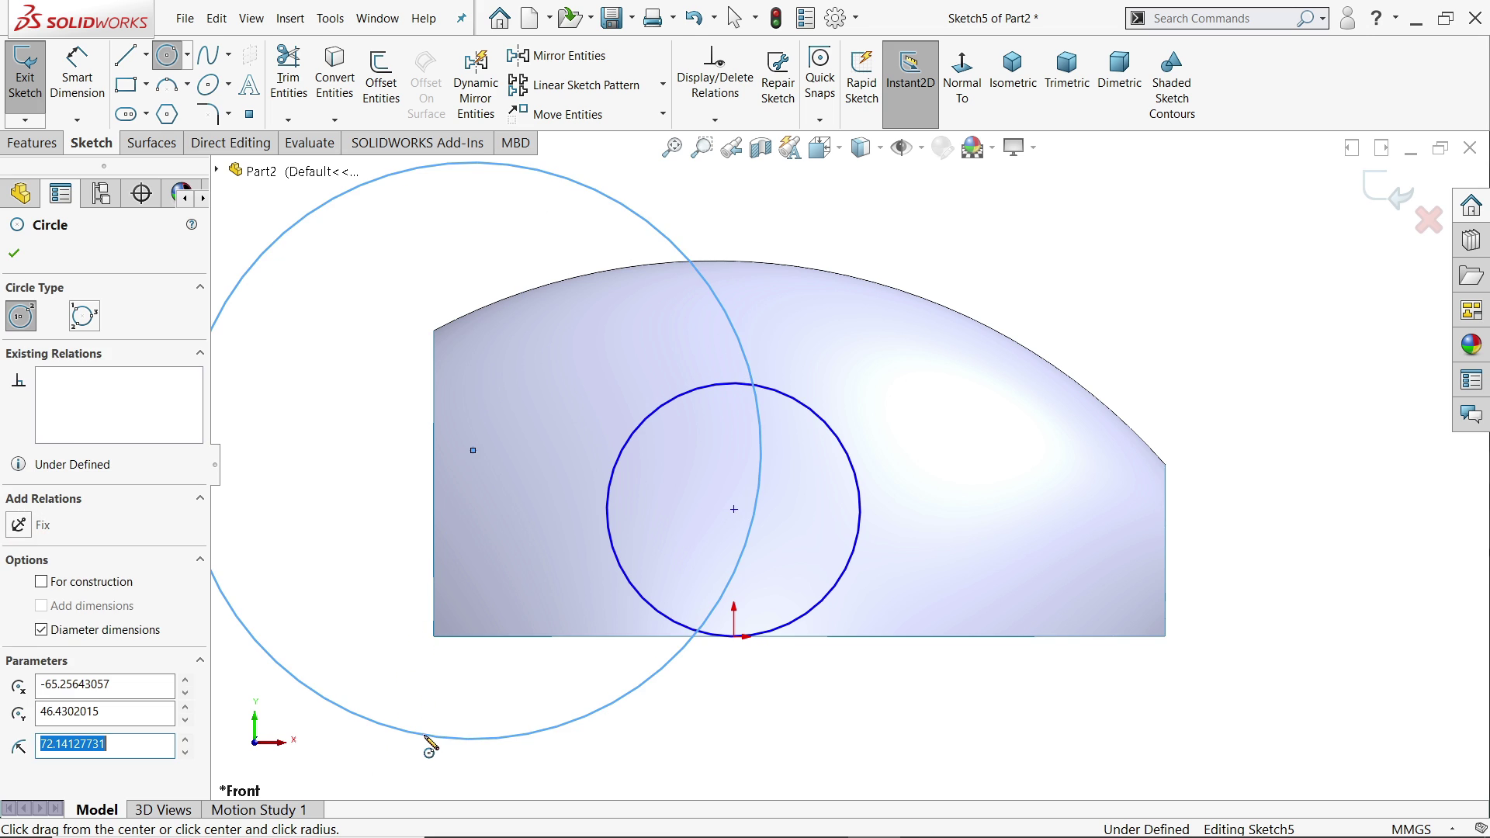
pyautogui.rightClick(1031, 268)
pyautogui.click(1095, 276)
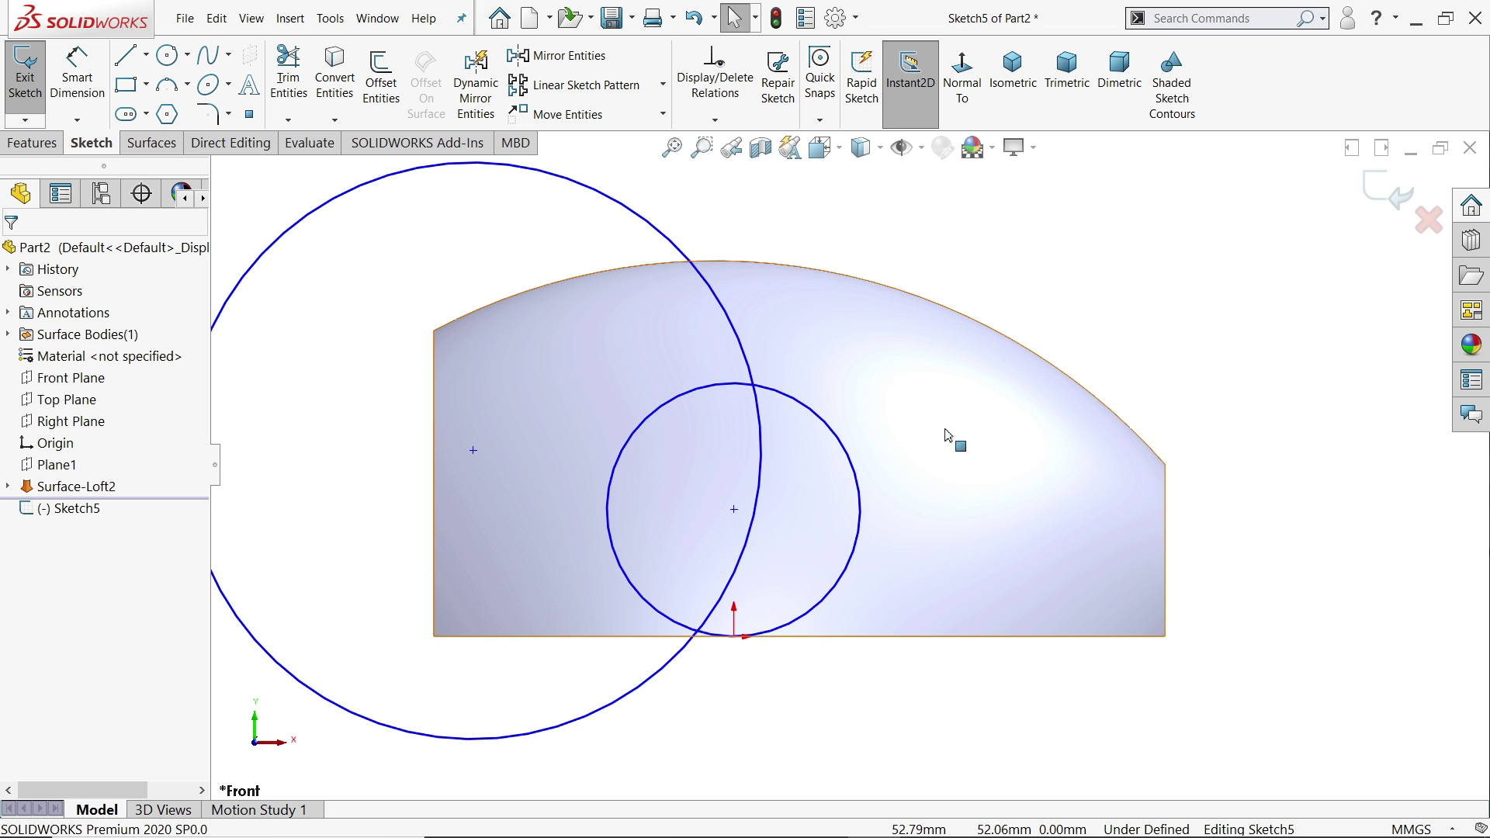
# Show Sketch3 from the surface loft as a reference for the circles.
pyautogui.scroll(3, 916, 435)
pyautogui.click(8, 487)
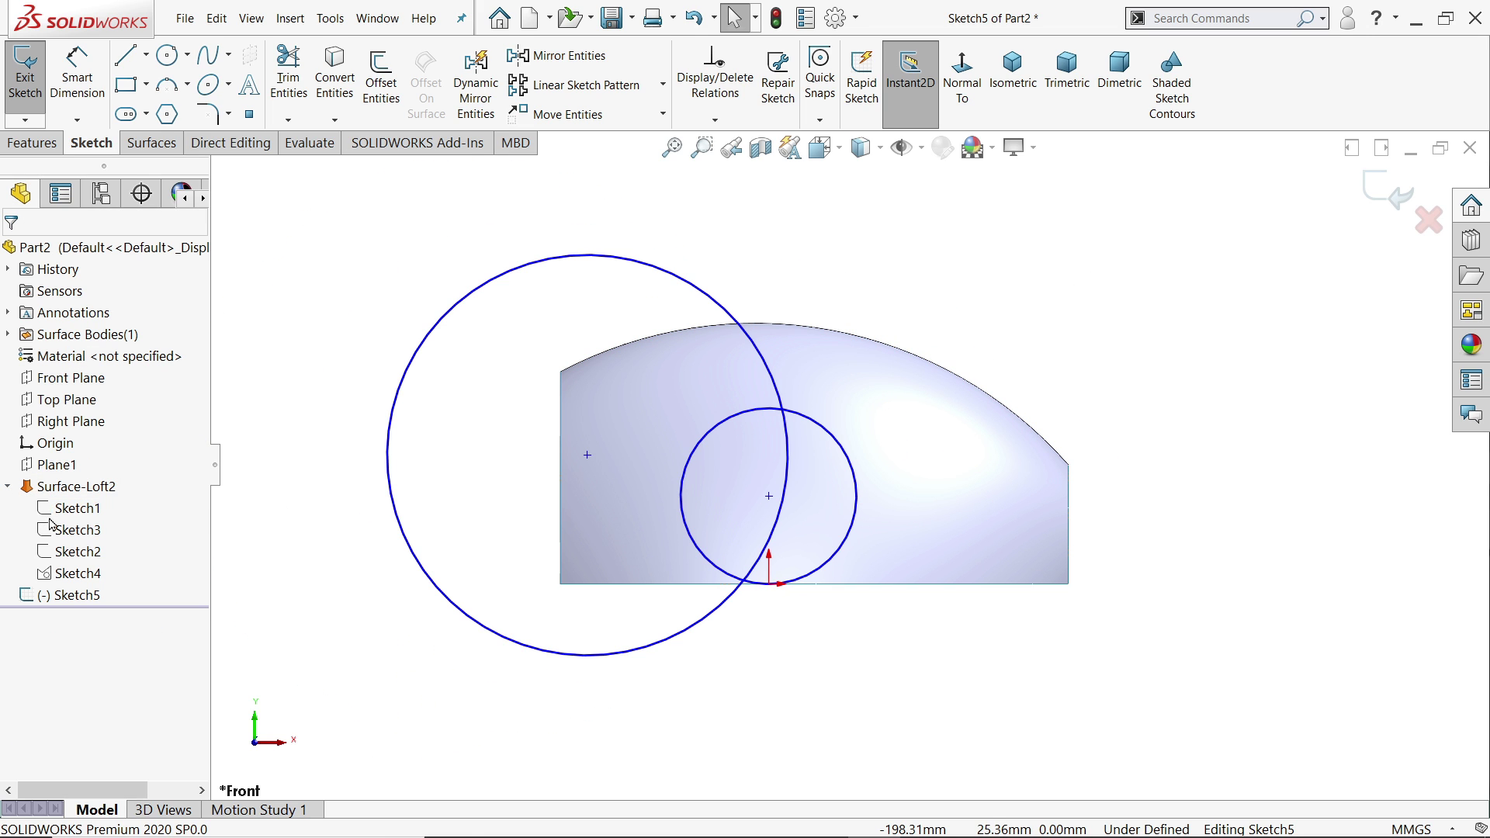
pyautogui.click(78, 530)
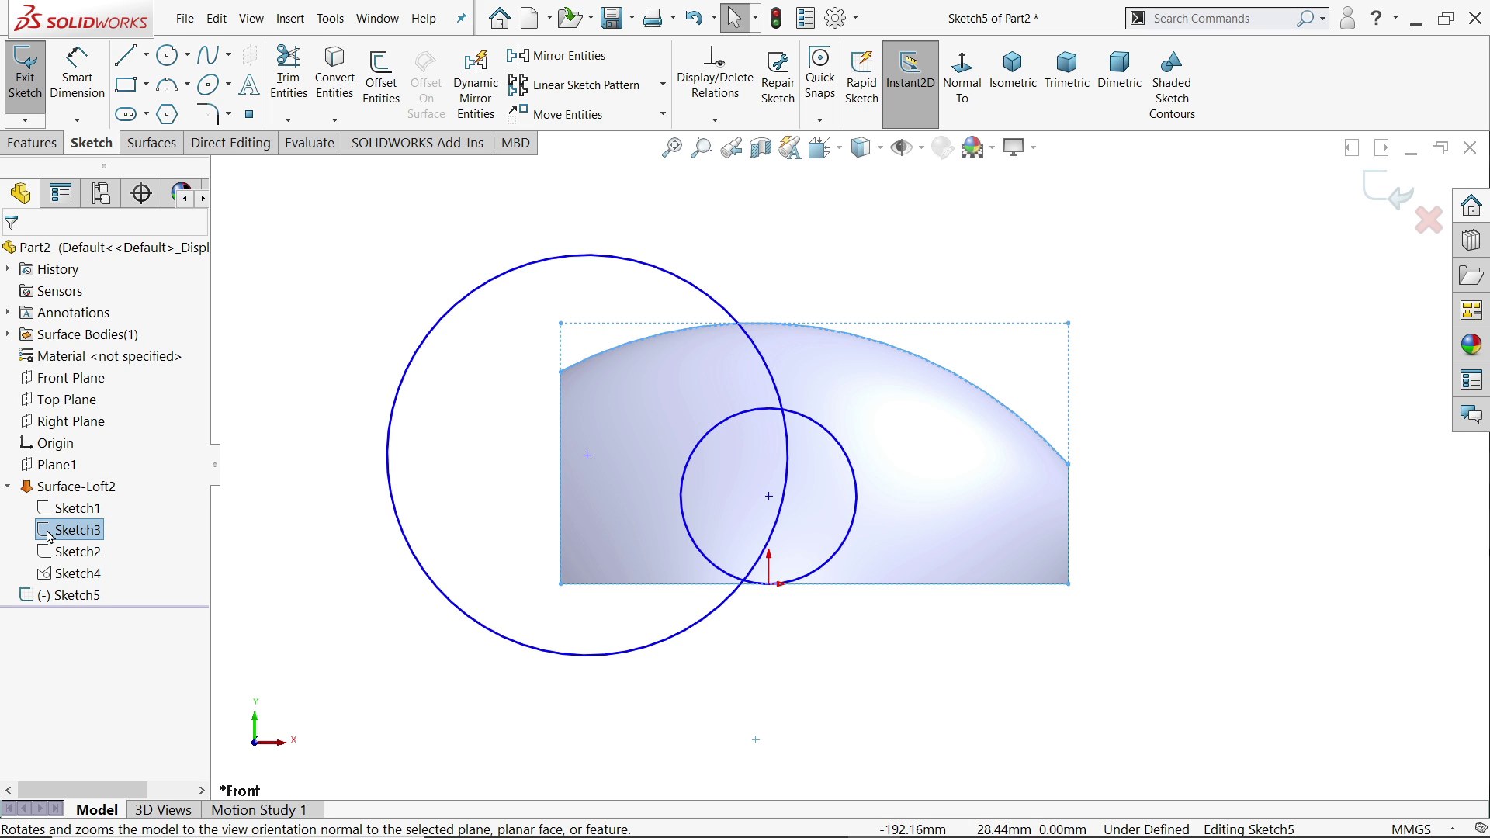
pyautogui.rightClick(48, 535)
pyautogui.click(68, 508)
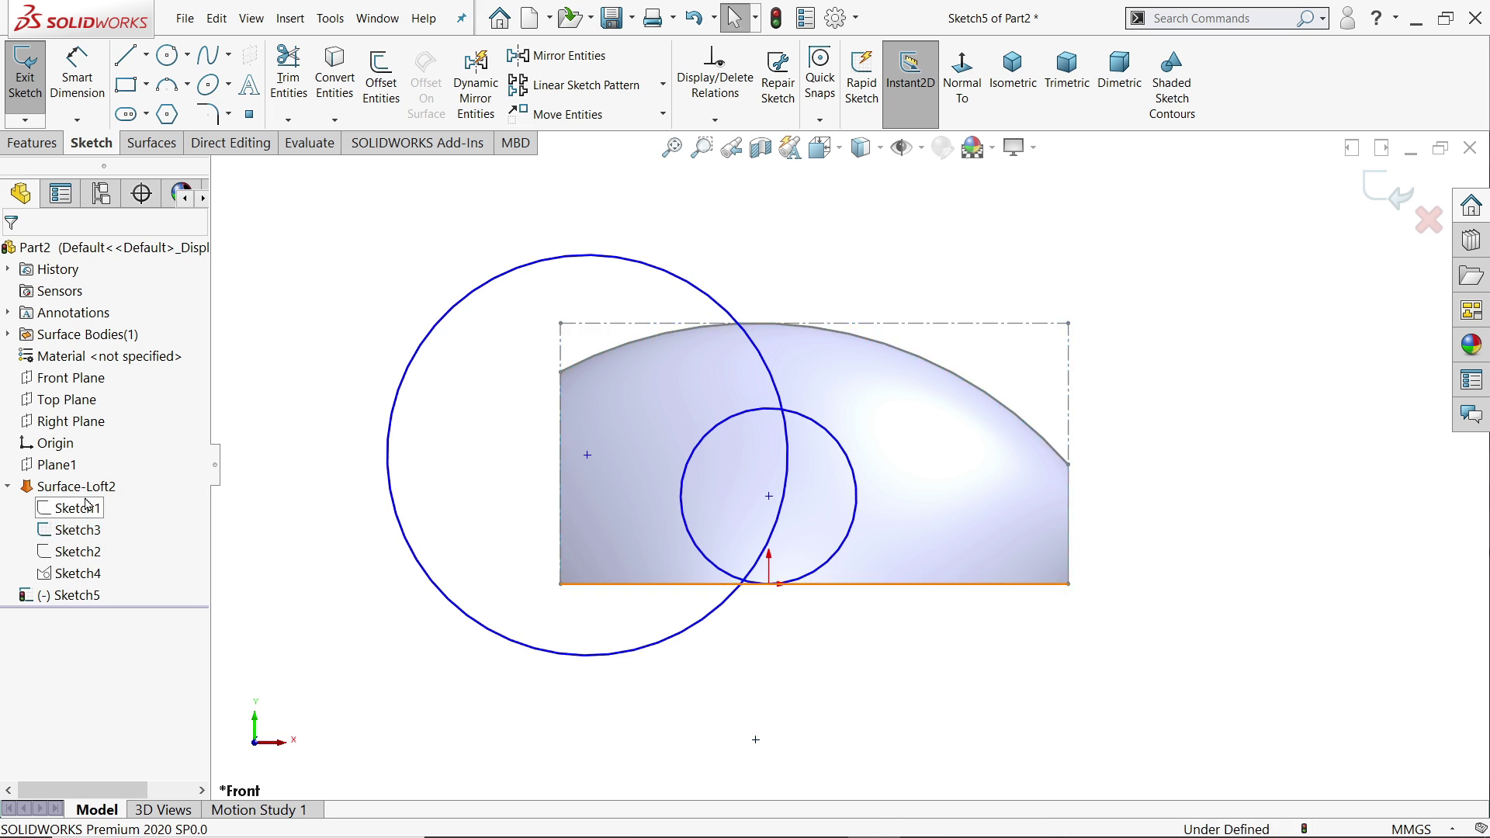
# Make the larger circle coincident with the left endpoint of the Sketch3 arc and pull its lower edge downward.
pyautogui.scroll(-2, 687, 388)
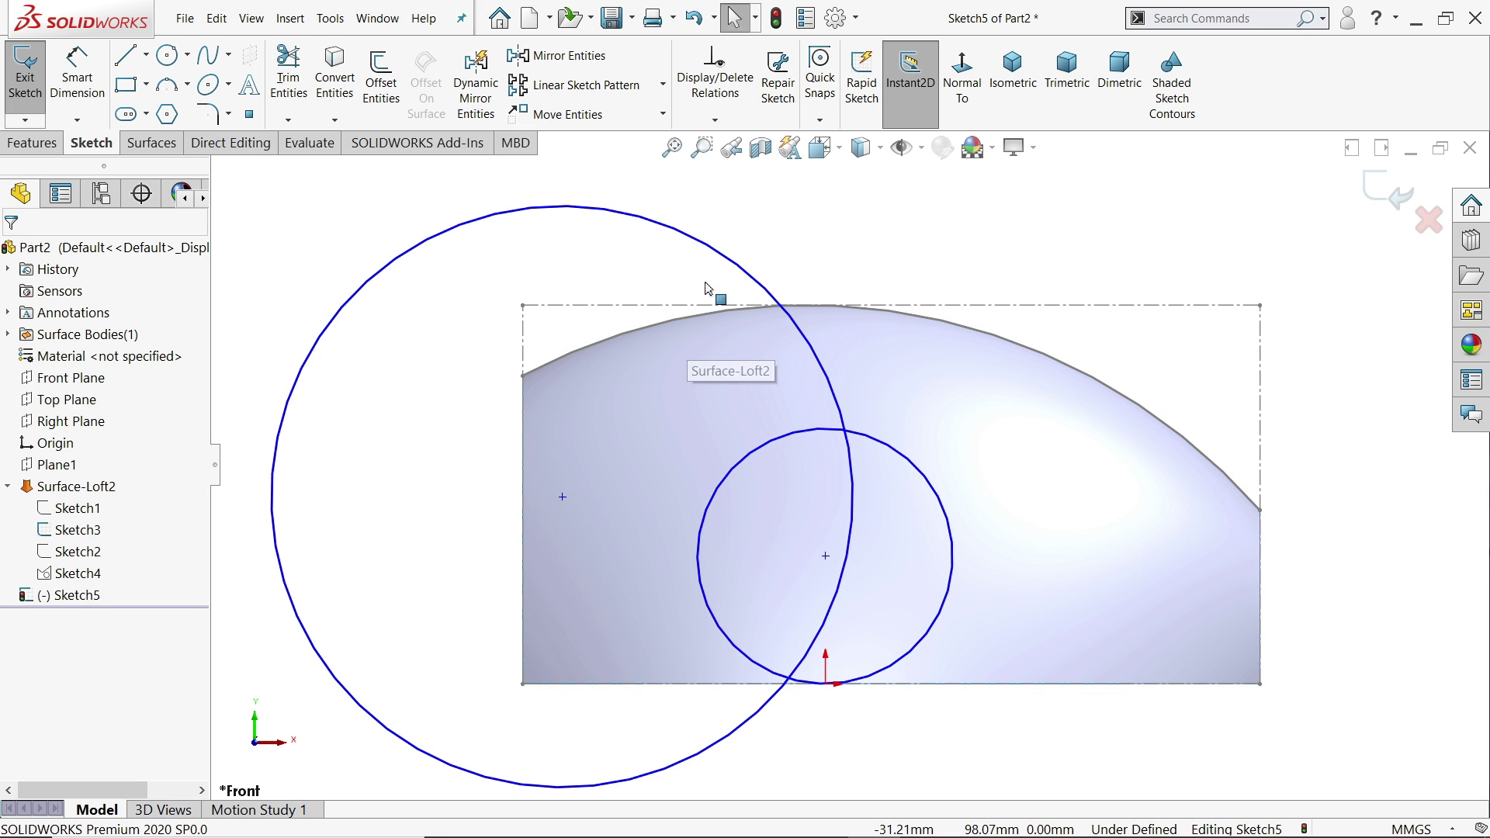
pyautogui.click(752, 283)
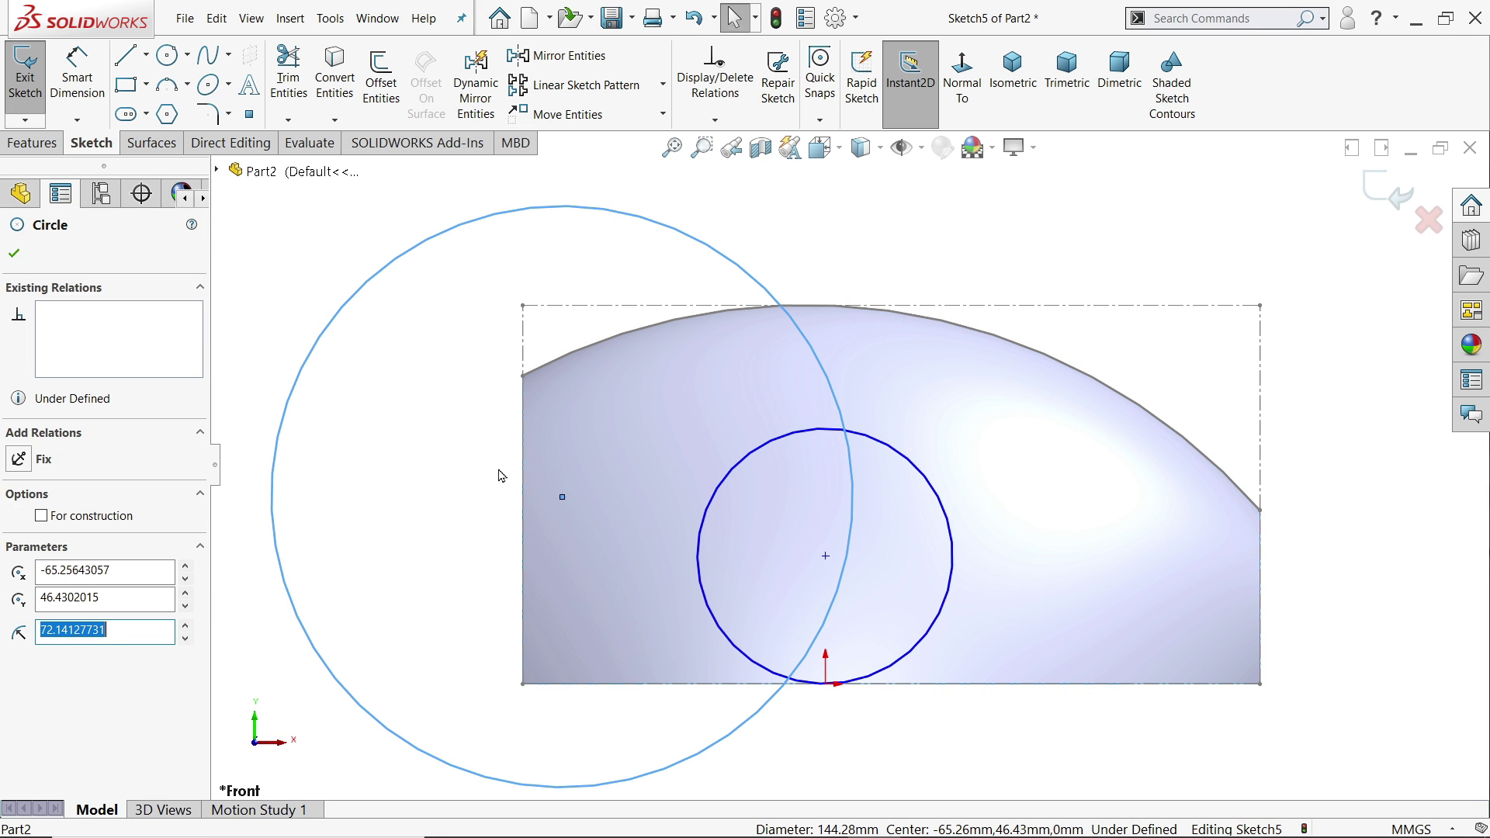
pyautogui.keyDown('ctrl'); pyautogui.click(524, 377); pyautogui.keyUp('ctrl')
pyautogui.click(594, 306)
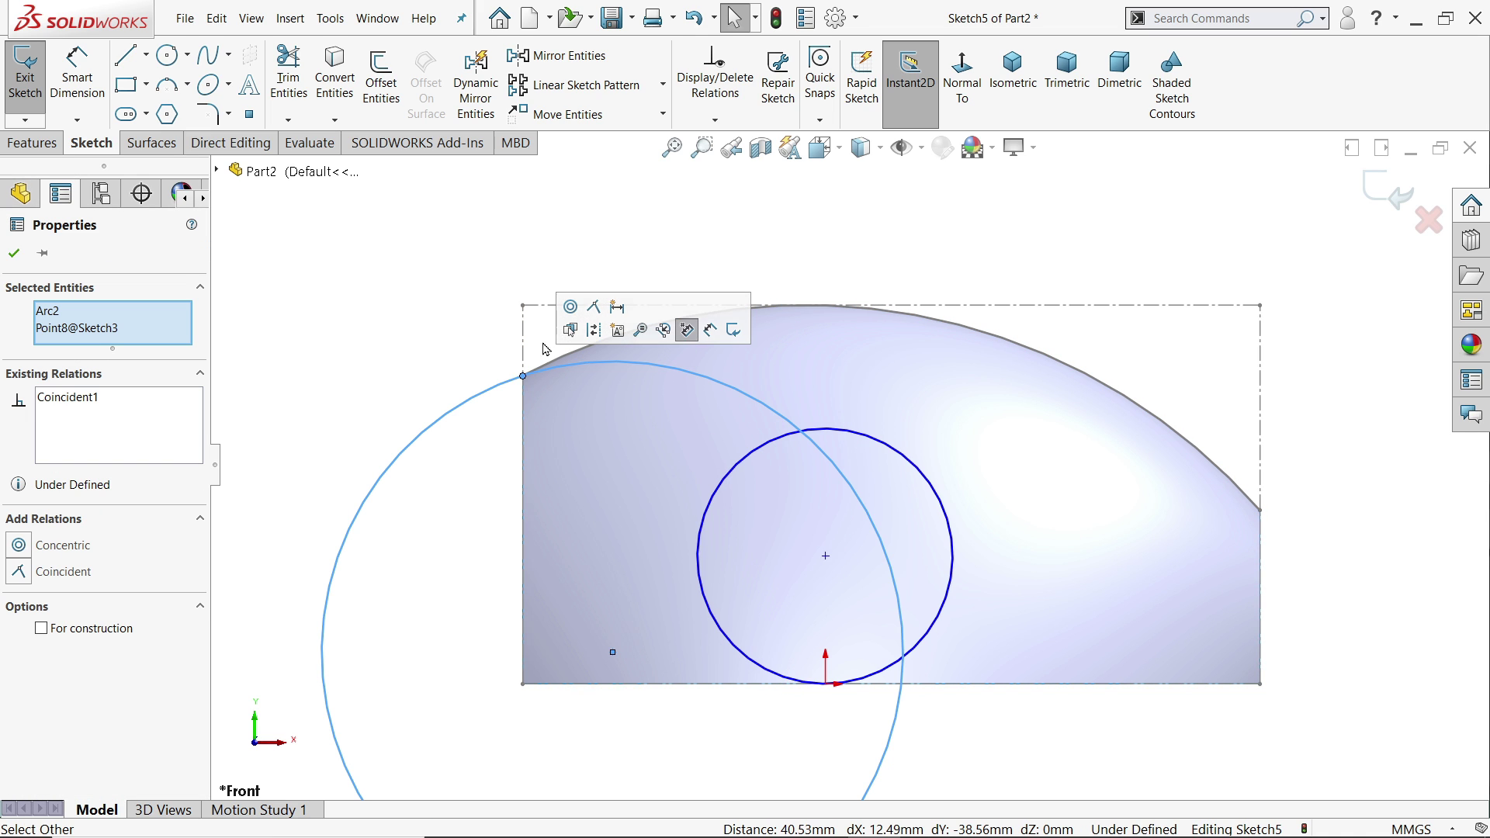
pyautogui.click(346, 365)
pyautogui.scroll(2, 473, 392)
pyautogui.scroll(-3, 912, 693)
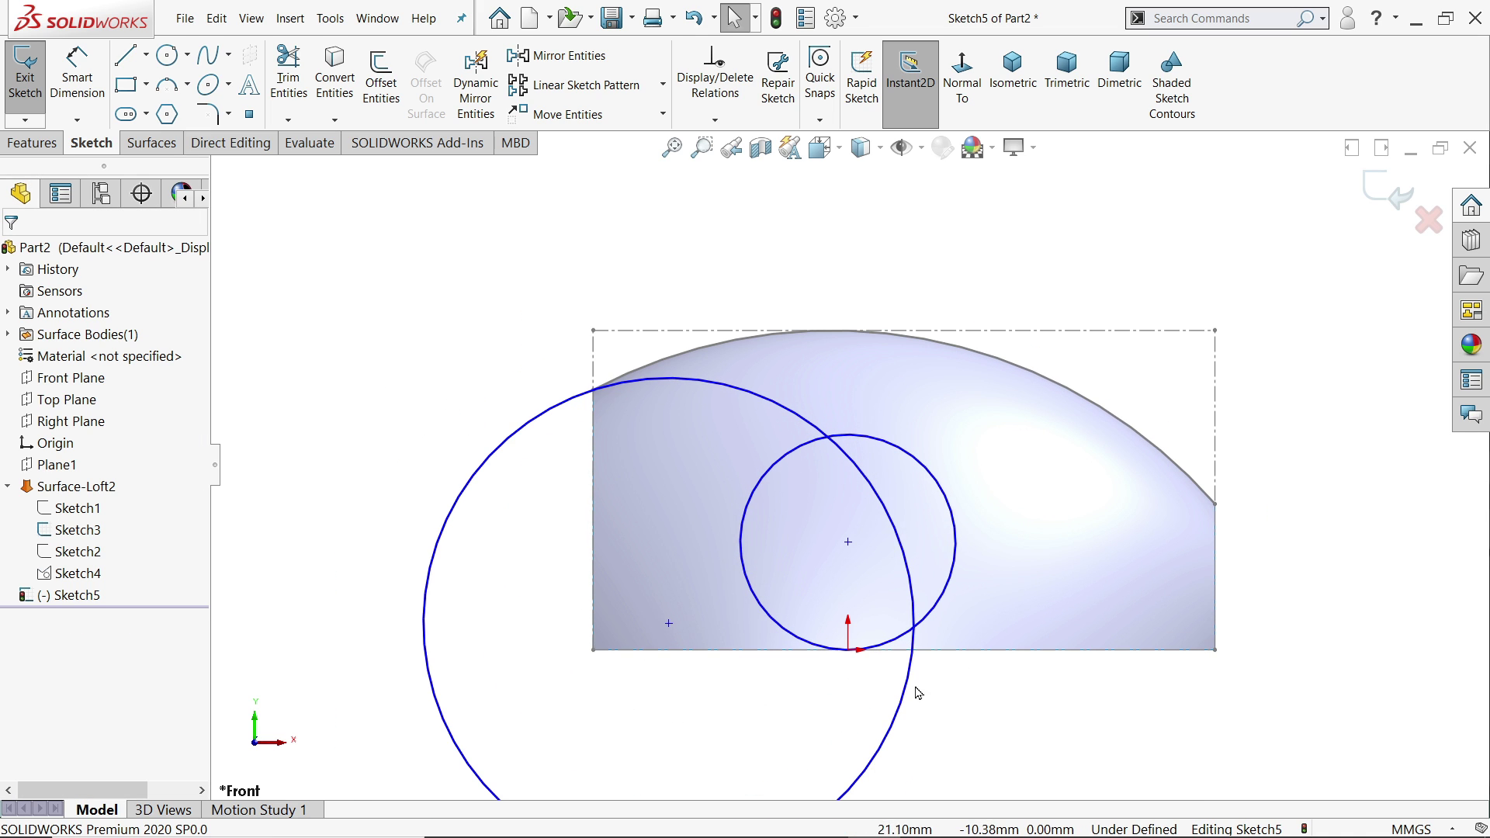
pyautogui.moveTo(912, 693); pyautogui.dragTo(882, 785)
pyautogui.scroll(3, 921, 688)
pyautogui.scroll(-1, 923, 527)
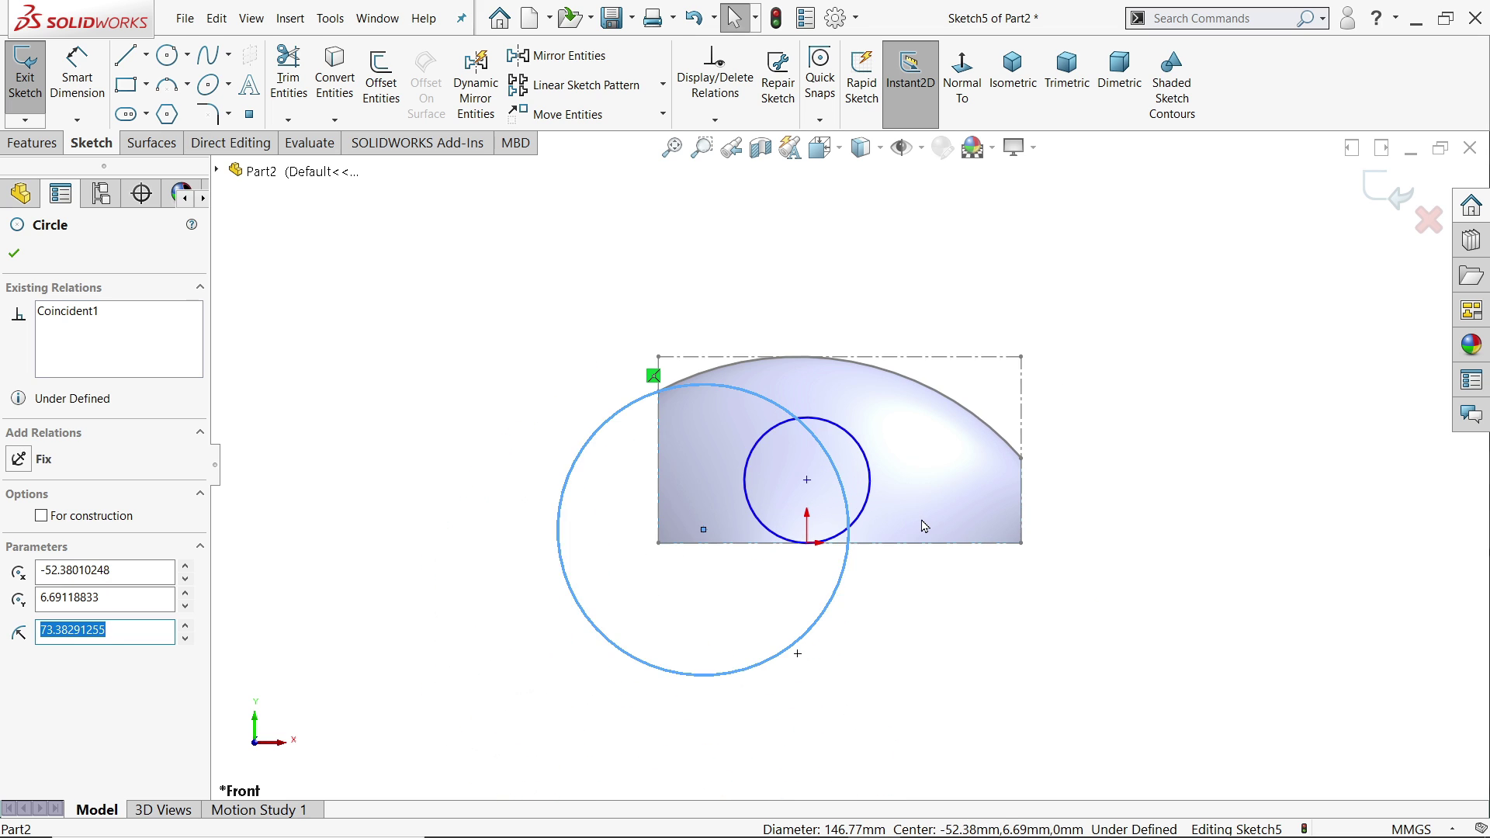
pyautogui.scroll(-1, 924, 526)
# Dimension the smaller circle's diameter to 62 mm.
pyautogui.click(857, 482)
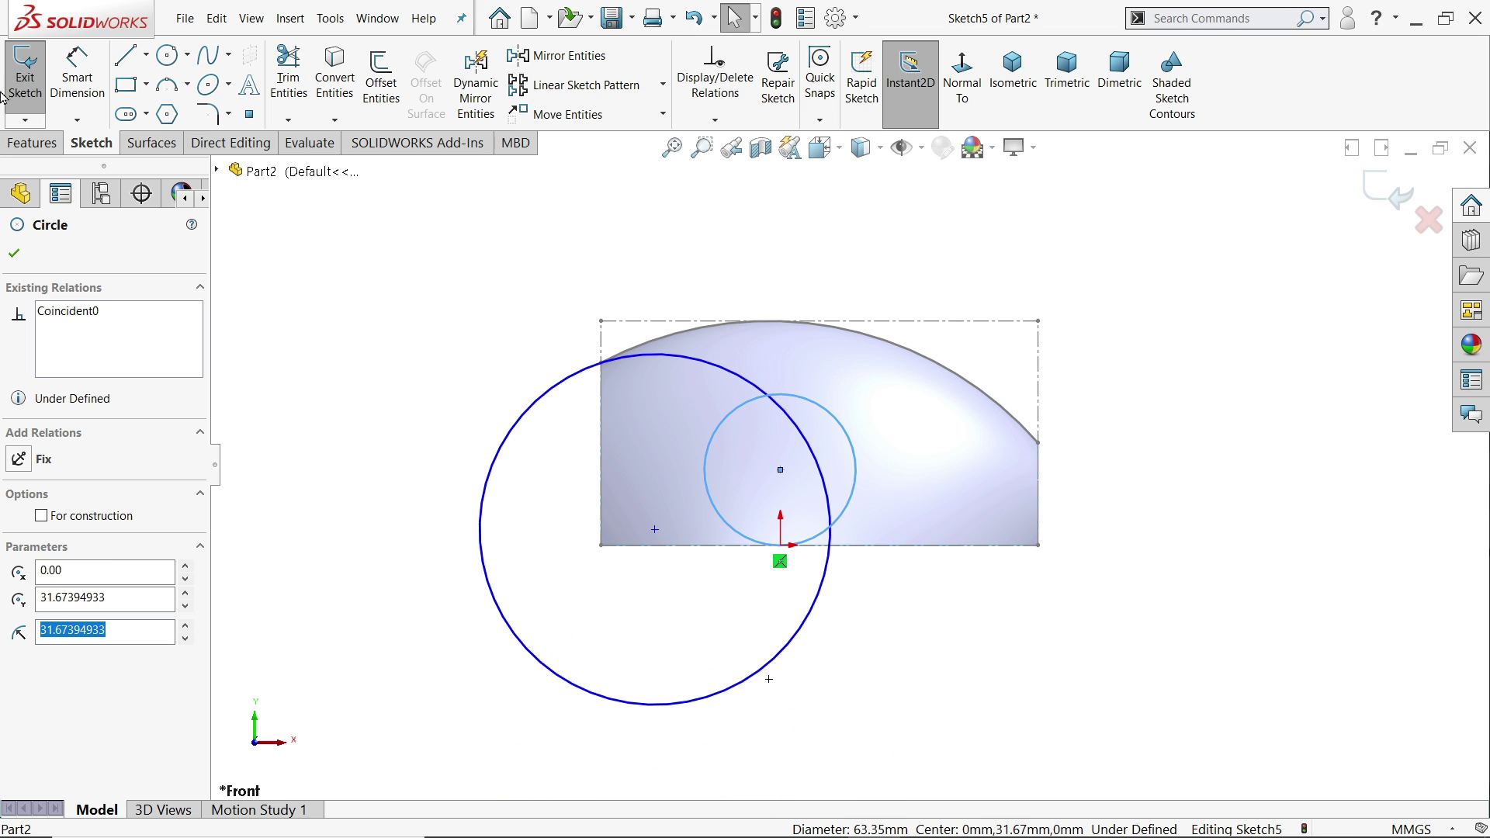
pyautogui.click(77, 78)
pyautogui.scroll(-2, 832, 397)
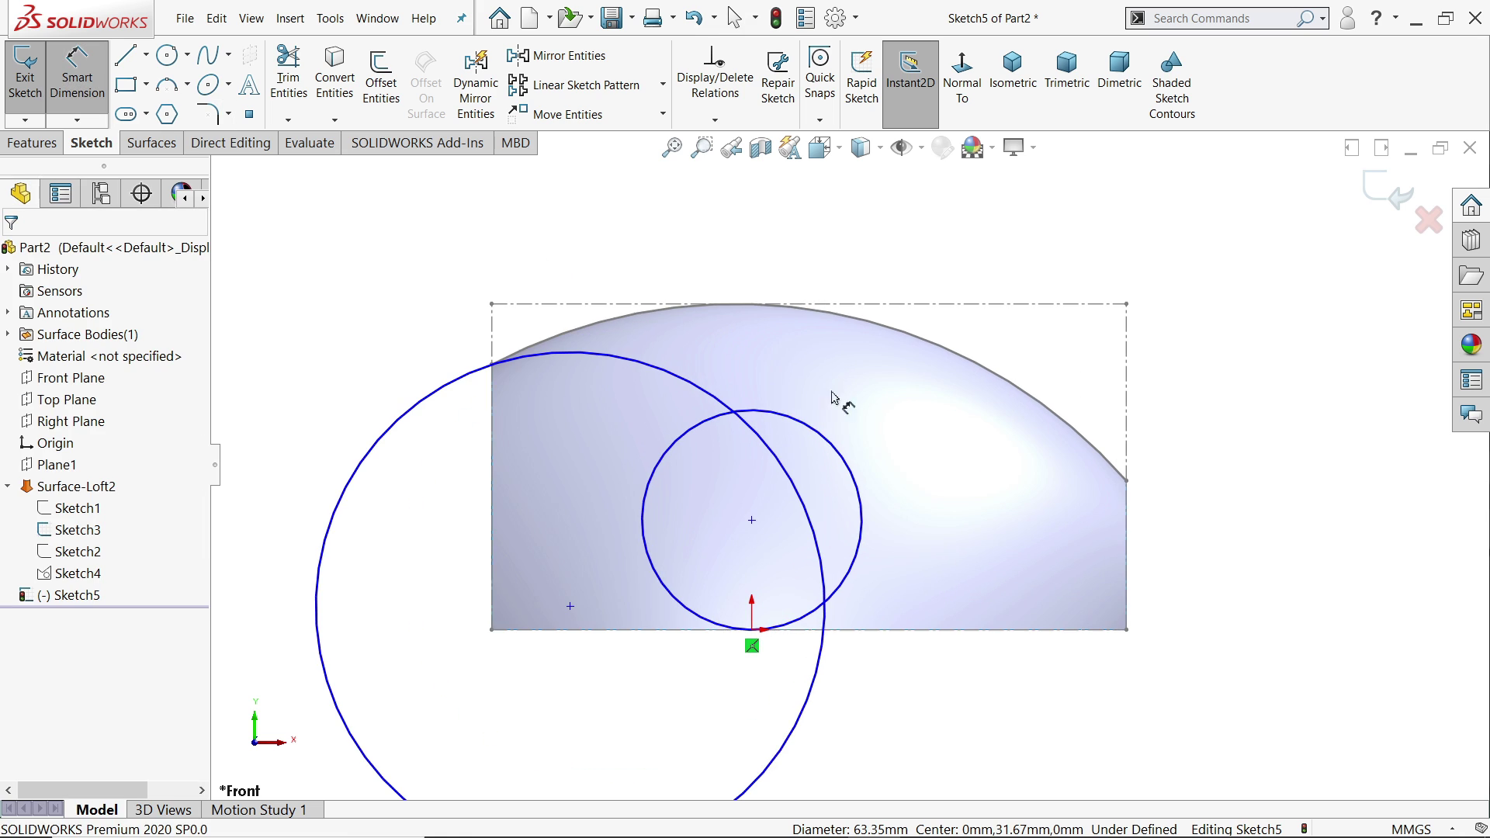
pyautogui.click(797, 425)
pyautogui.click(783, 365)
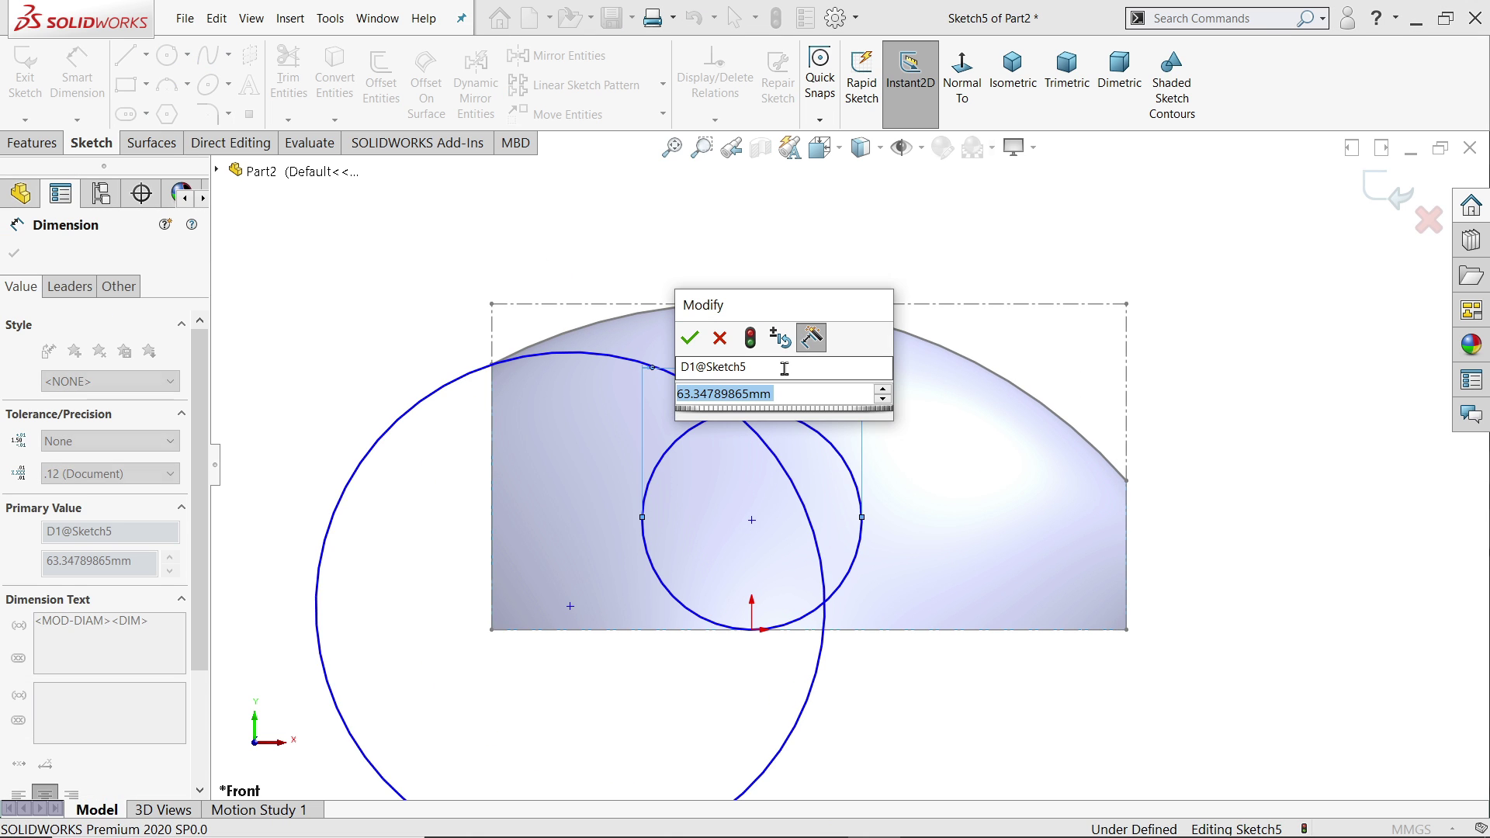
pyautogui.write('62')
pyautogui.press('Return')
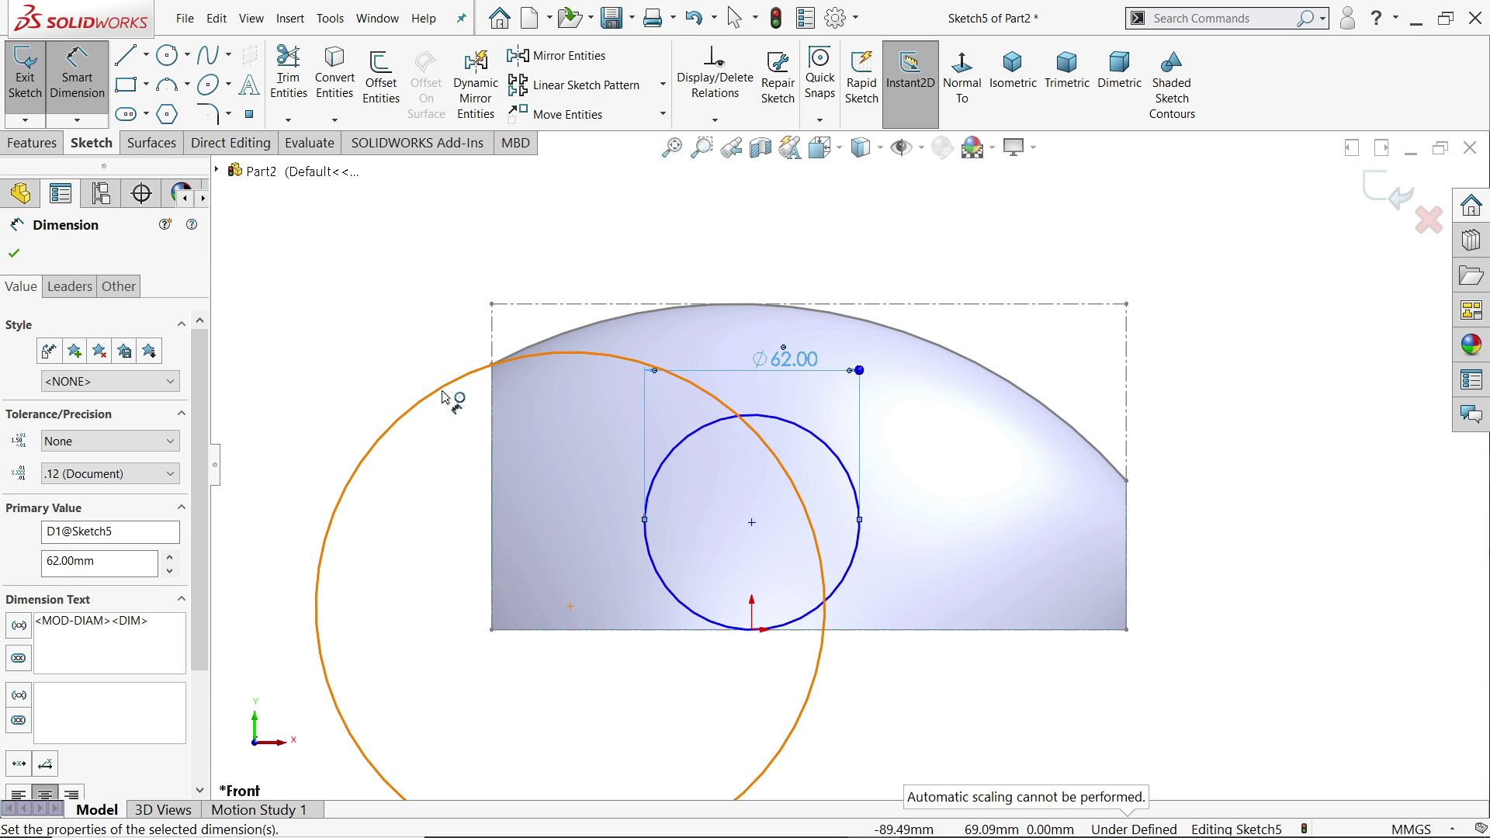
# Dimension the larger circle's diameter to 366 mm and finish dimensioning.
pyautogui.click(452, 374)
pyautogui.click(397, 348)
pyautogui.write('366')
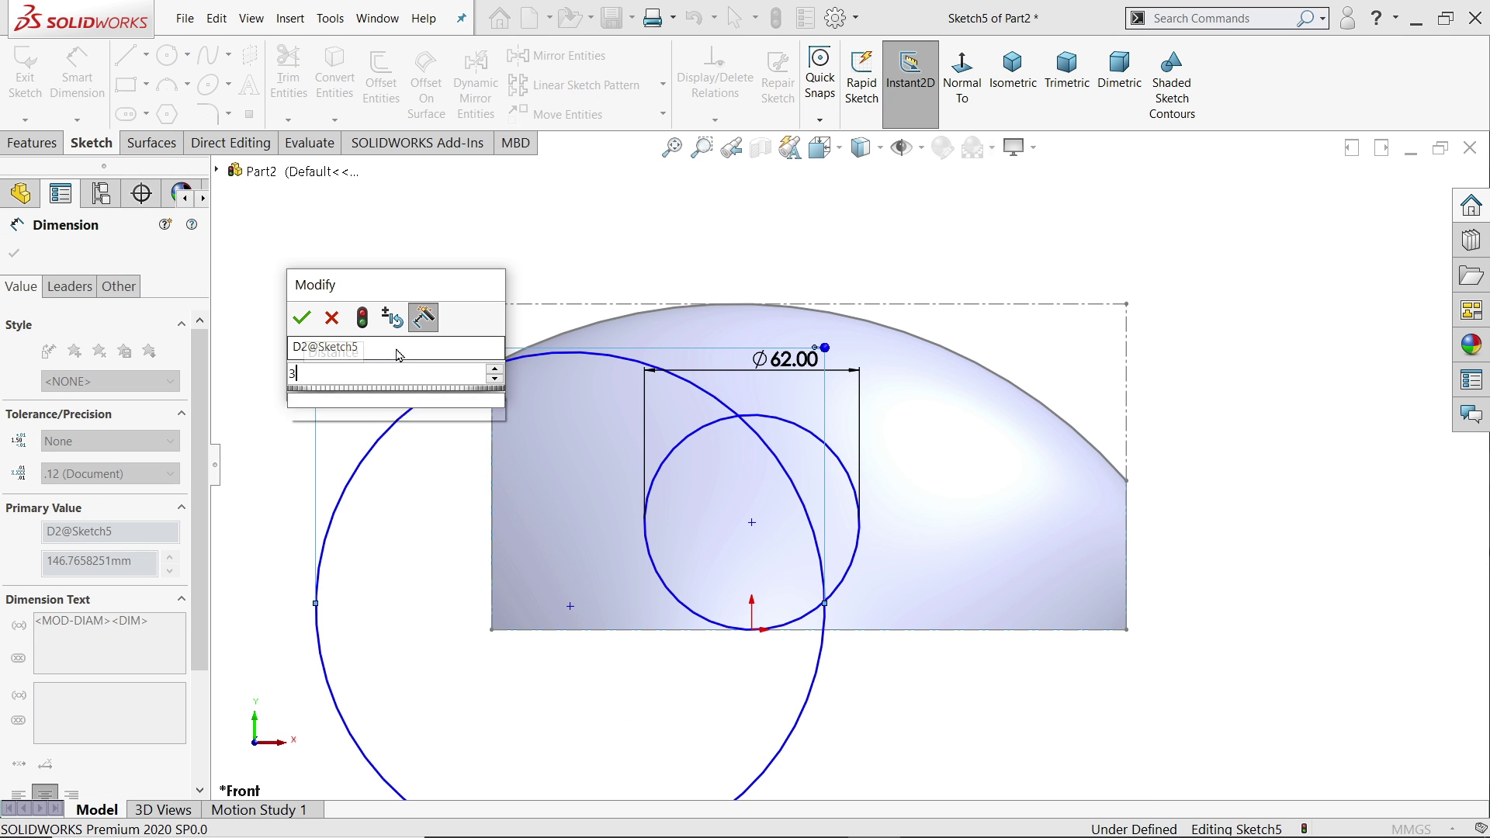
pyautogui.press('Return')
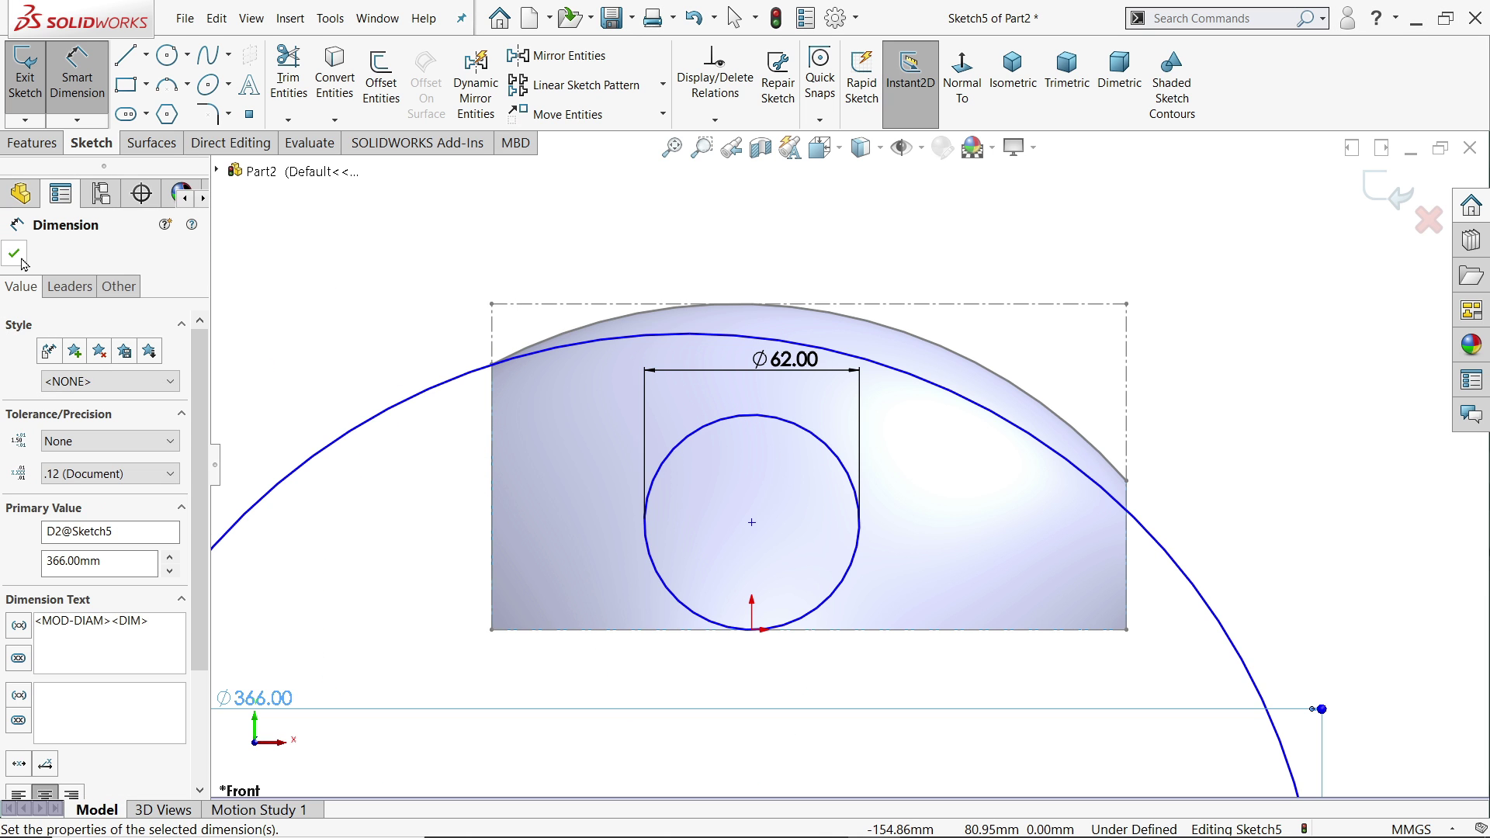
pyautogui.click(14, 254)
pyautogui.press('f')
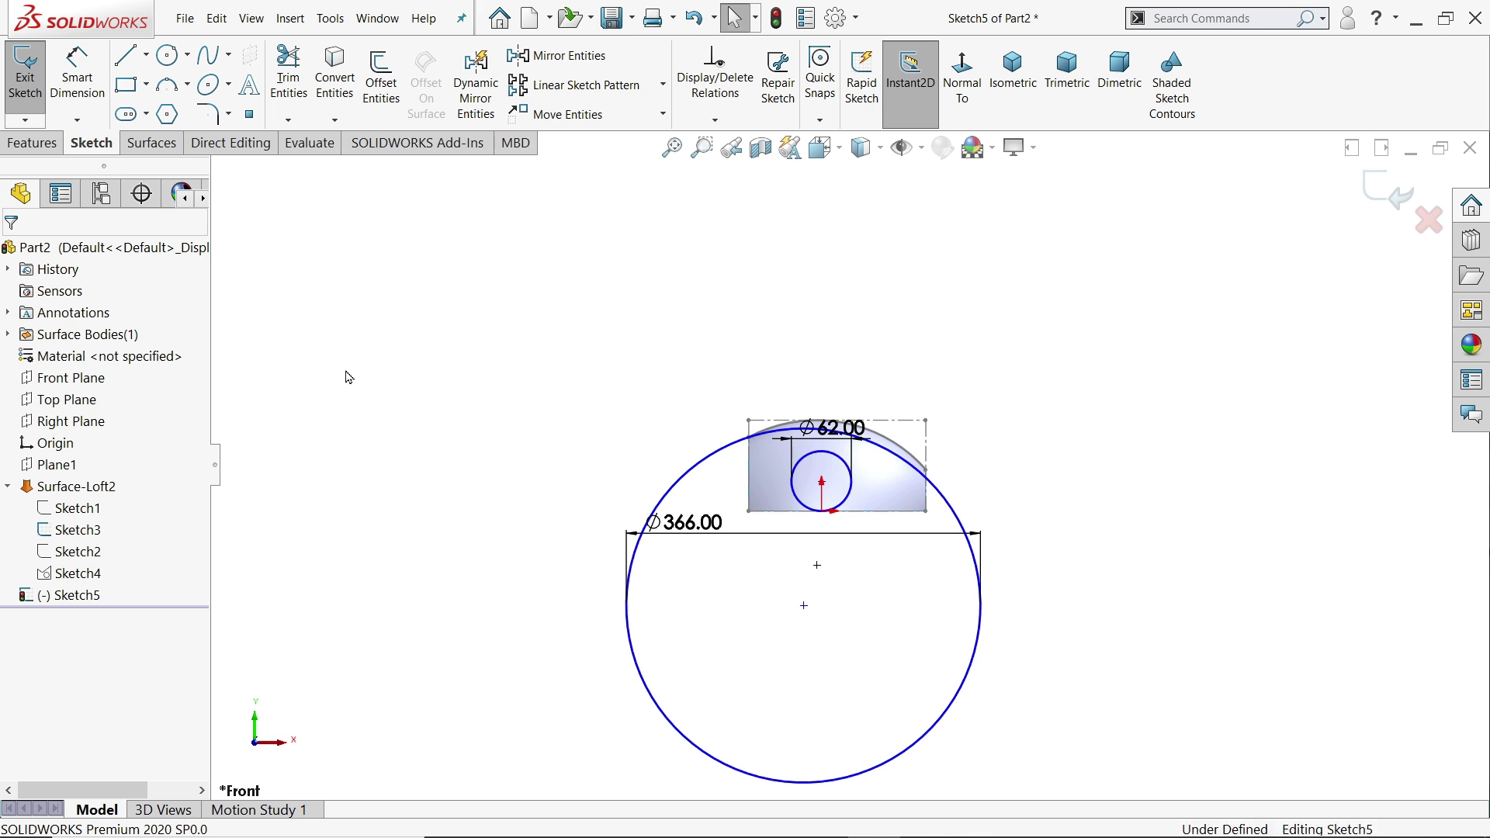
# Move the 366 mm circle's centre to the left and make the circle tangent to the 62 mm circle.
pyautogui.moveTo(803, 606); pyautogui.dragTo(620, 558)
pyautogui.scroll(-8, 809, 518)
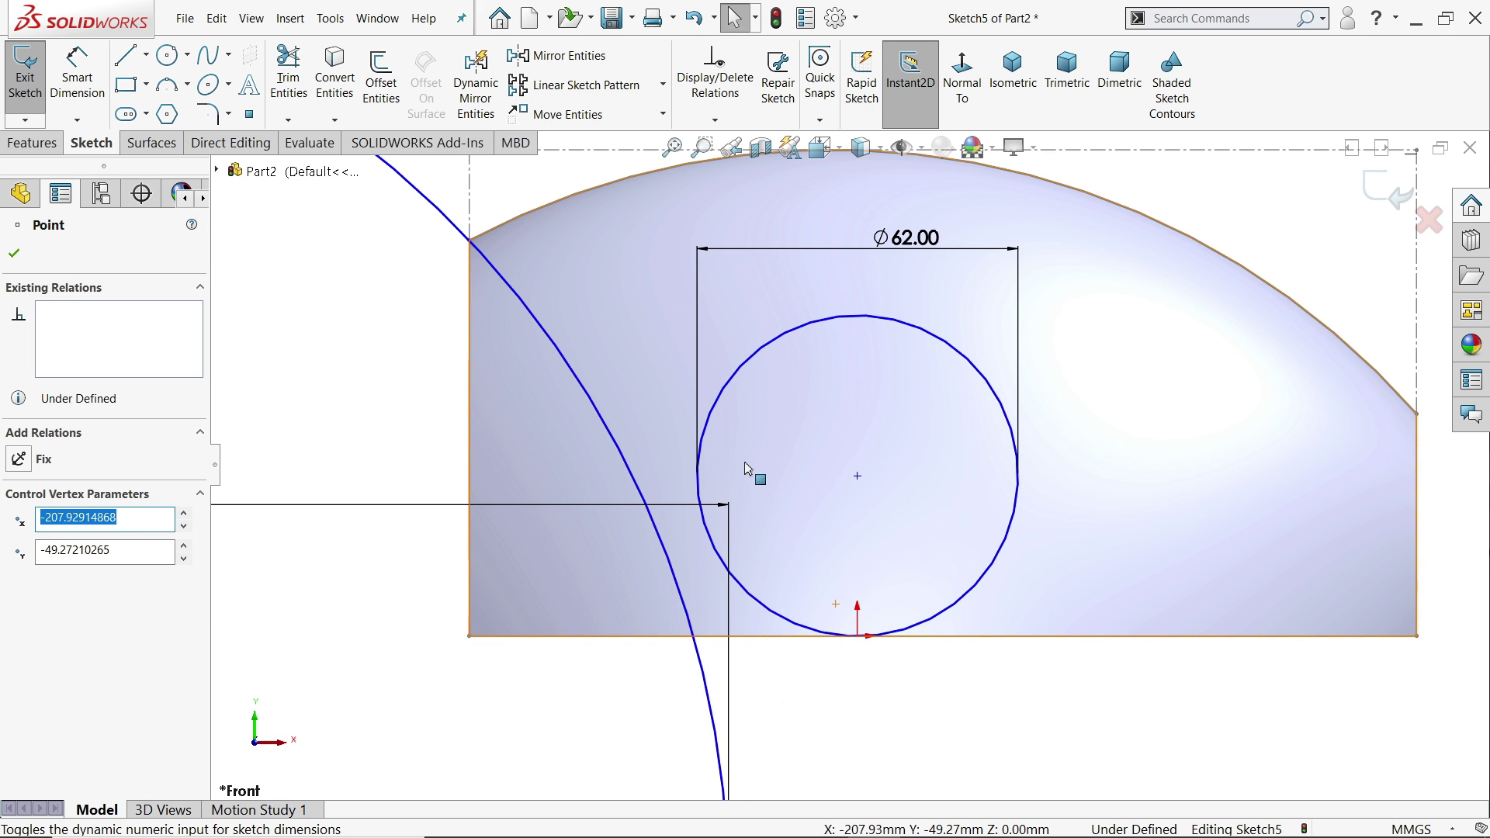
pyautogui.click(583, 516)
pyautogui.click(662, 539)
pyautogui.keyDown('ctrl'); pyautogui.click(707, 536); pyautogui.keyUp('ctrl')
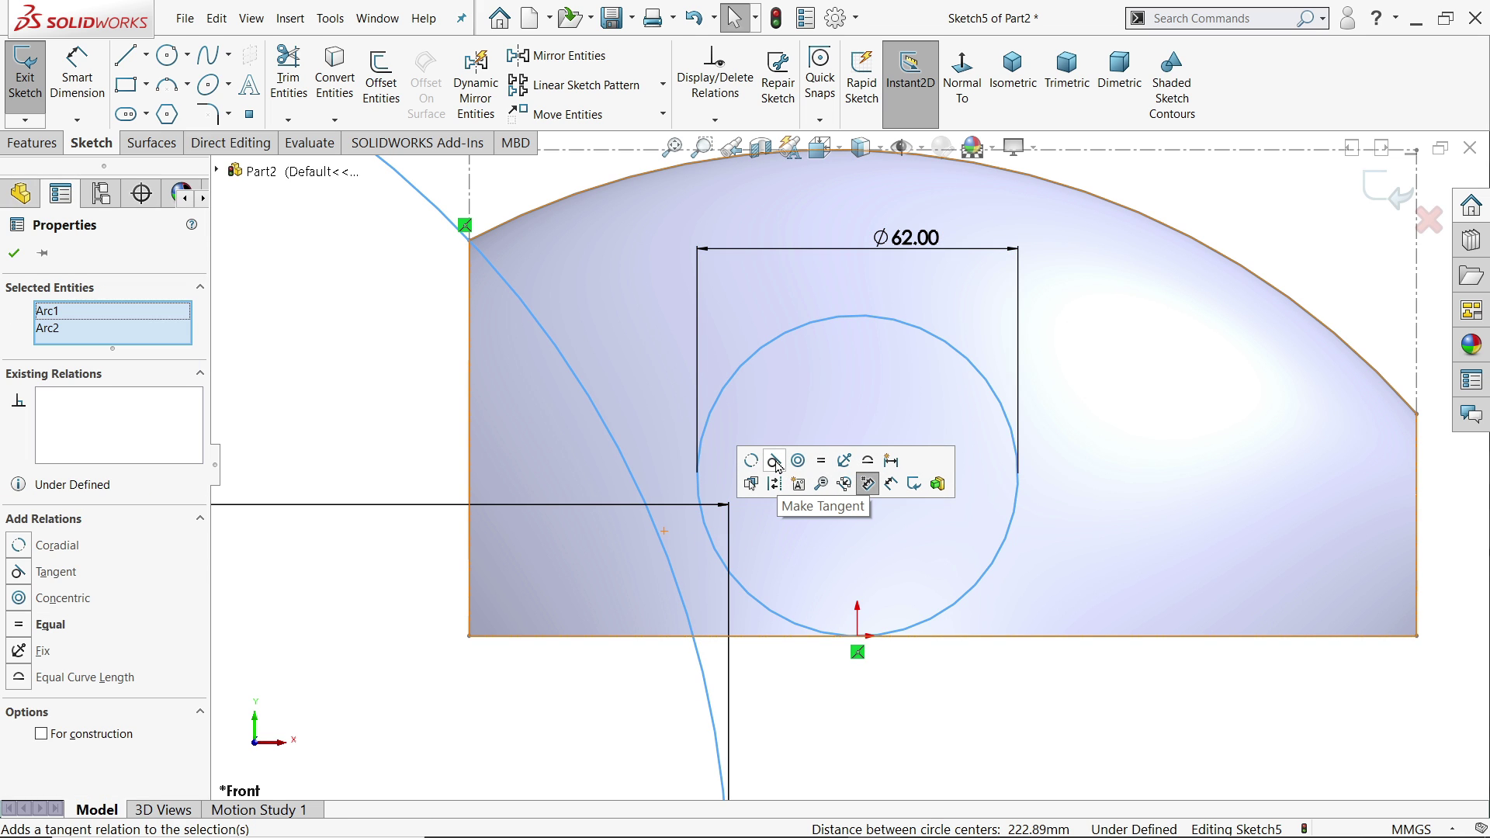
pyautogui.click(767, 485)
pyautogui.press('Escape')
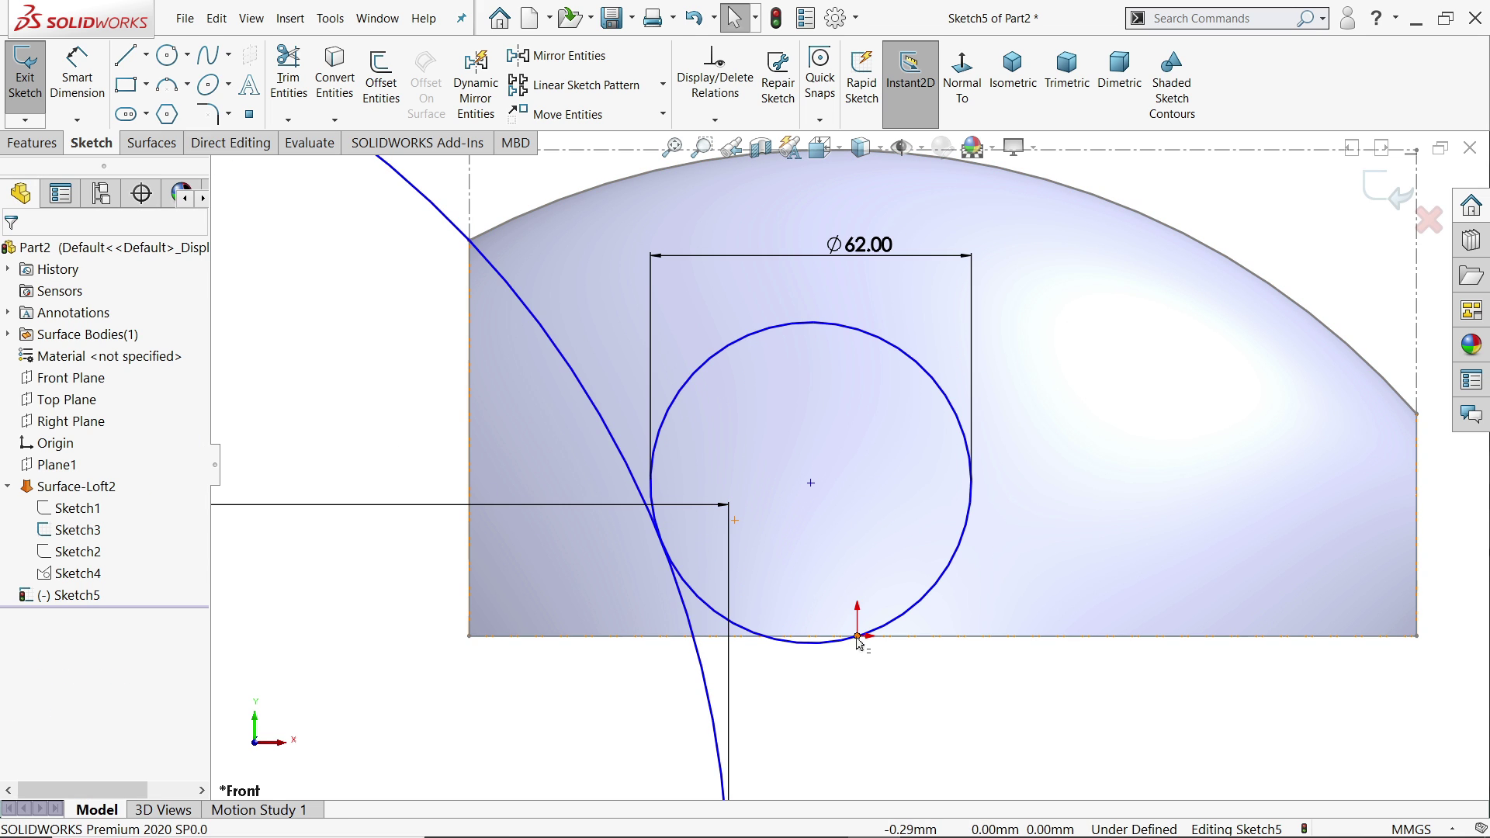
# Align the smaller circle's centre vertically with the origin.
pyautogui.click(858, 637)
pyautogui.keyDown('ctrl'); pyautogui.click(810, 483); pyautogui.keyUp('ctrl')
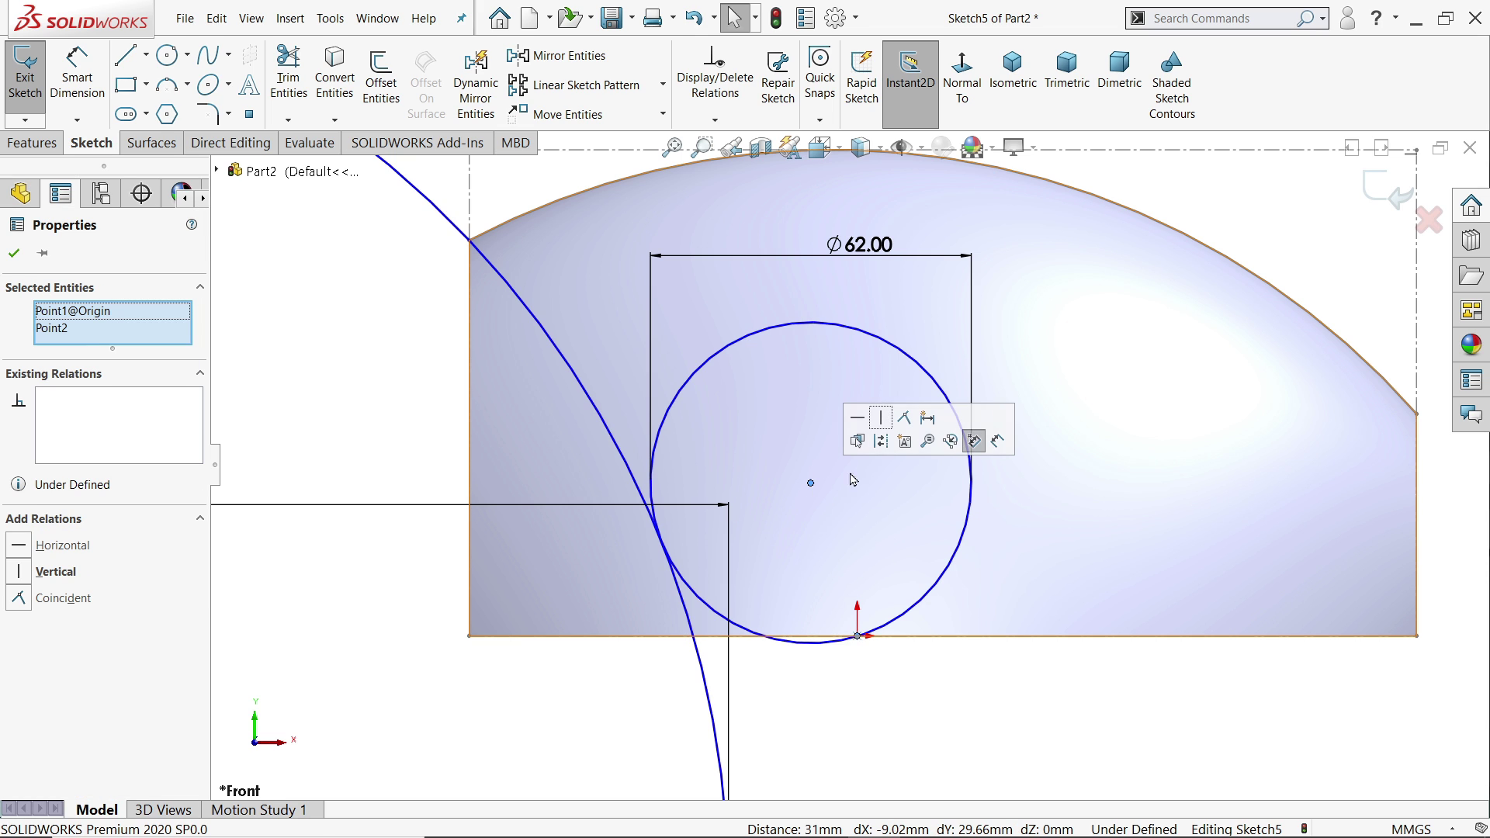
pyautogui.click(881, 418)
pyautogui.click(911, 689)
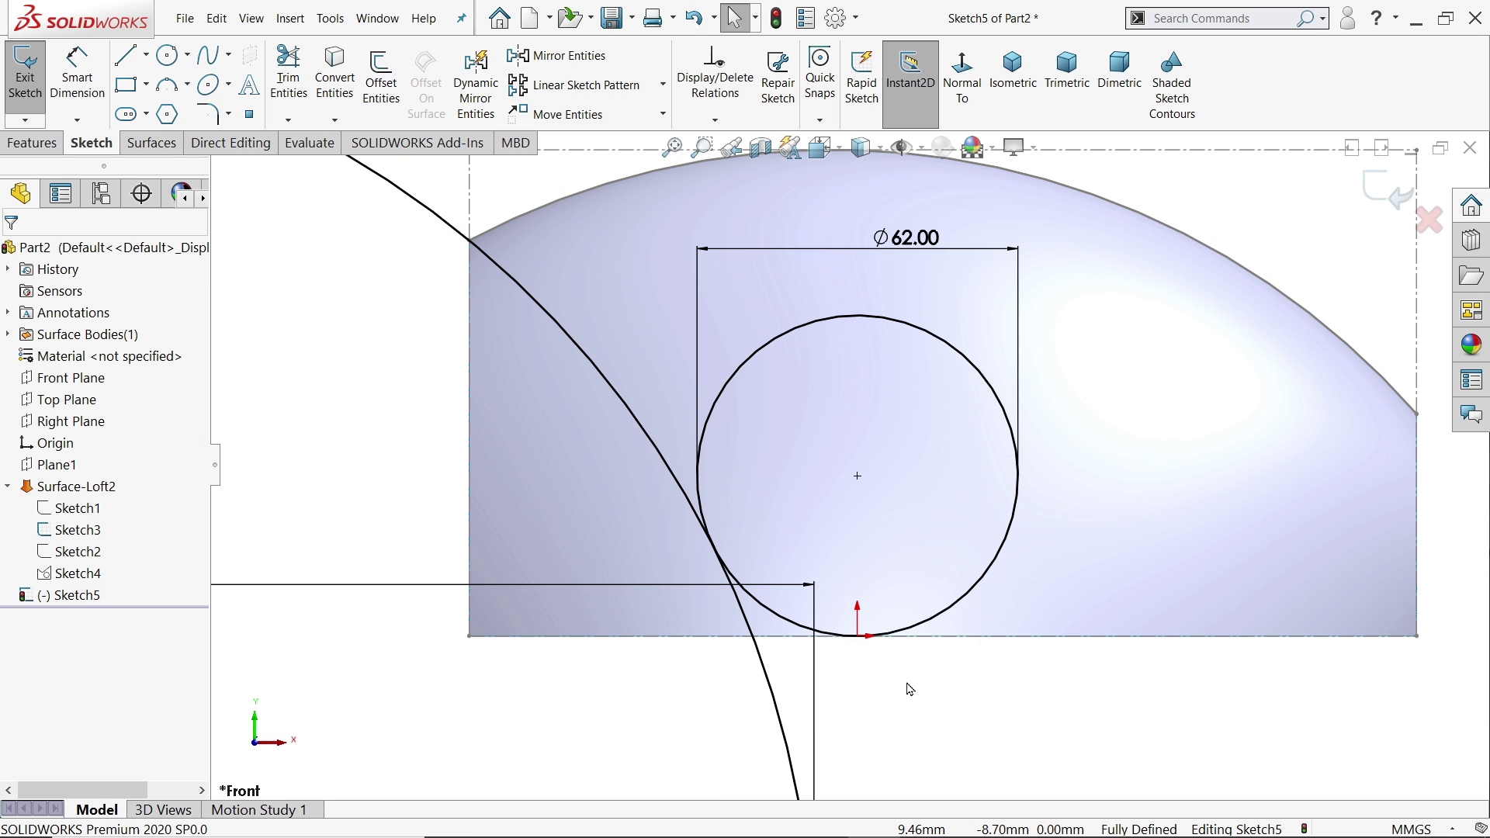
# Sketch a horizontal line from the origin to the lower right corner of the Sketch3 construction rectangle.
pyautogui.scroll(2, 850, 457)
pyautogui.click(127, 62)
pyautogui.scroll(-2, 1030, 389)
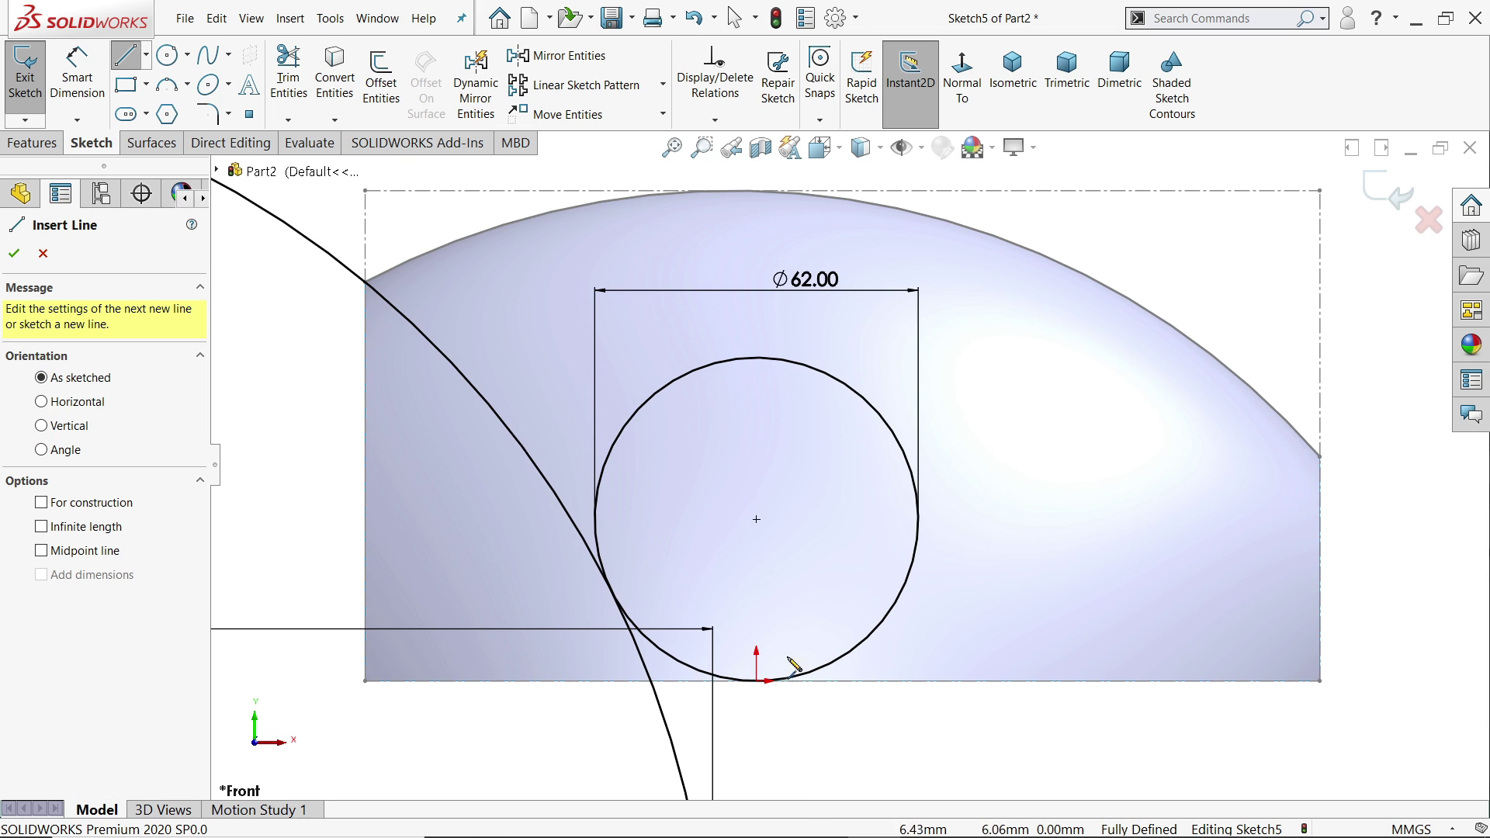
pyautogui.click(757, 681)
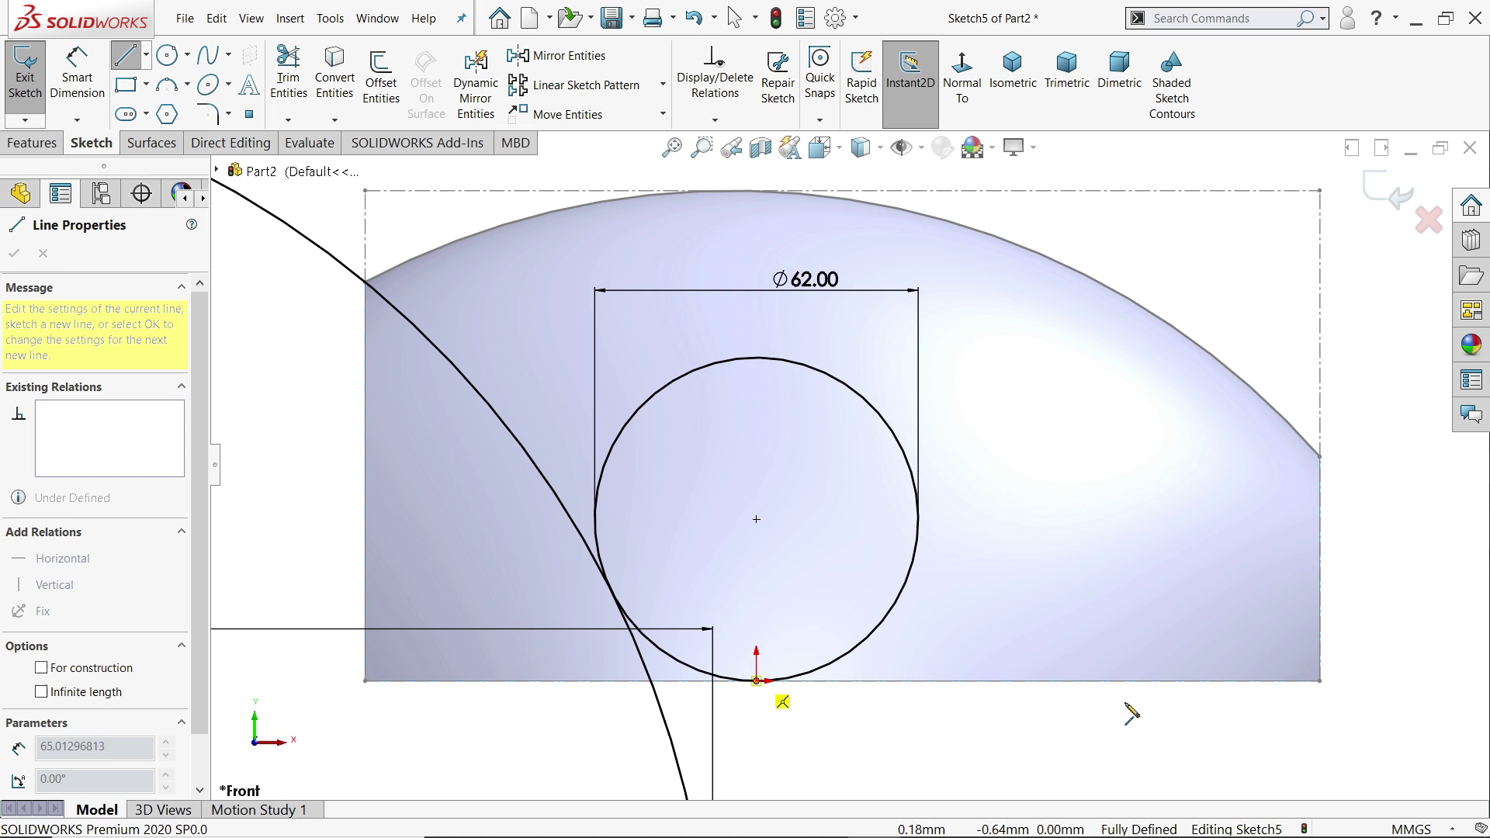
pyautogui.click(1320, 681)
pyautogui.rightClick(1213, 552)
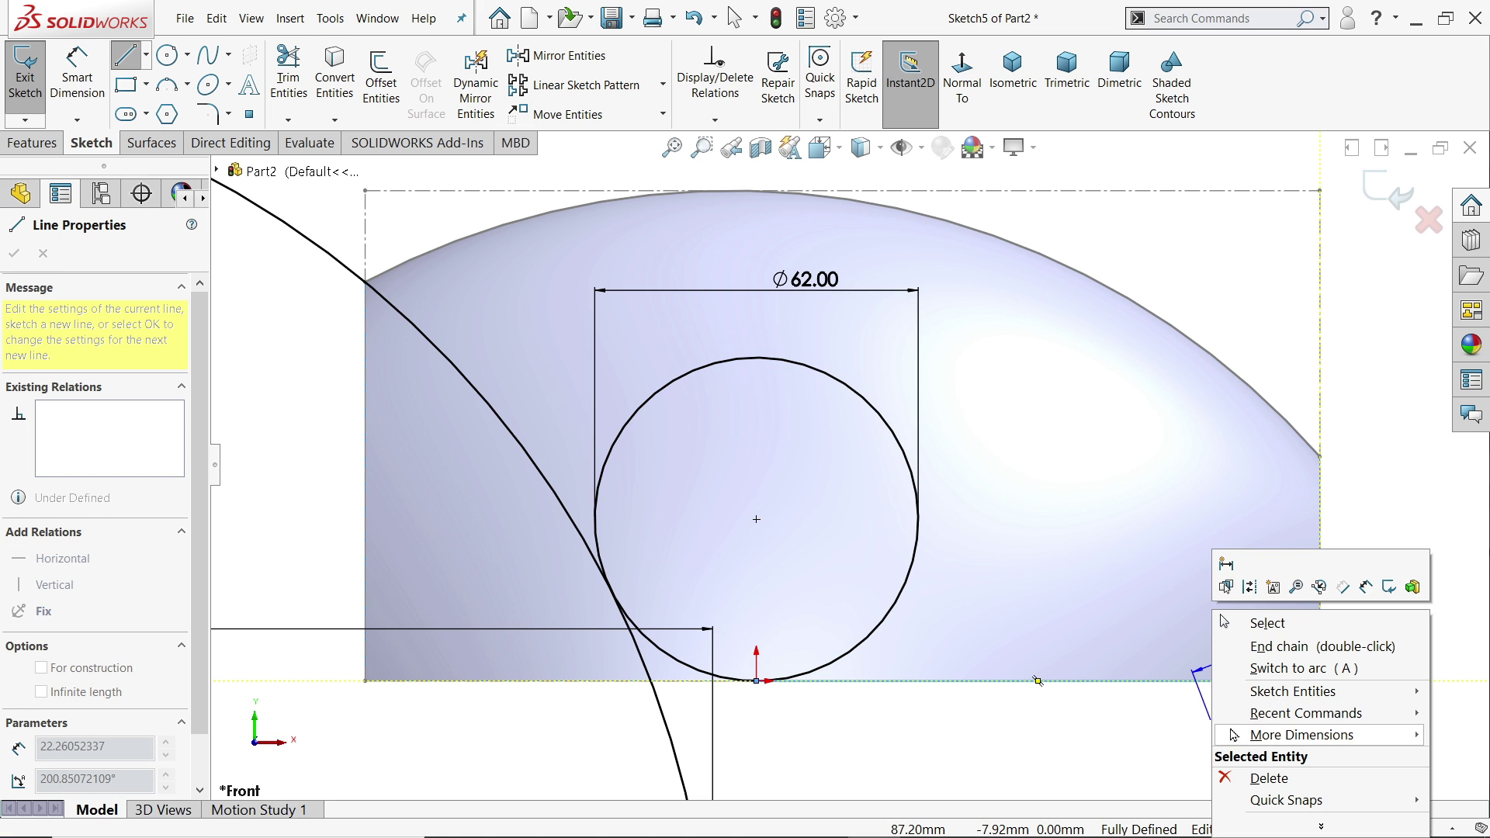
pyautogui.click(1264, 618)
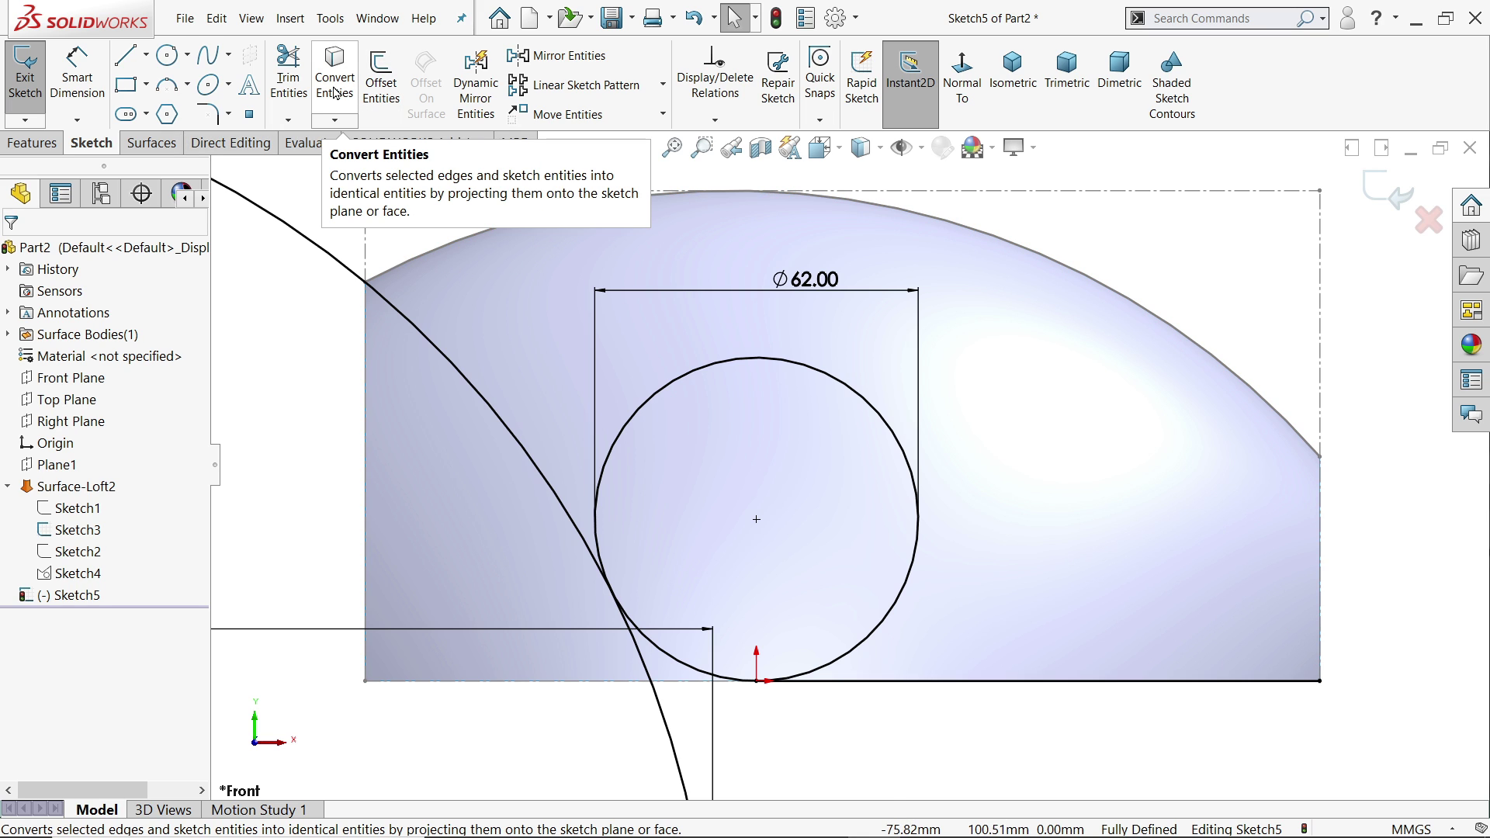
pyautogui.click(288, 74)
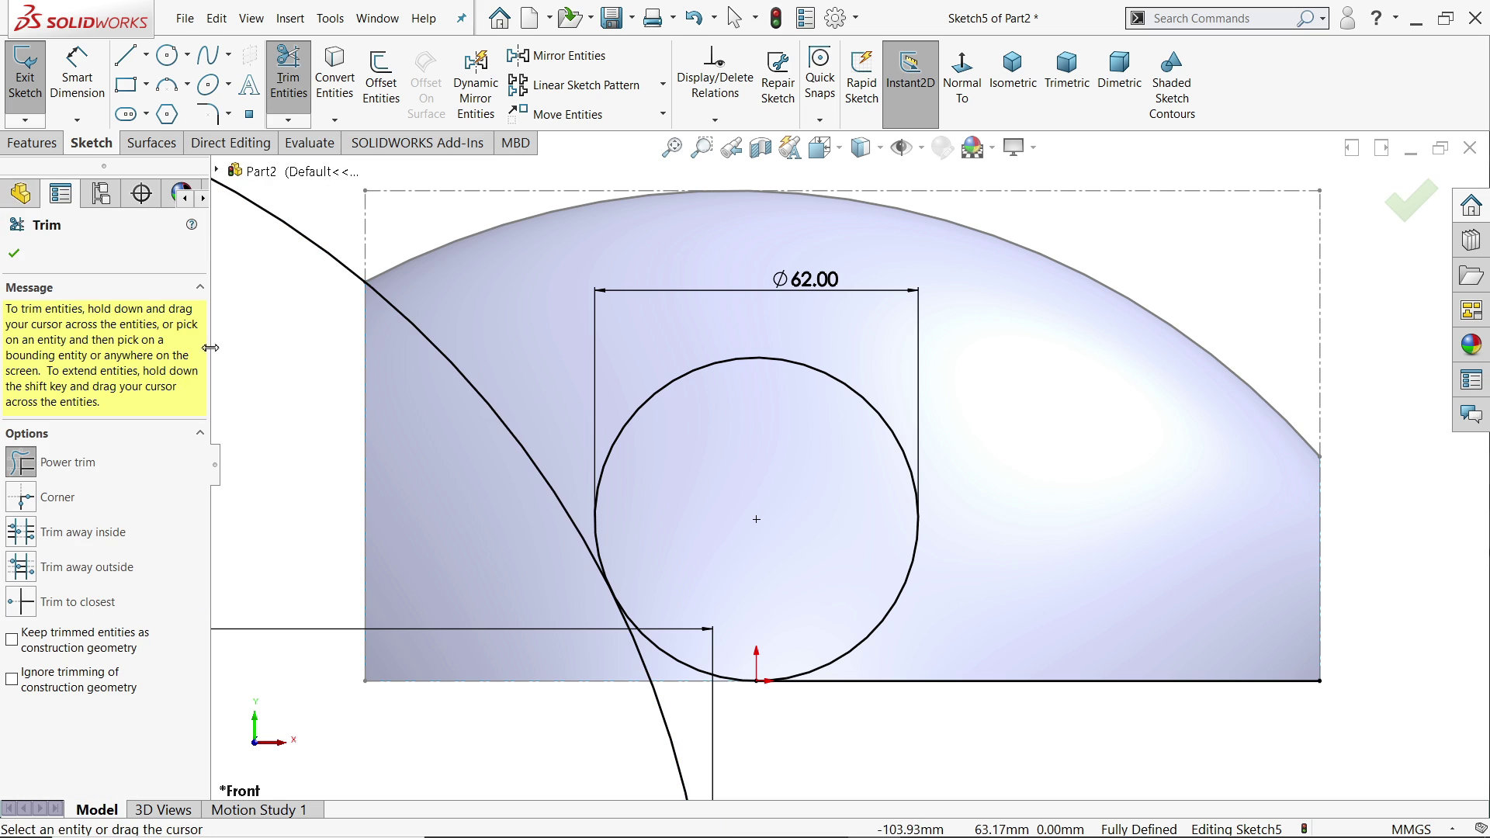
pyautogui.moveTo(322, 209); pyautogui.dragTo(309, 249)
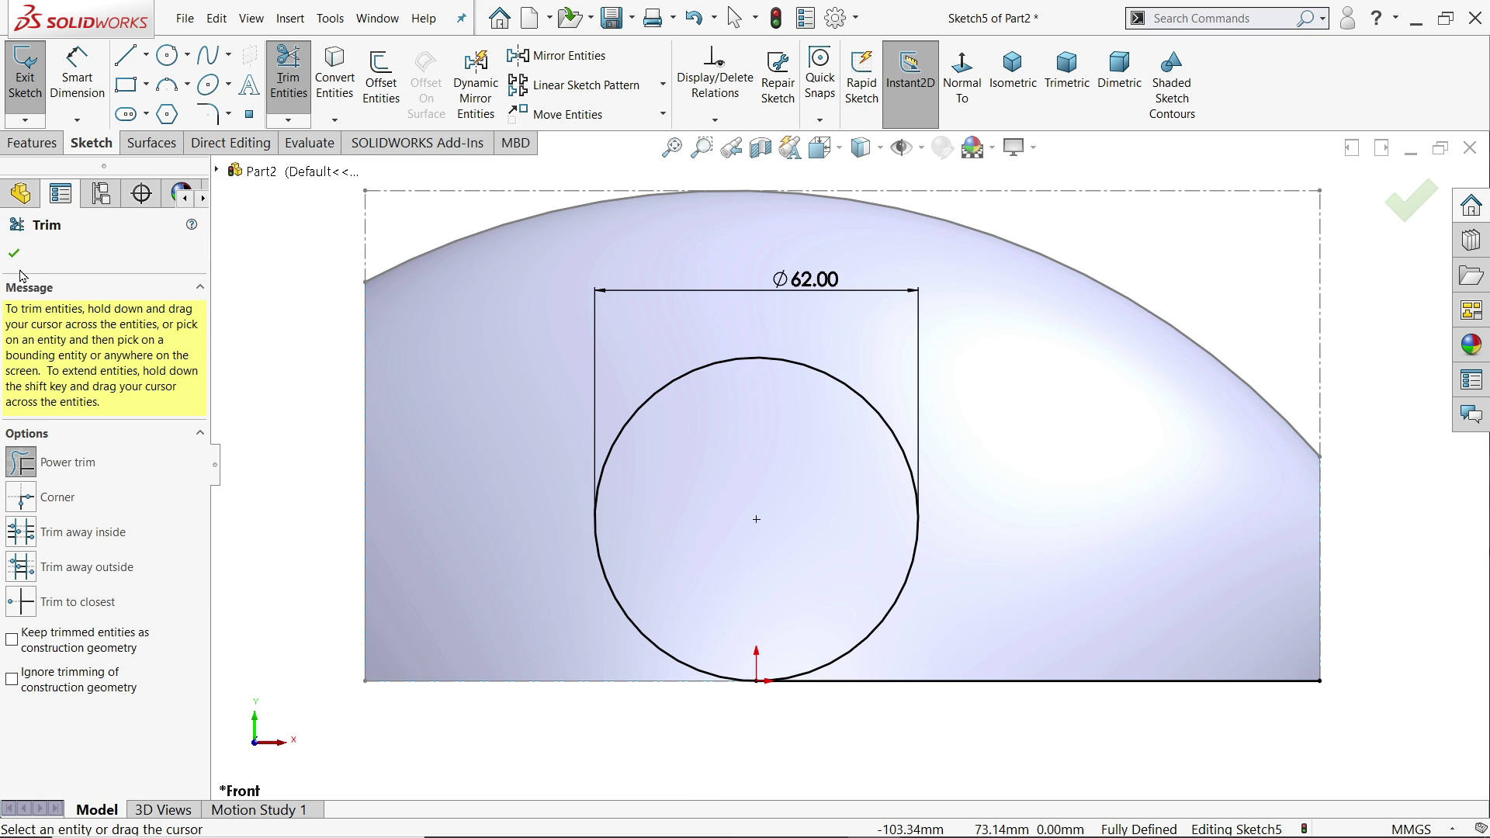
pyautogui.click(693, 17)
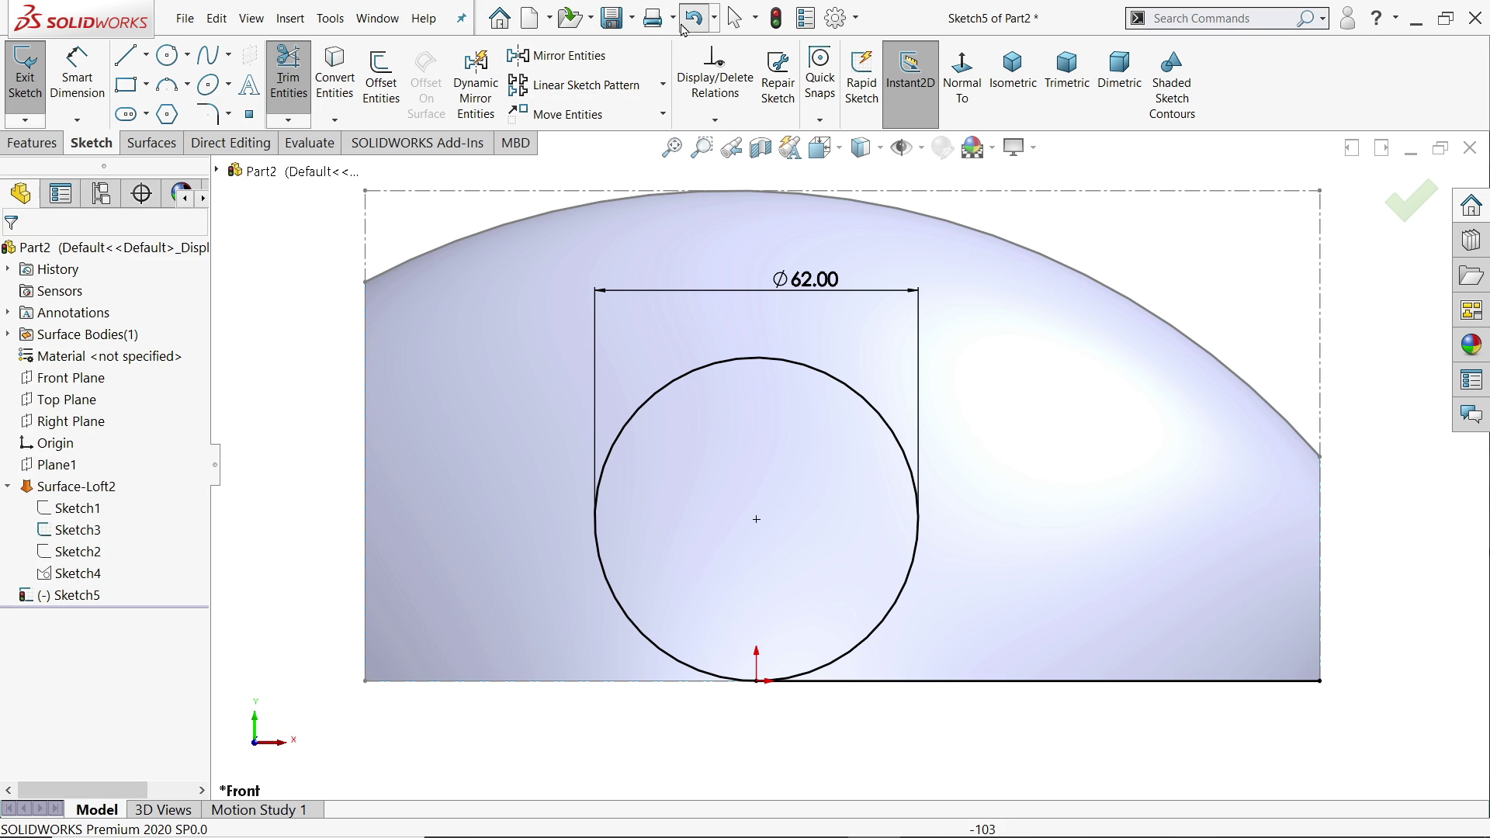
# Convert the upper arc of Sketch3 into an entity of the current sketch and check its on-edge relation.
pyautogui.click(520, 229)
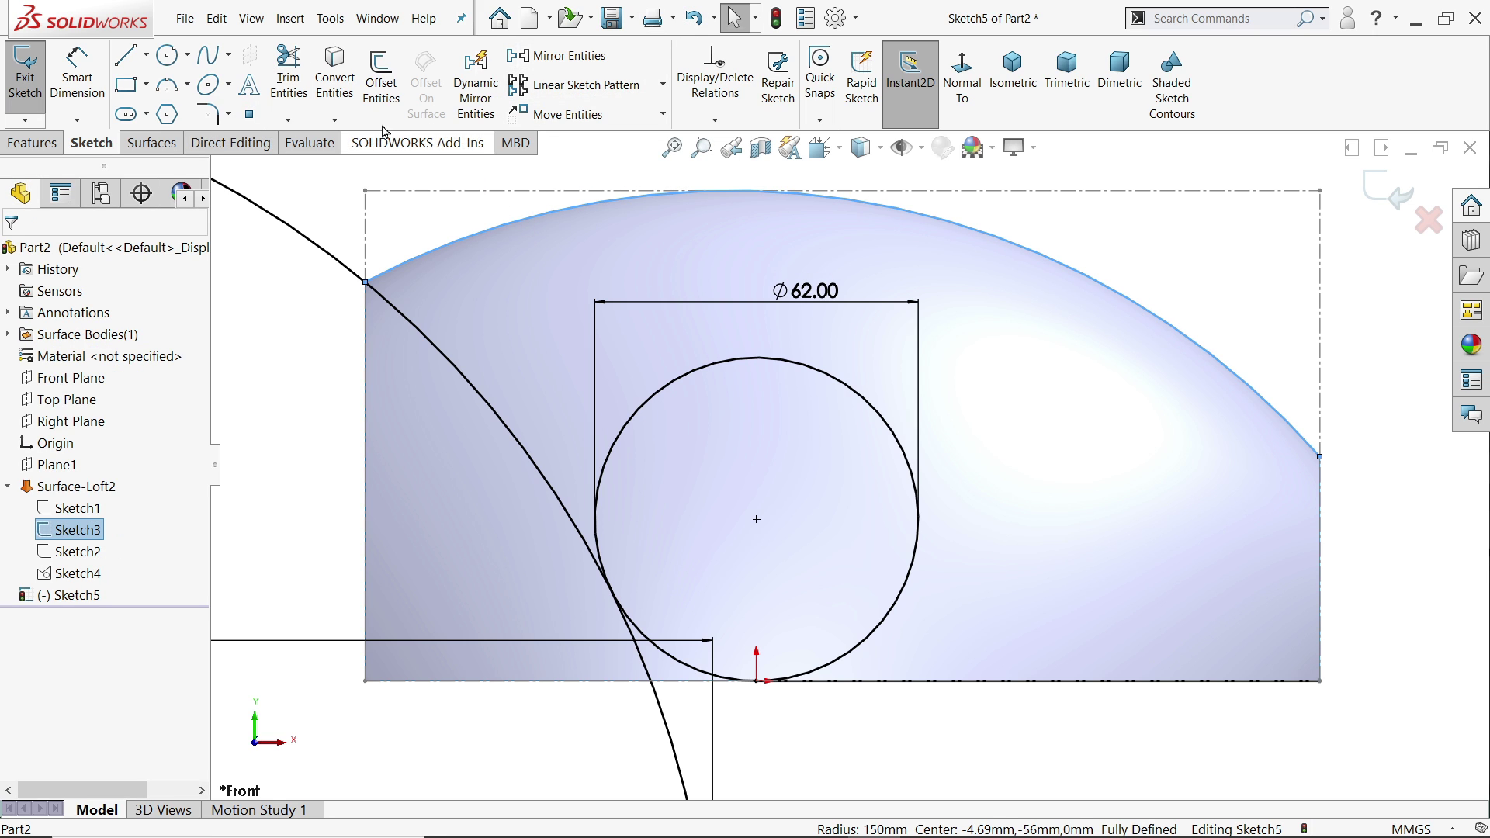
pyautogui.press('Escape')
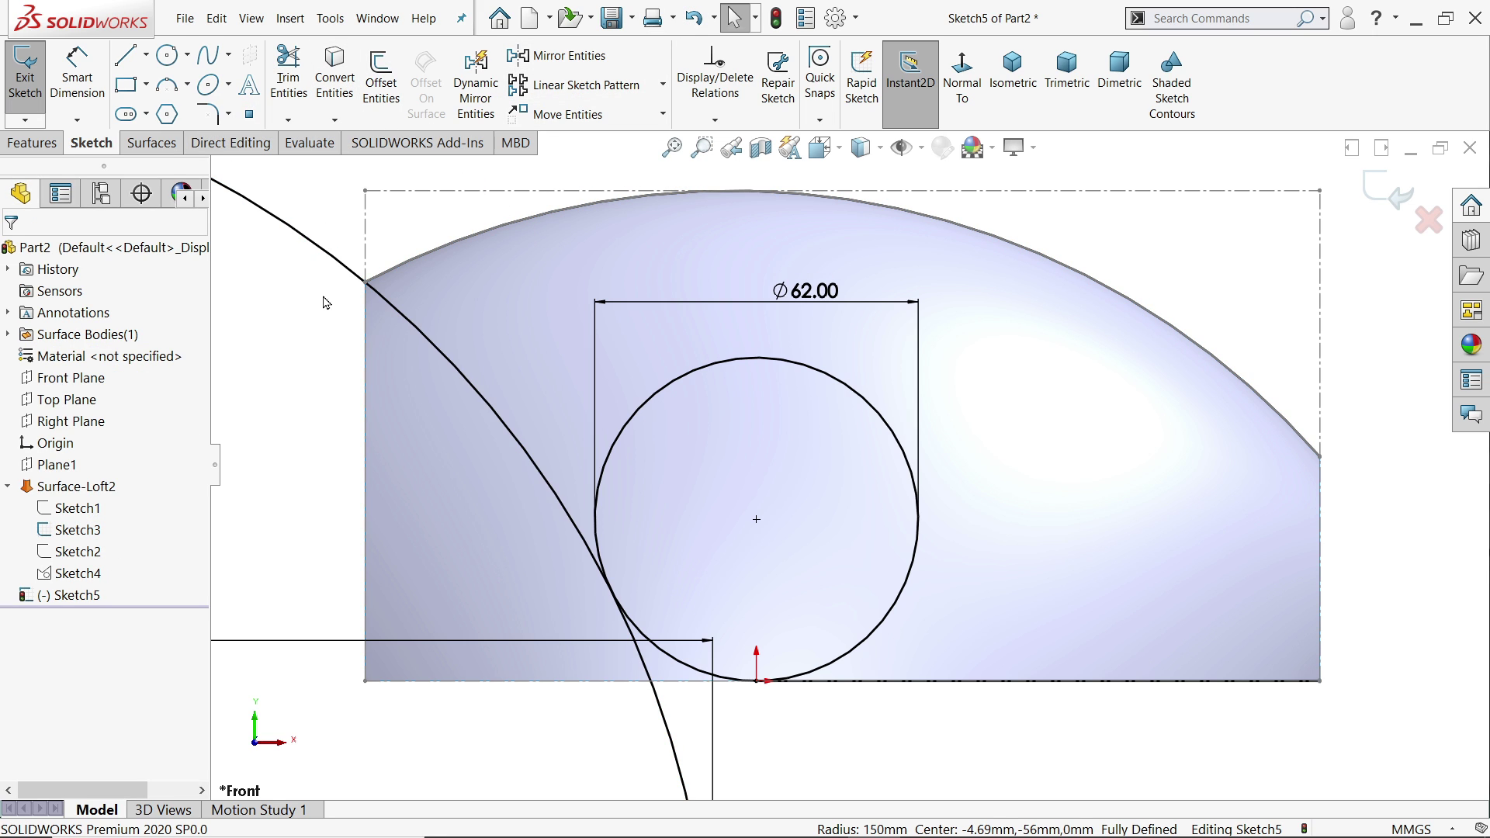
pyautogui.click(534, 214)
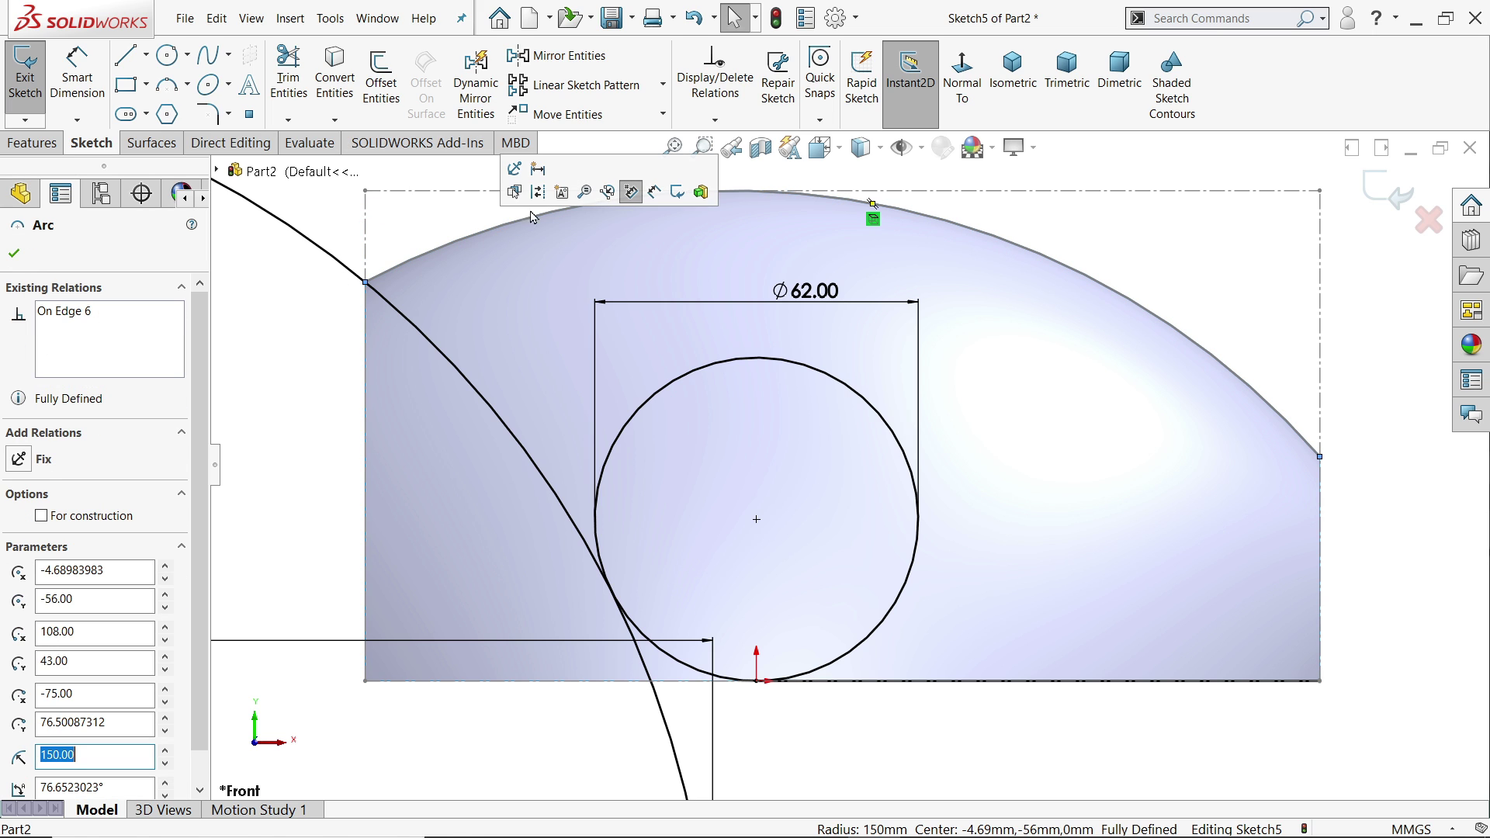
pyautogui.press('Escape')
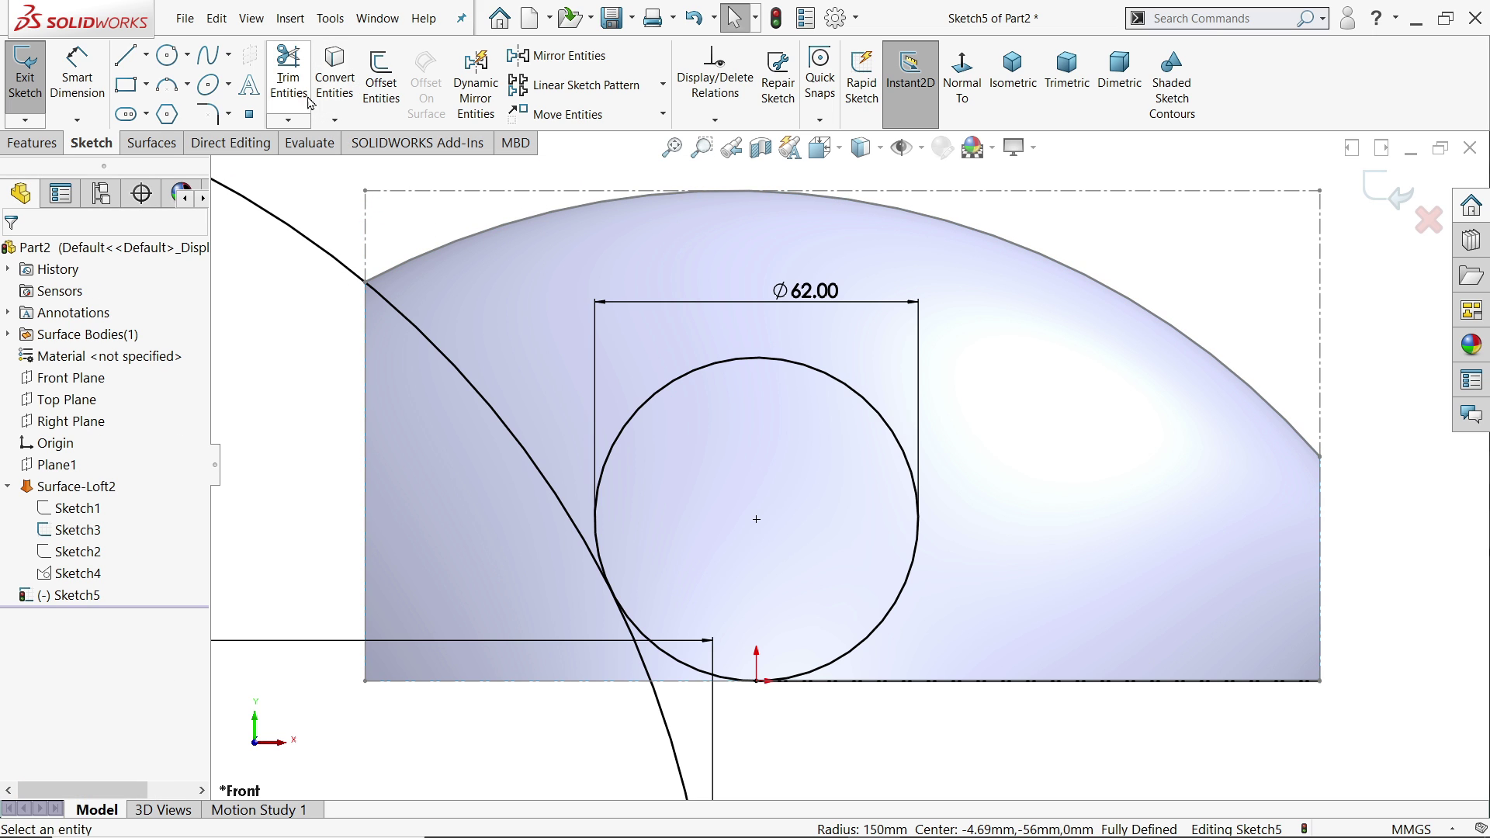
# Trim both circles to leave a smooth curve from the upper arc's left endpoint to the start of the horizontal line.
pyautogui.click(289, 74)
pyautogui.moveTo(295, 225)
pyautogui.mouseDown()
pyautogui.moveTo(306, 282)
pyautogui.moveTo(393, 300)
pyautogui.mouseUp()
pyautogui.scroll(-2, 729, 685)
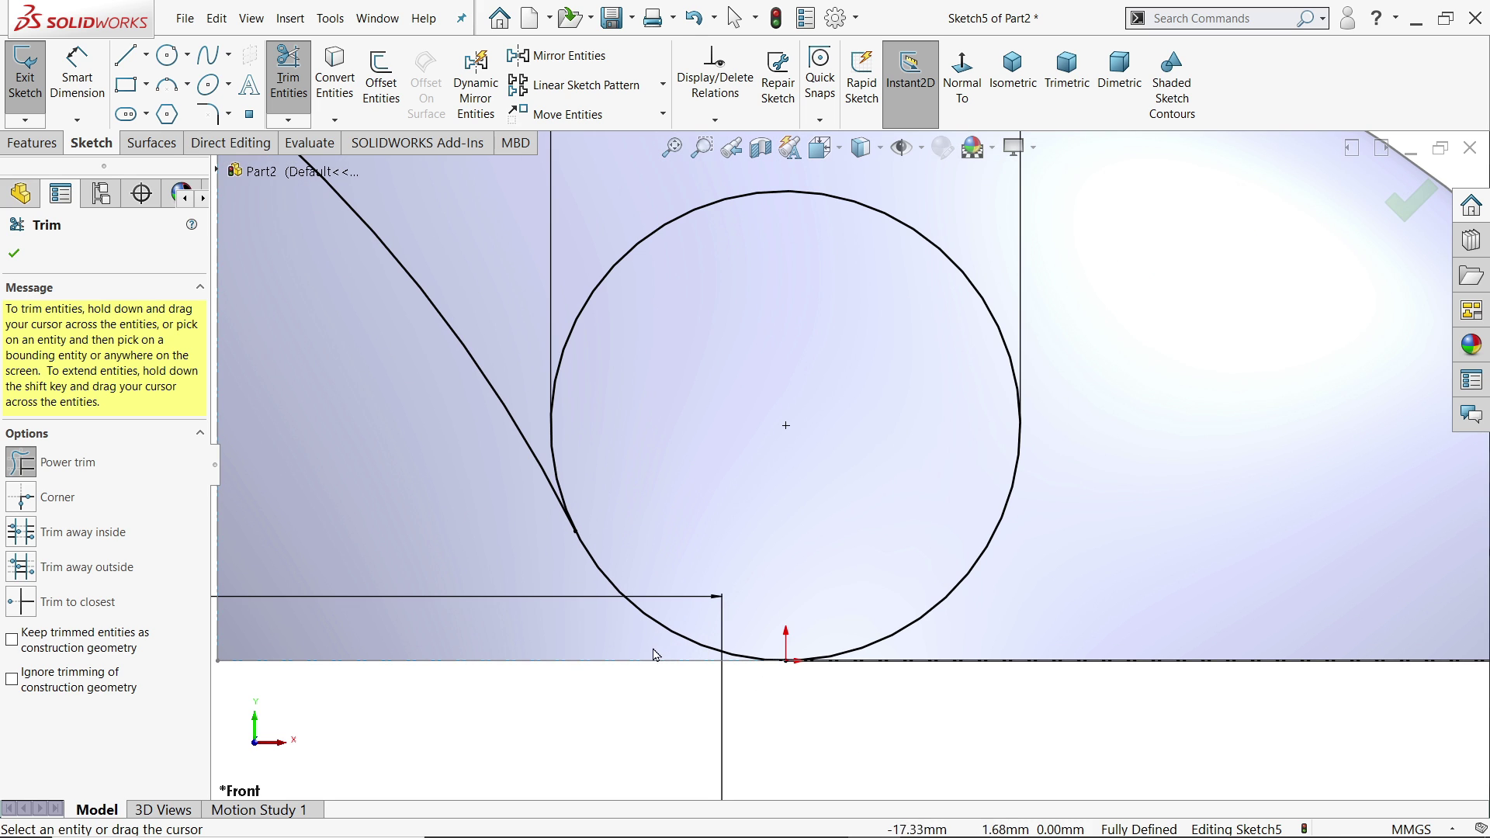
pyautogui.press('z')
pyautogui.press('z')
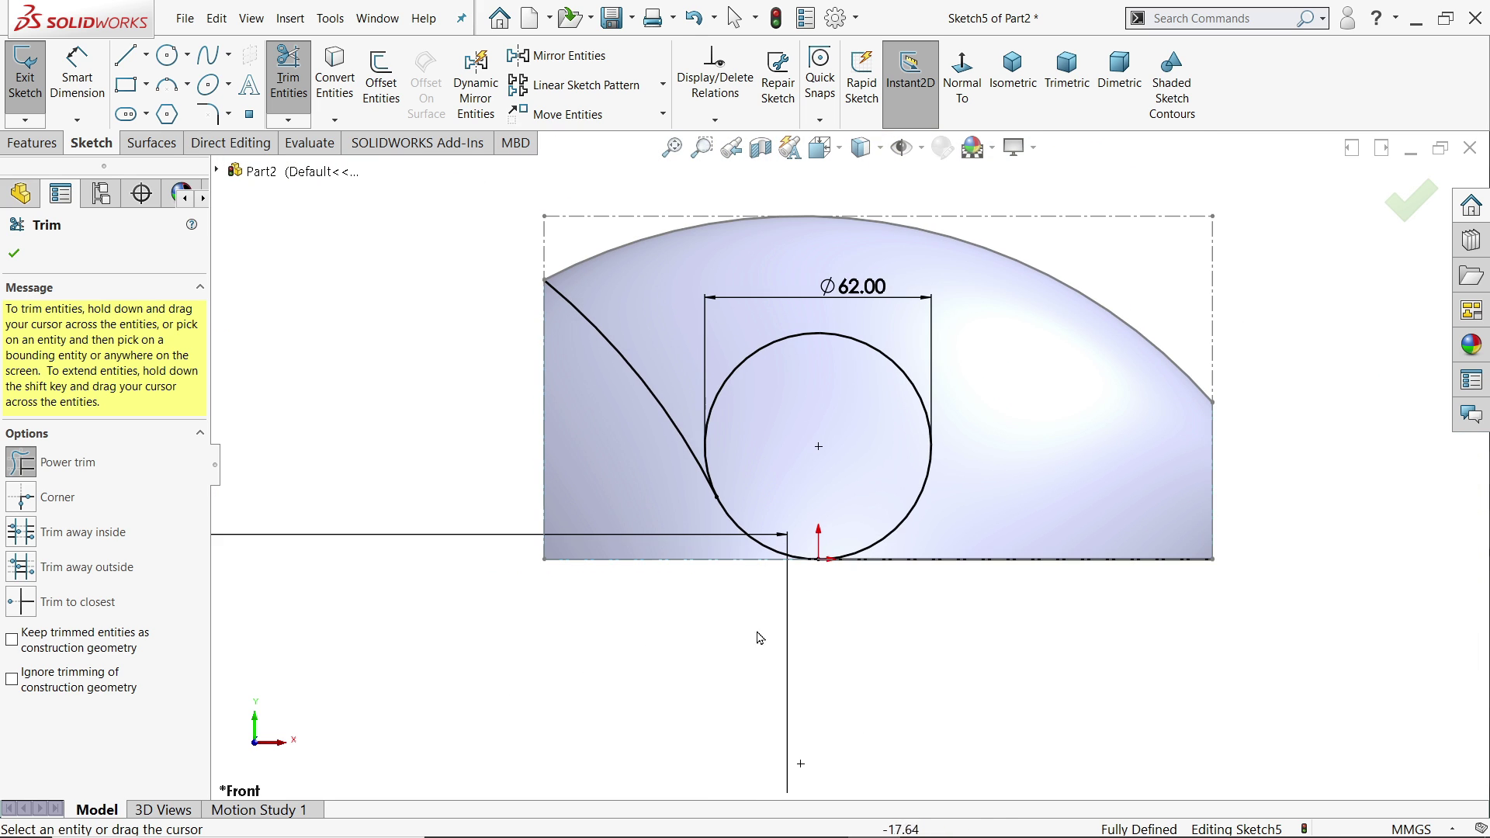
pyautogui.scroll(-3, 807, 591)
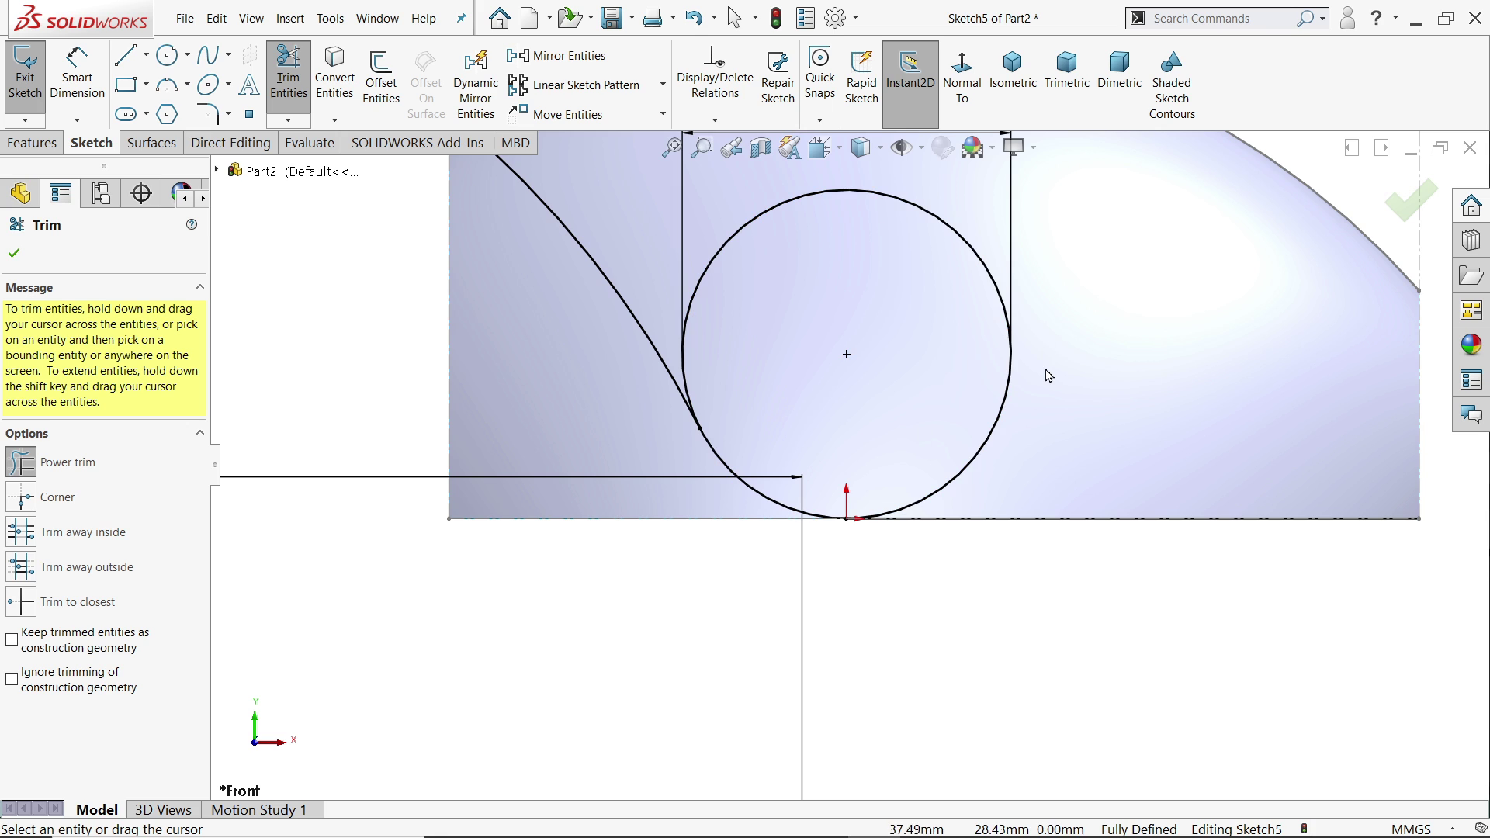
pyautogui.moveTo(1049, 376); pyautogui.dragTo(976, 372)
pyautogui.press('z')
pyautogui.scroll(-2, 822, 535)
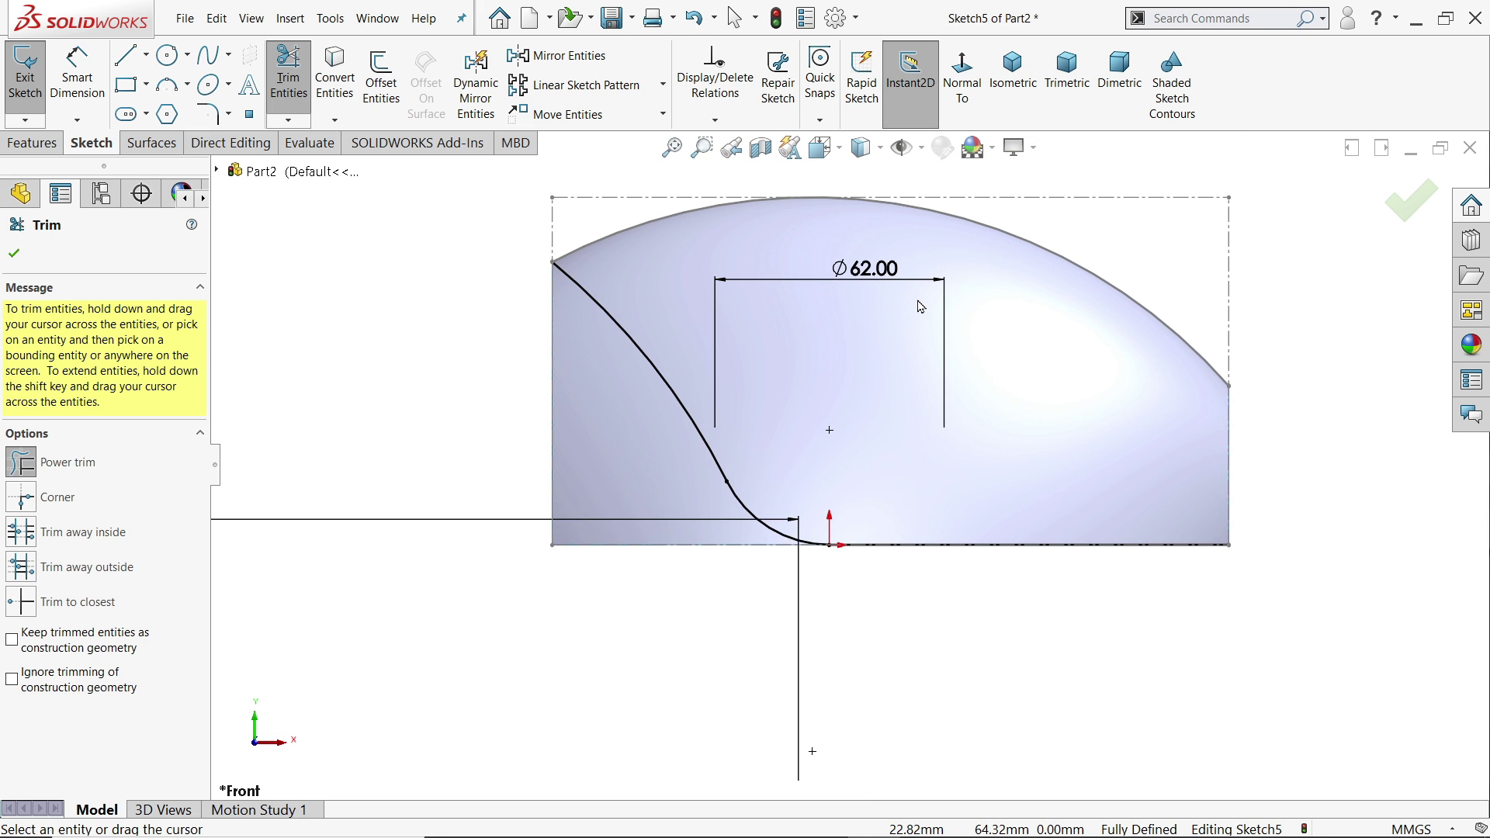
pyautogui.moveTo(976, 594)
pyautogui.mouseDown(button='middle')
pyautogui.moveTo(931, 544)
pyautogui.moveTo(466, 388)
pyautogui.moveTo(150, 325)
pyautogui.mouseUp(button='middle')
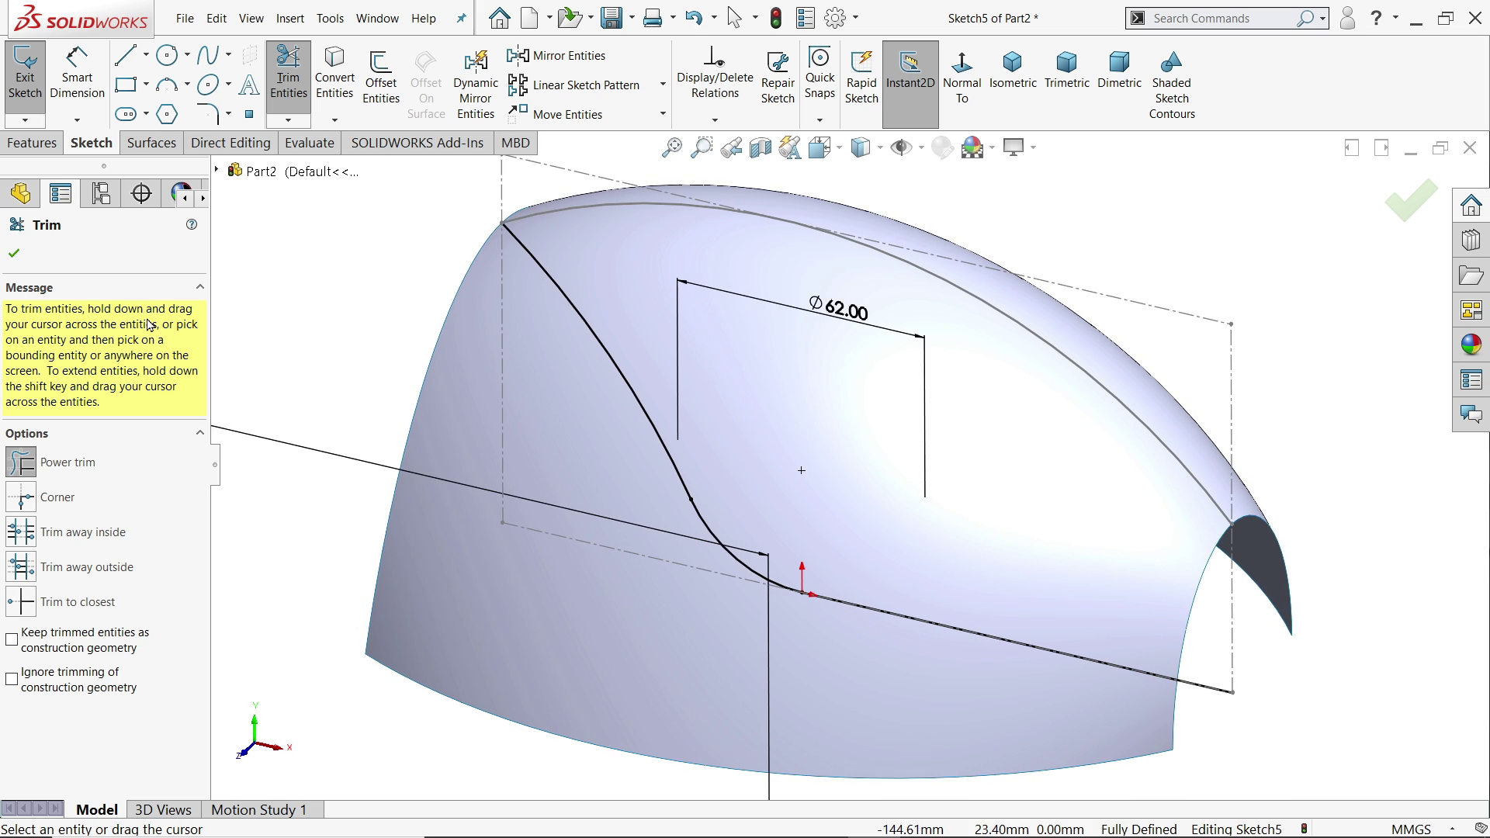
pyautogui.click(14, 254)
# Switch the converted upper arc from construction to regular sketch geometry.
pyautogui.scroll(3, 849, 466)
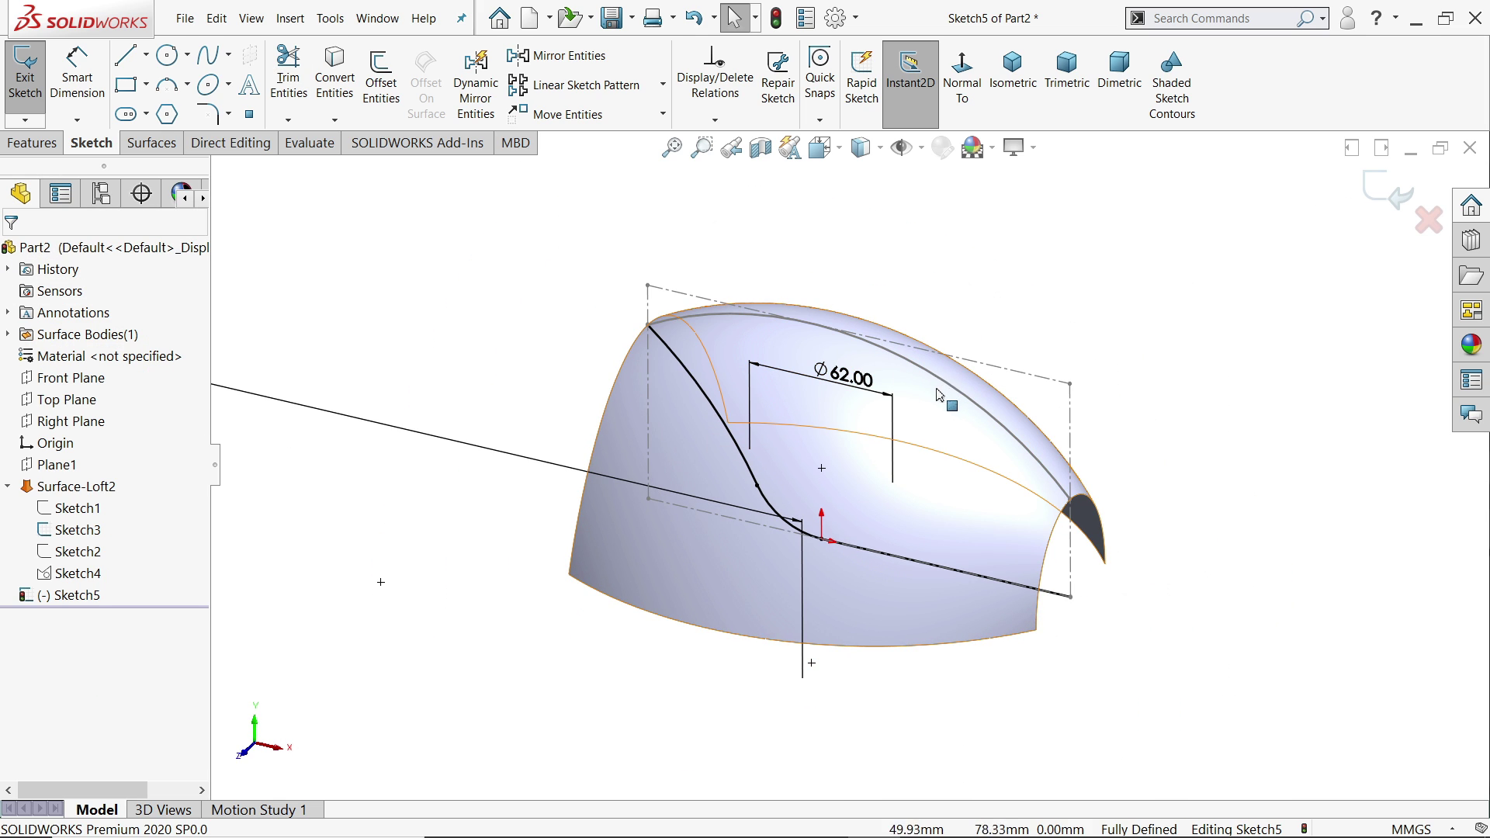
pyautogui.click(985, 391)
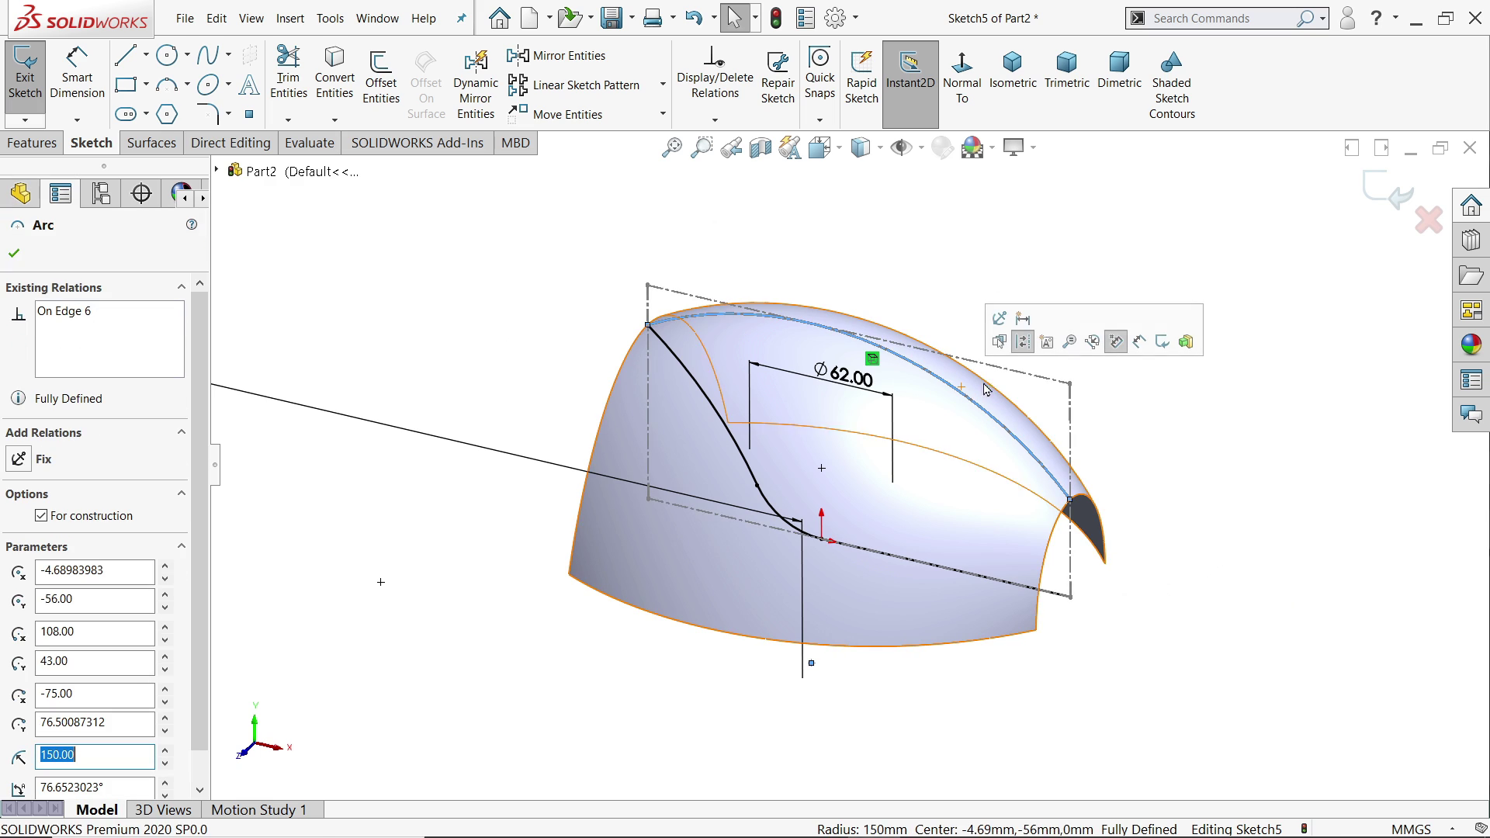
pyautogui.click(1021, 344)
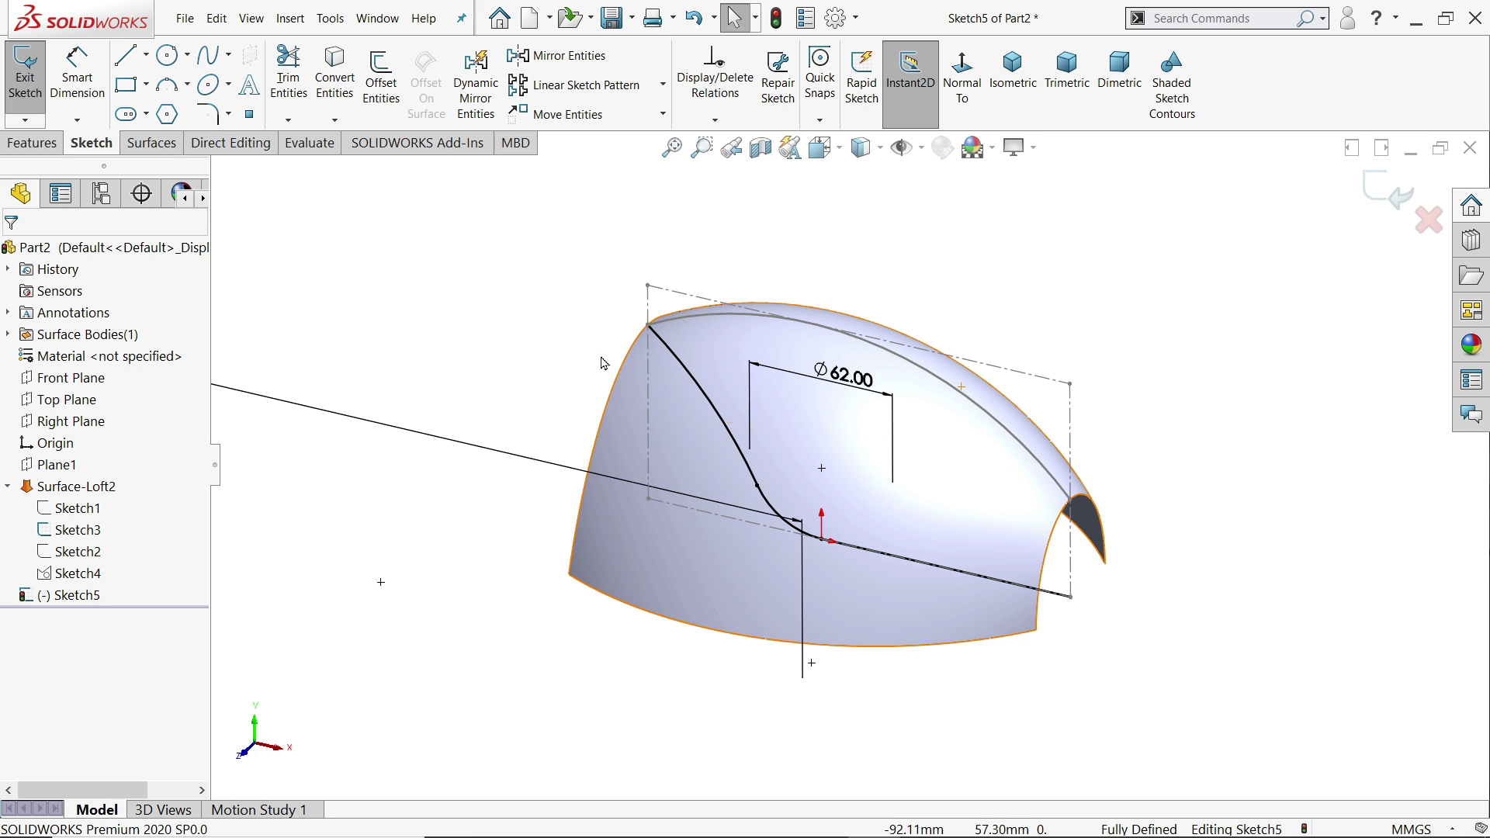
# Trim the lofted surface with Sketch5 as the trim tool, keeping the larger portion to the right of the curve.
pyautogui.click(149, 144)
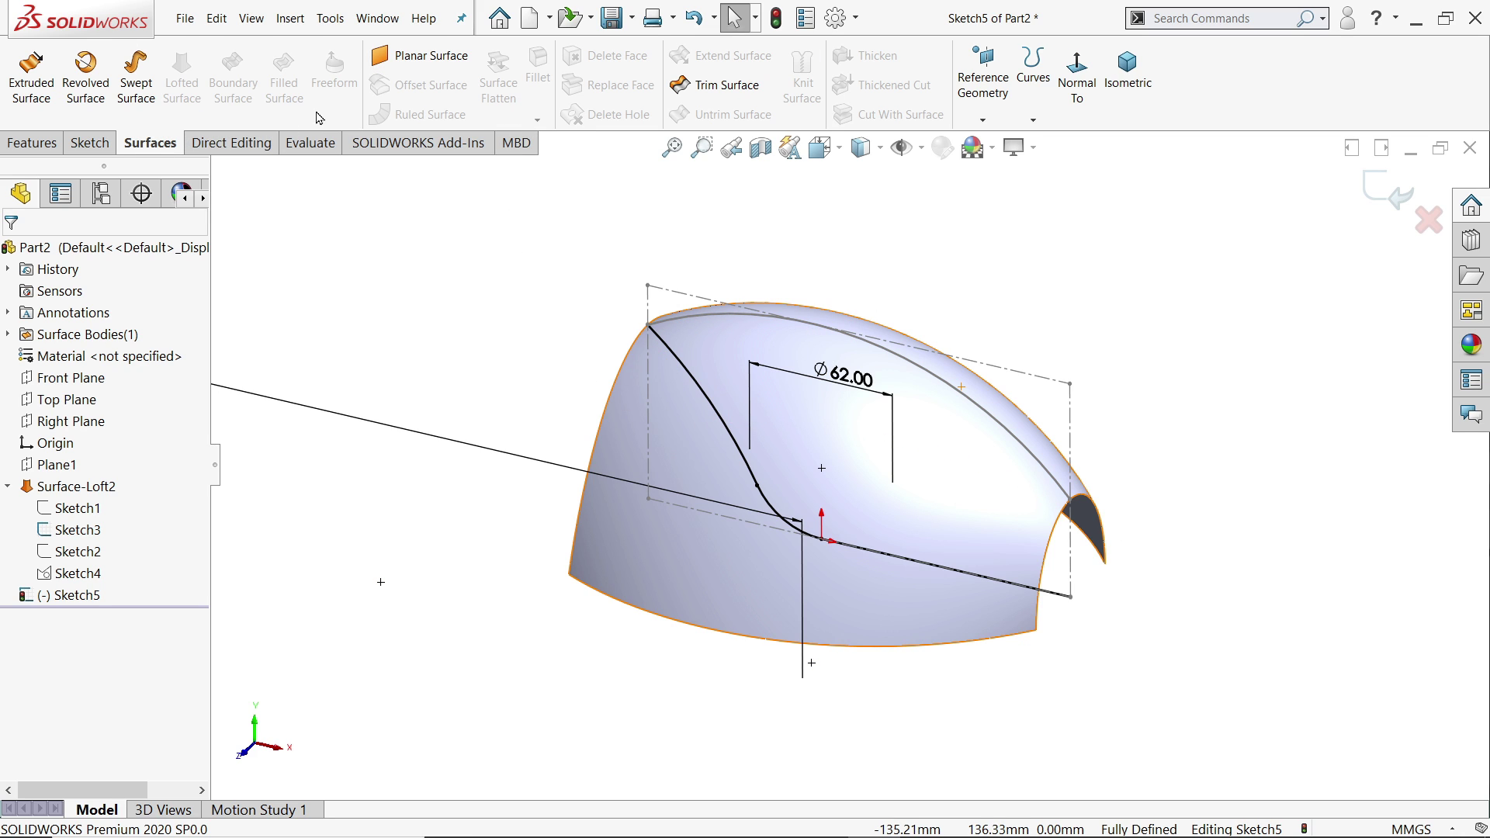
pyautogui.click(726, 92)
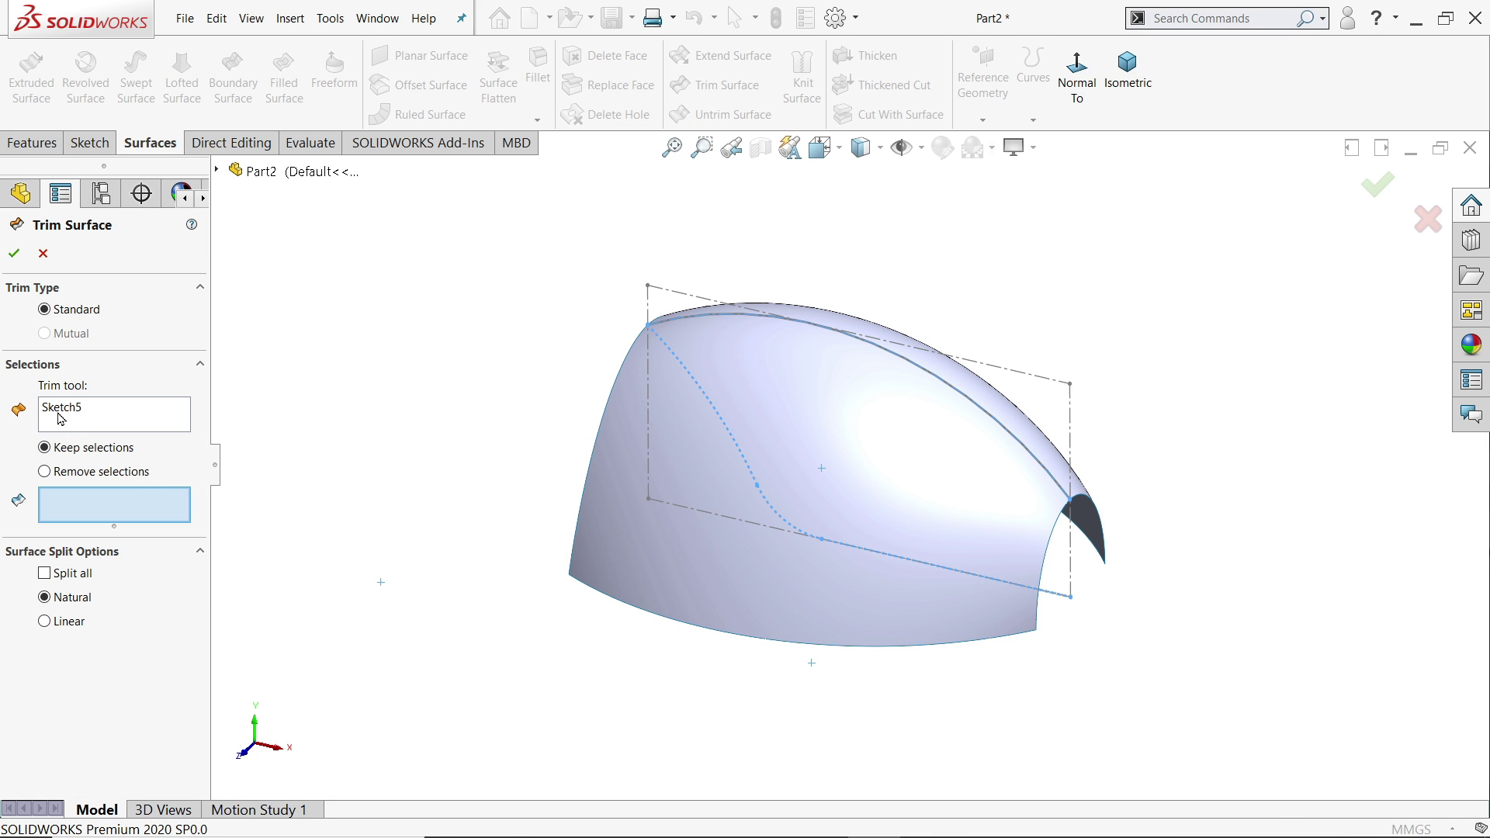
pyautogui.click(60, 419)
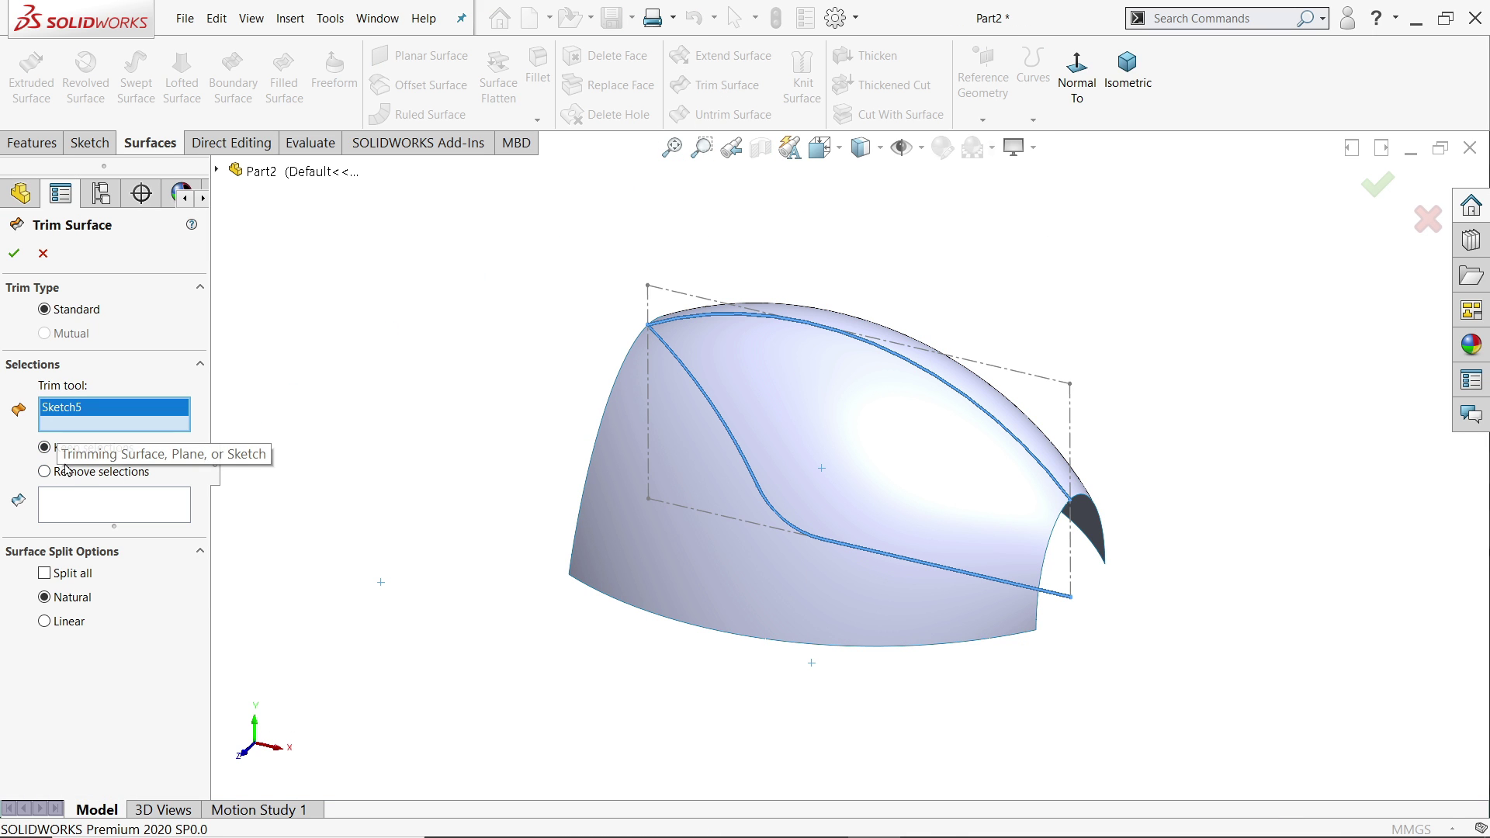
pyautogui.click(93, 505)
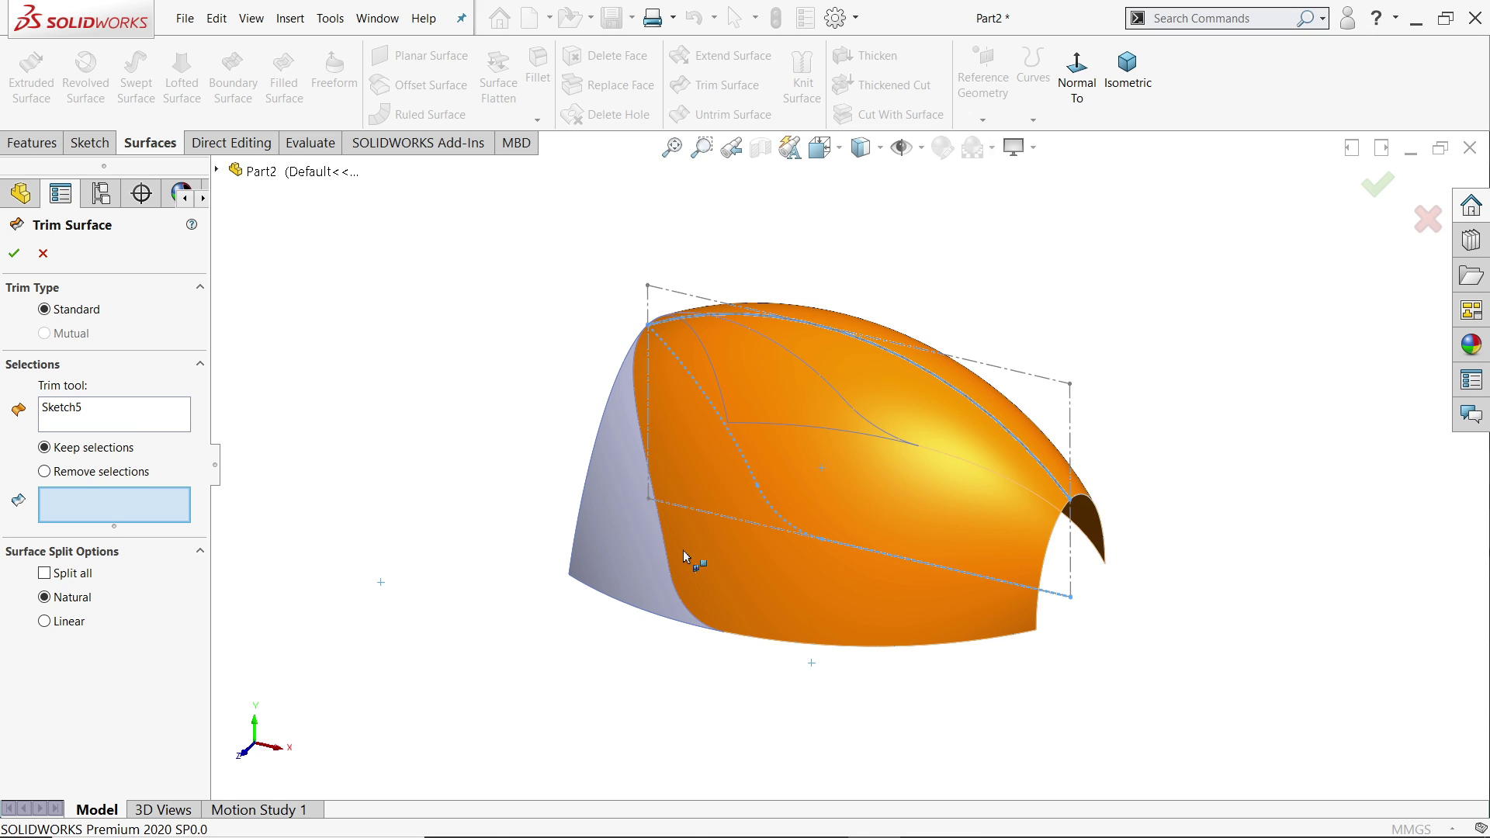
pyautogui.click(683, 554)
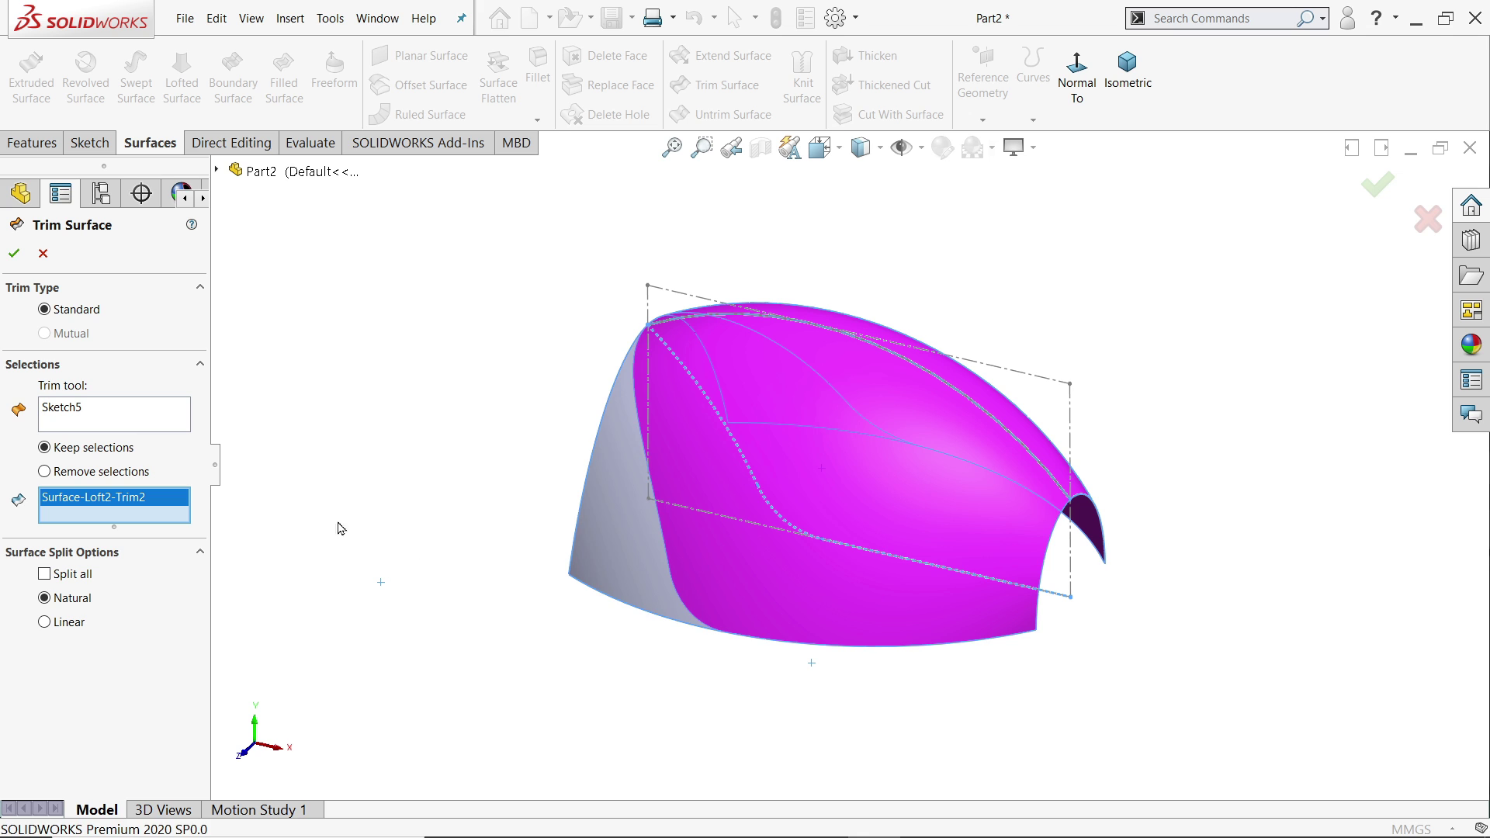
pyautogui.click(14, 255)
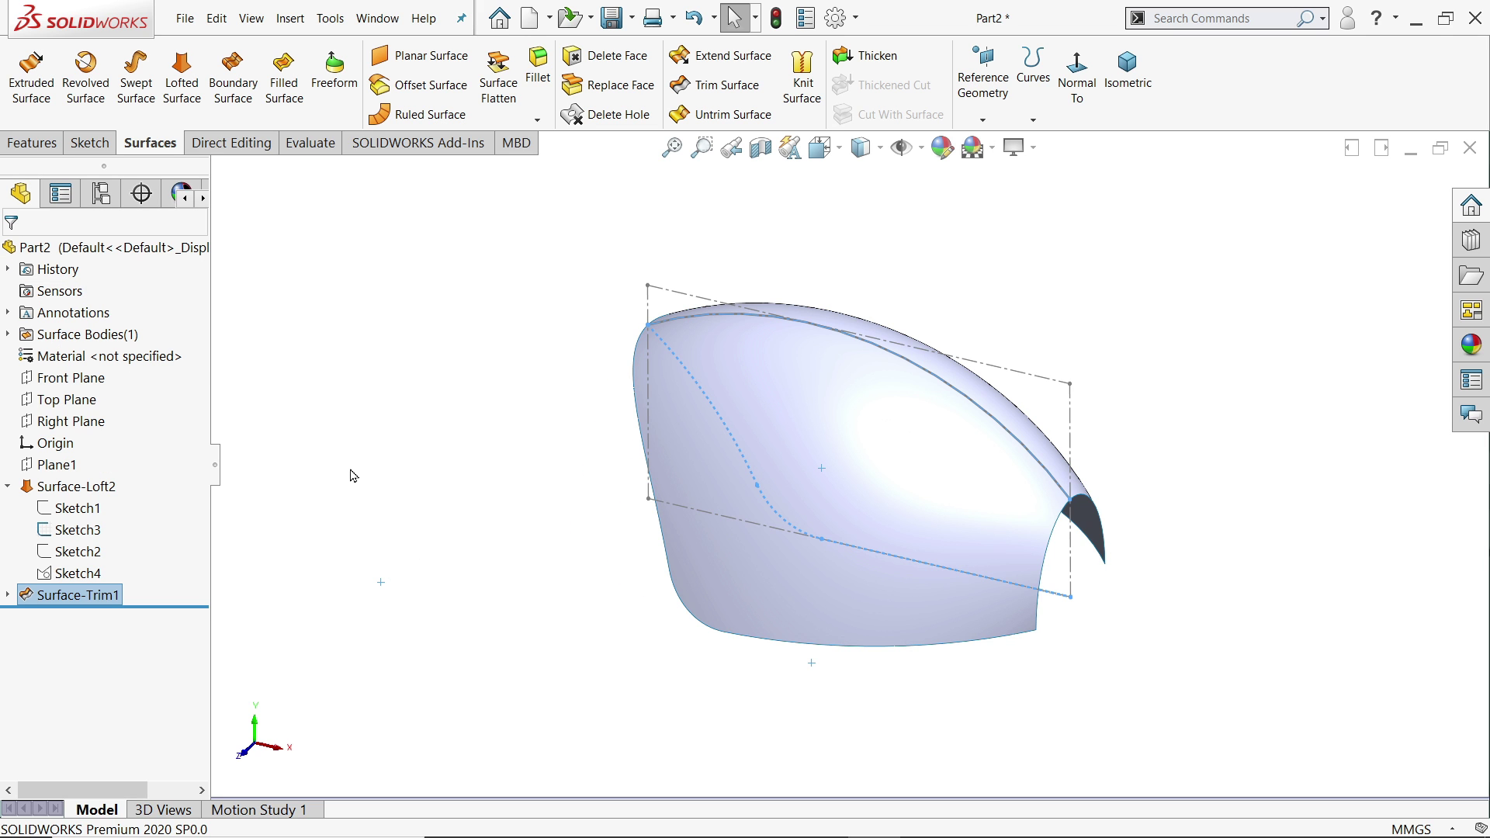
# Hide Sketch3 by picking its vertical construction line on the model.
pyautogui.moveTo(353, 469)
pyautogui.mouseDown(button='middle')
pyautogui.moveTo(395, 386)
pyautogui.moveTo(450, 379)
pyautogui.moveTo(377, 458)
pyautogui.mouseUp(button='middle')
pyautogui.click(377, 458)
pyautogui.click(1085, 409)
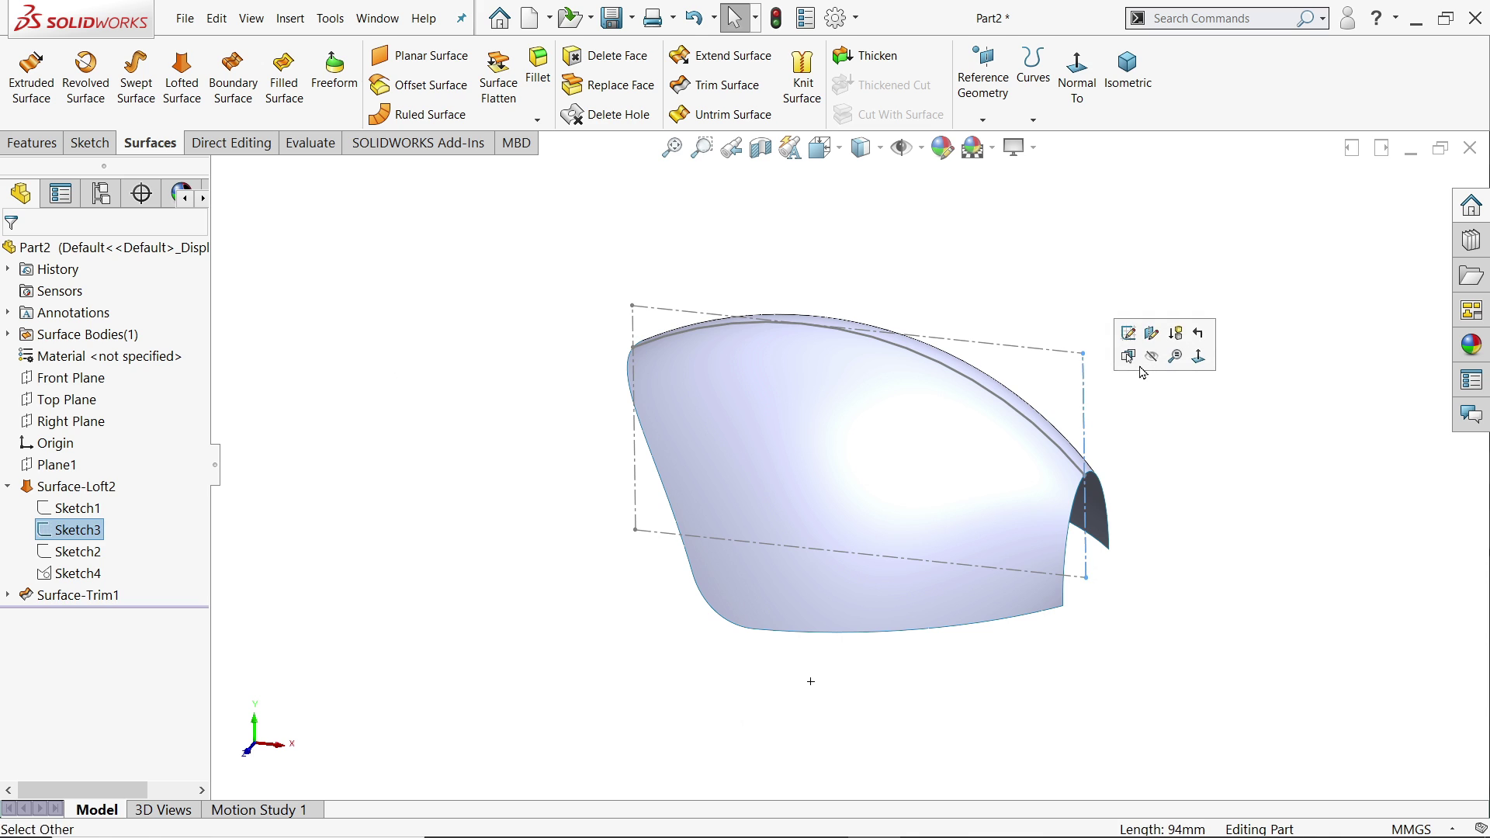
pyautogui.click(1164, 433)
# Show Sketch4 from the lofted surface's feature so its closed profile can be picked at the open end of the shell.
pyautogui.moveTo(1164, 432)
pyautogui.mouseDown(button='middle')
pyautogui.moveTo(1132, 419)
pyautogui.moveTo(1117, 431)
pyautogui.mouseUp(button='middle')
pyautogui.scroll(-6, 962, 547)
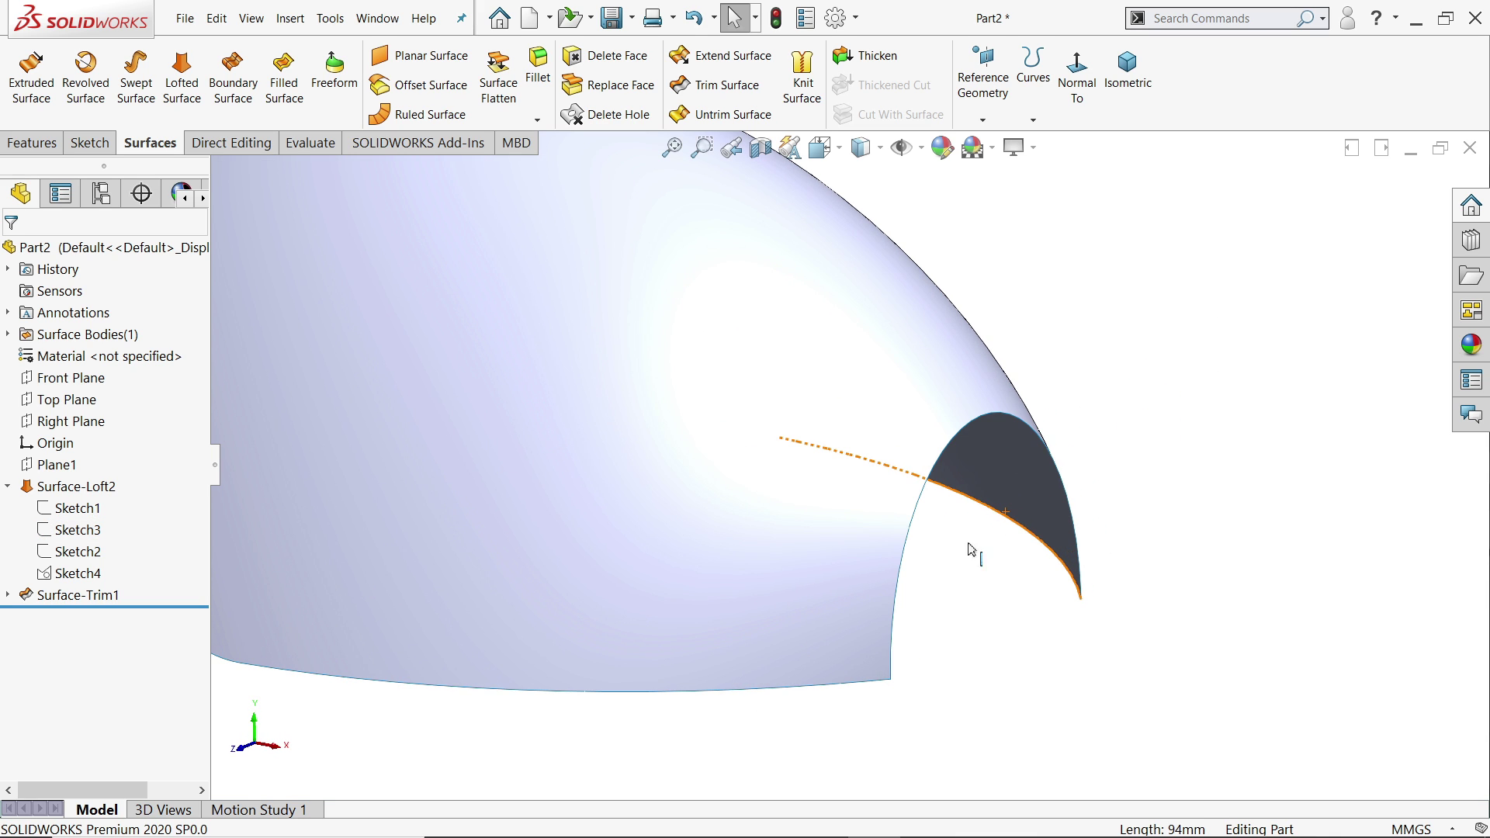
pyautogui.click(900, 572)
pyautogui.click(8, 487)
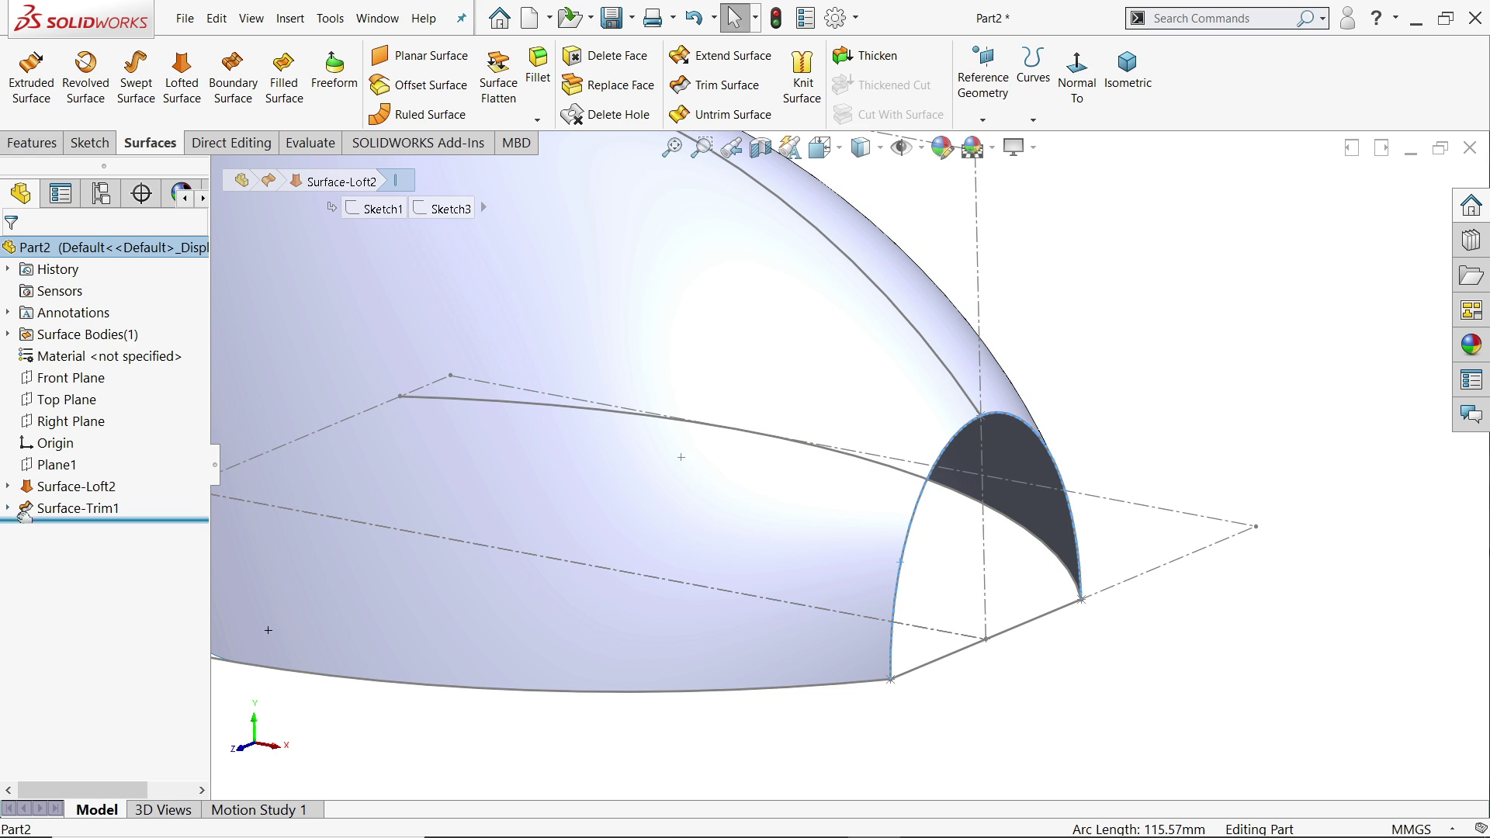
pyautogui.click(8, 488)
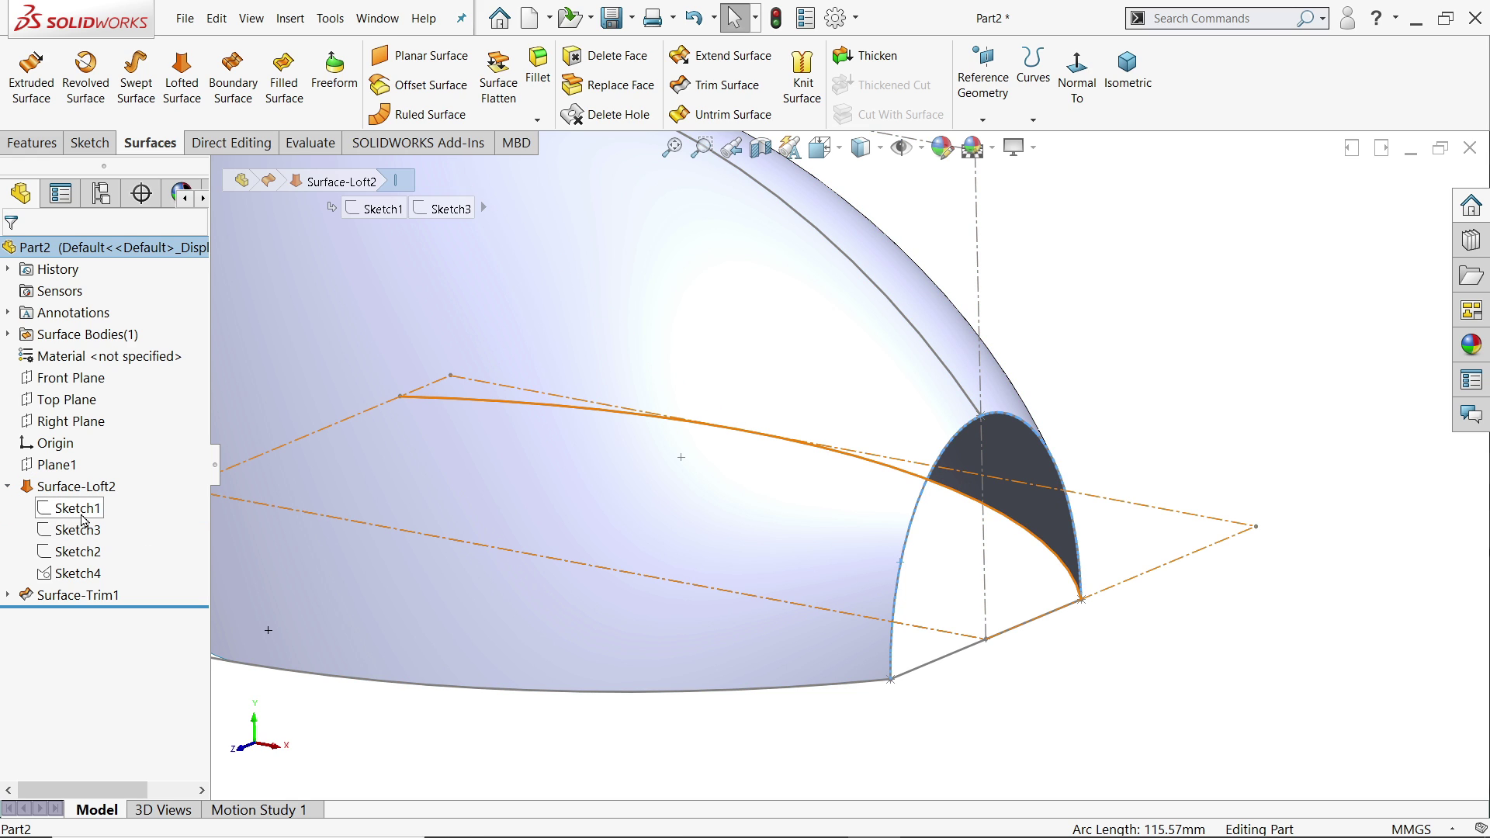
pyautogui.click(82, 512)
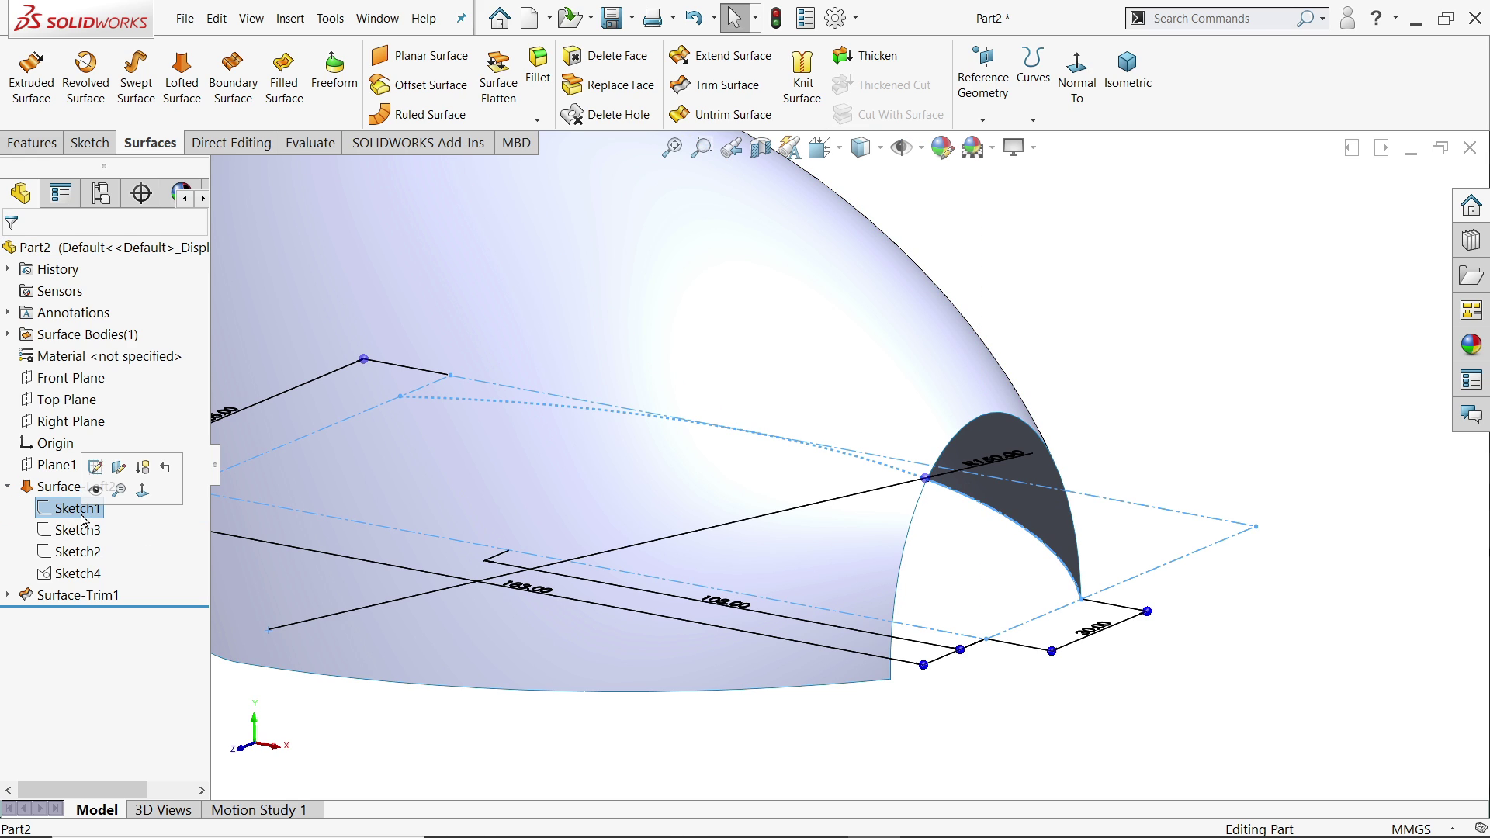
pyautogui.click(82, 578)
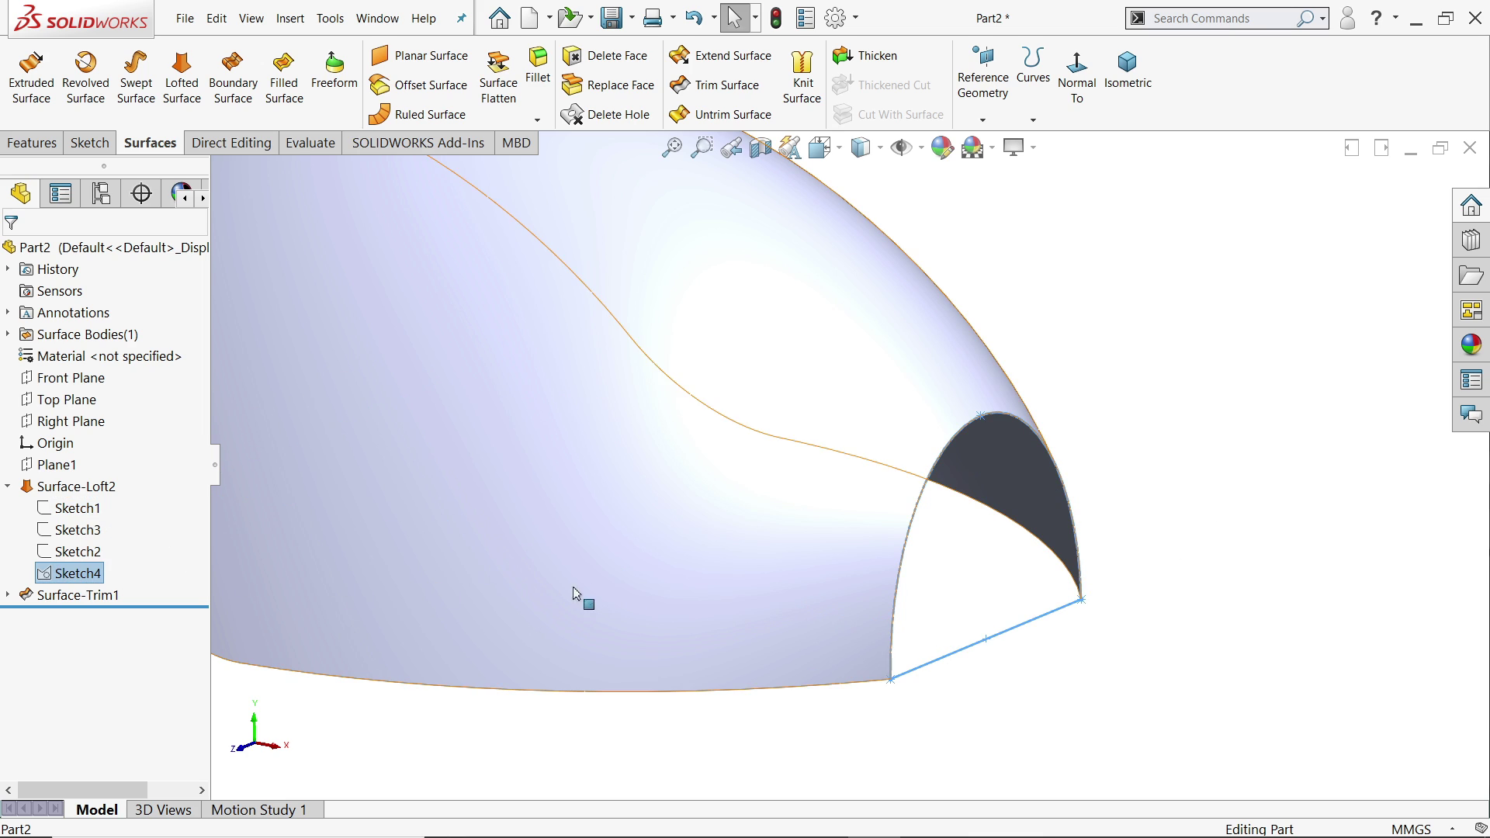
pyautogui.rightClick(59, 575)
pyautogui.click(78, 500)
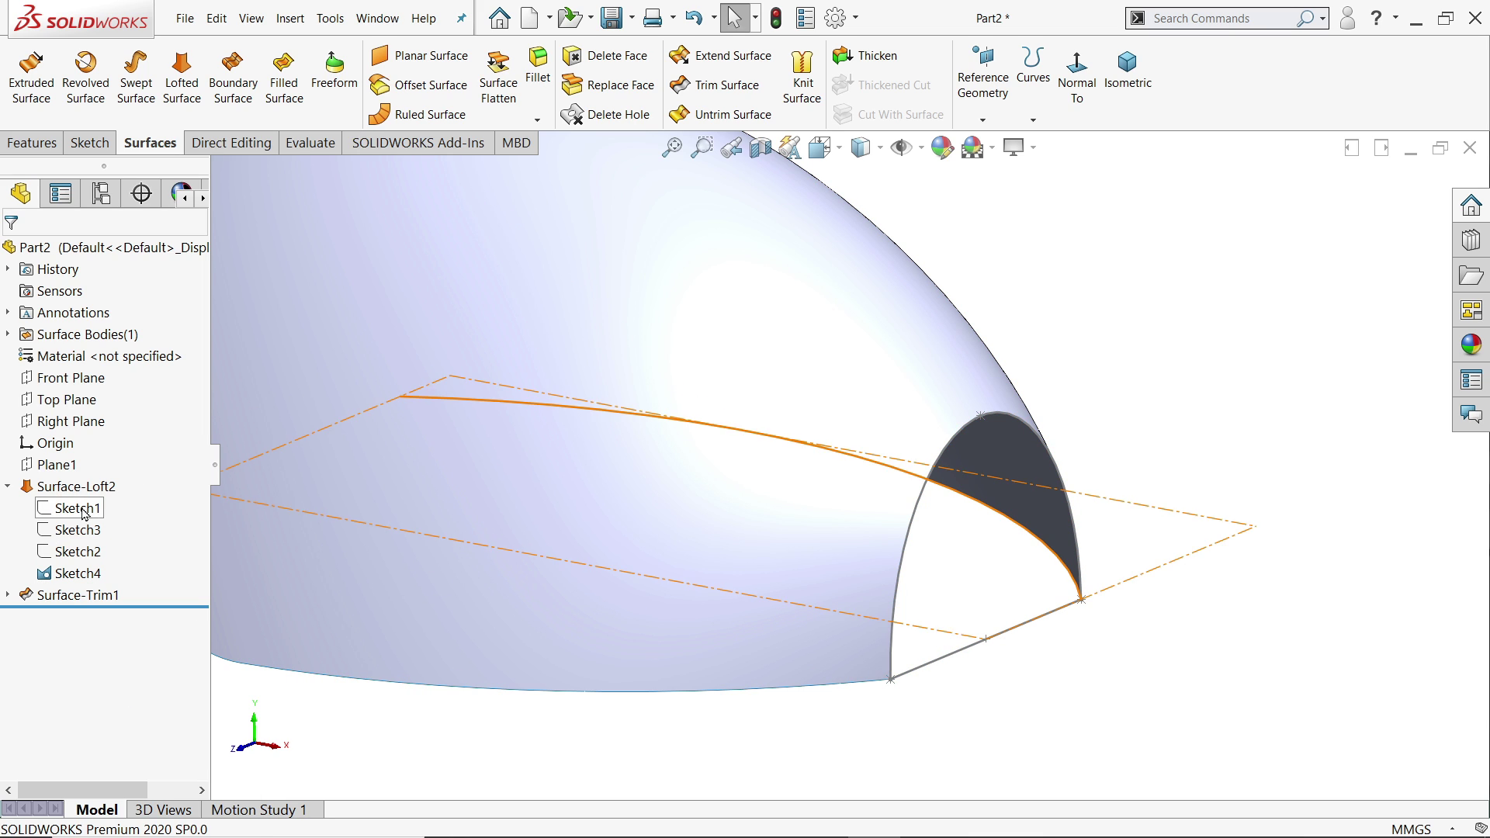
# Fill the shell's arched end opening with a Filled Surface bounded by Sketch4, using Contact edge settings.
pyautogui.click(284, 83)
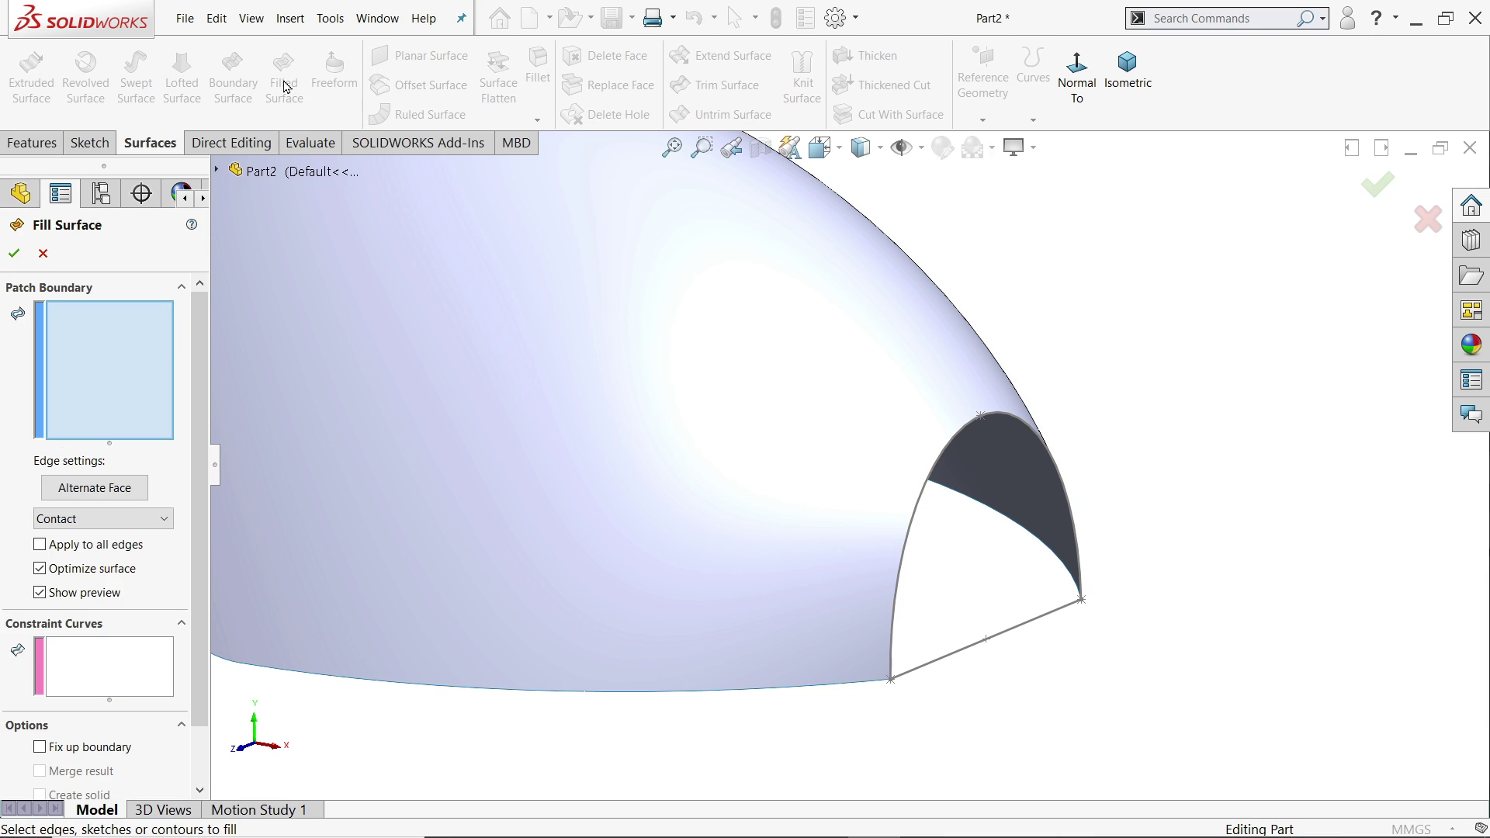
pyautogui.click(911, 531)
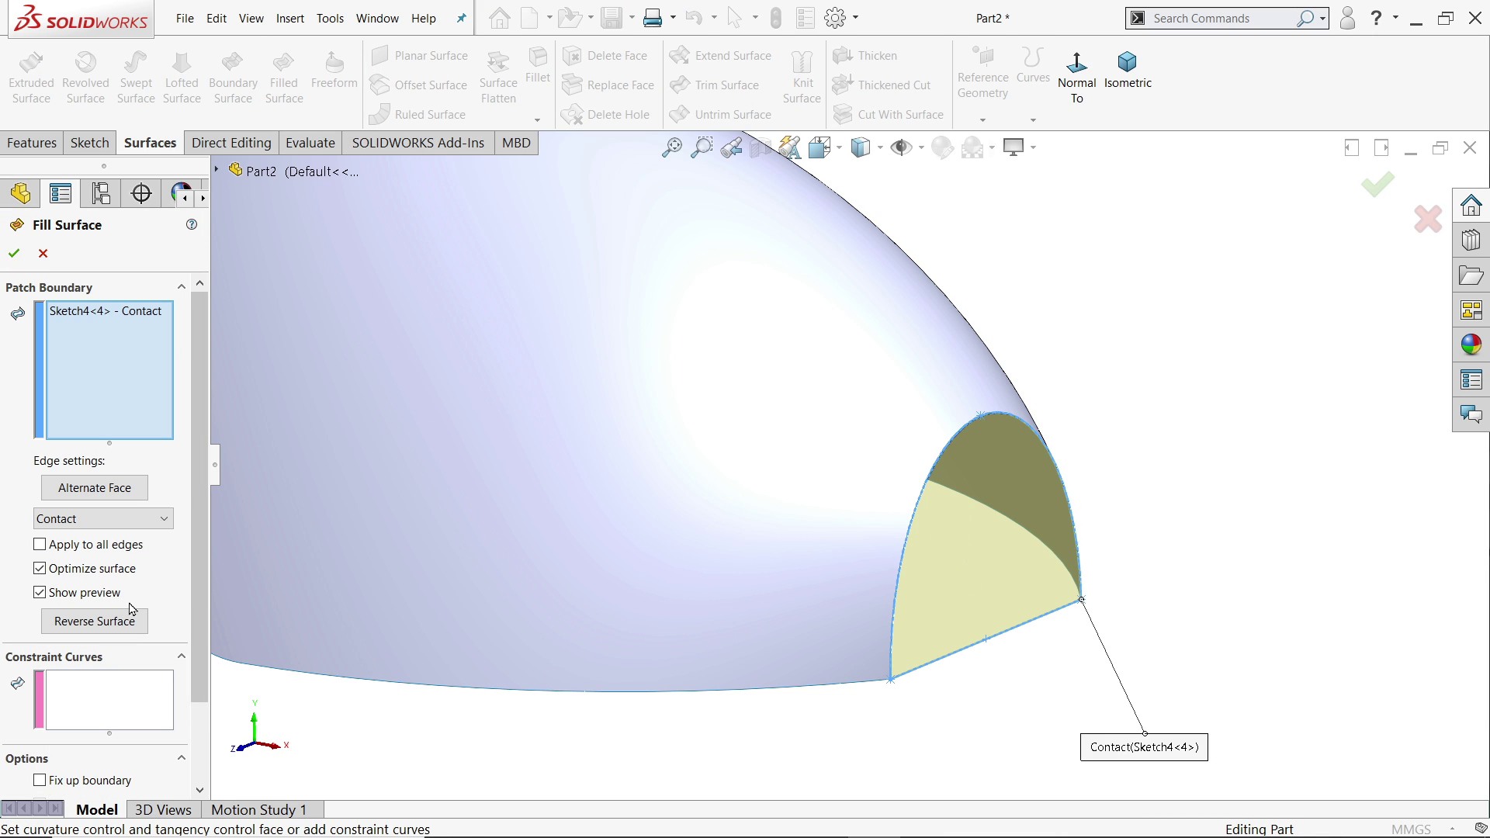
pyautogui.click(13, 254)
pyautogui.scroll(-2, 1193, 462)
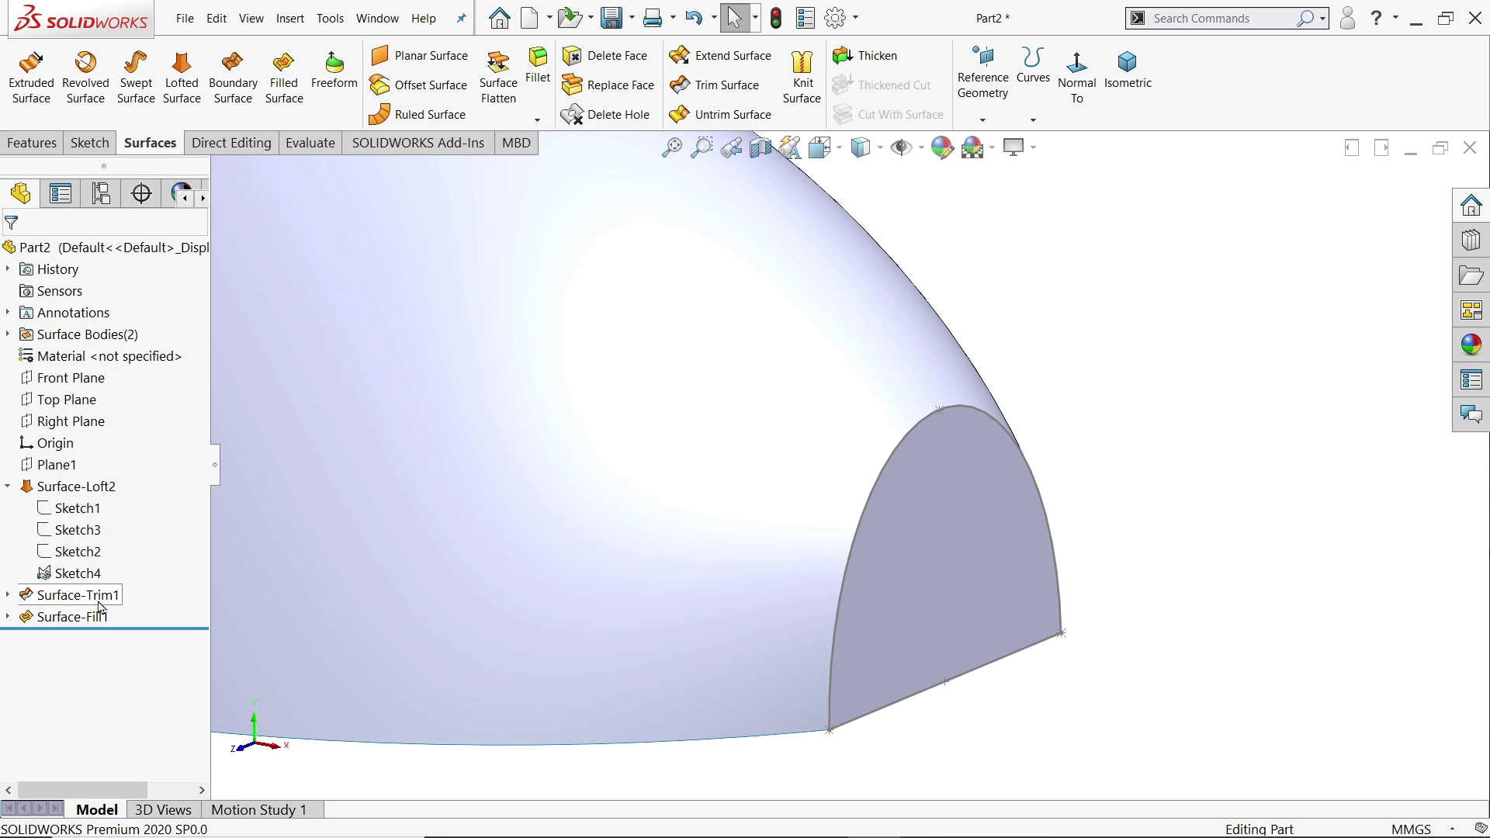
# Hide Sketch4 under the lofted surface.
pyautogui.click(63, 582)
pyautogui.click(81, 560)
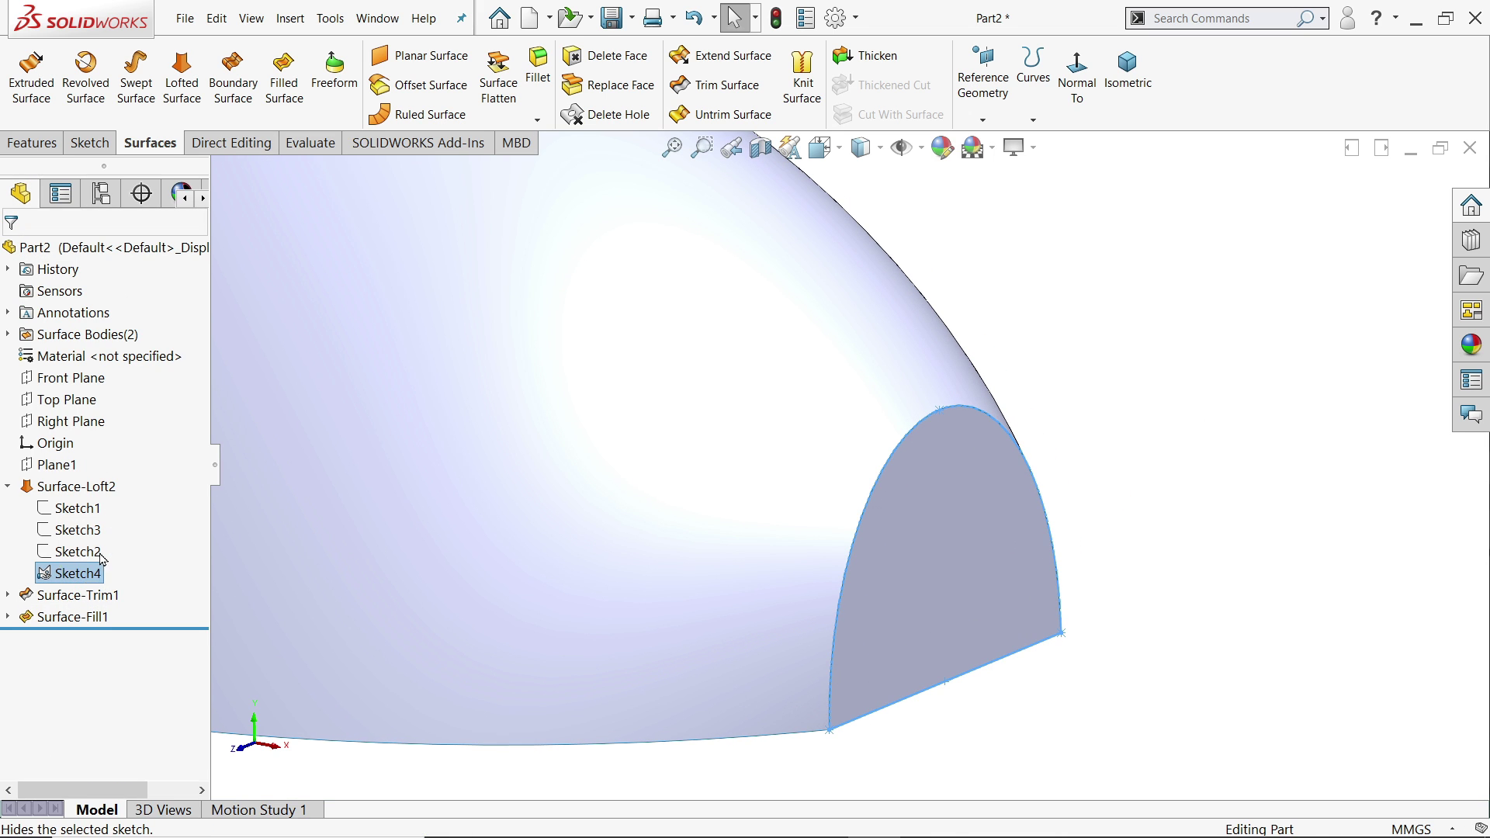
pyautogui.scroll(3, 1154, 479)
pyautogui.moveTo(702, 435)
pyautogui.mouseDown(button='middle')
pyautogui.moveTo(698, 422)
pyautogui.moveTo(675, 456)
pyautogui.mouseUp(button='middle')
# Switch to the Exercise 117 drawing in Photos and examine the slot radii, lengths and spacing in its top view, then return to the model.
pyautogui.hotkey('alt', 'Tab')
pyautogui.click(638, 62)
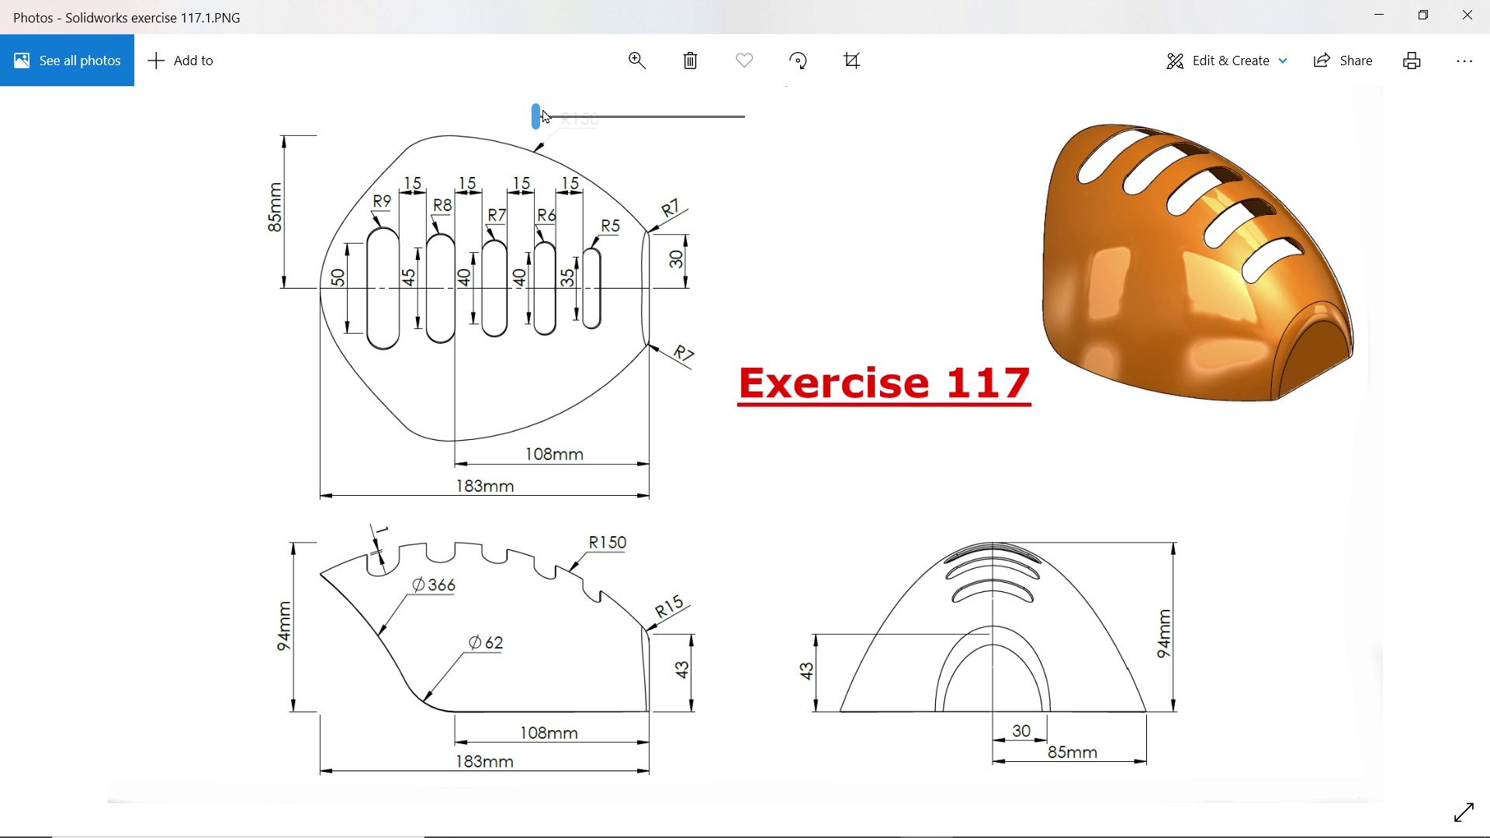
pyautogui.moveTo(538, 117); pyautogui.dragTo(595, 117)
pyautogui.moveTo(389, 225); pyautogui.dragTo(698, 578)
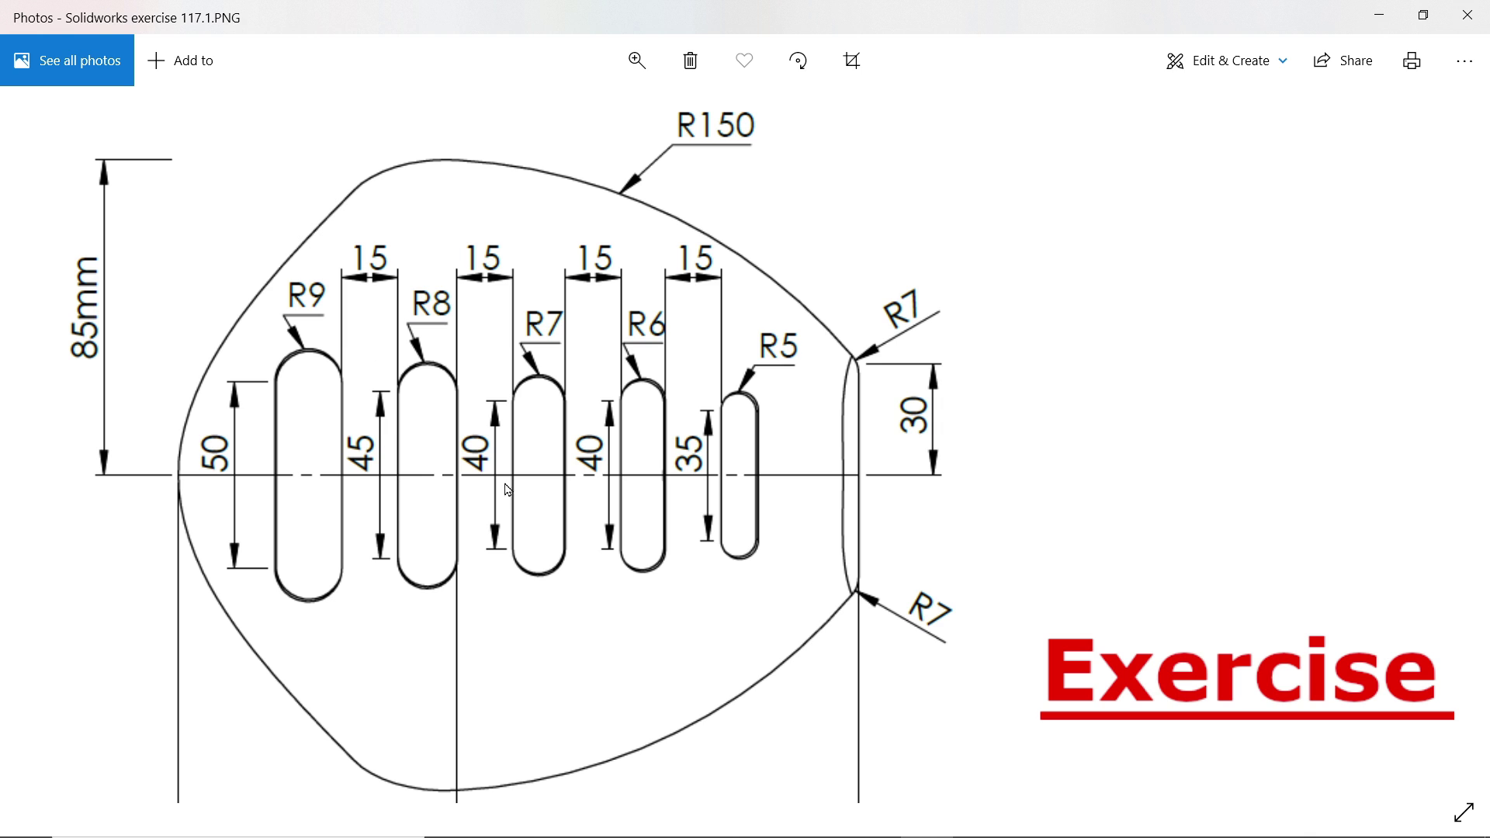
pyautogui.moveTo(647, 548); pyautogui.dragTo(703, 275)
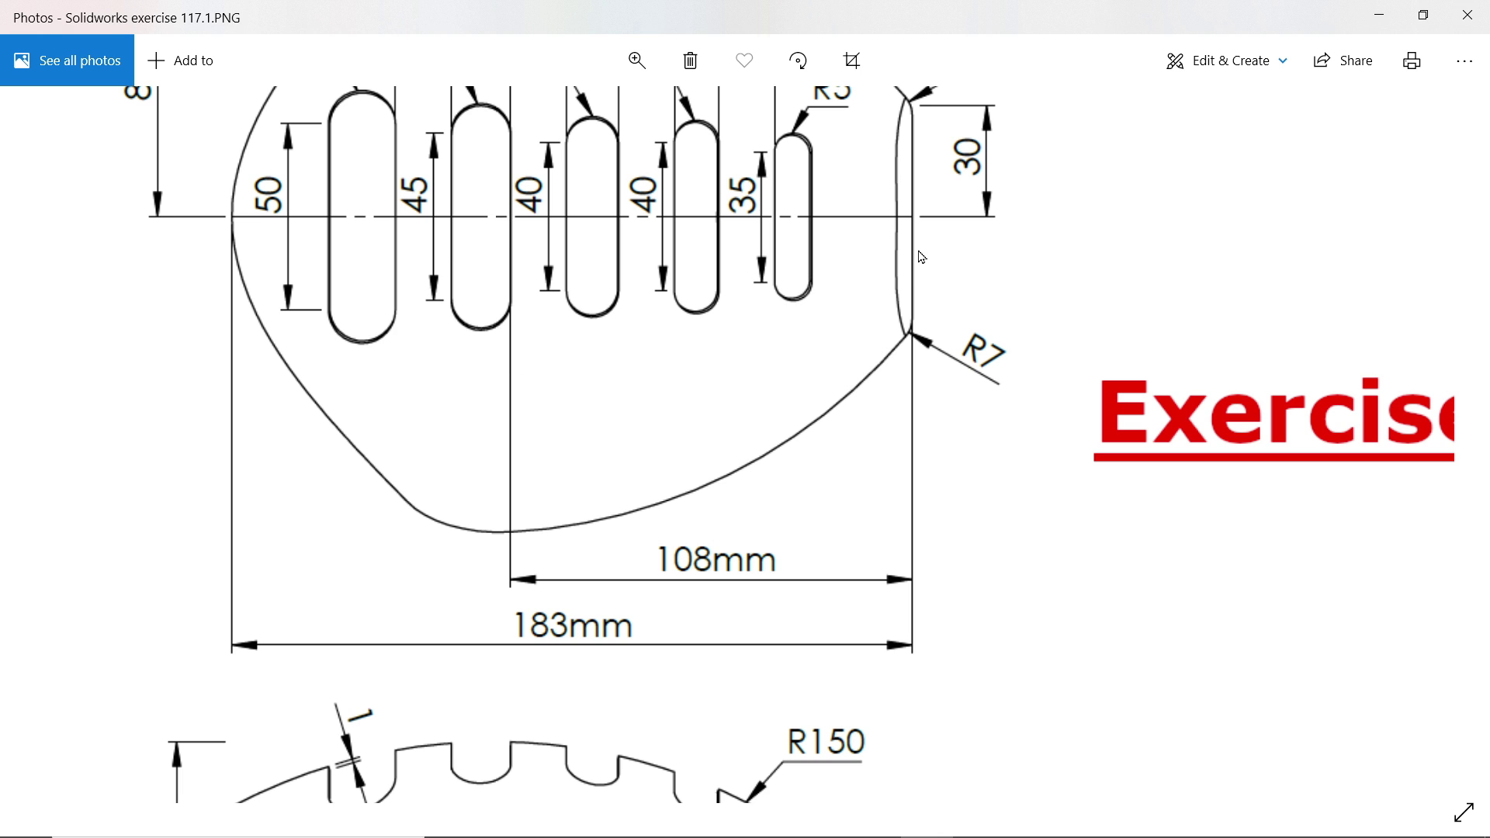
pyautogui.moveTo(594, 332); pyautogui.dragTo(592, 518)
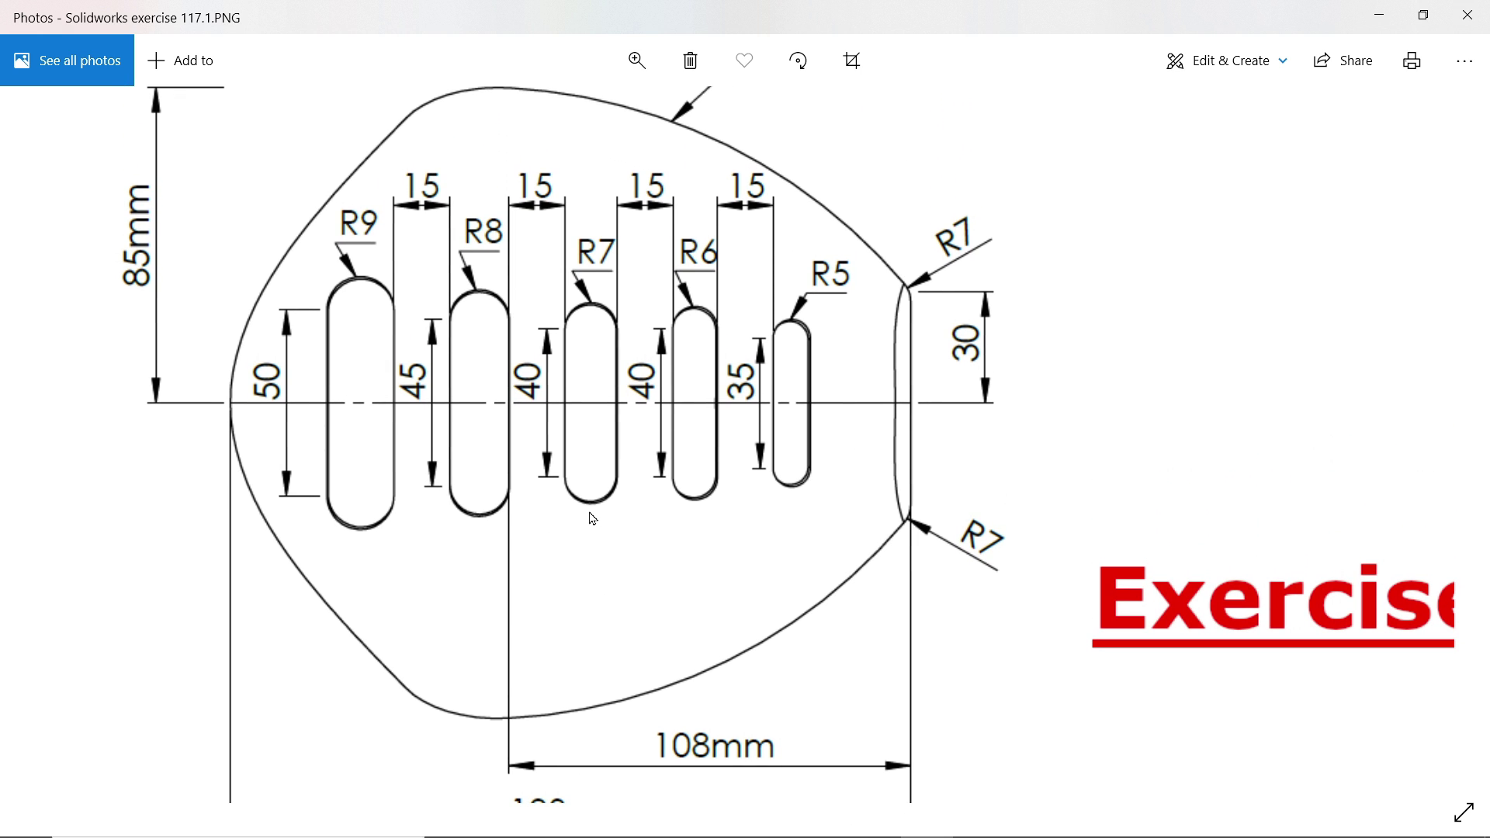
pyautogui.click(1379, 16)
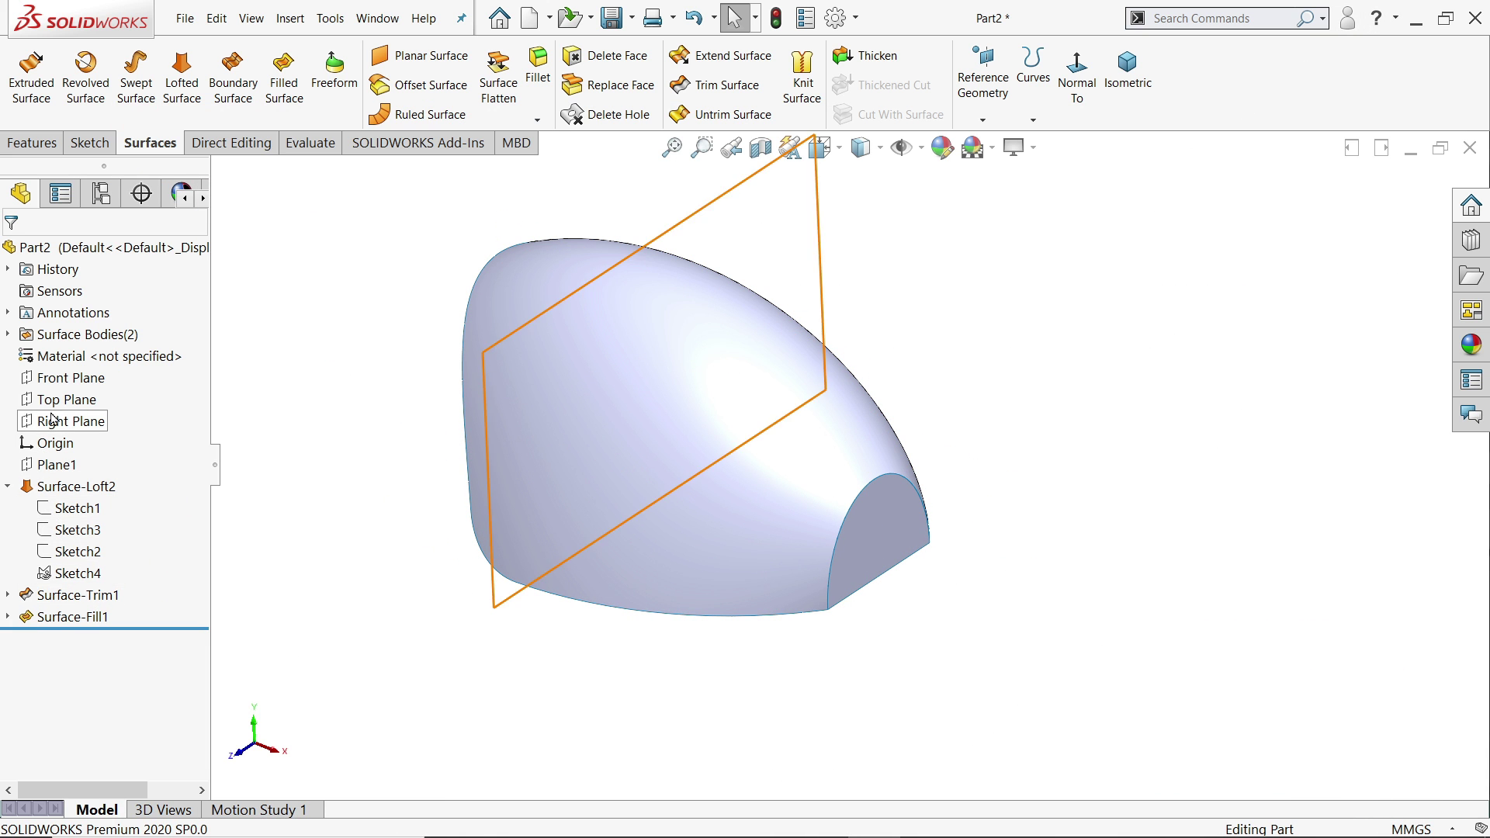
# Start a new sketch on the Top Plane.
pyautogui.click(76, 401)
pyautogui.moveTo(411, 567); pyautogui.dragTo(403, 431, button='middle')
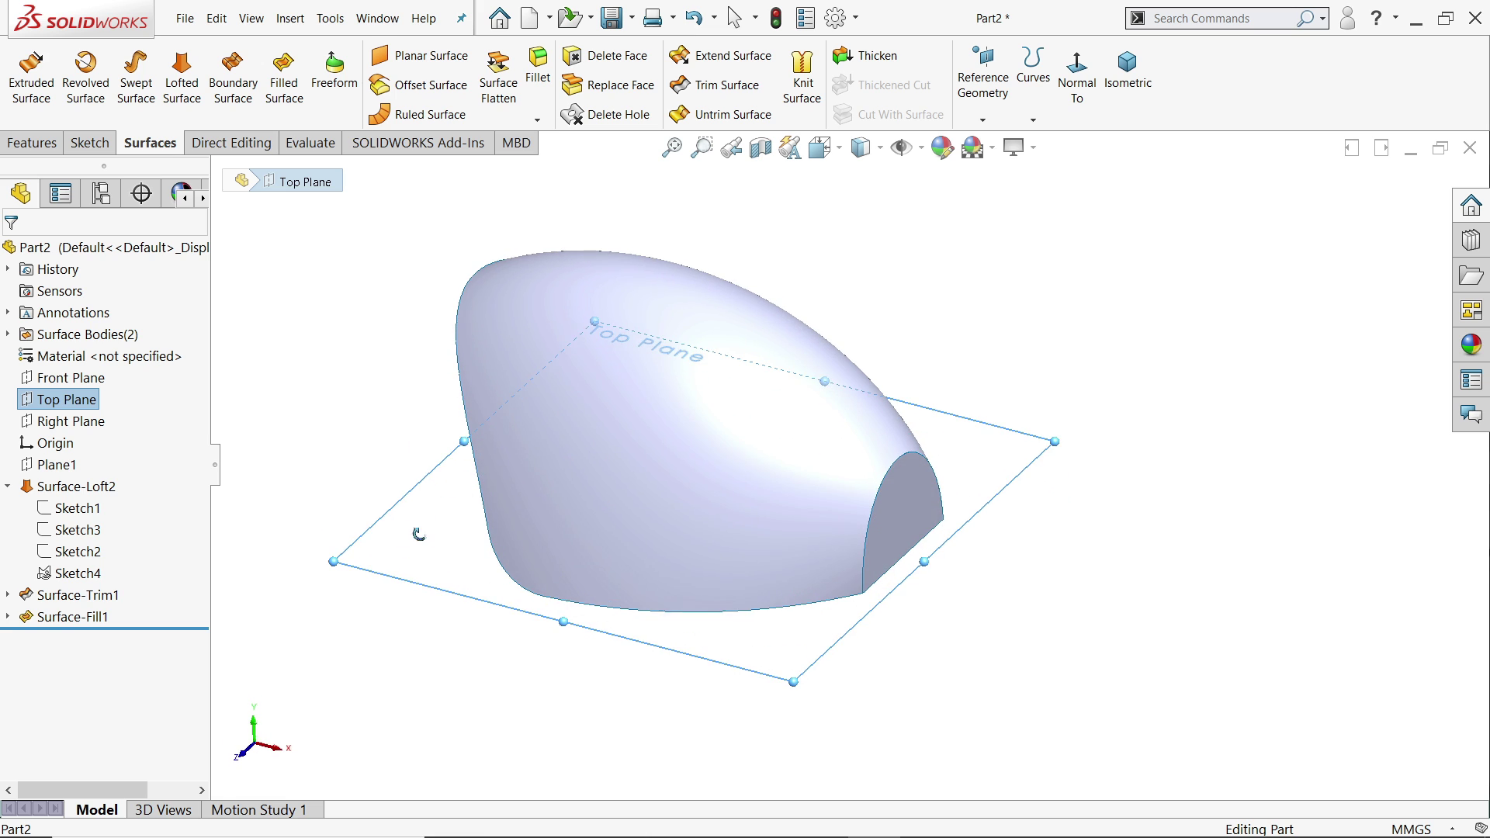
pyautogui.press('Escape')
pyautogui.click(91, 146)
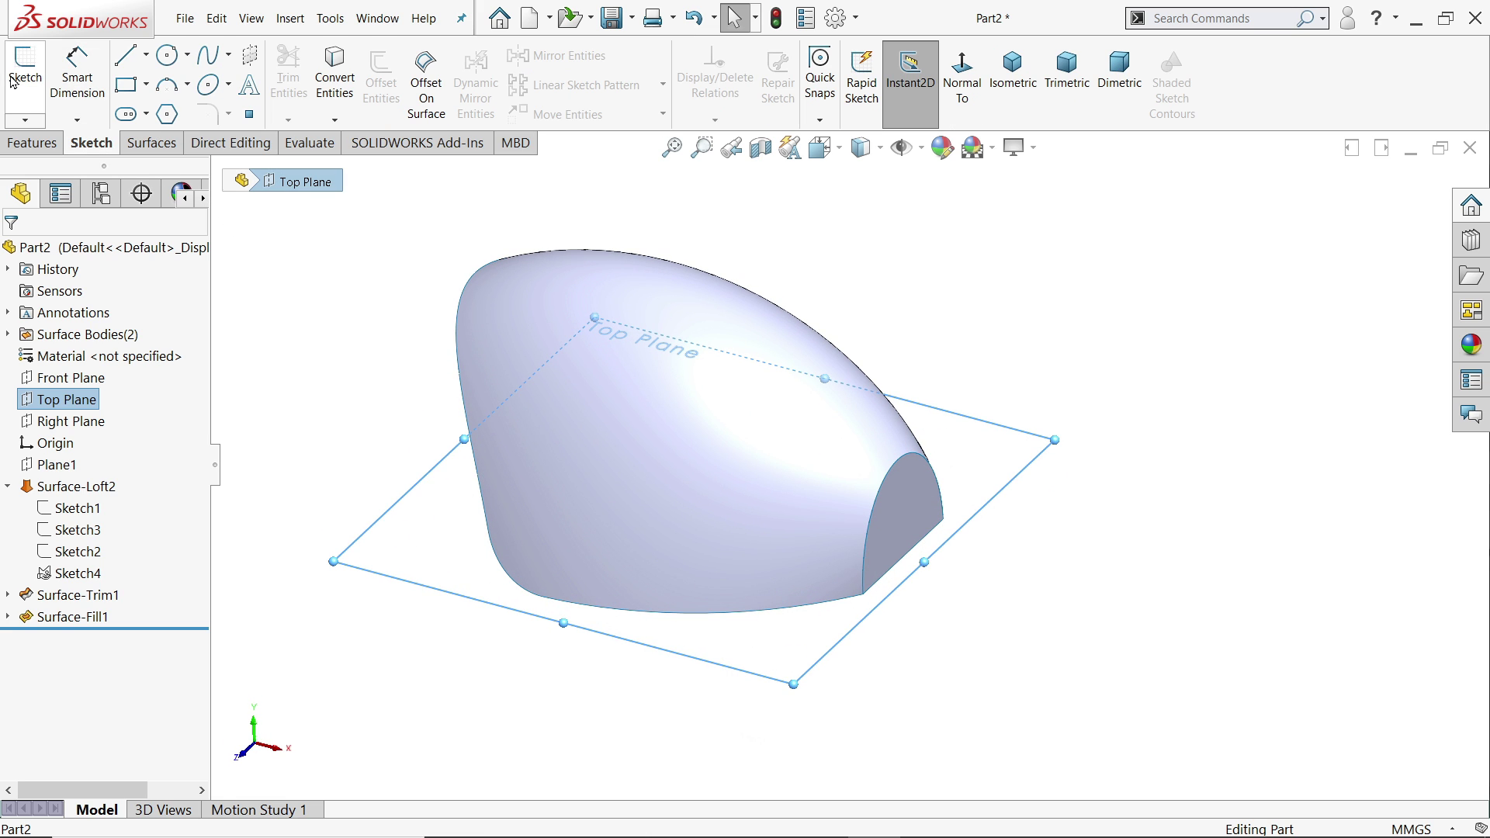
pyautogui.click(24, 68)
# Draw a horizontal centerline along the shell's axis, from the midpoint of the flat end to the tip of the rounded end.
pyautogui.click(147, 56)
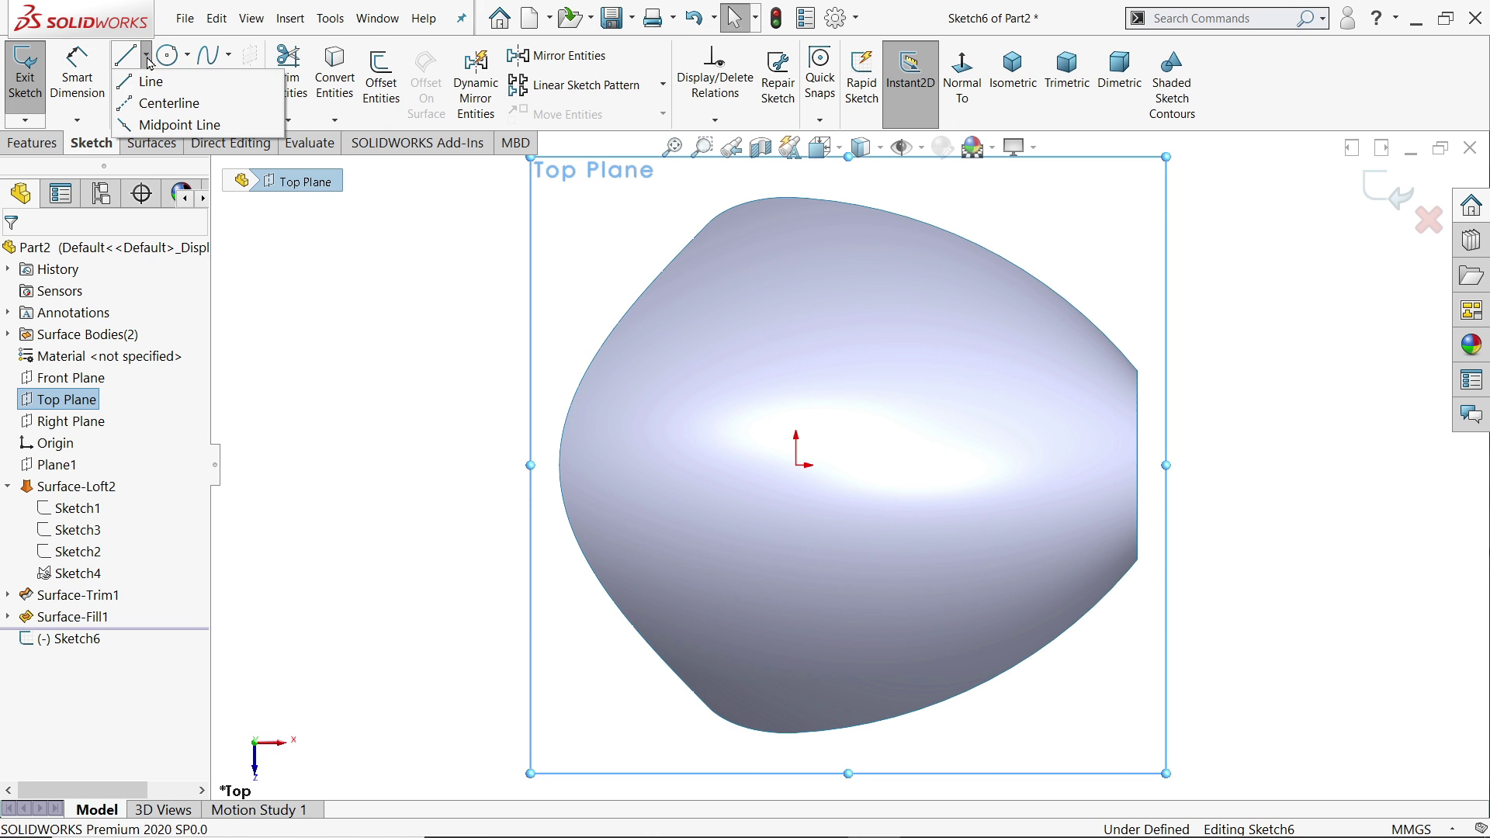
pyautogui.click(167, 103)
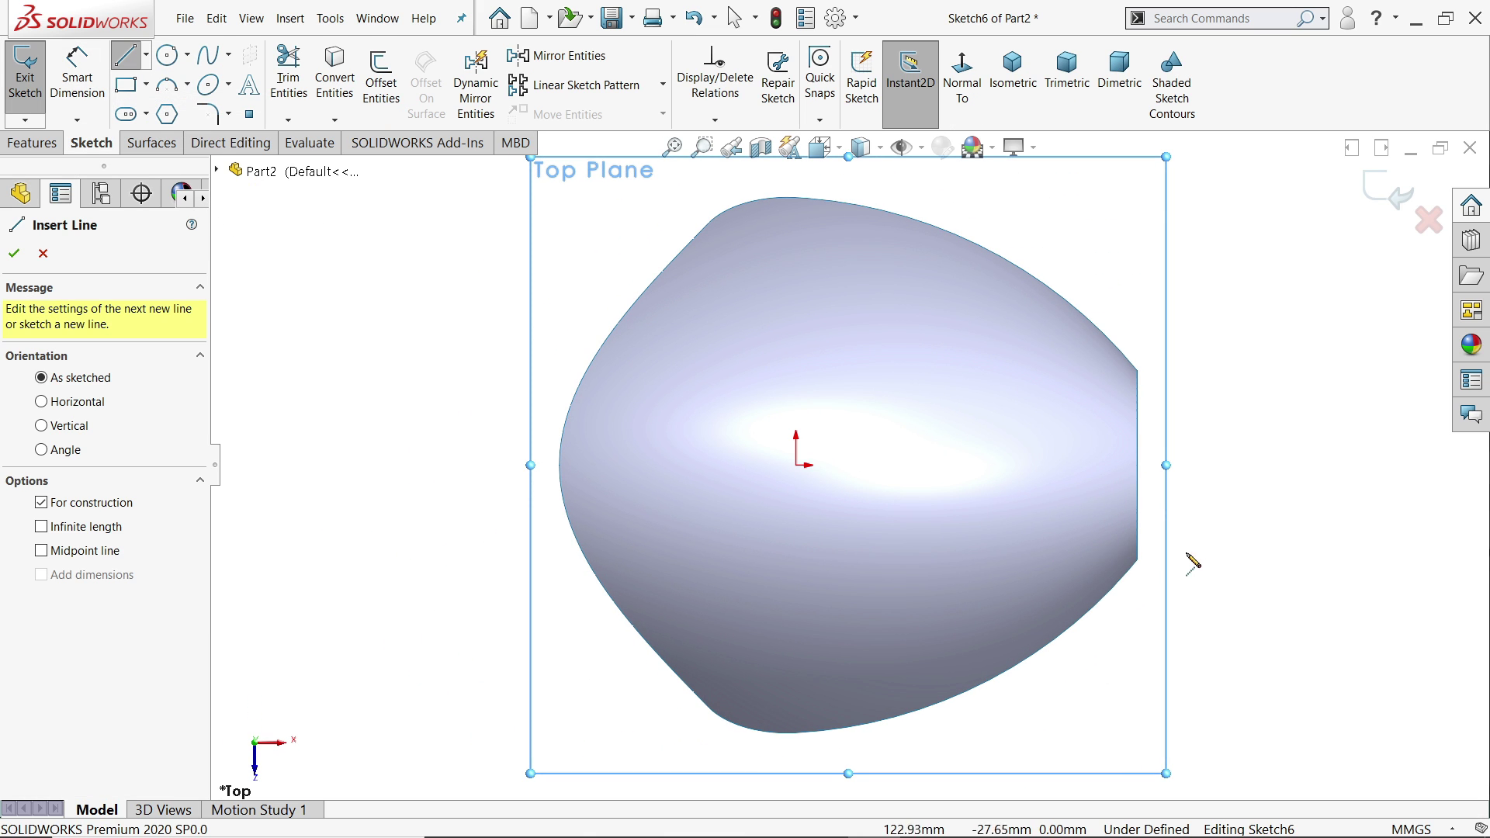
pyautogui.click(1136, 465)
pyautogui.click(559, 465)
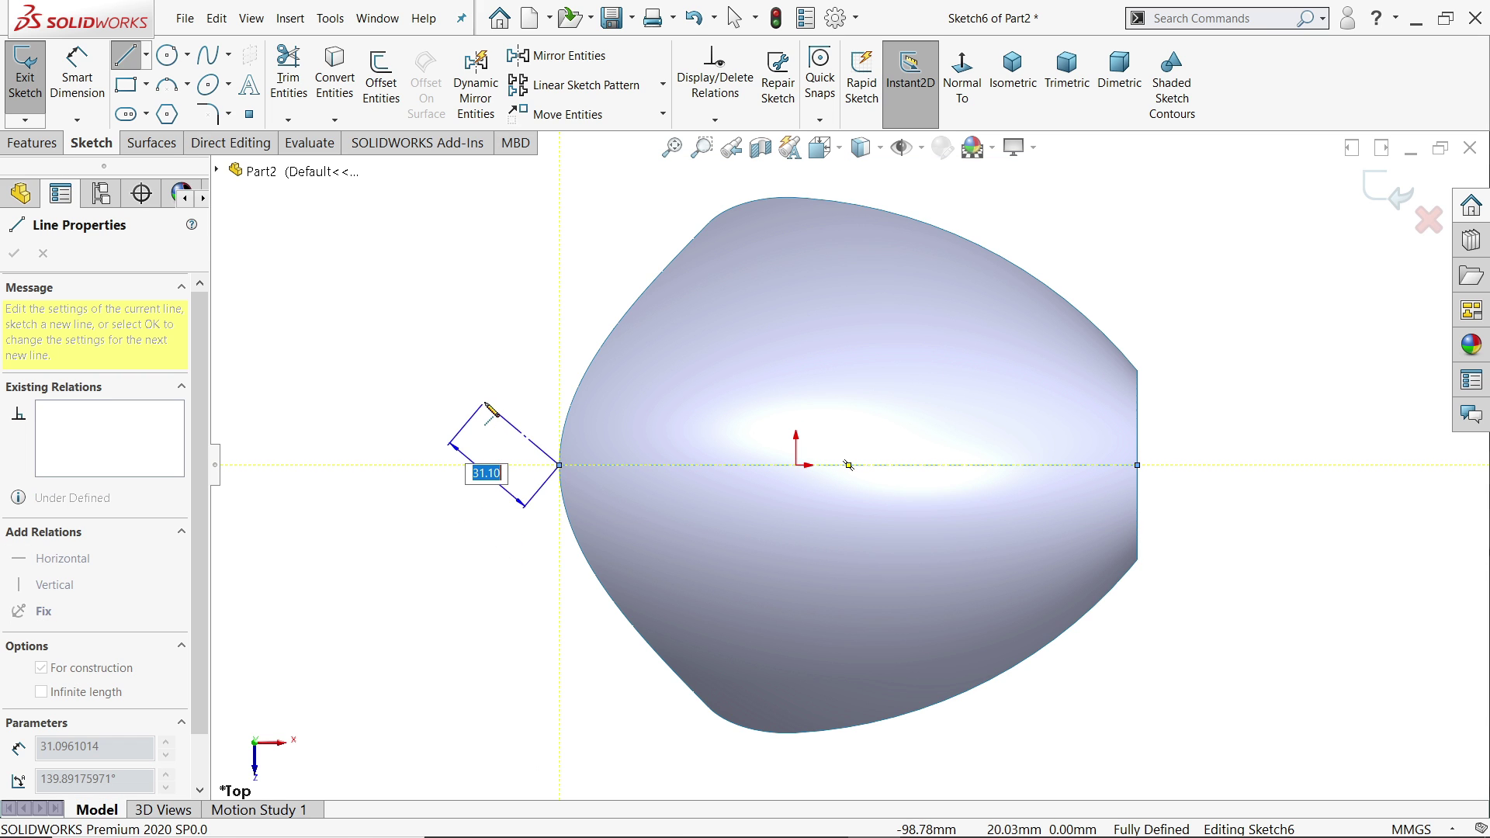
pyautogui.rightClick(487, 344)
pyautogui.click(535, 419)
# Sketch a vertical centerpoint straight slot centred on the centerline near the rounded end, about 47.6 mm between arc centers and 20.8 mm wide.
pyautogui.scroll(-3, 791, 516)
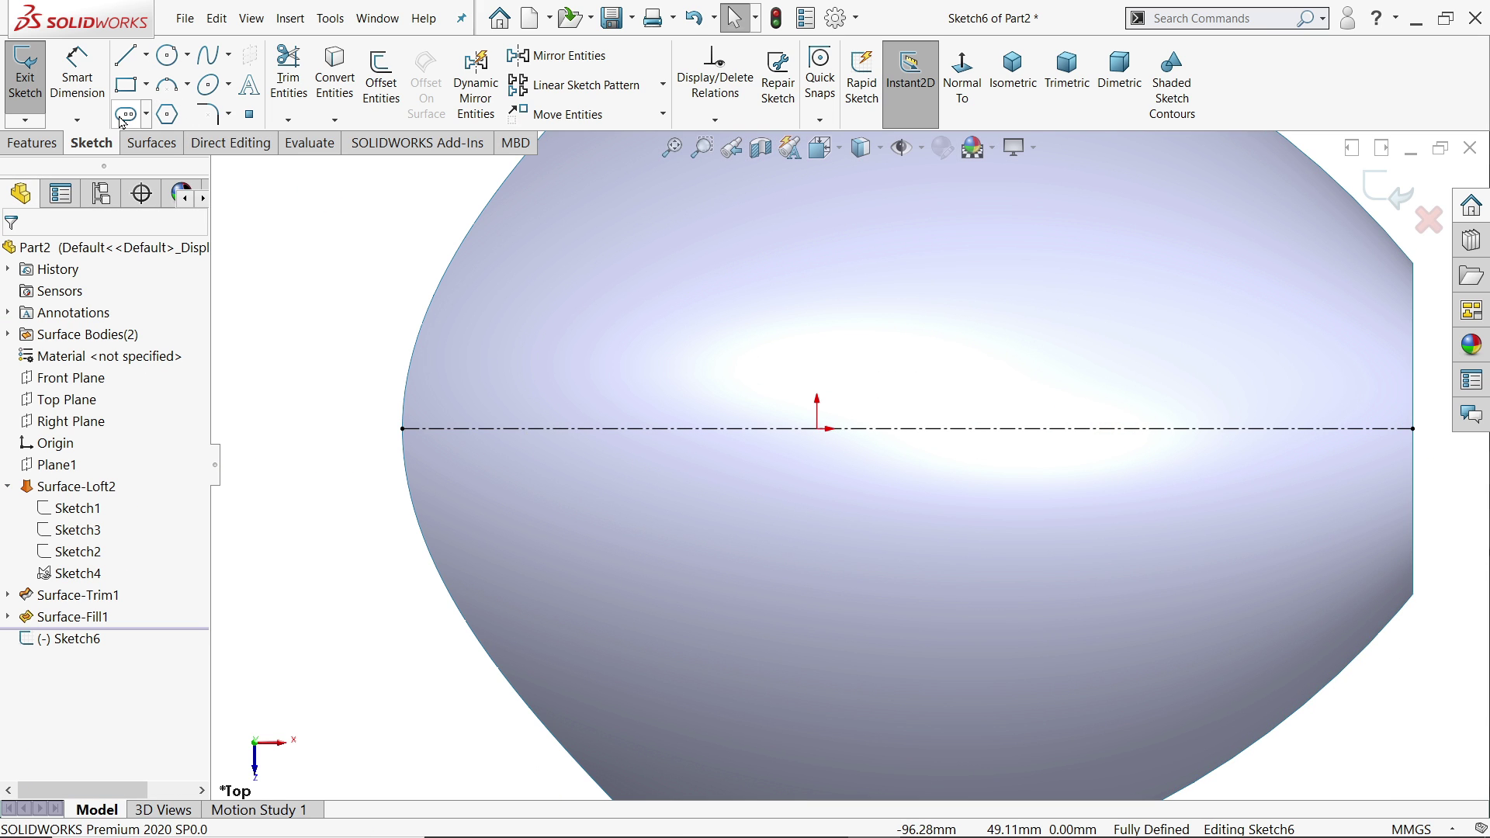
pyautogui.click(146, 114)
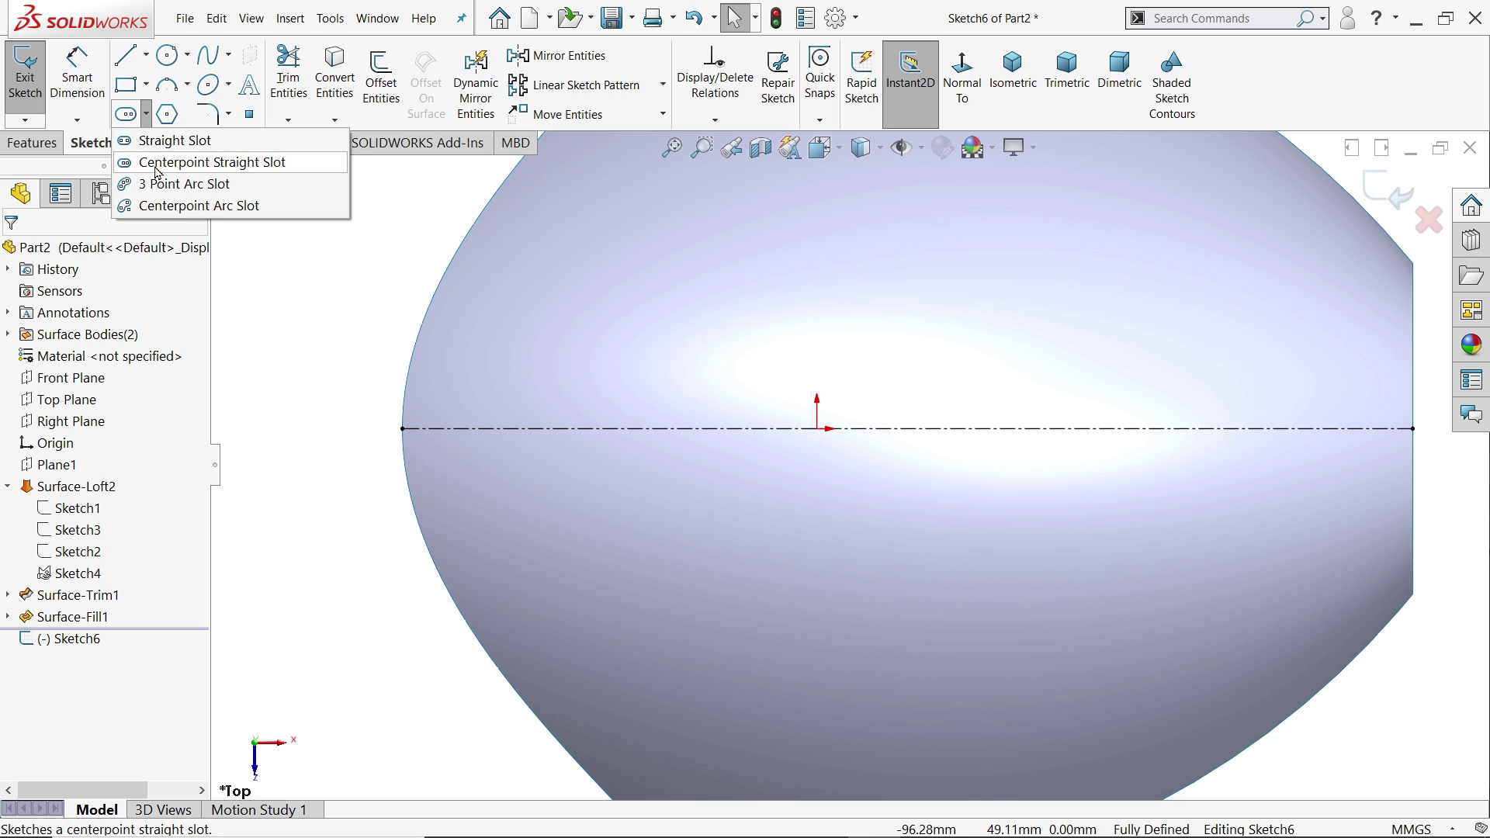
pyautogui.click(158, 162)
pyautogui.click(577, 429)
pyautogui.click(577, 296)
pyautogui.click(636, 305)
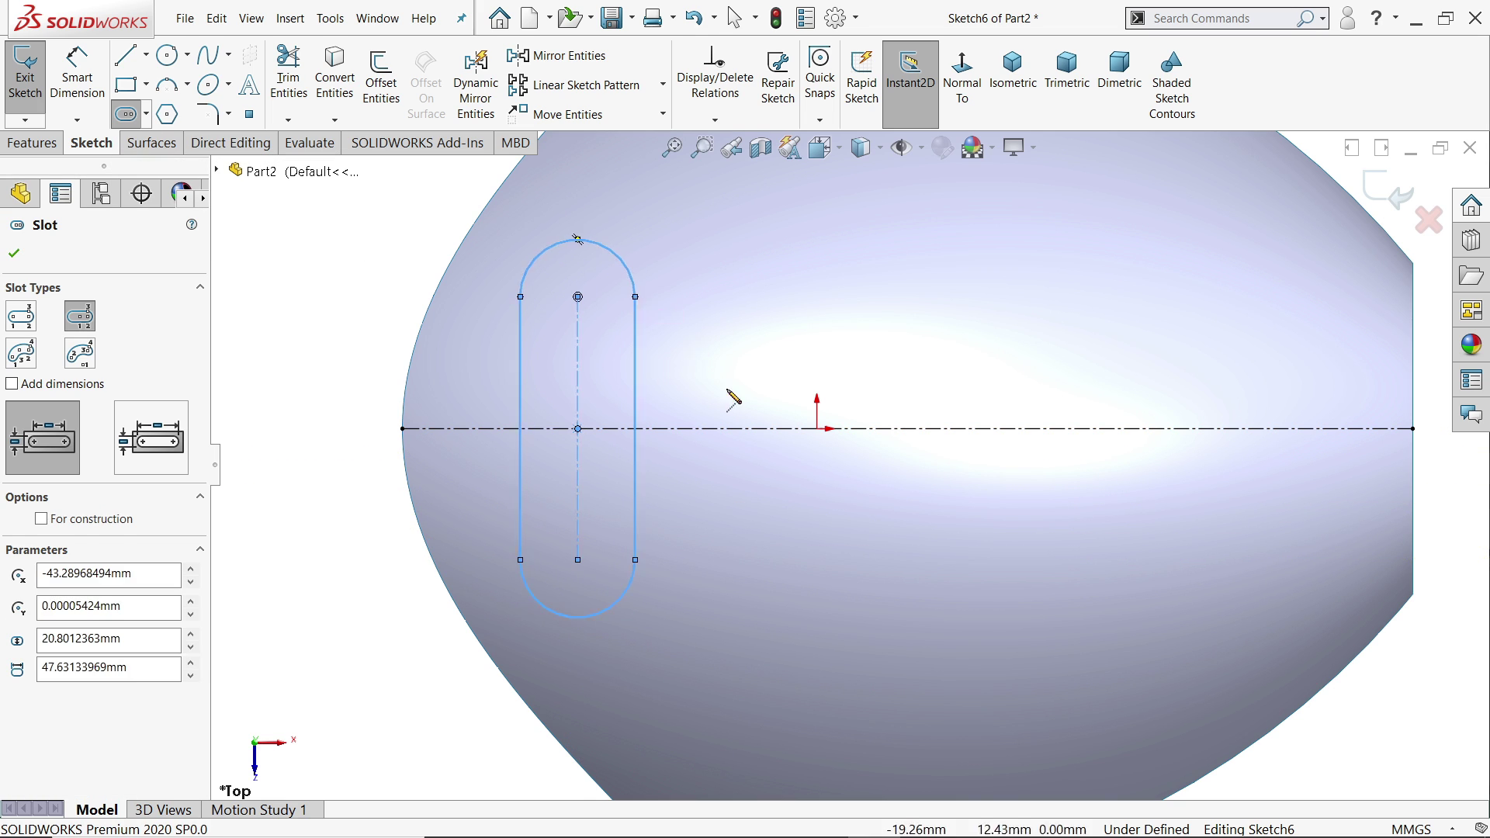
# Sketch two more vertical slots centred on the centerline either side of the origin, about 53 mm and 47.6 mm between arc centers.
pyautogui.click(750, 428)
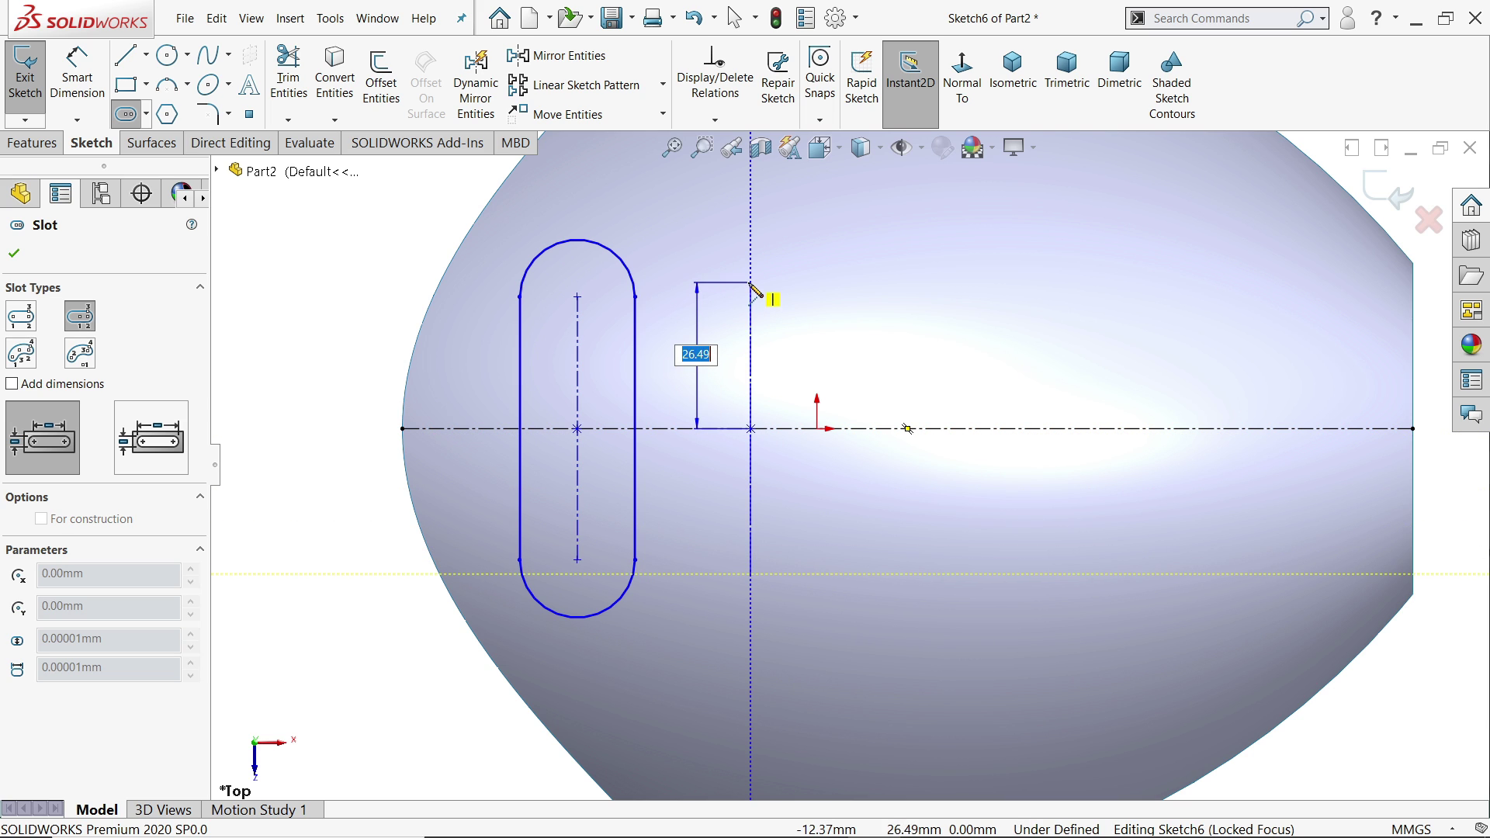
pyautogui.click(750, 283)
pyautogui.click(750, 223)
pyautogui.click(930, 428)
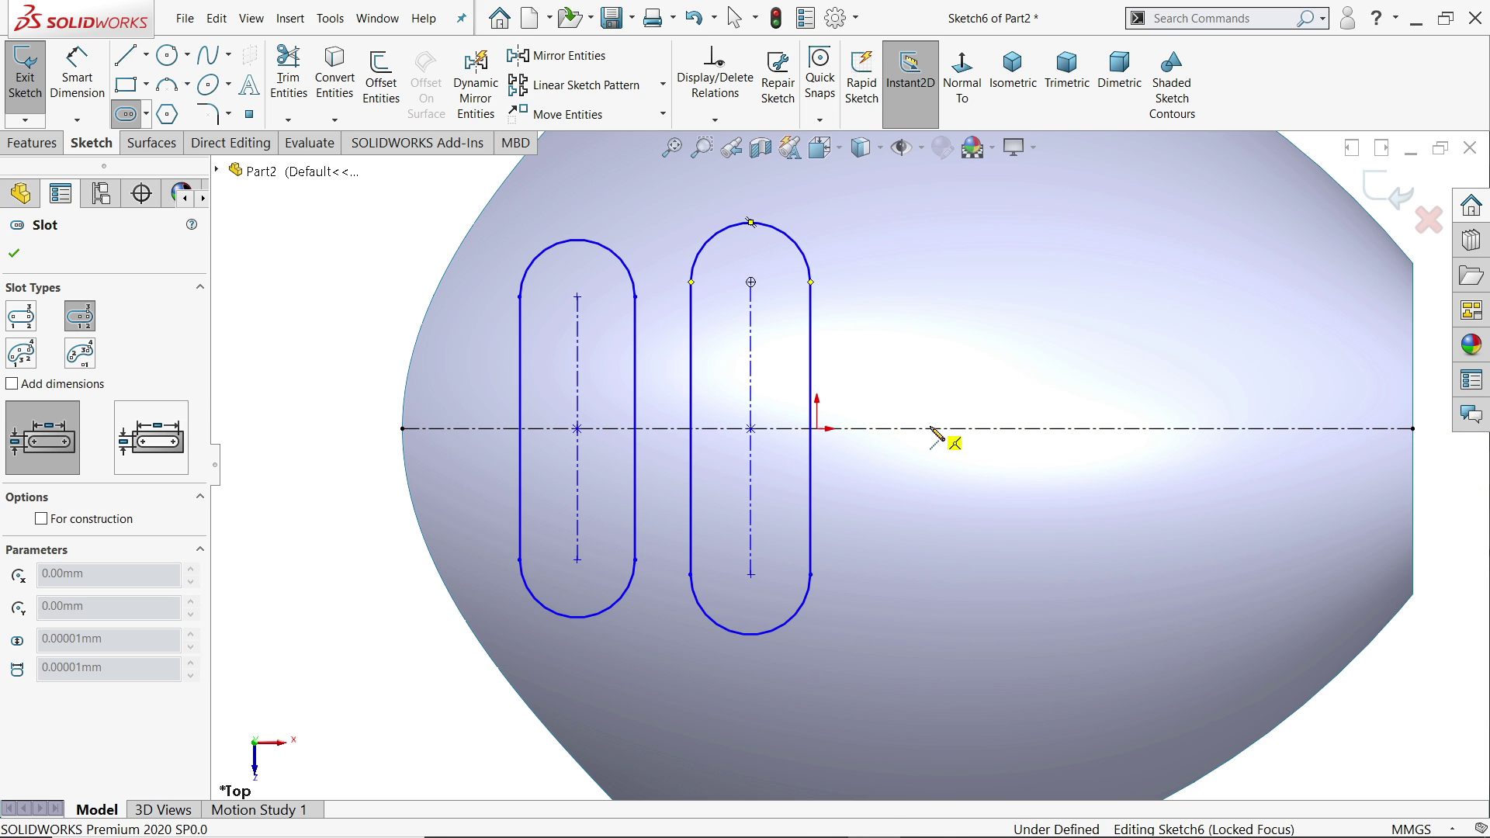
pyautogui.click(932, 298)
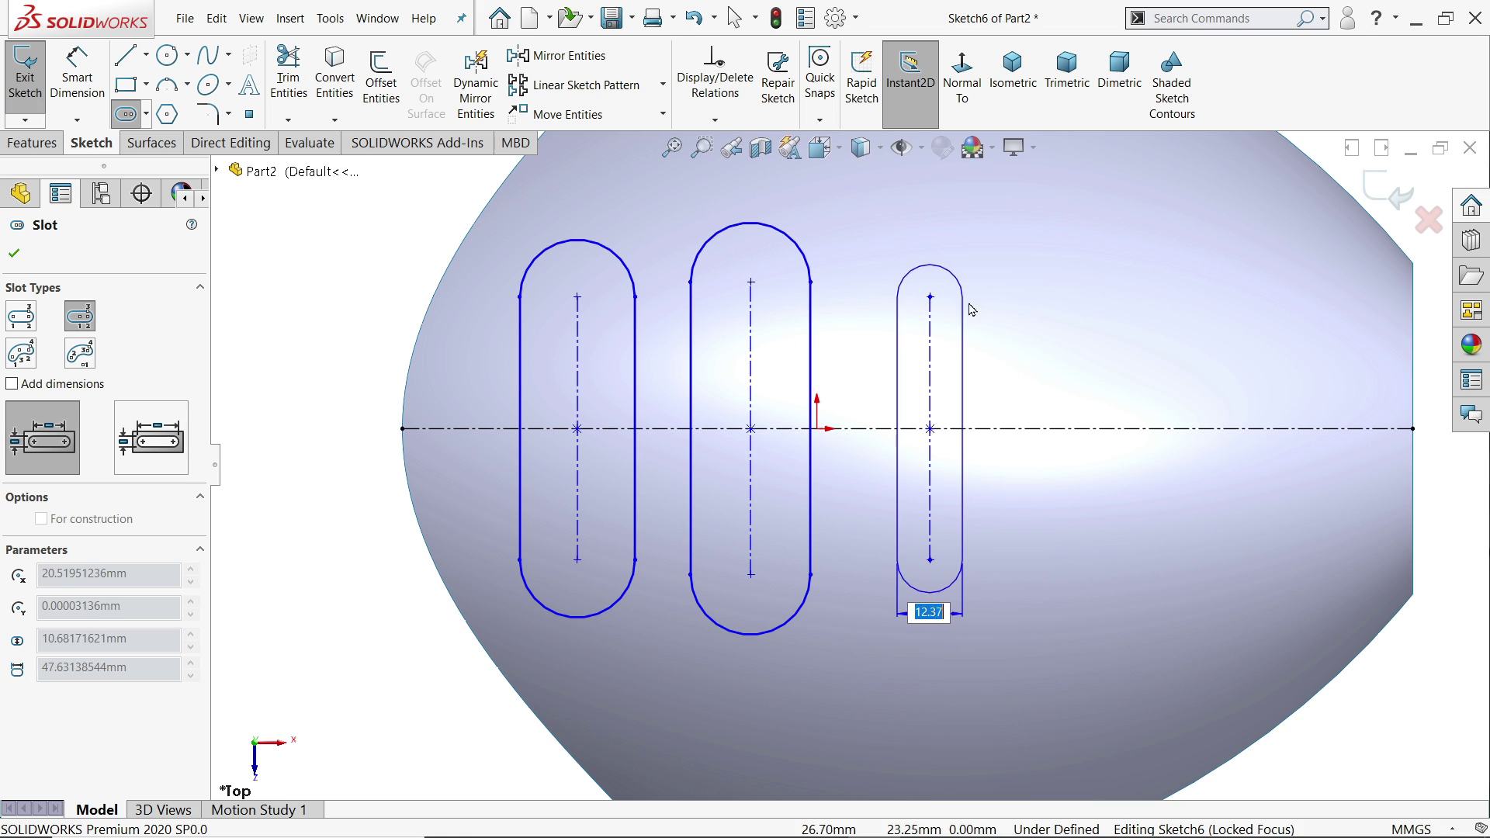
pyautogui.click(972, 310)
# Sketch the fourth and fifth vertical slots on the centerline towards the flat end, about 37 mm and 40 mm between arc centers.
pyautogui.click(1096, 428)
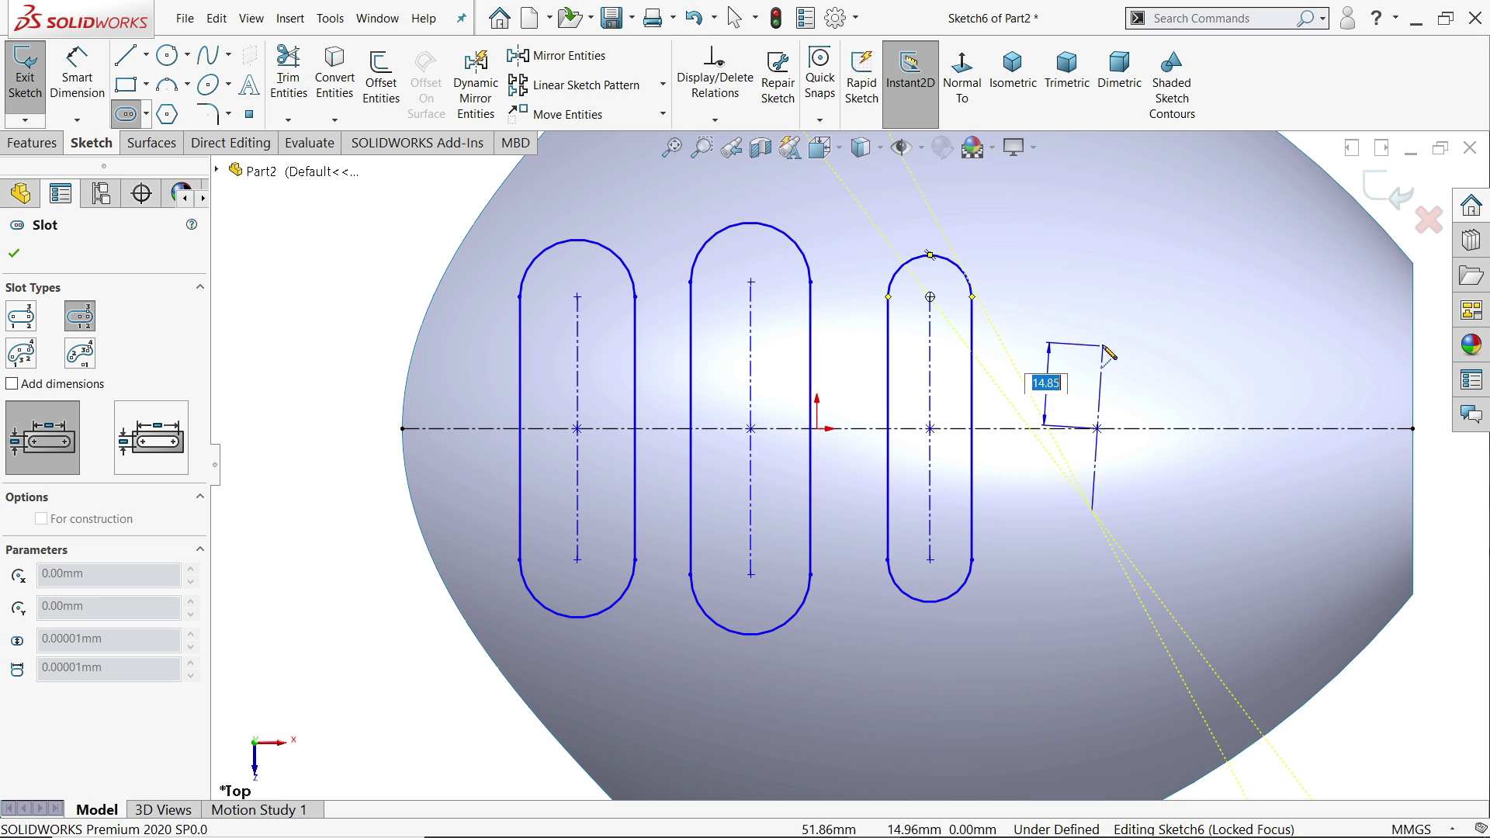
pyautogui.click(1097, 327)
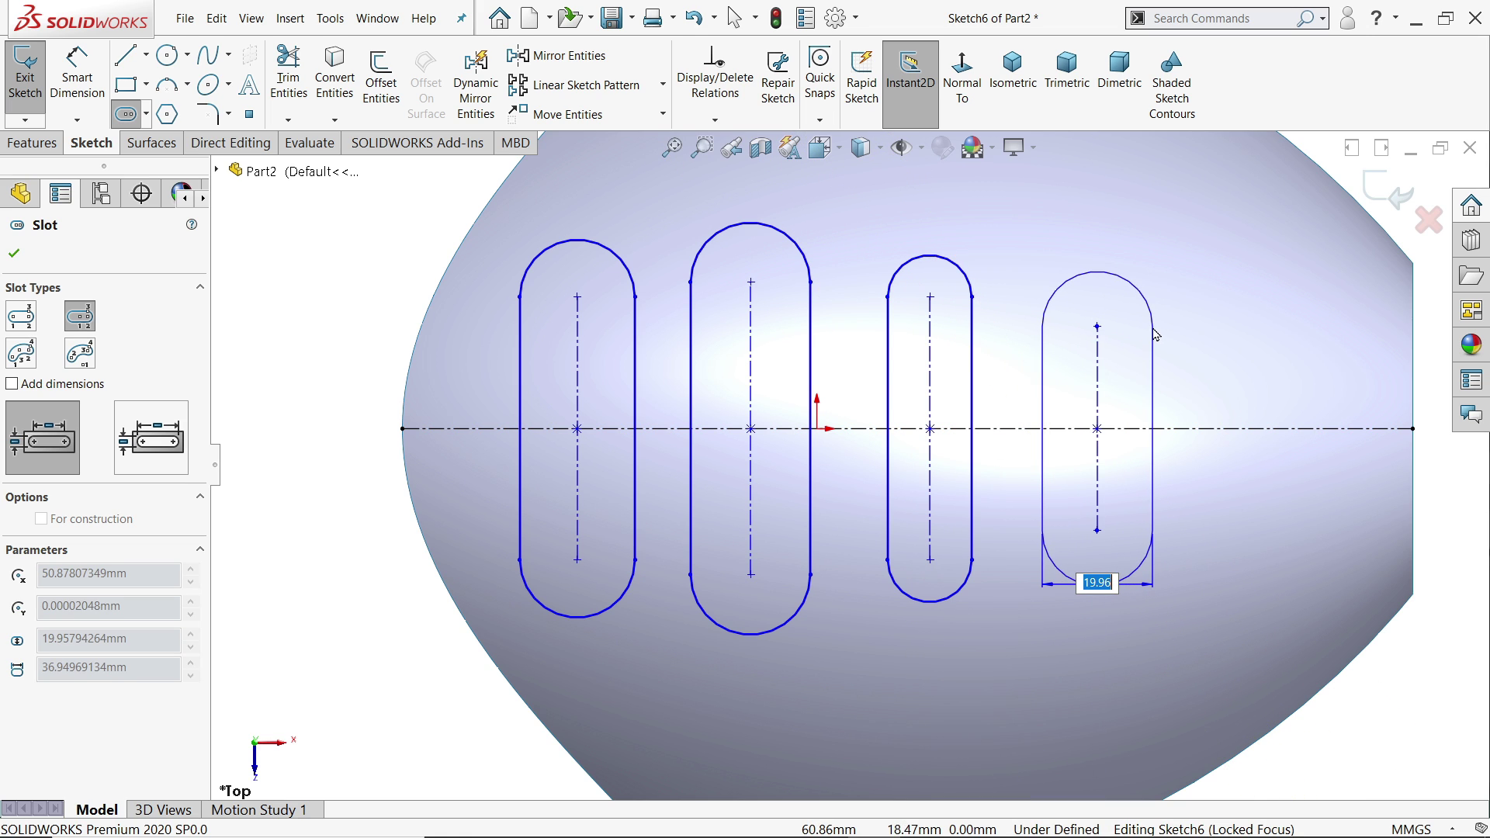
pyautogui.click(1155, 335)
pyautogui.click(1268, 428)
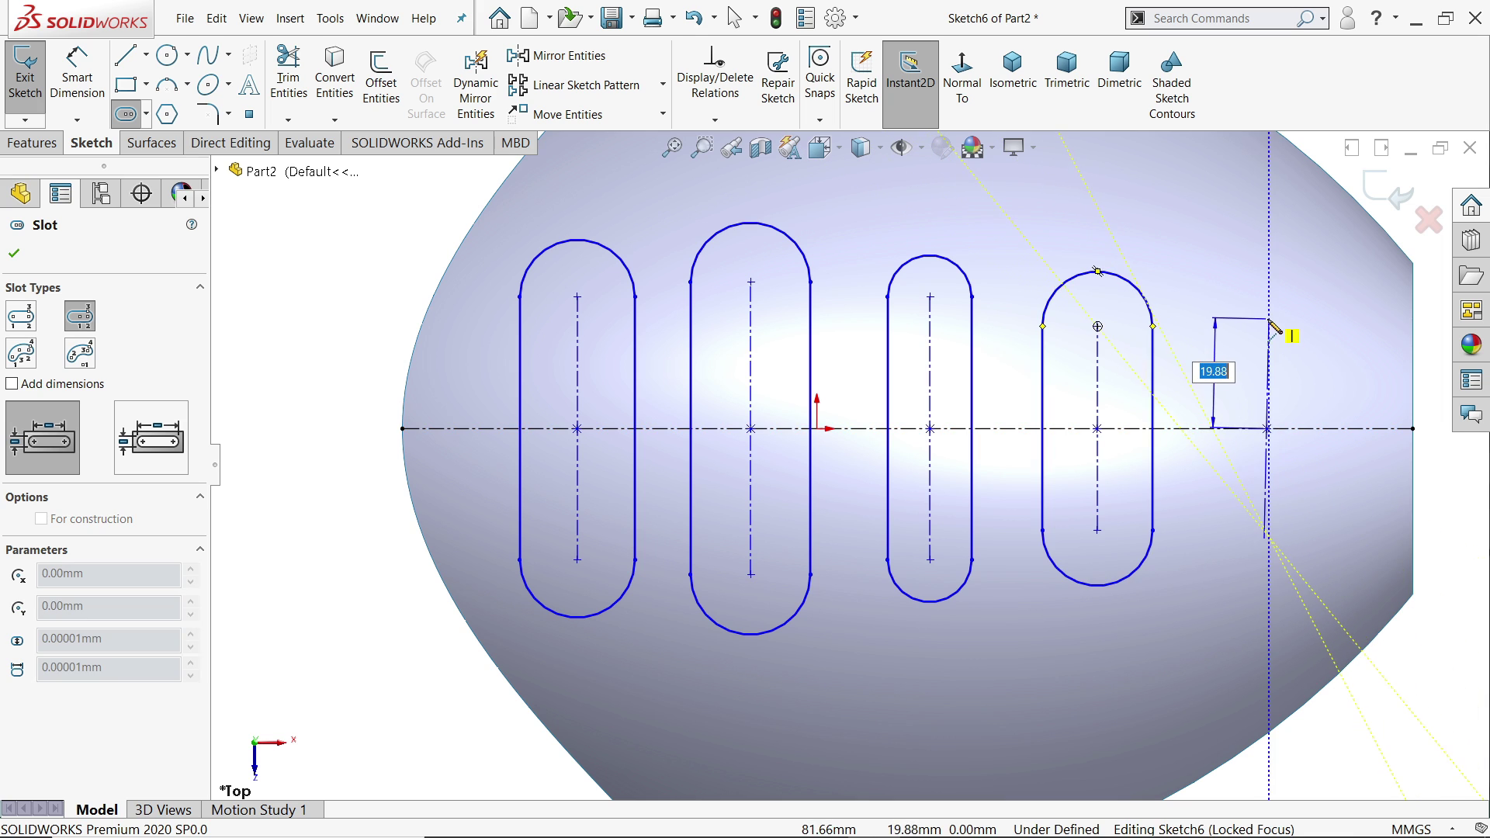
pyautogui.click(1273, 320)
pyautogui.click(1307, 326)
pyautogui.rightClick(402, 303)
pyautogui.click(404, 303)
# Check the sketch relations on the central construction line of each of the five slots.
pyautogui.click(578, 402)
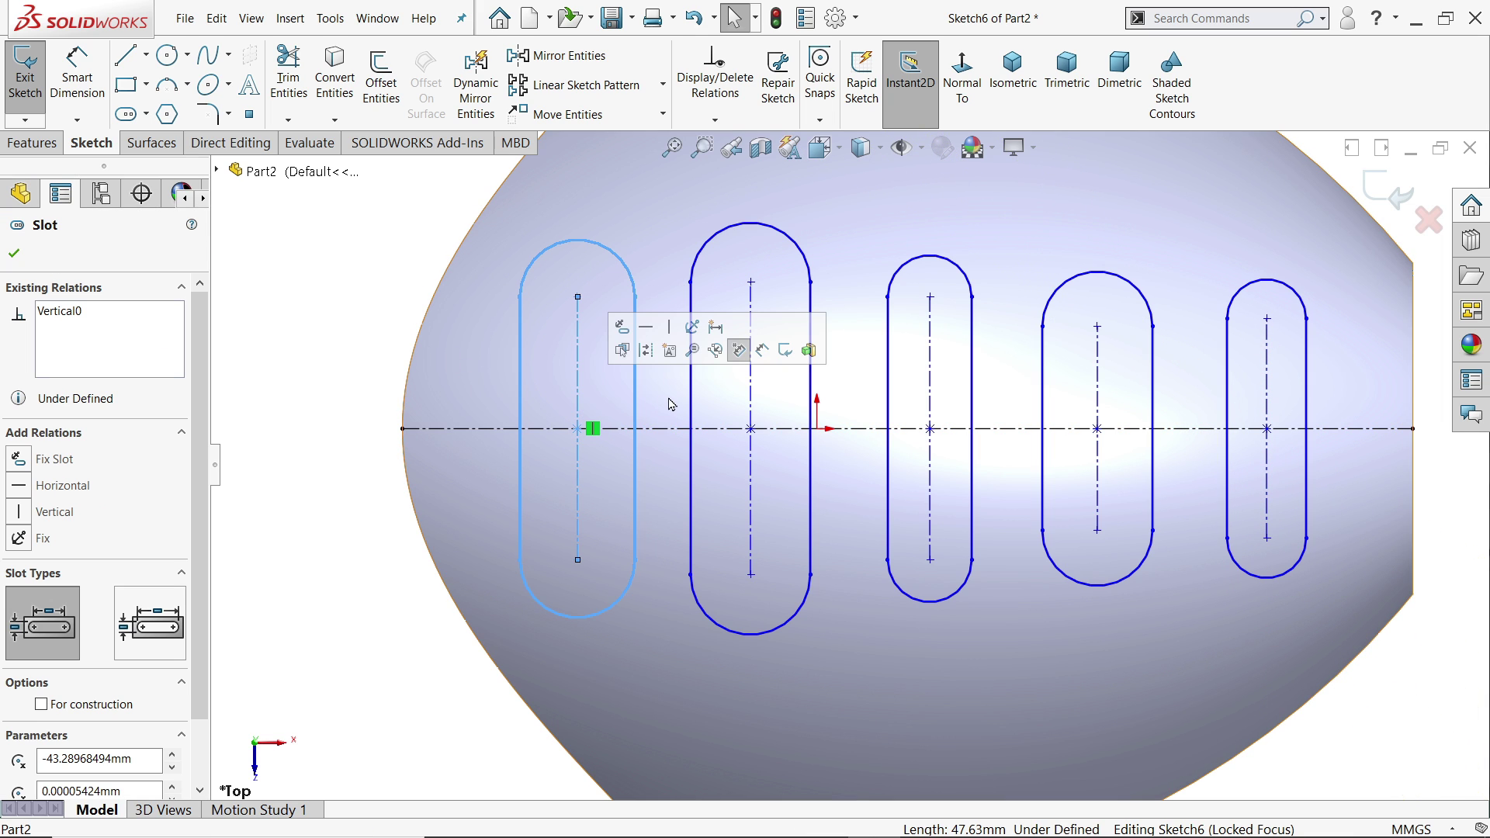
pyautogui.click(749, 413)
pyautogui.click(931, 404)
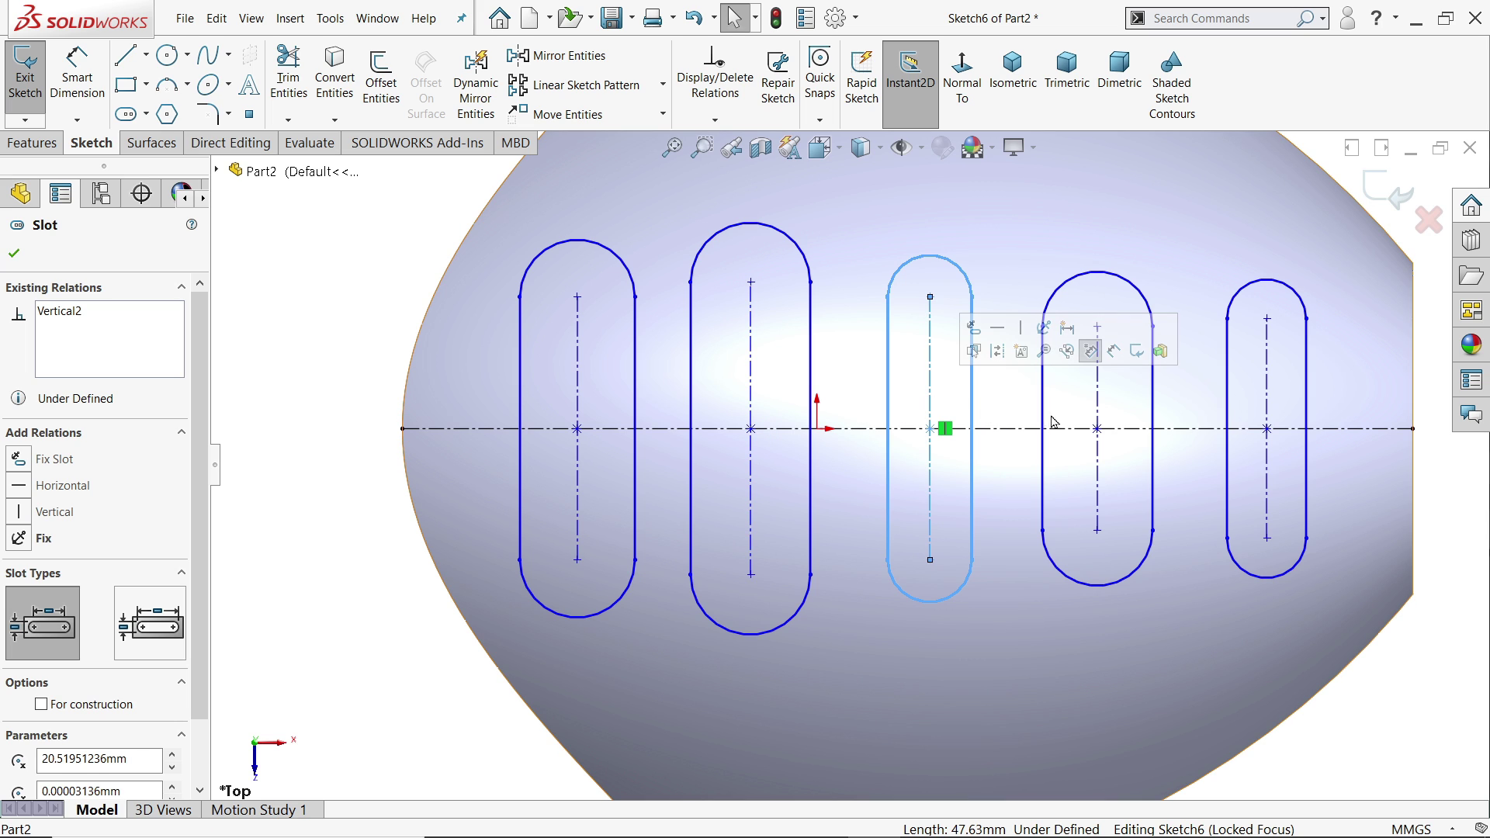
pyautogui.click(1103, 409)
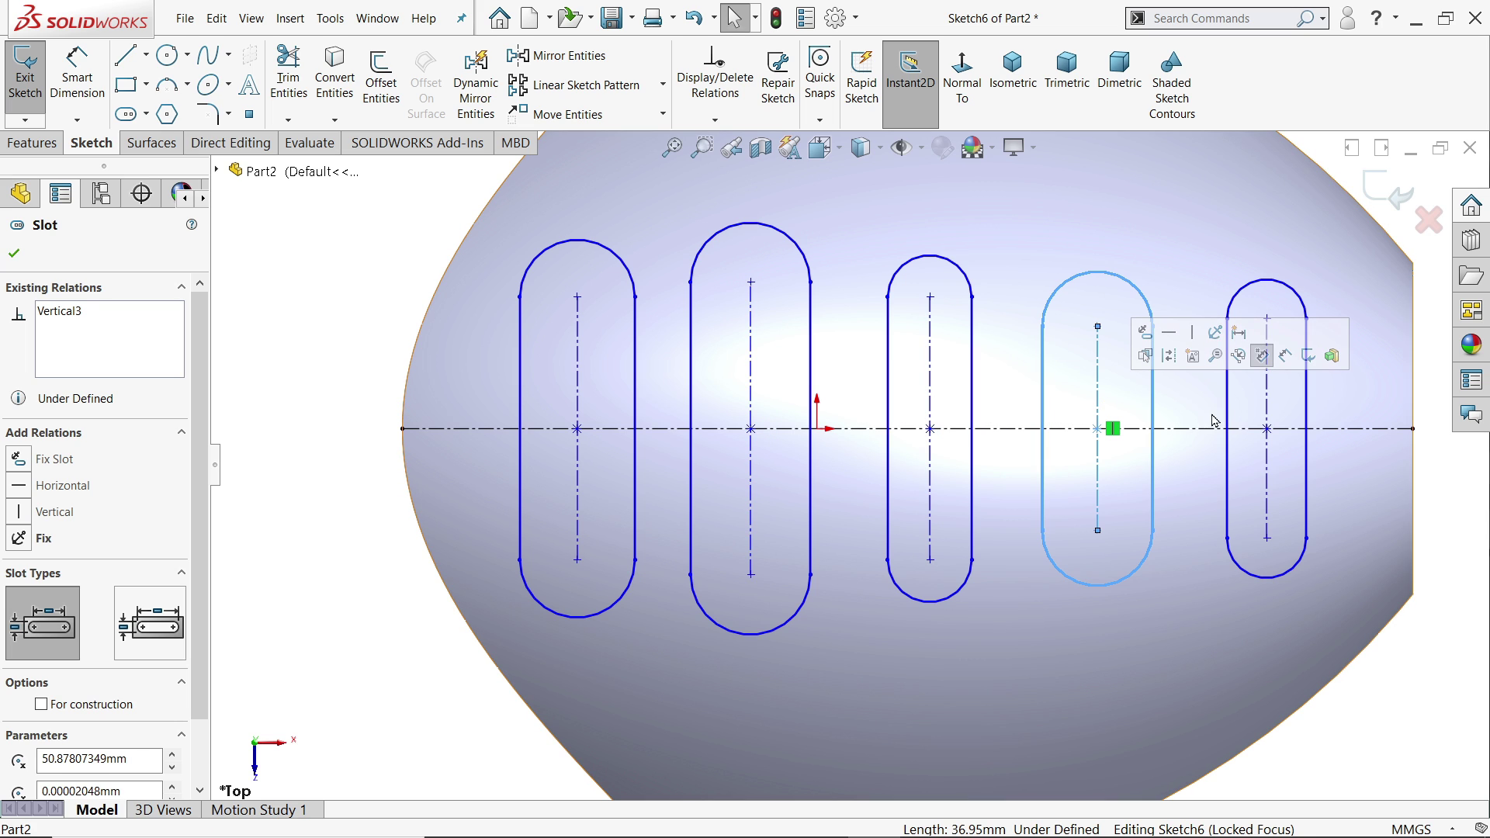
pyautogui.click(1267, 423)
pyautogui.click(364, 280)
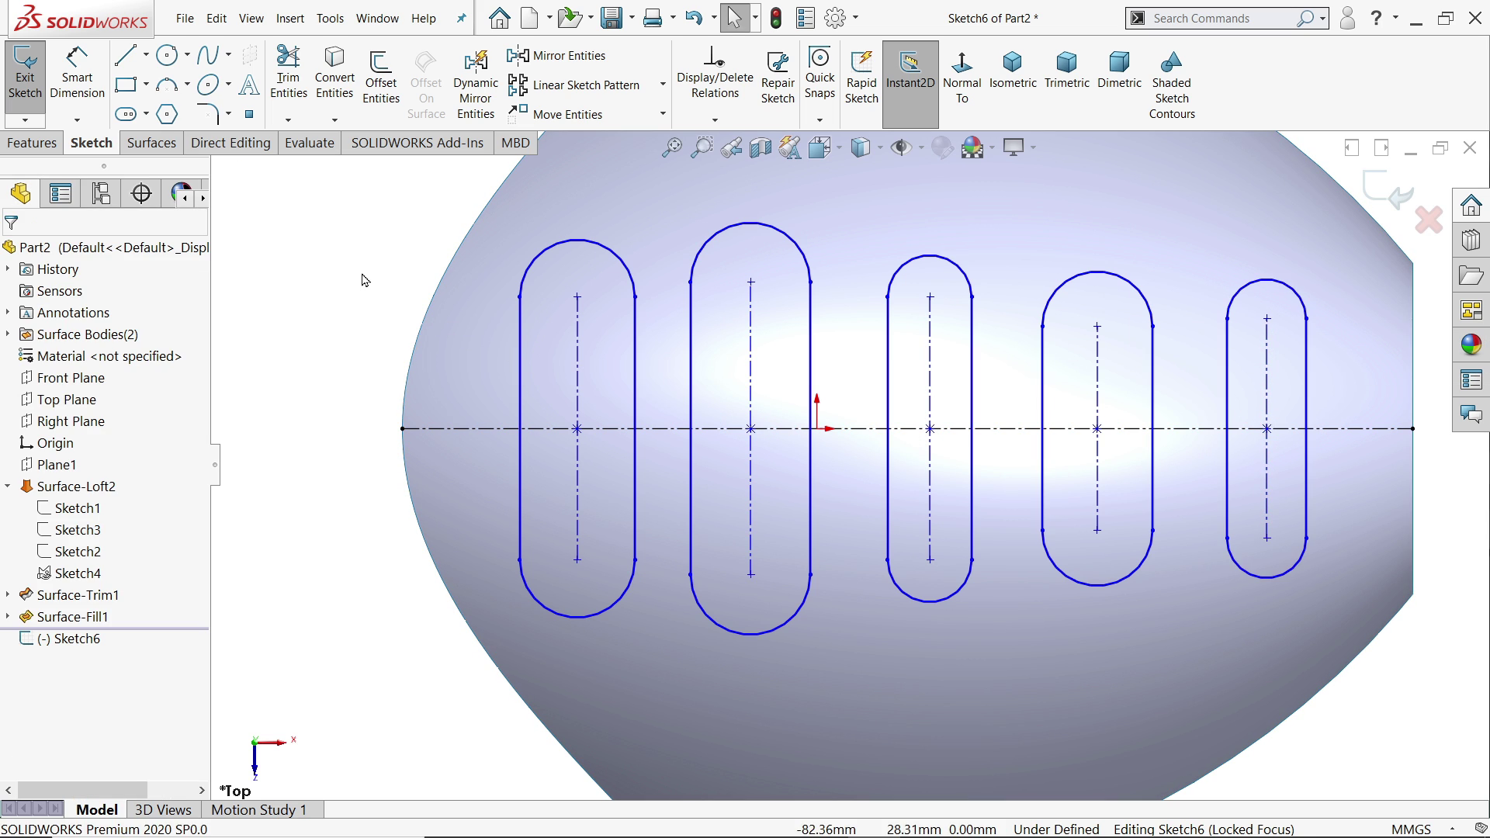
# Dimension the gap between the facing straight sides of the first and second slots from the rounded end as 15 mm.
pyautogui.click(76, 93)
pyautogui.scroll(3, 853, 428)
pyautogui.scroll(-3, 1117, 432)
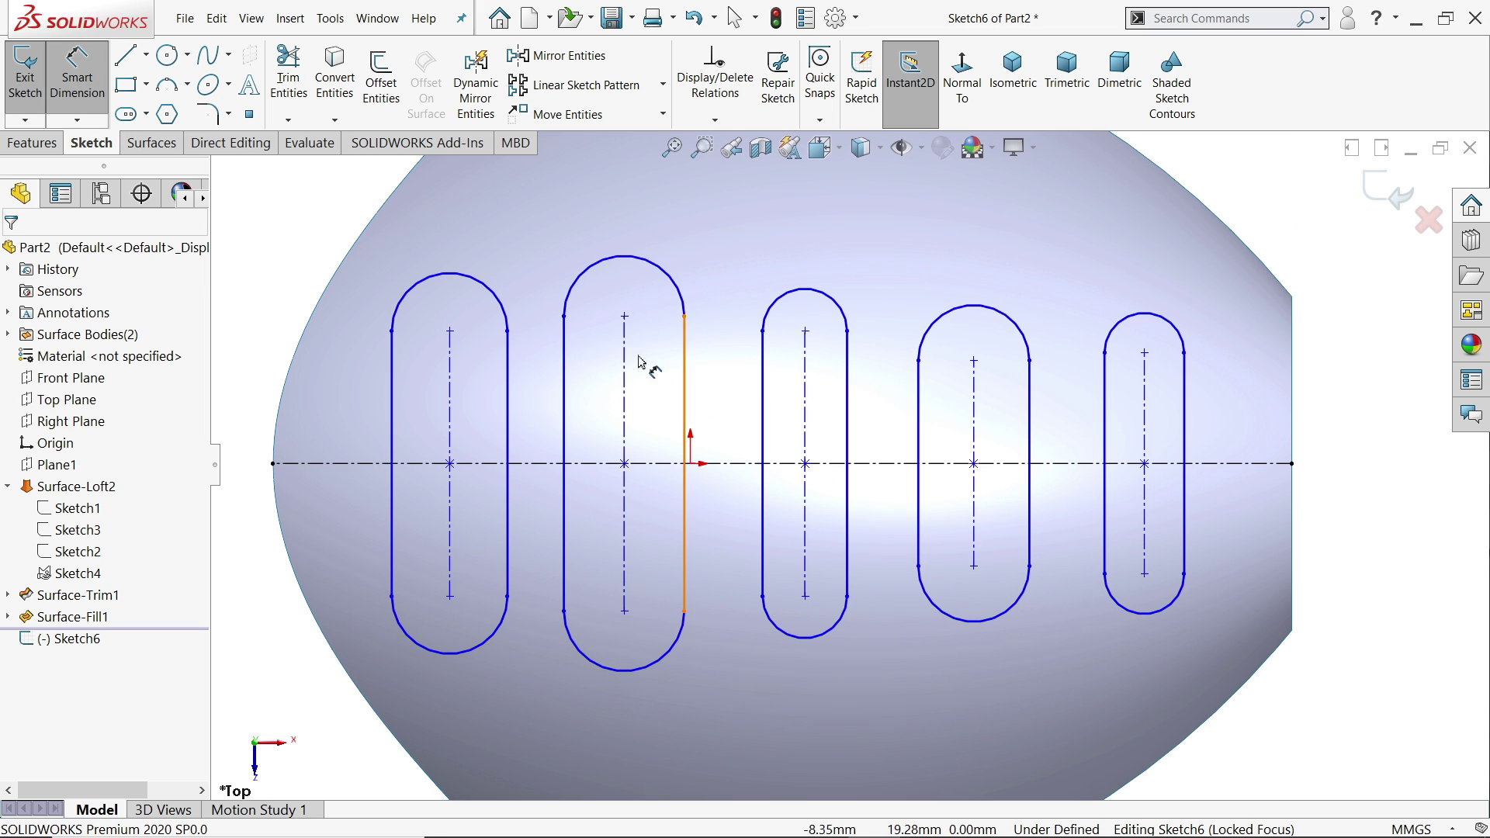
pyautogui.click(508, 356)
pyautogui.click(564, 372)
pyautogui.click(522, 237)
pyautogui.write('15')
pyautogui.press('Return')
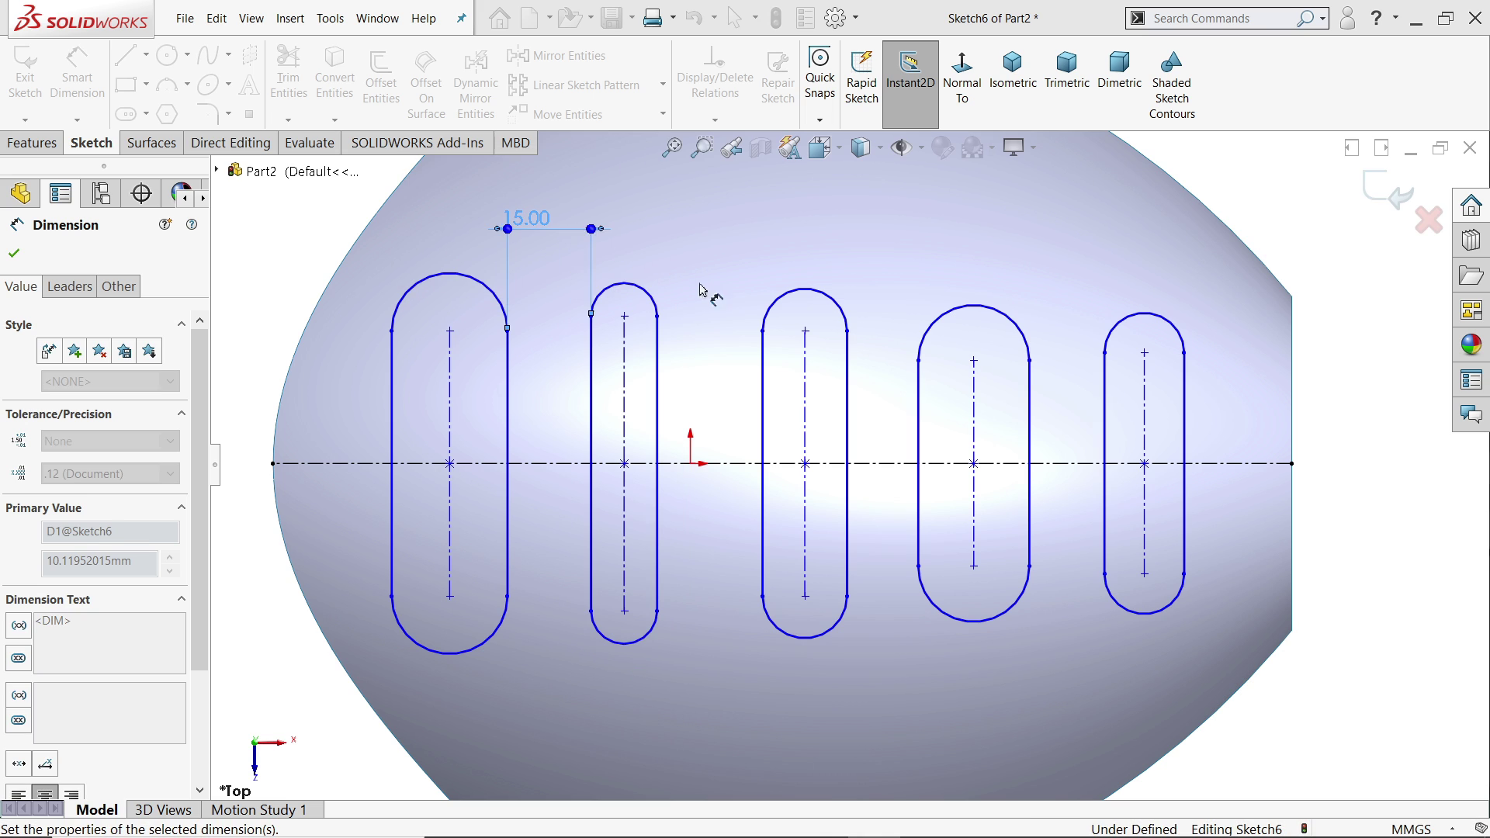
# Dimension the gap between the facing straight sides of the second and third slots from the rounded end as 15 mm.
pyautogui.click(656, 363)
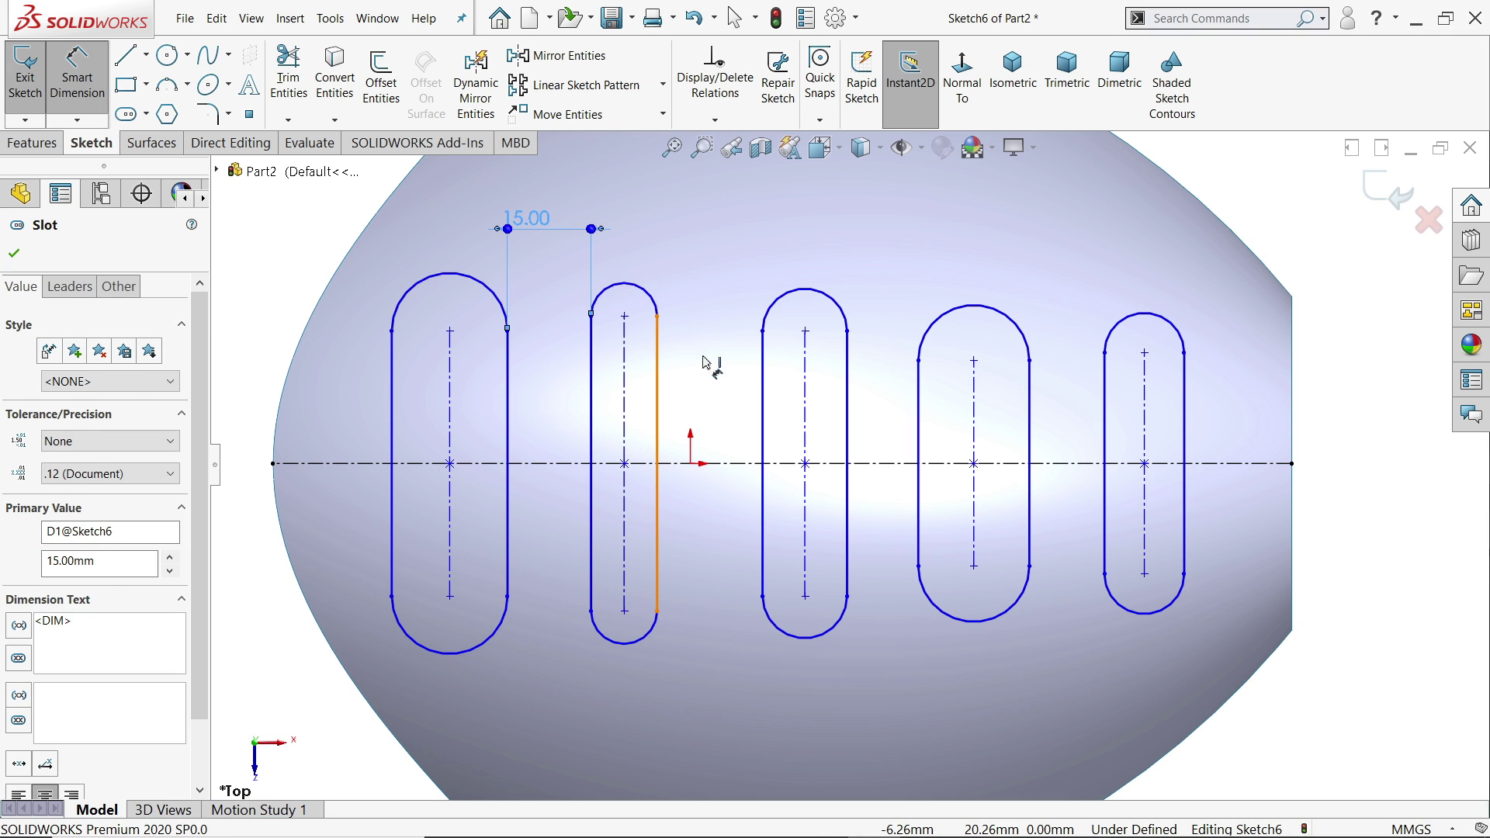
pyautogui.click(762, 373)
pyautogui.click(704, 206)
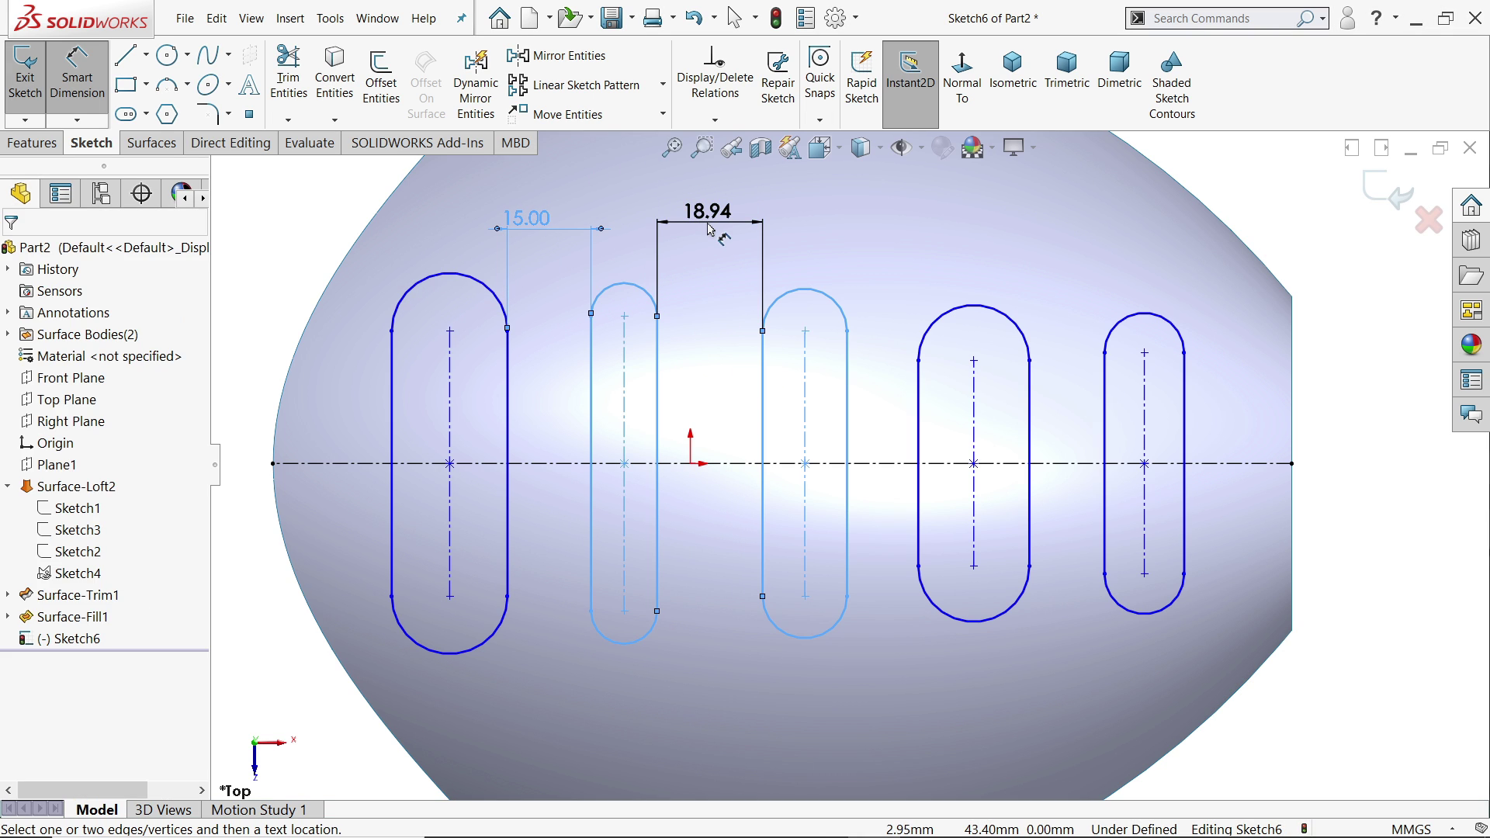
pyautogui.write('15')
pyautogui.press('Return')
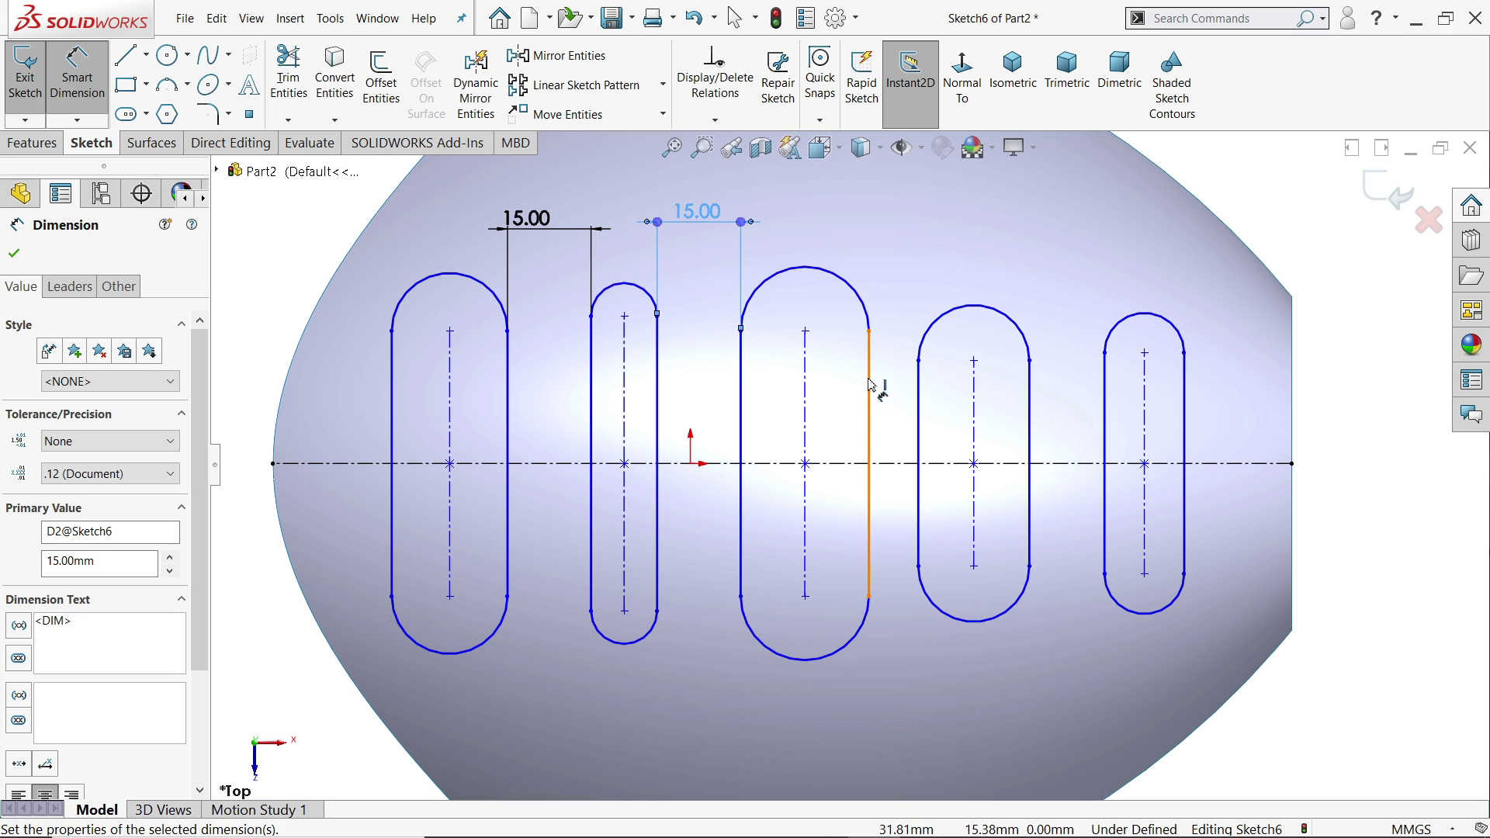
# Dimension the gap between the facing straight sides of the third and fourth slots as 15 mm.
pyautogui.click(920, 418)
pyautogui.click(869, 404)
pyautogui.click(894, 233)
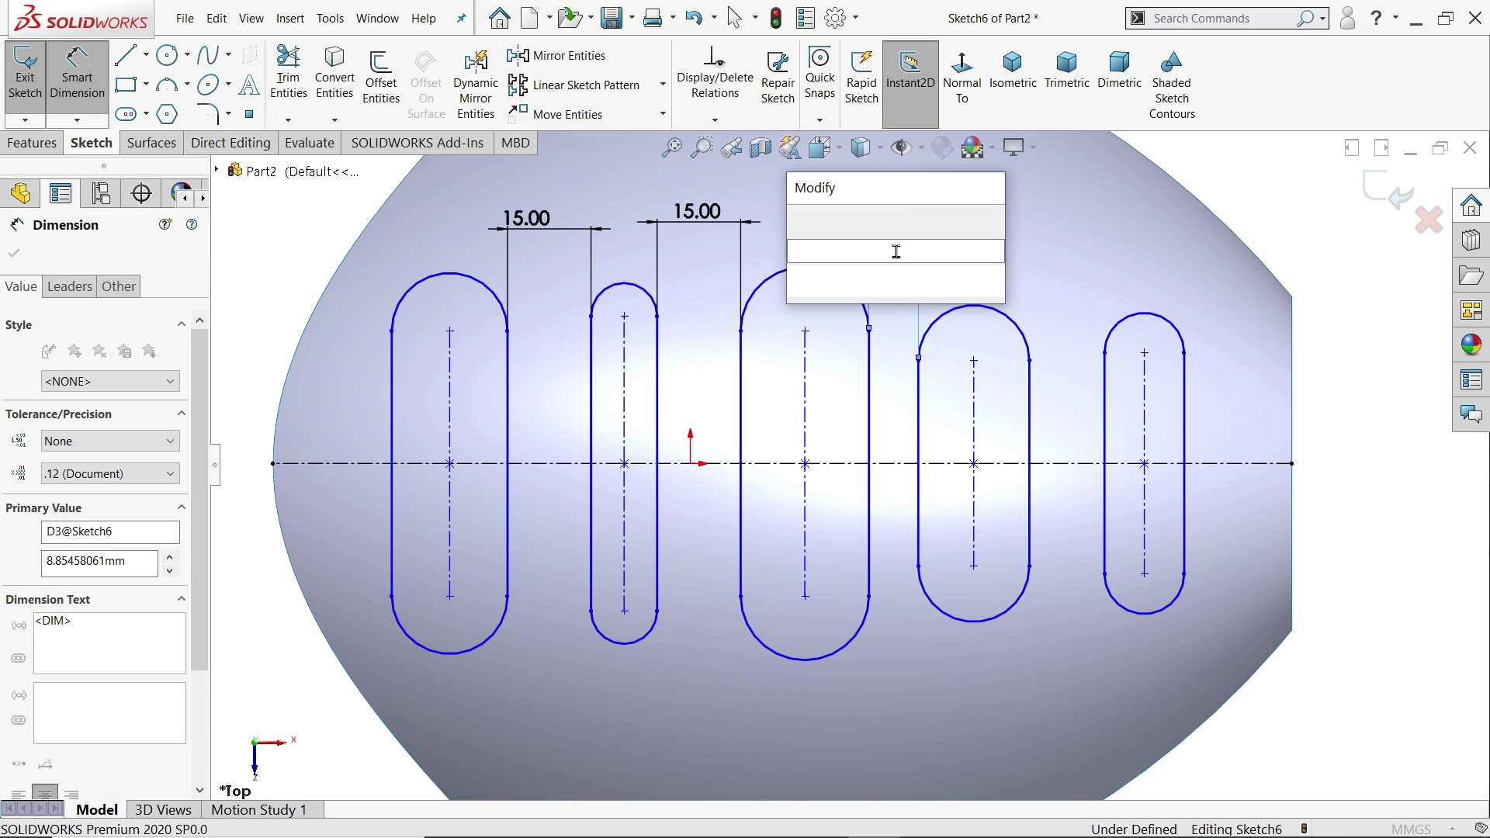
pyautogui.write('15')
pyautogui.press('Return')
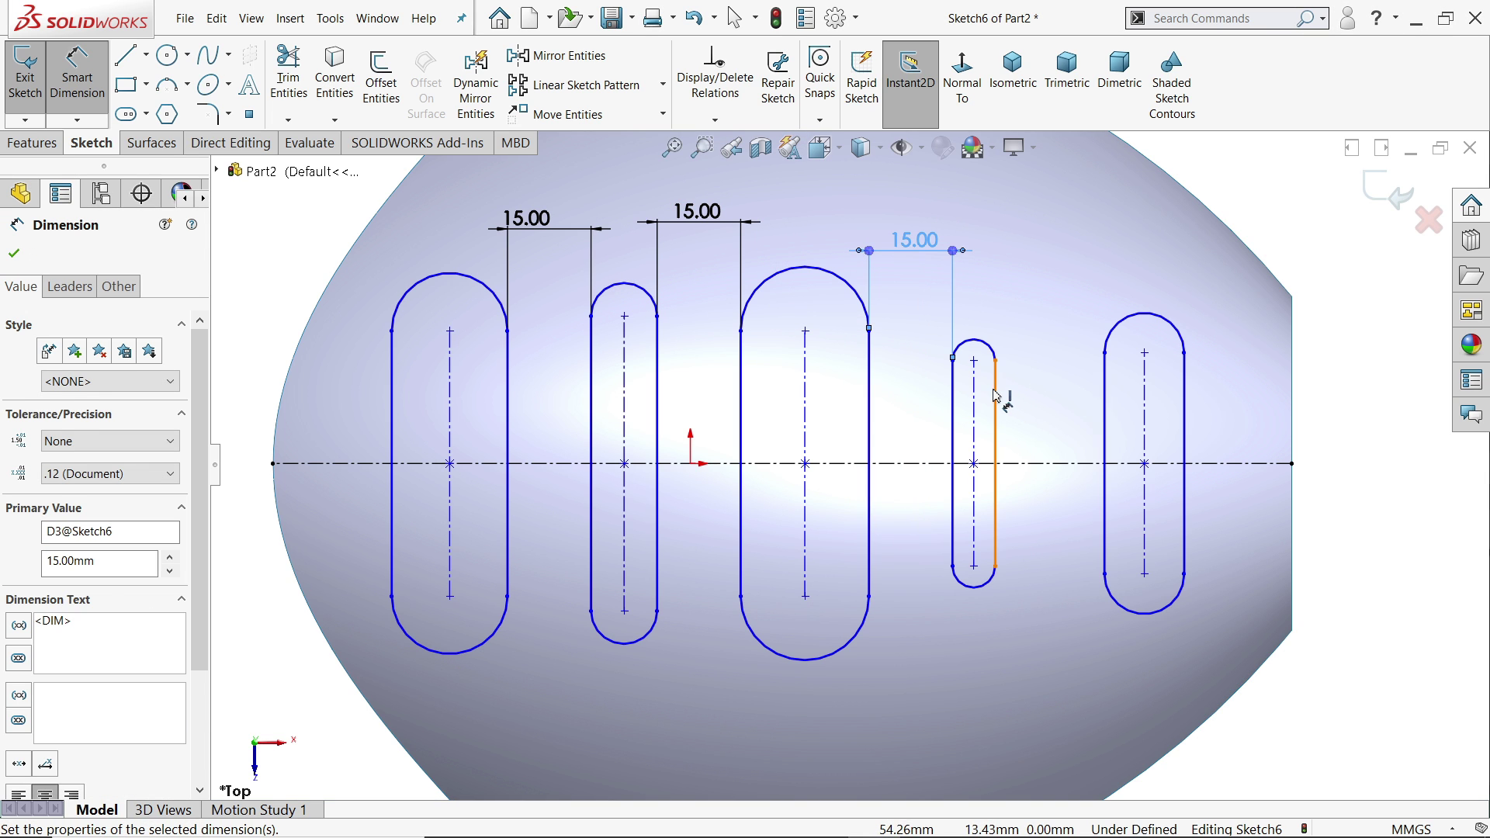
# Dimension the gap between the fourth slot and the slot nearest the flat end as 15 mm.
pyautogui.click(996, 394)
pyautogui.click(1104, 419)
pyautogui.click(1064, 299)
pyautogui.write('15')
pyautogui.press('Return')
pyautogui.scroll(-1, 702, 406)
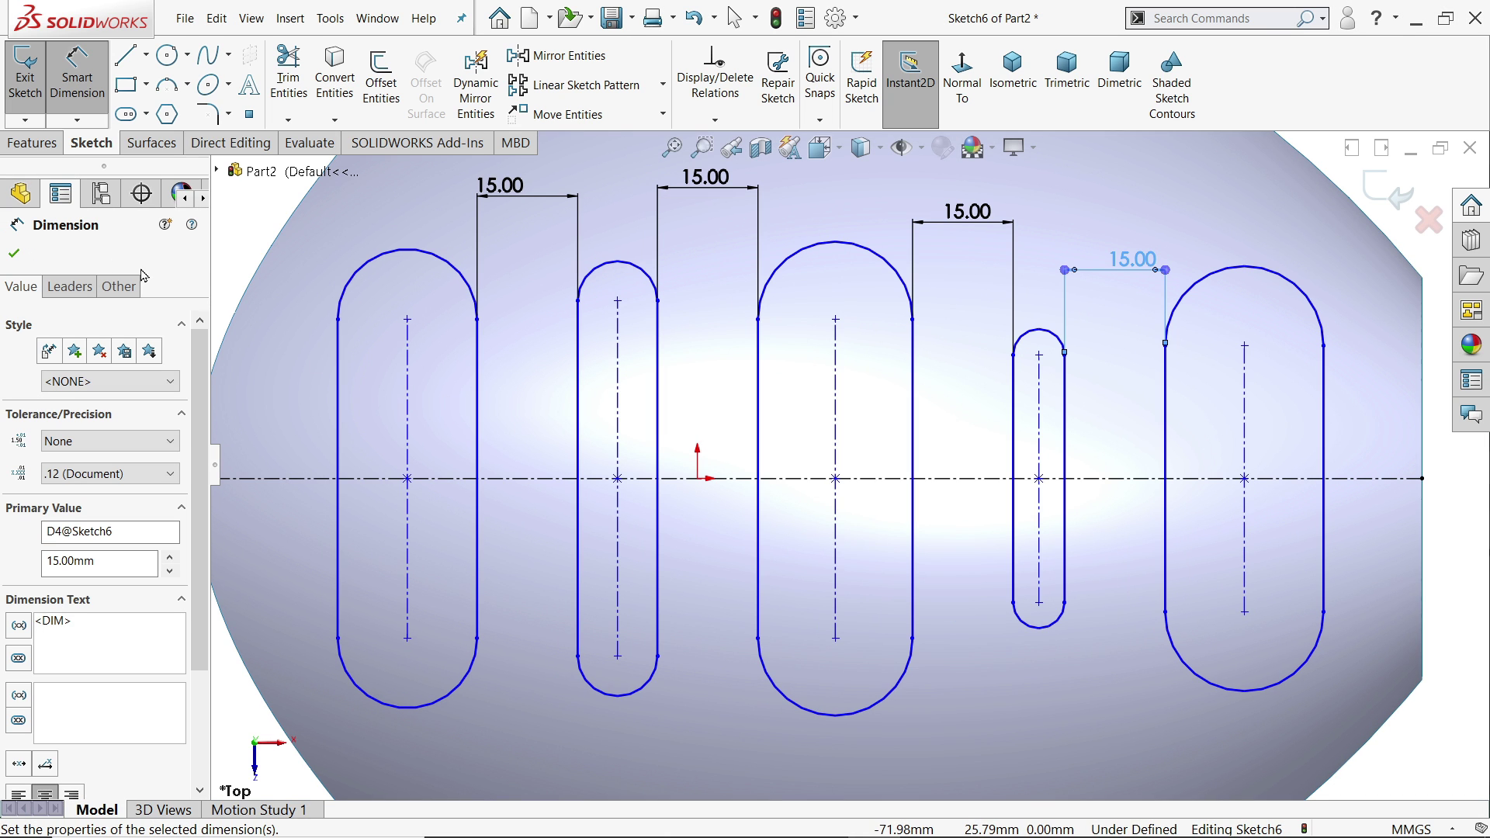
pyautogui.click(17, 257)
# Make the second slot's straight side that faces the third slot coincident with the origin.
pyautogui.click(659, 494)
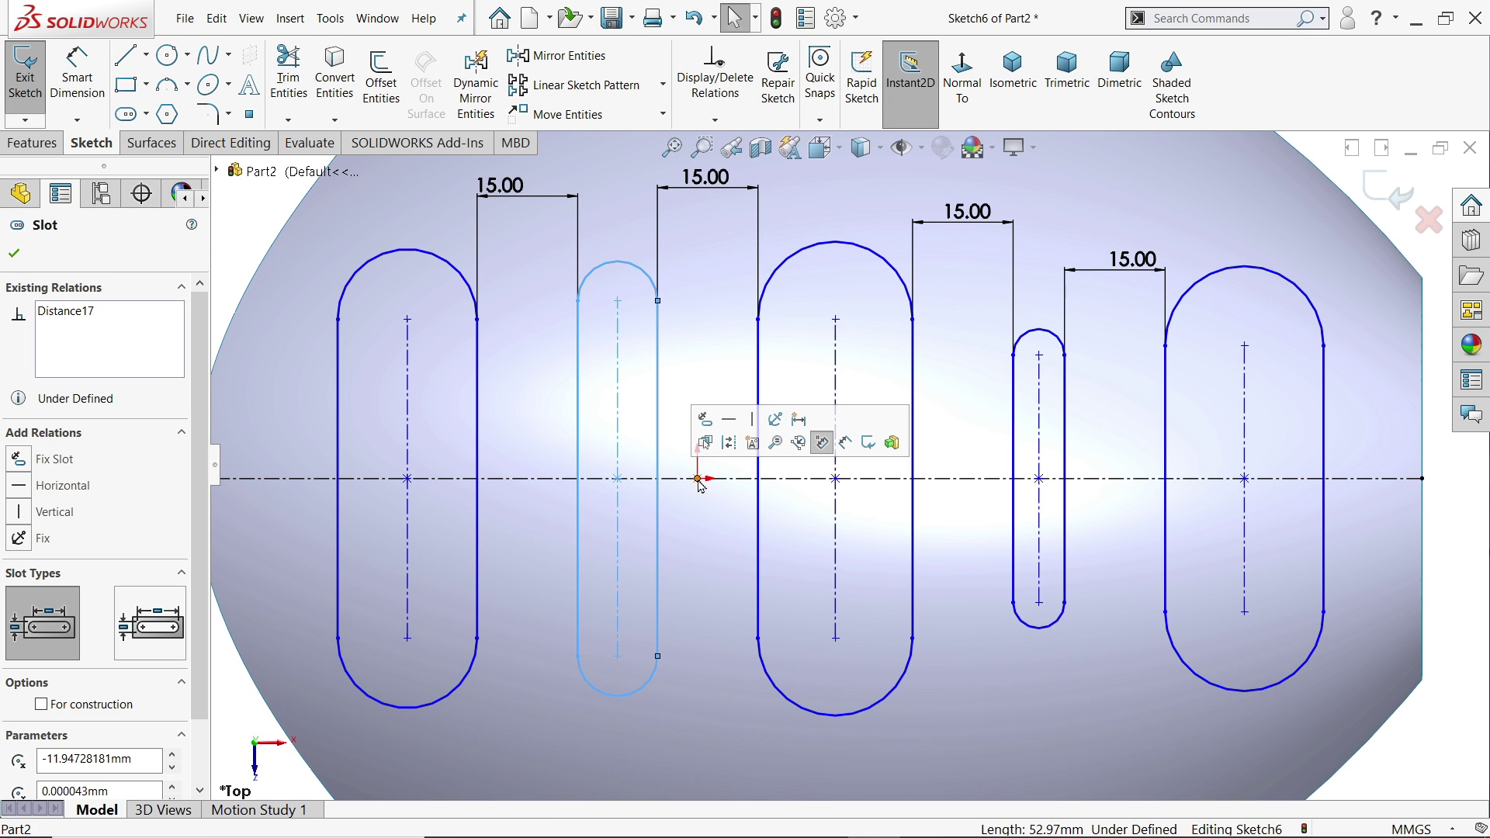
pyautogui.keyDown('ctrl'); pyautogui.click(698, 479); pyautogui.keyUp('ctrl')
pyautogui.click(771, 414)
pyautogui.scroll(2, 739, 469)
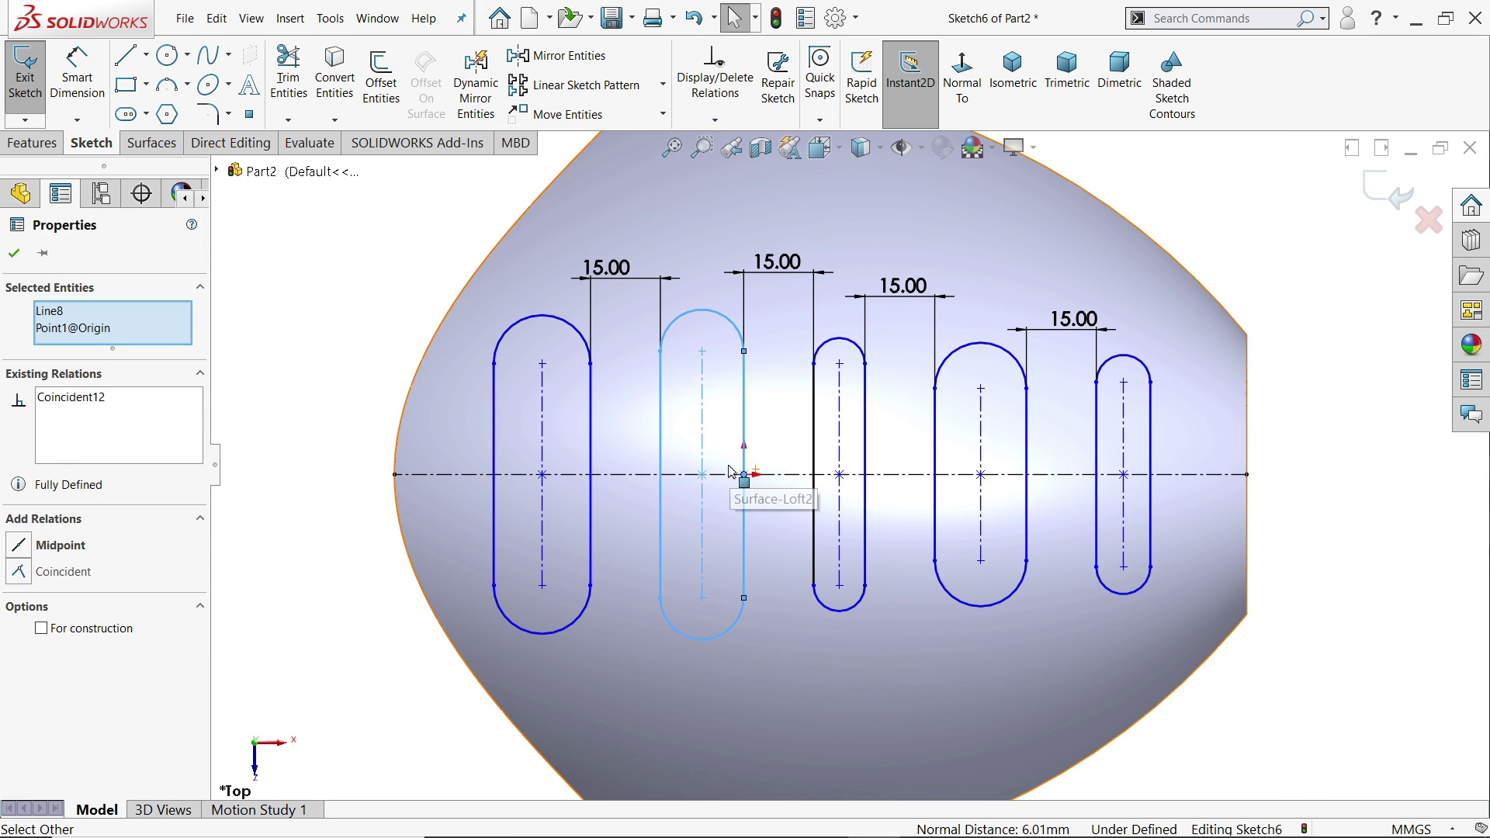
# Add a dimension between the origin and the centerline's endpoint at the flat end, placed above the shell.
pyautogui.click(62, 89)
pyautogui.click(745, 476)
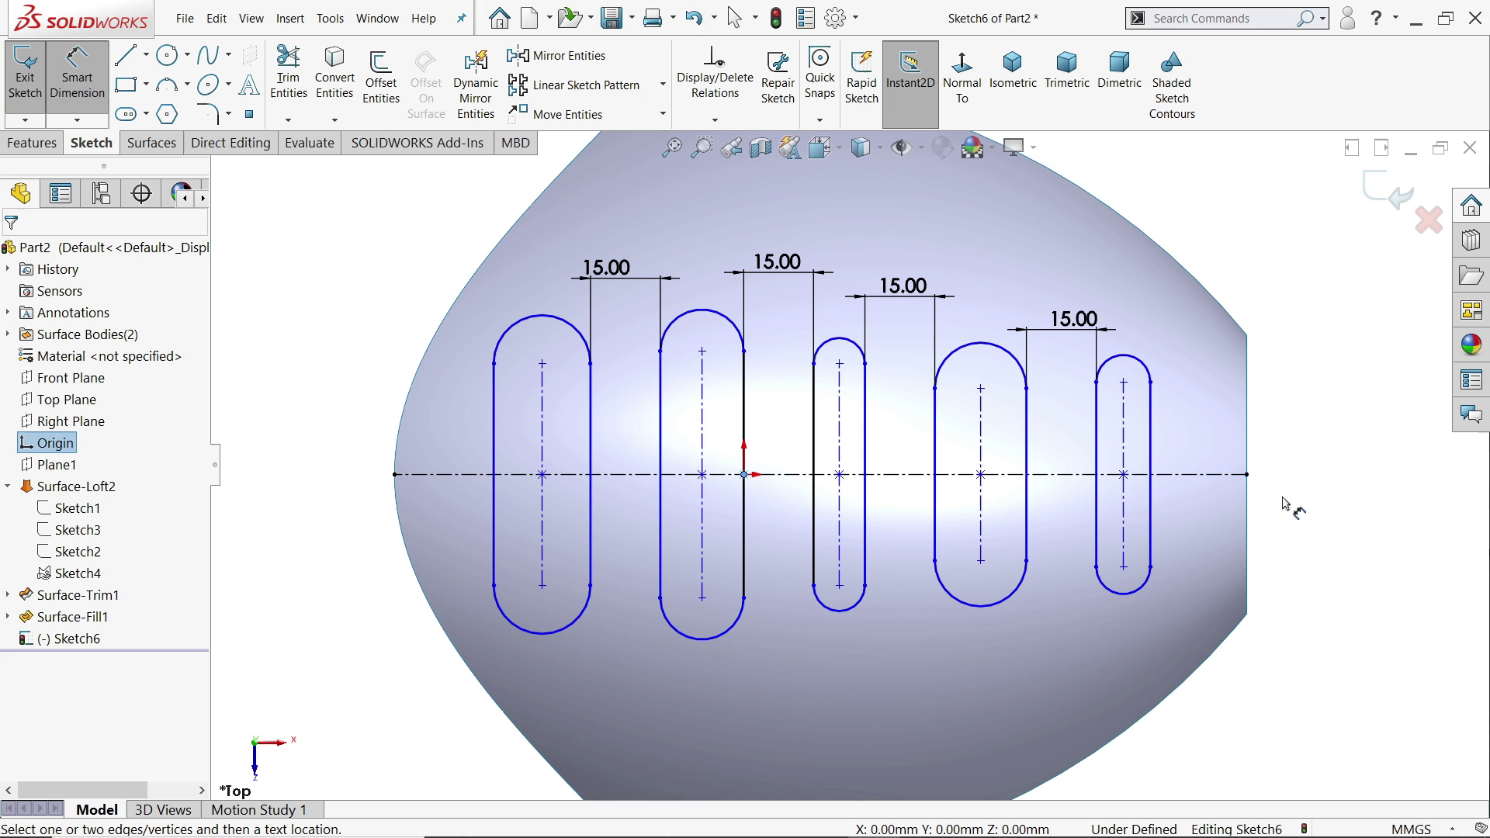
pyautogui.click(1247, 474)
pyautogui.press('f')
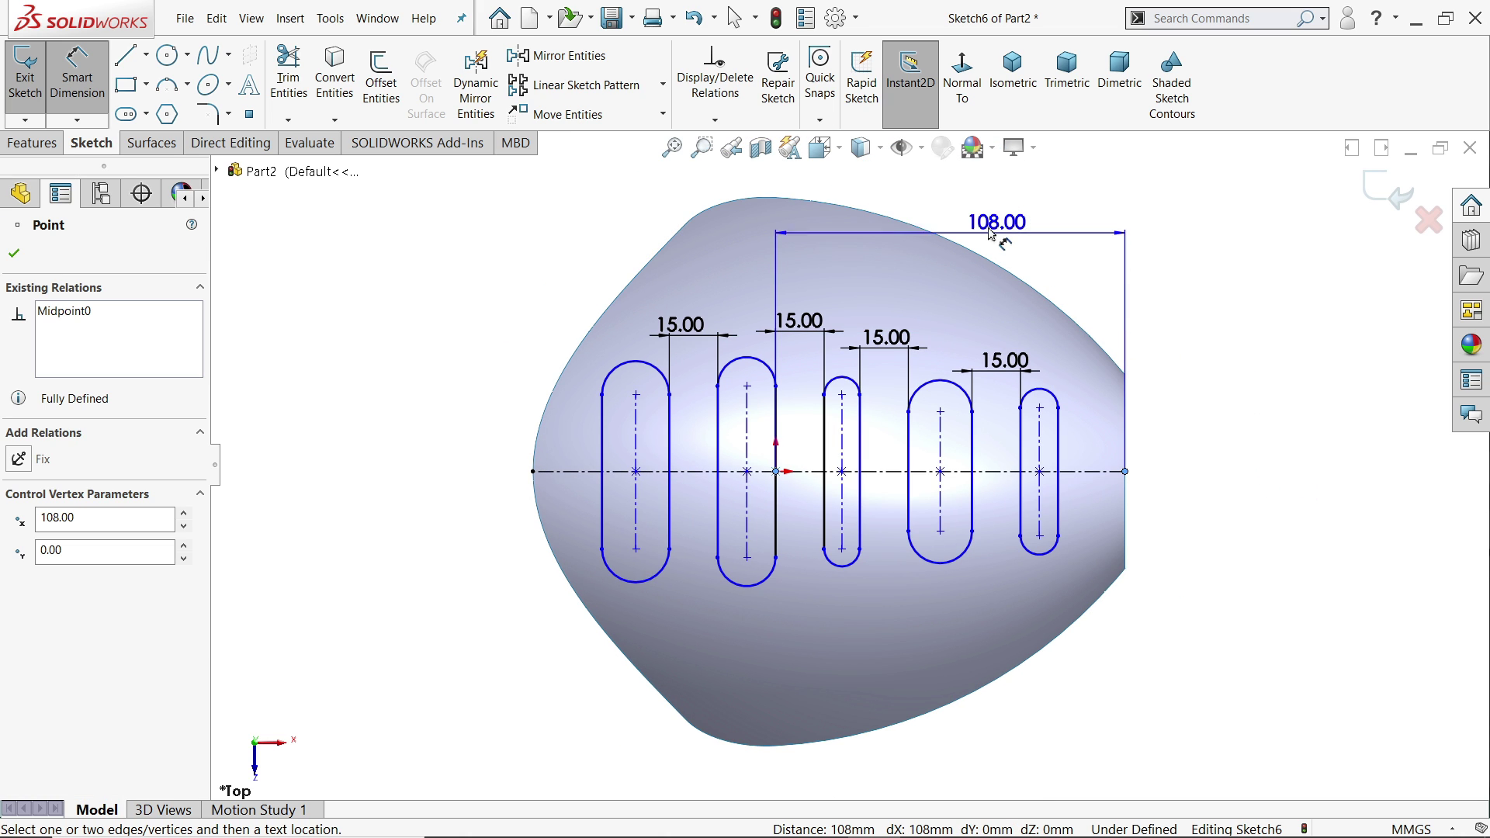
pyautogui.click(964, 199)
pyautogui.click(832, 267)
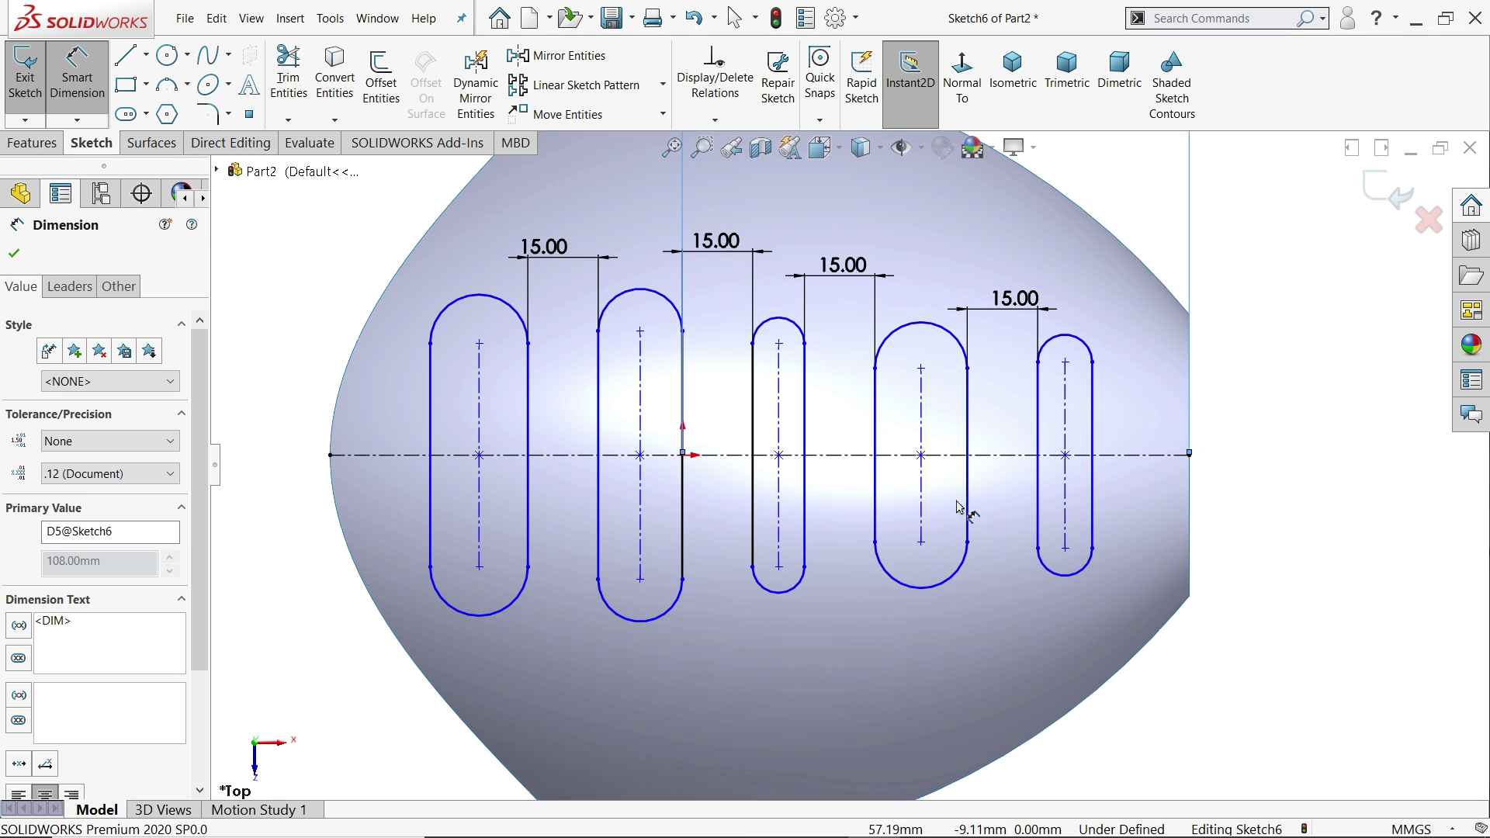
# Dimension the end arc radii of the first and second slots from the rounded end as 9 mm and 8 mm.
pyautogui.click(357, 266)
pyautogui.click(341, 223)
pyautogui.write('40061815')
pyautogui.press('Return')
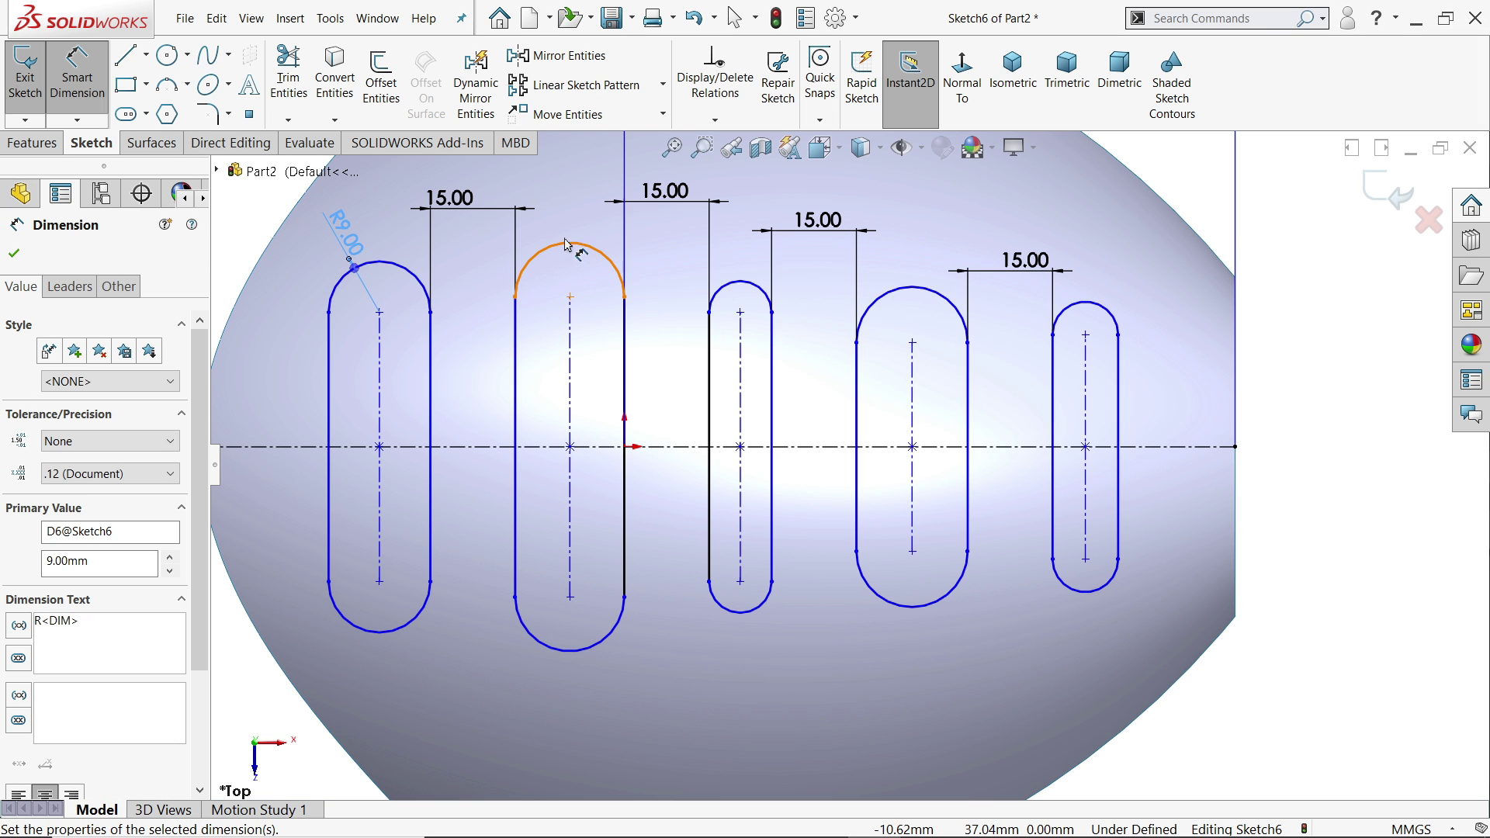
pyautogui.click(572, 247)
pyautogui.click(566, 204)
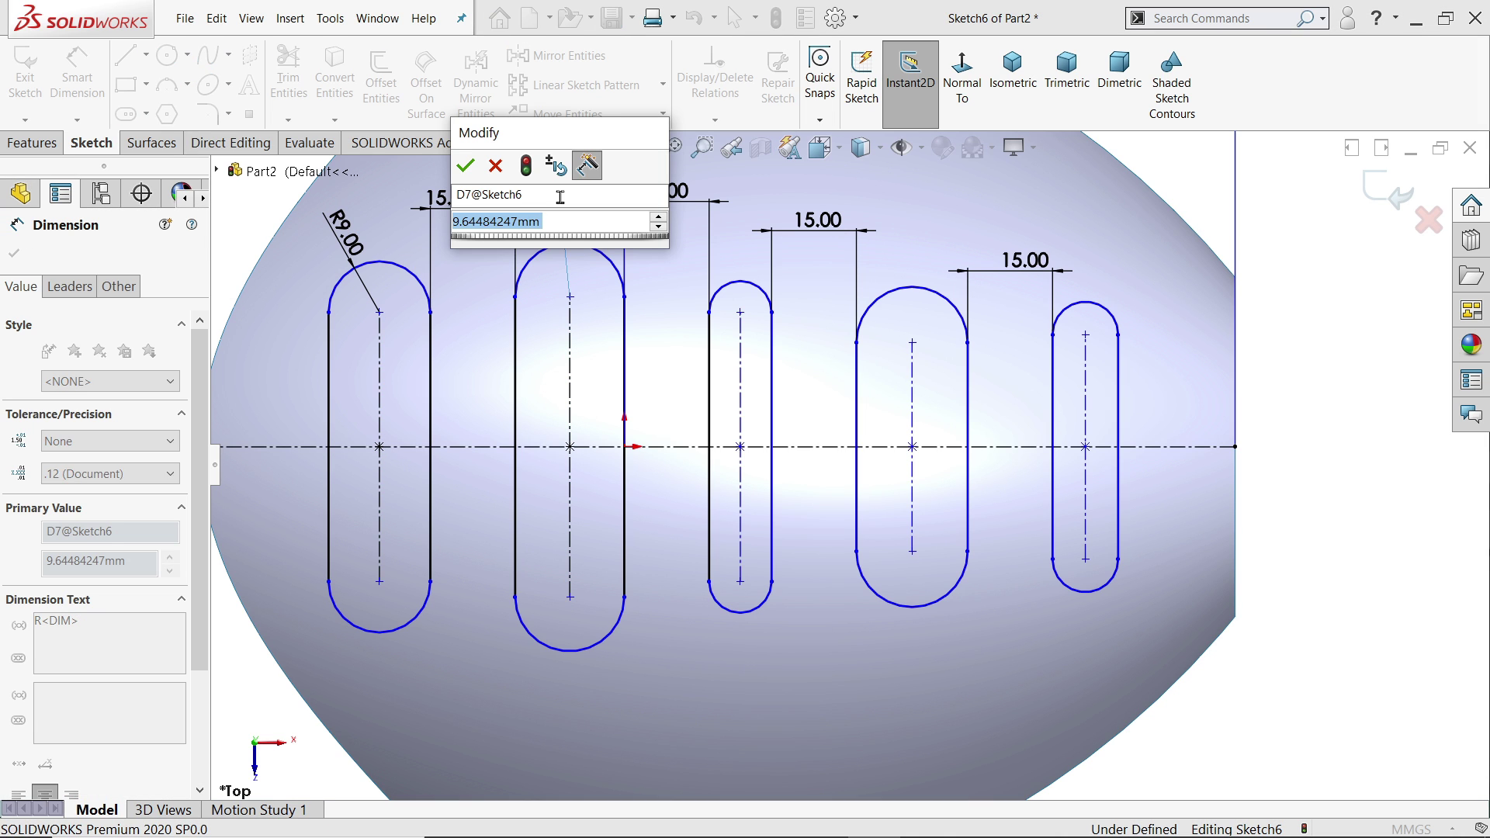
pyautogui.write('8')
pyautogui.press('Return')
# Dimension the end arc radius of the third slot and set it to 7 mm.
pyautogui.click(740, 289)
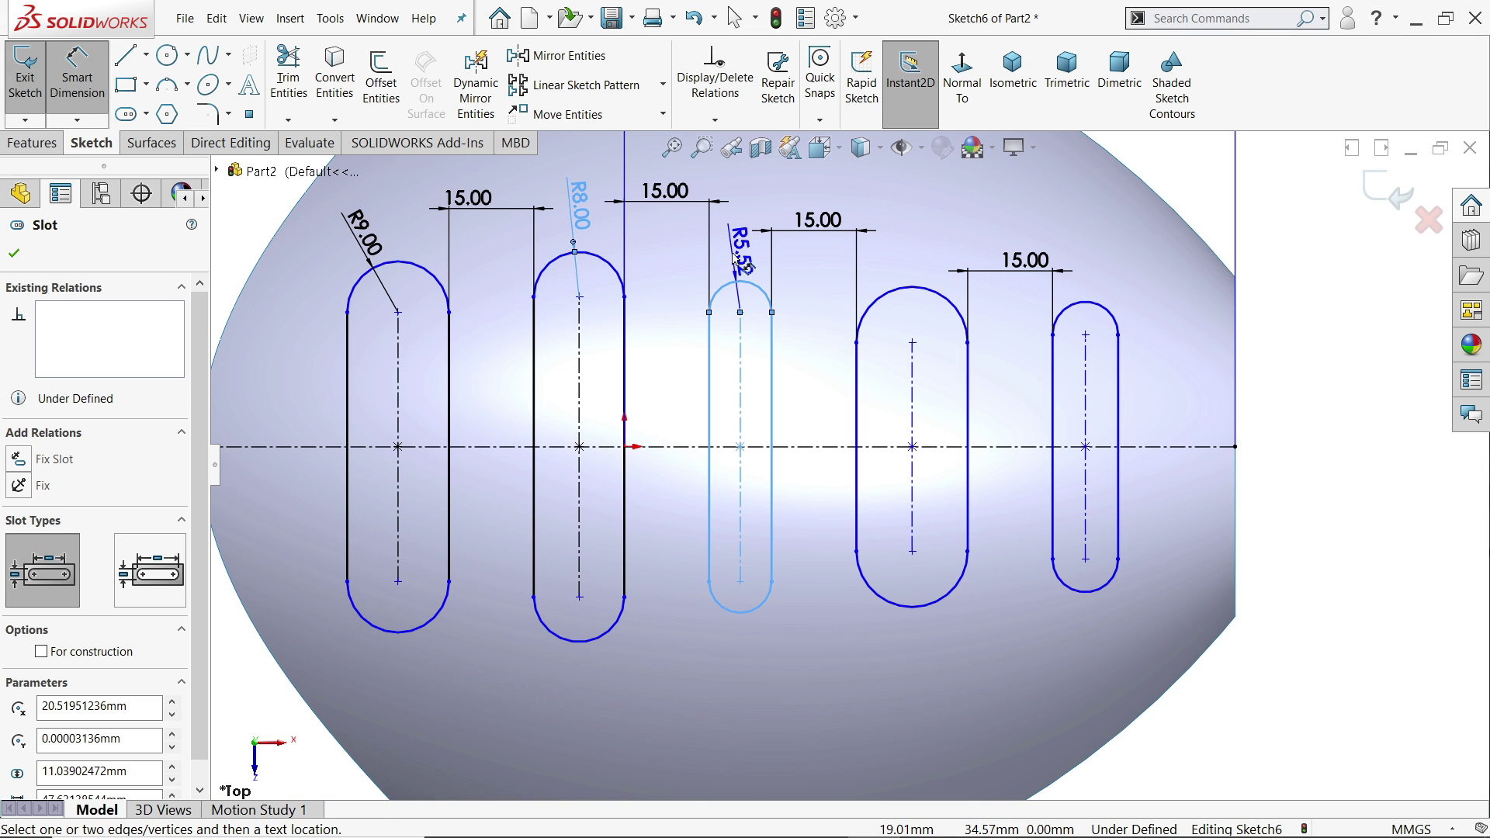
pyautogui.click(737, 233)
pyautogui.write('6')
pyautogui.press('Return')
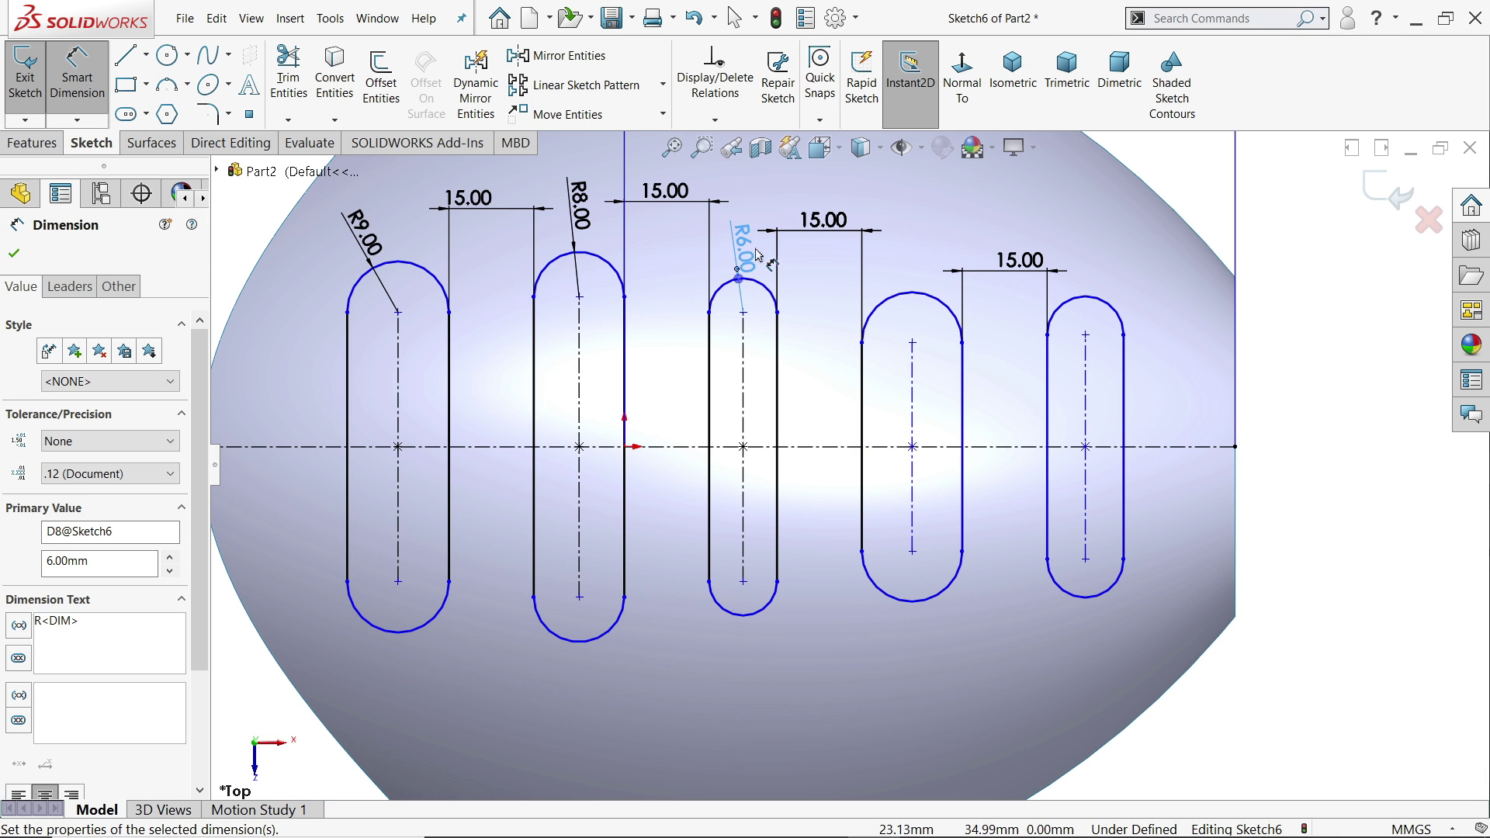
pyautogui.doubleClick(745, 244)
pyautogui.write('7')
pyautogui.press('Return')
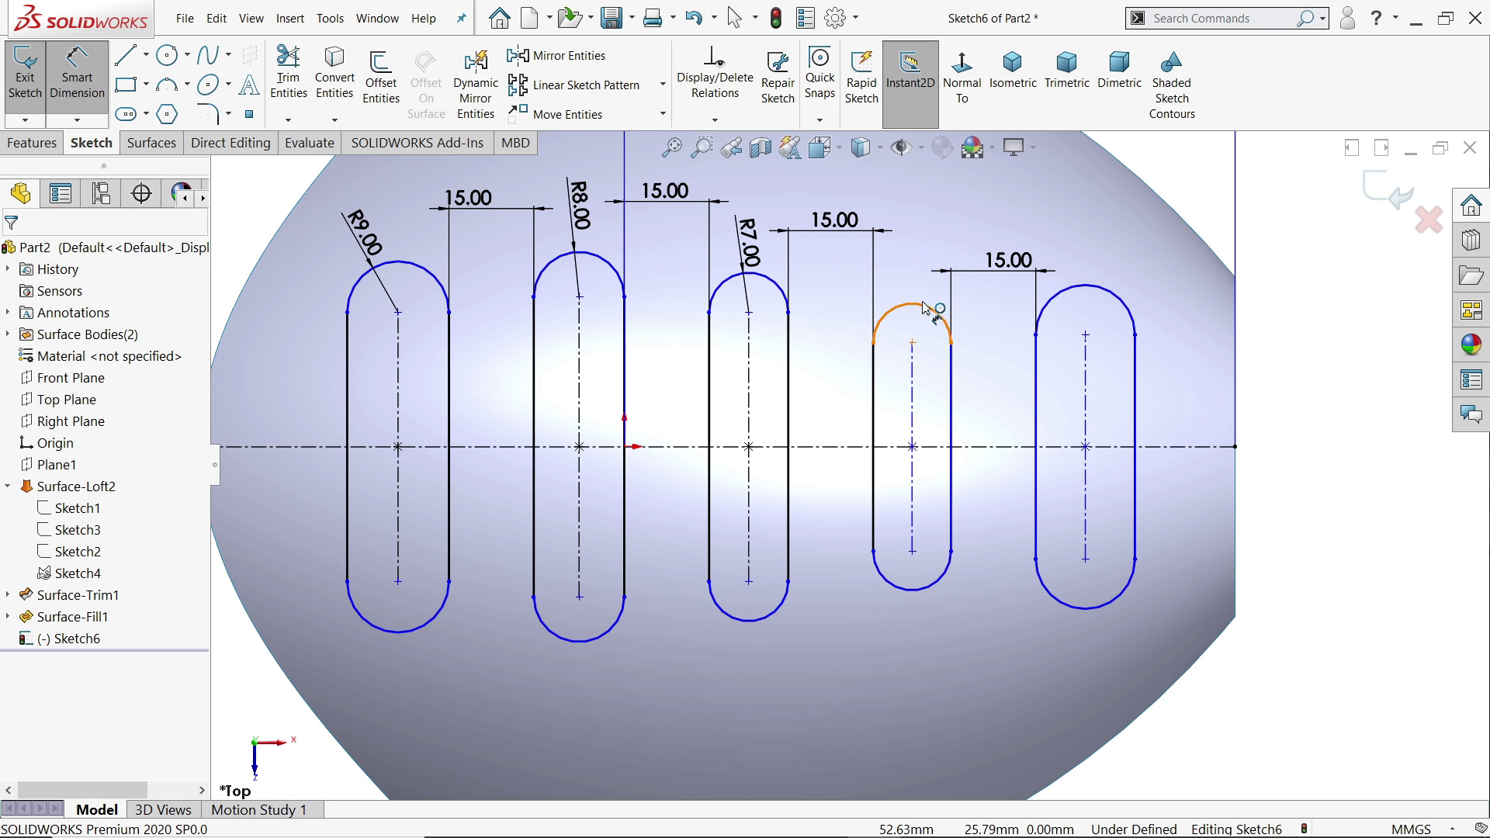
# Dimension the end arc radii of the fourth and fifth slots as 6 mm and 5 mm.
pyautogui.click(921, 312)
pyautogui.click(910, 268)
pyautogui.write('6.87807349mm')
pyautogui.press('Return')
pyautogui.click(1092, 277)
pyautogui.click(1096, 260)
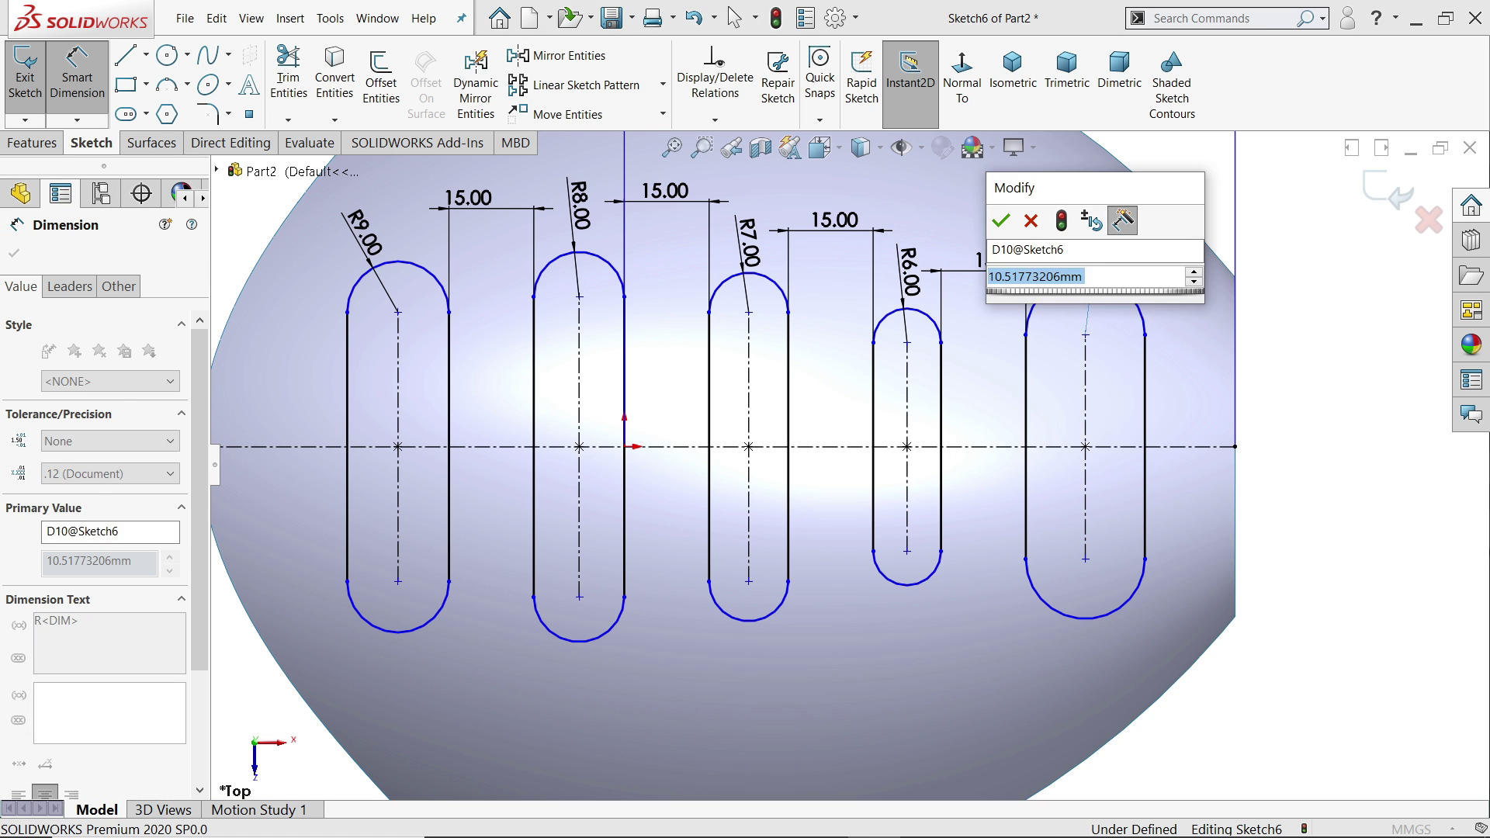
pyautogui.write('5')
pyautogui.press('Return')
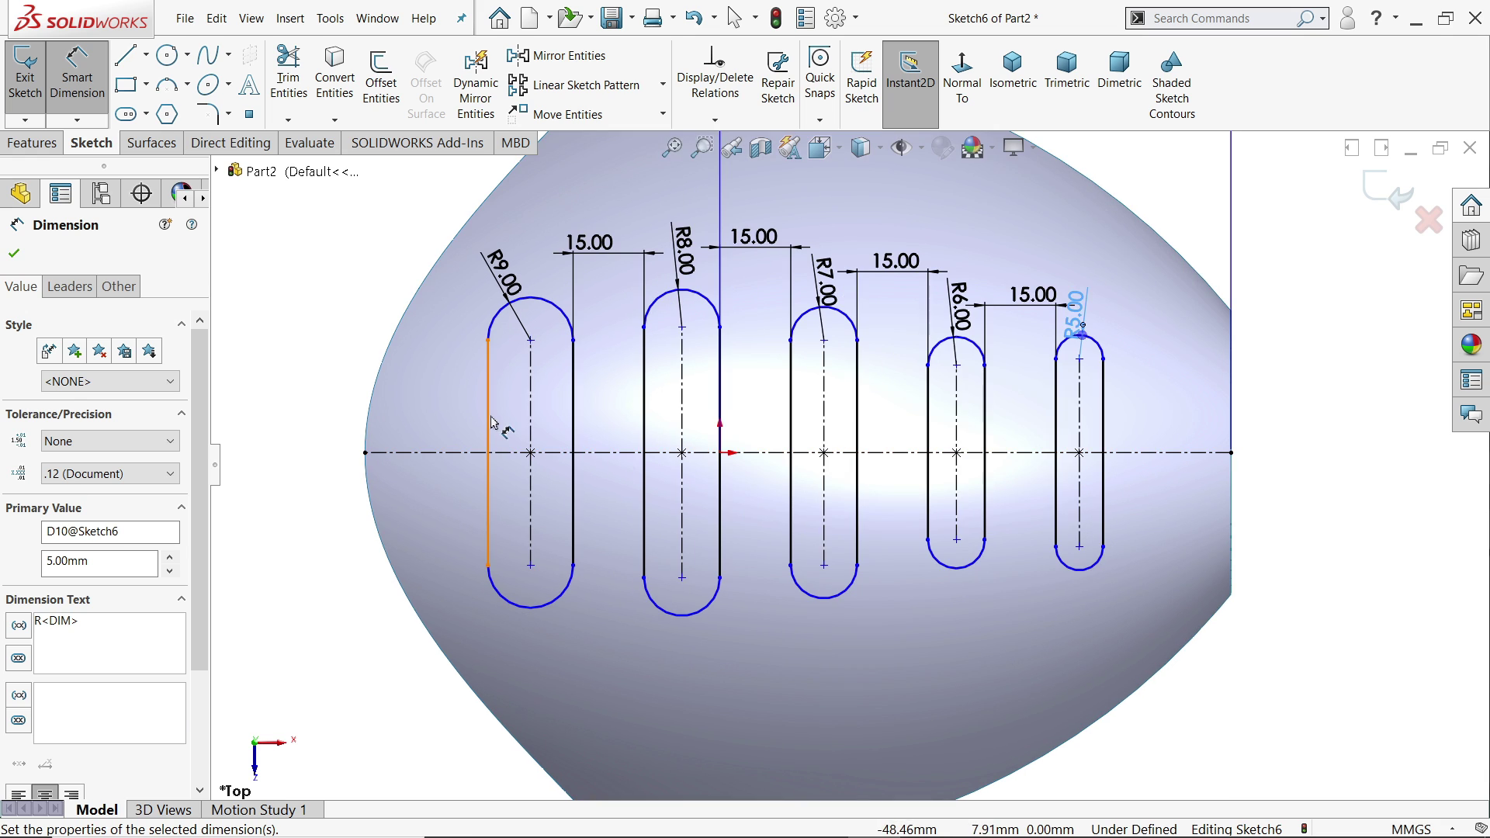
# Dimension the straight side lengths of the first and second slots as 50 mm and 45 mm.
pyautogui.click(488, 423)
pyautogui.click(336, 434)
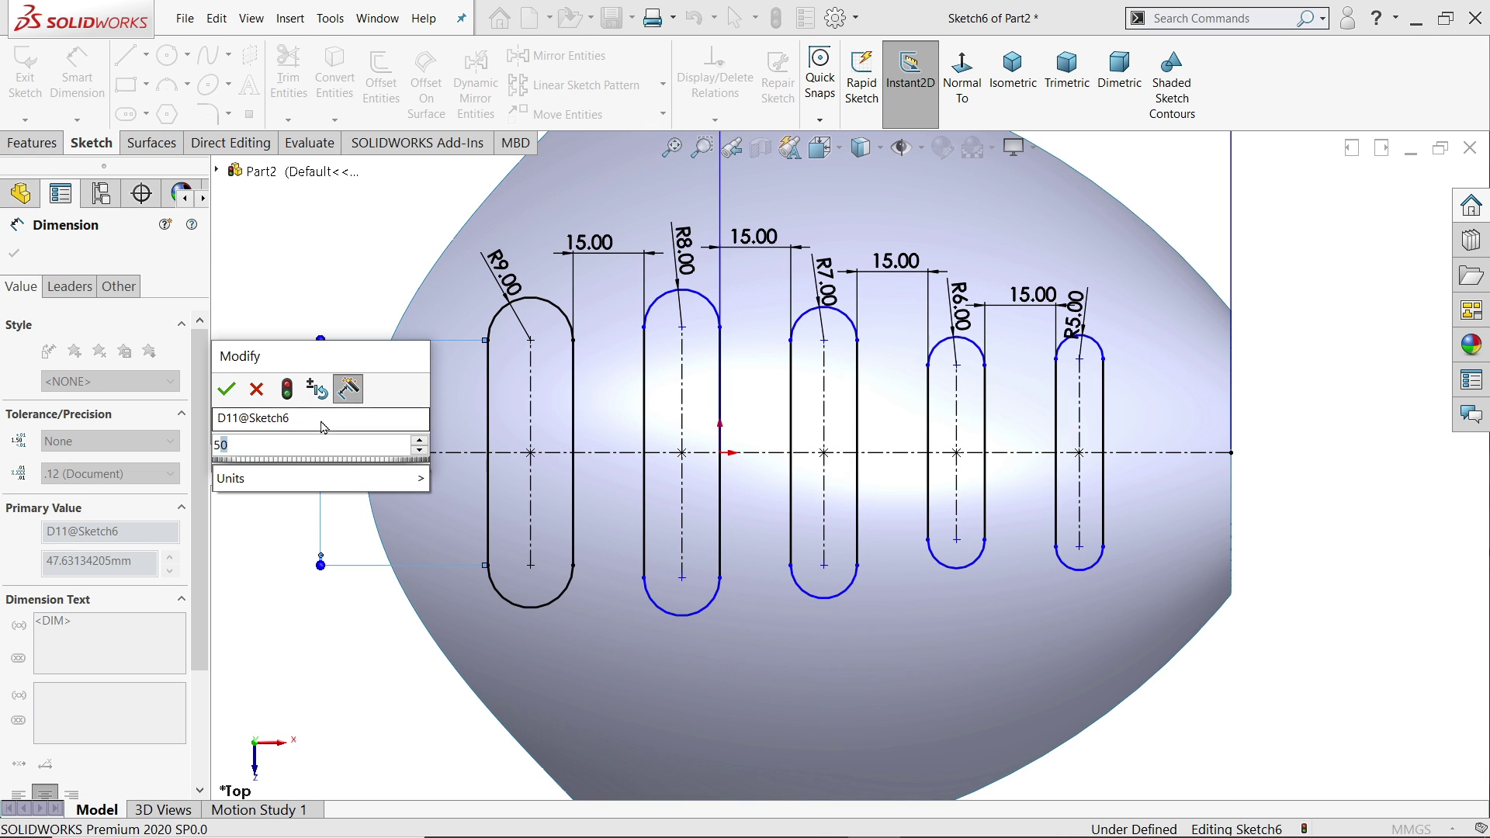
pyautogui.press('Return')
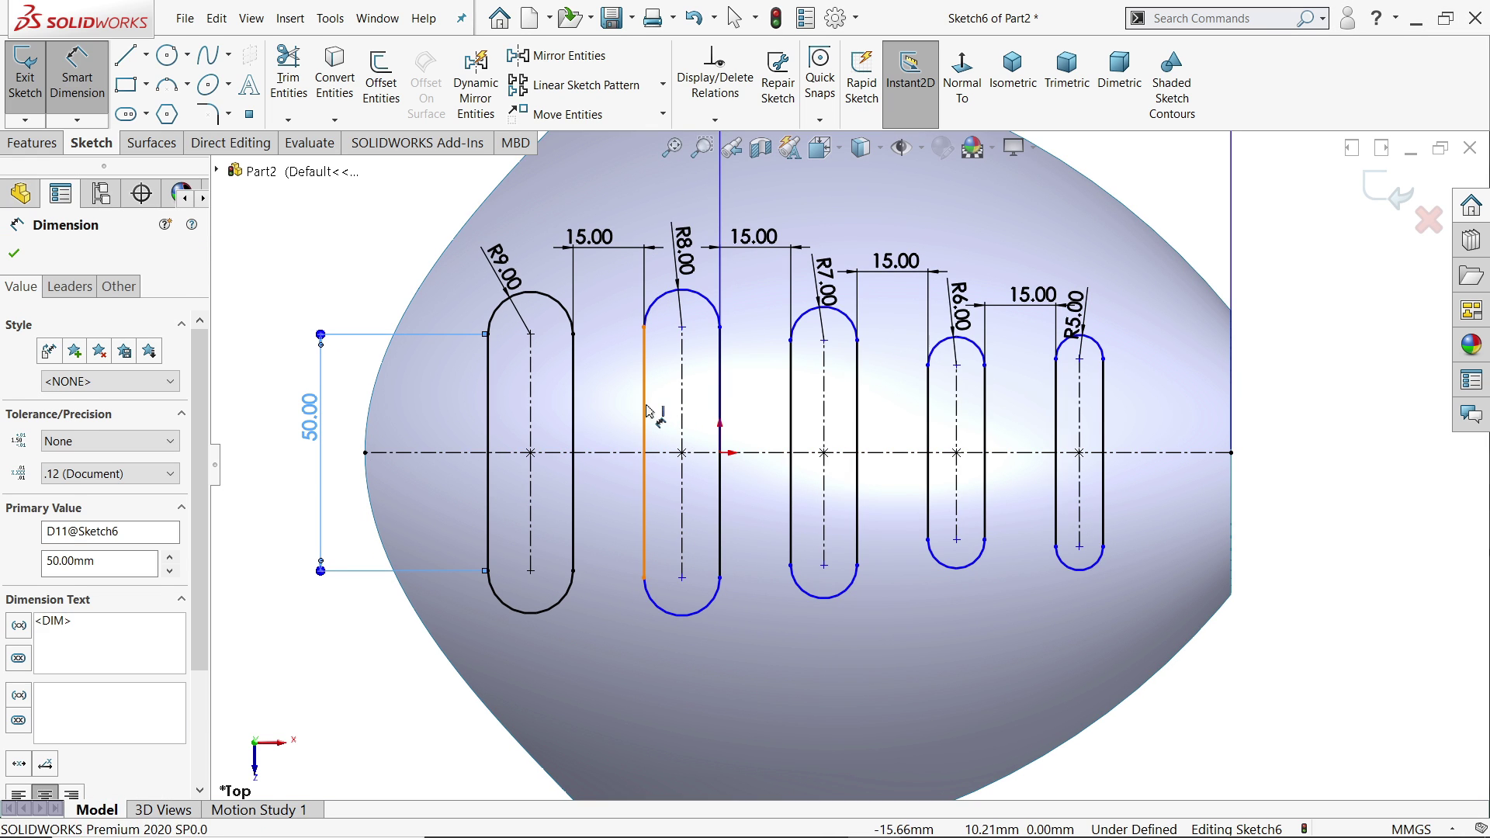
pyautogui.click(645, 412)
pyautogui.click(614, 415)
pyautogui.write('45')
pyautogui.press('Return')
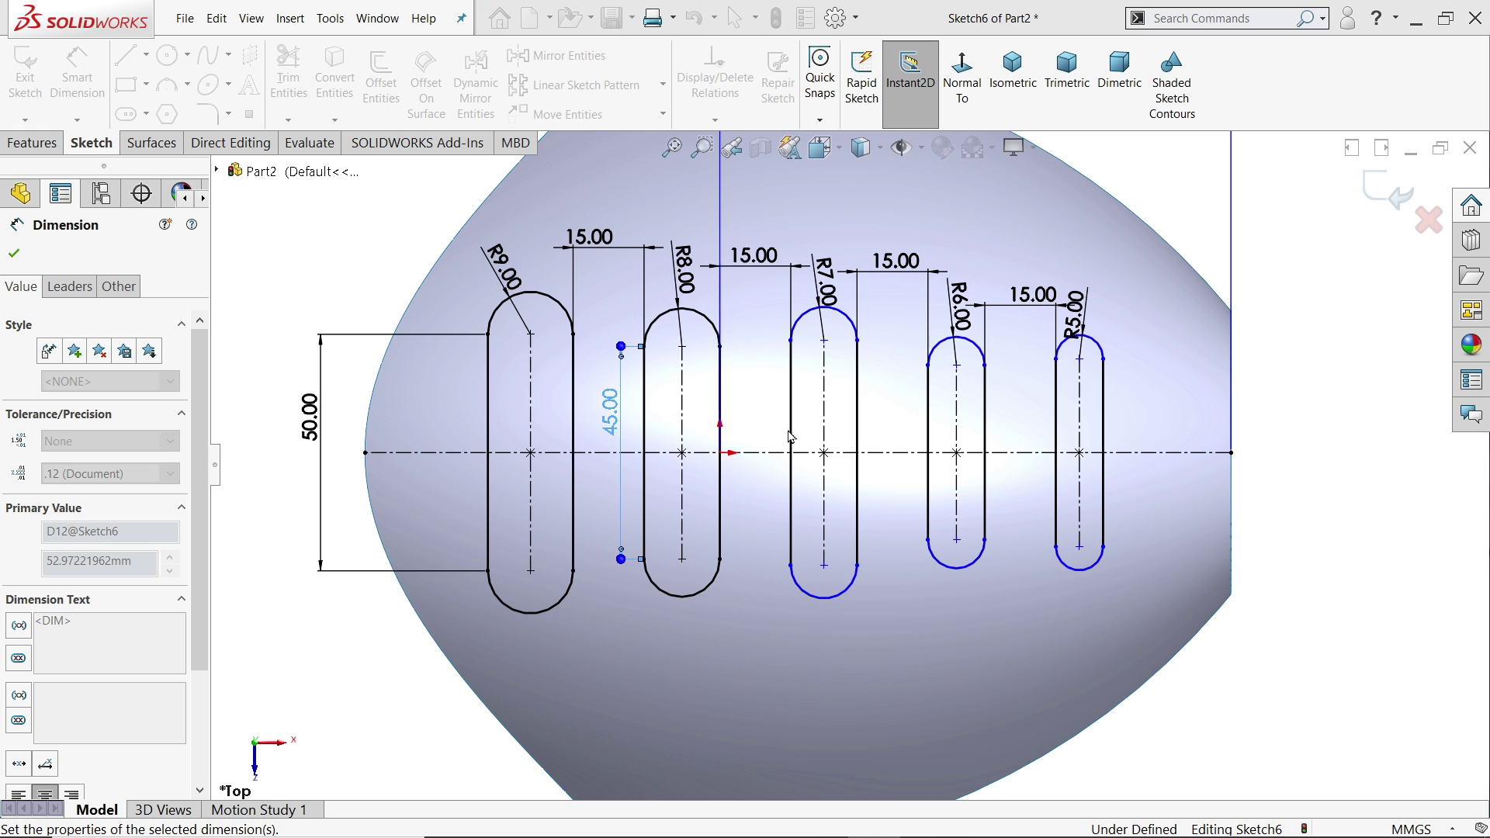
# Dimension the straight side lengths of the third and fourth slots as 40 mm each.
pyautogui.click(790, 436)
pyautogui.click(769, 436)
pyautogui.write('40')
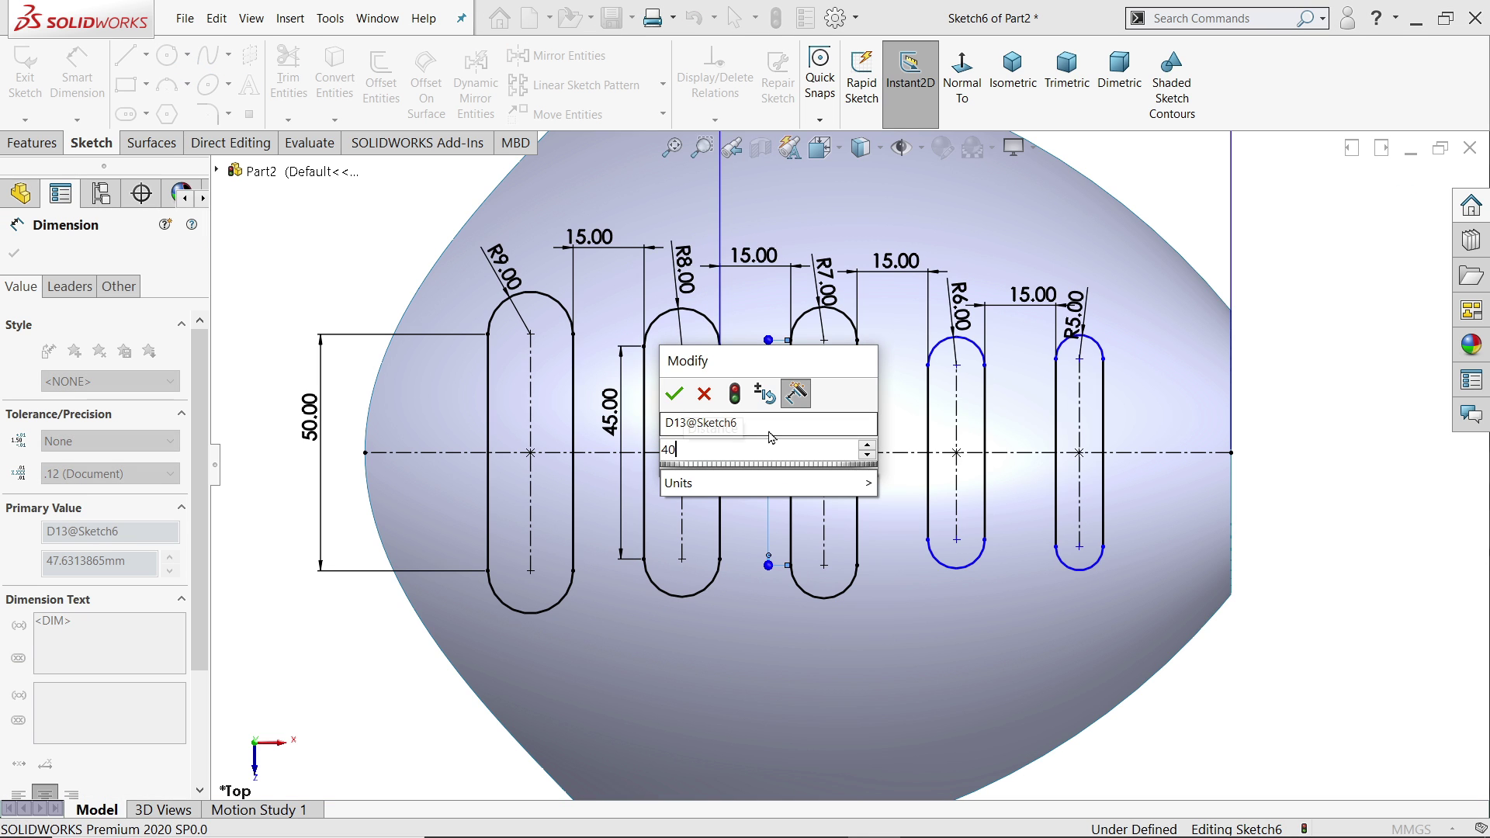
pyautogui.press('Return')
pyautogui.click(928, 435)
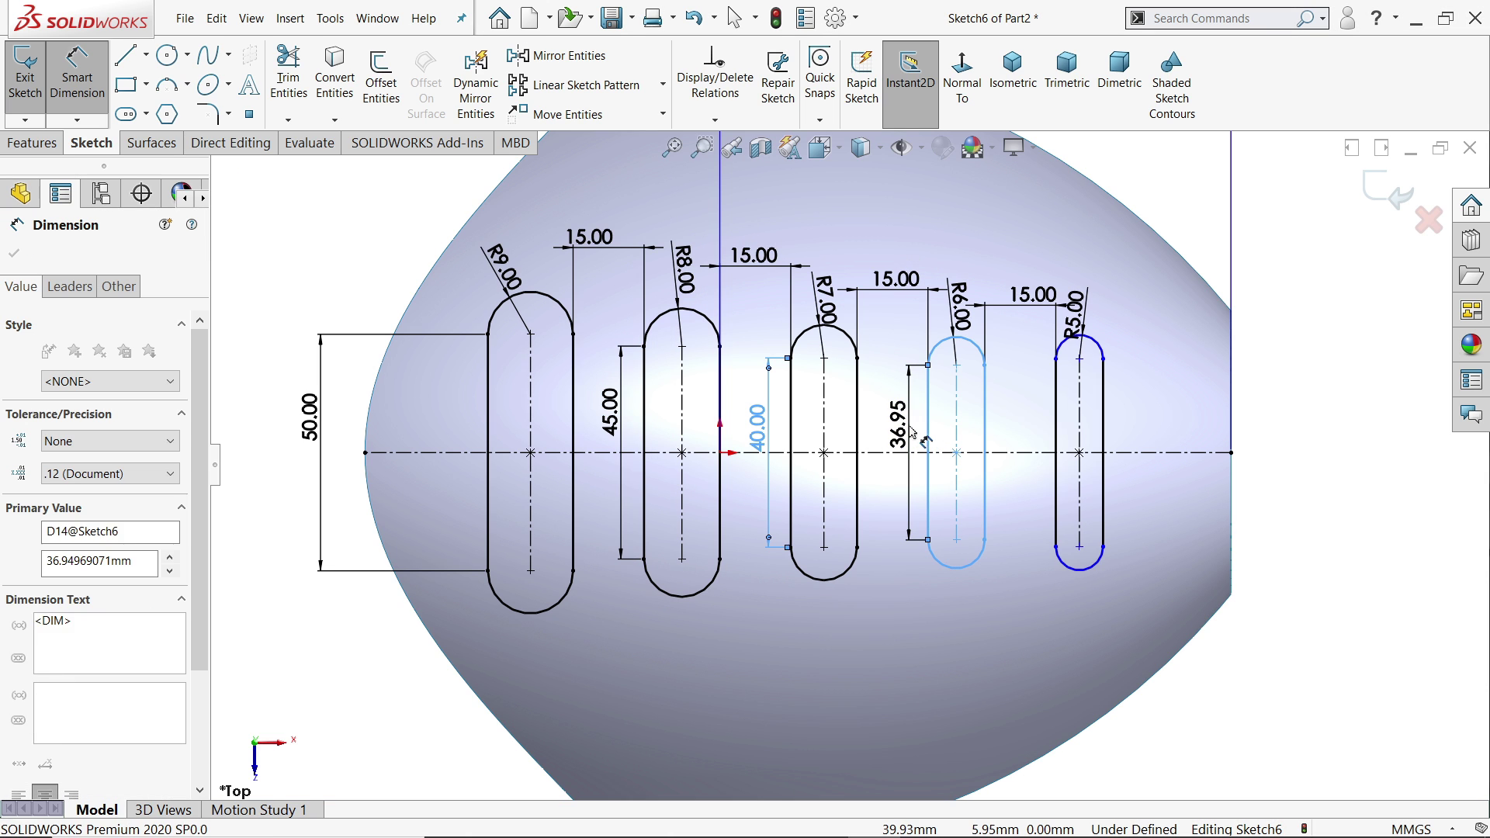
pyautogui.click(912, 432)
pyautogui.write('40')
pyautogui.press('Return')
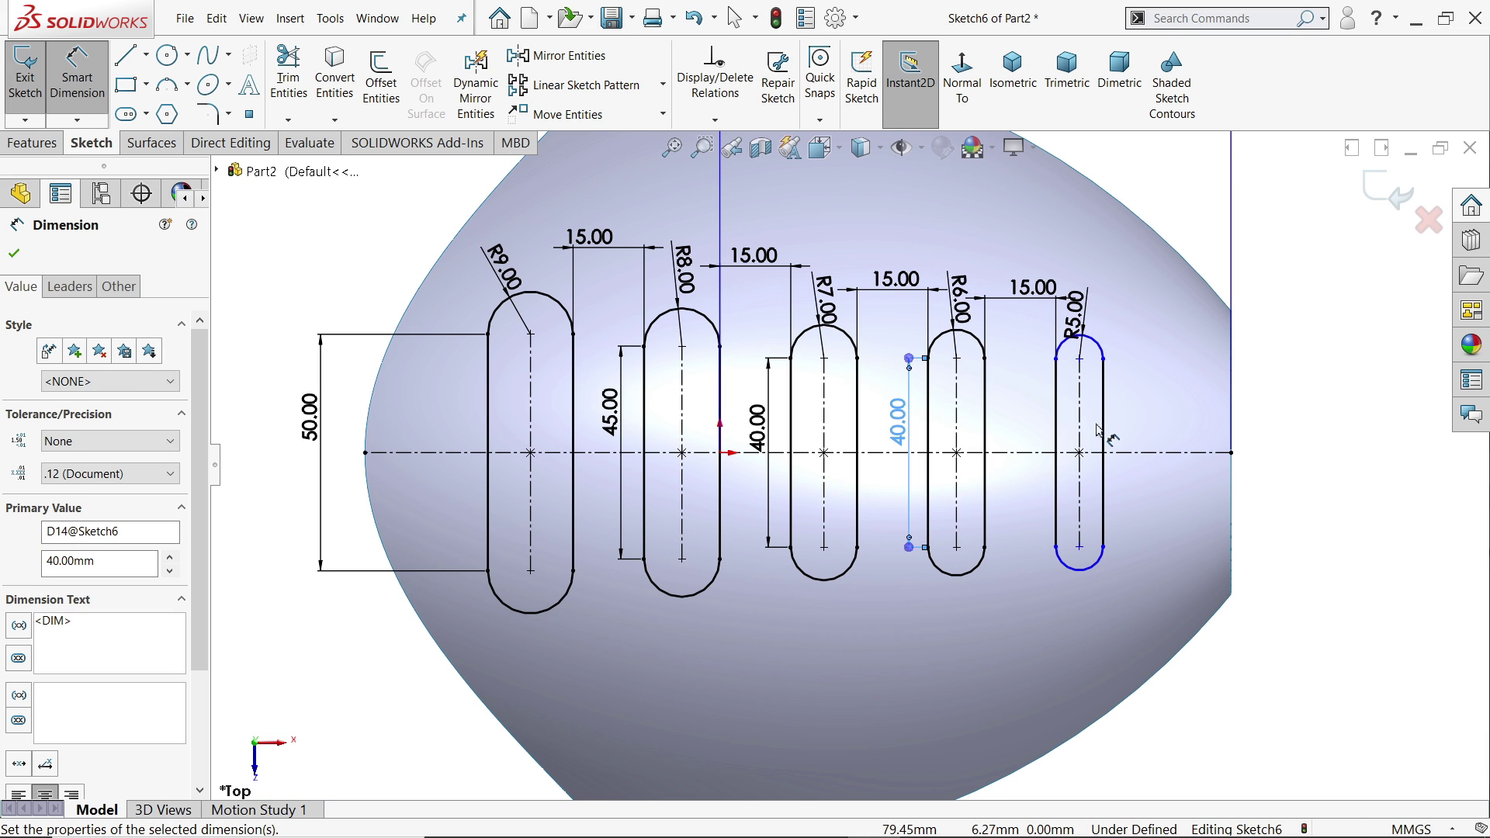
# Dimension the fifth slot's straight side length as 35 mm and exit the sketch.
pyautogui.click(1105, 436)
pyautogui.click(1149, 432)
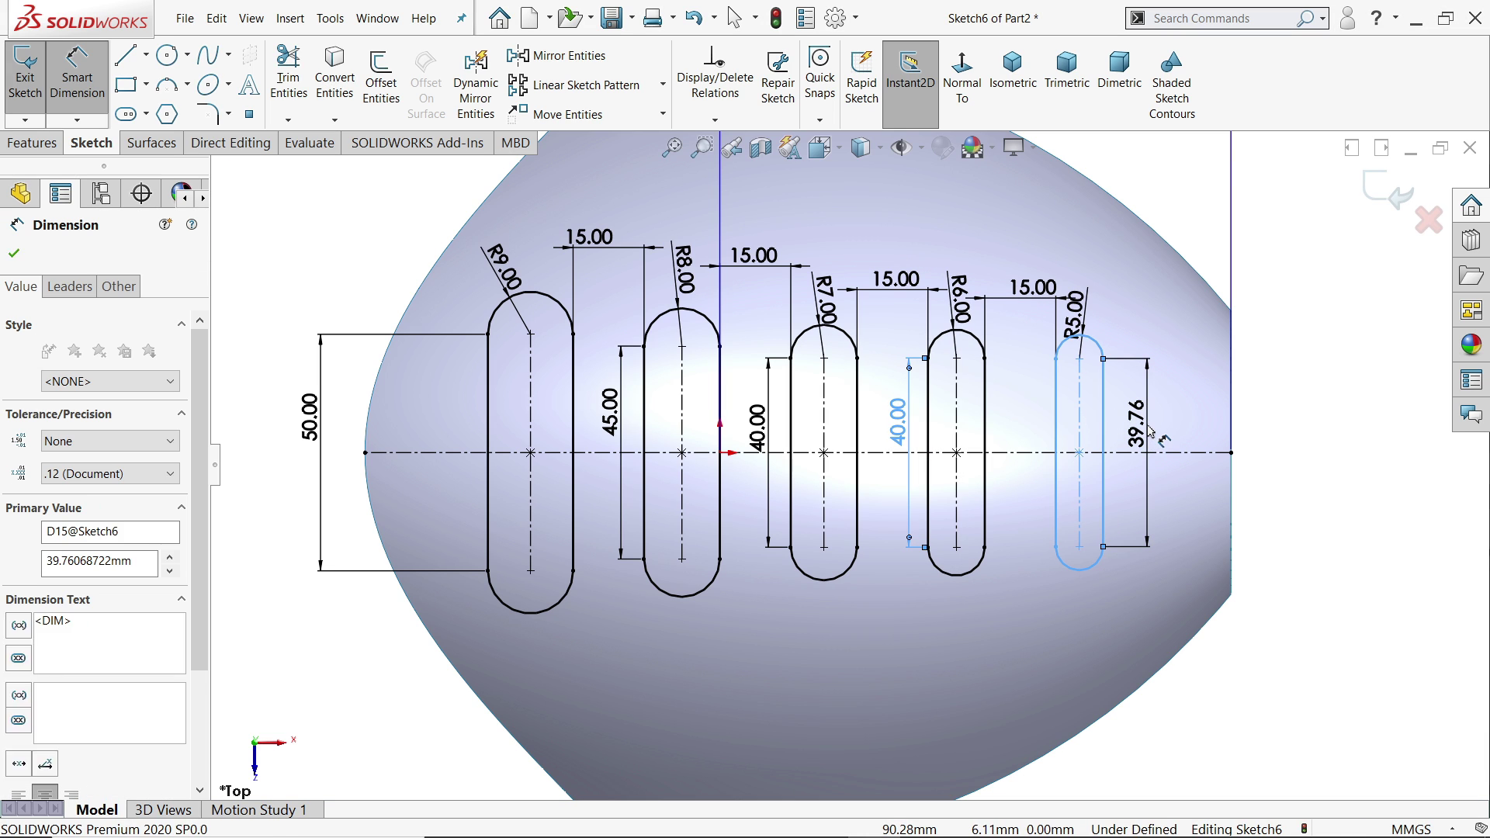
pyautogui.write('35')
pyautogui.press('Return')
pyautogui.scroll(2, 835, 461)
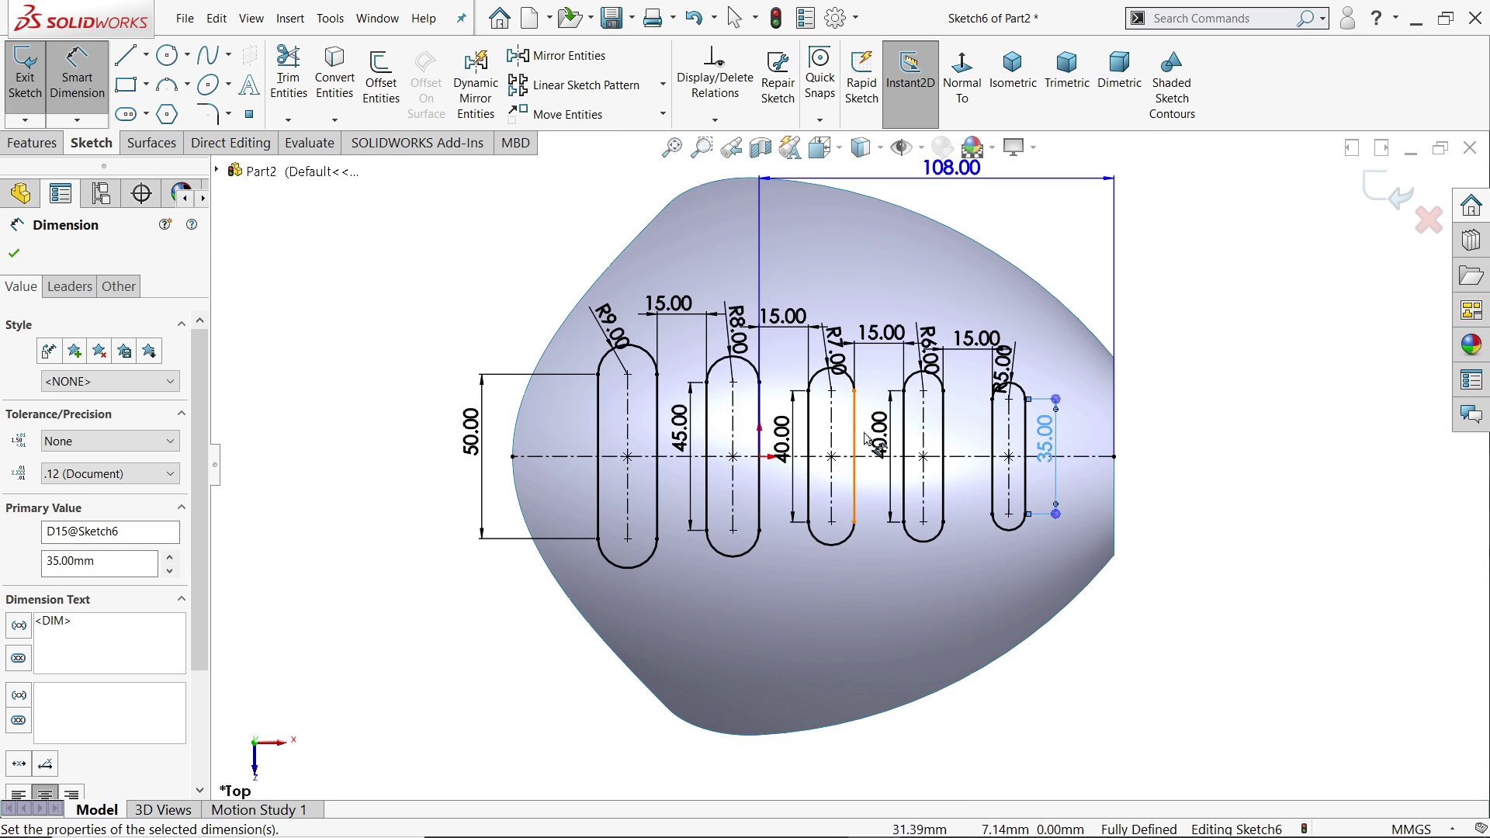
pyautogui.scroll(-2, 842, 463)
pyautogui.scroll(3, 844, 454)
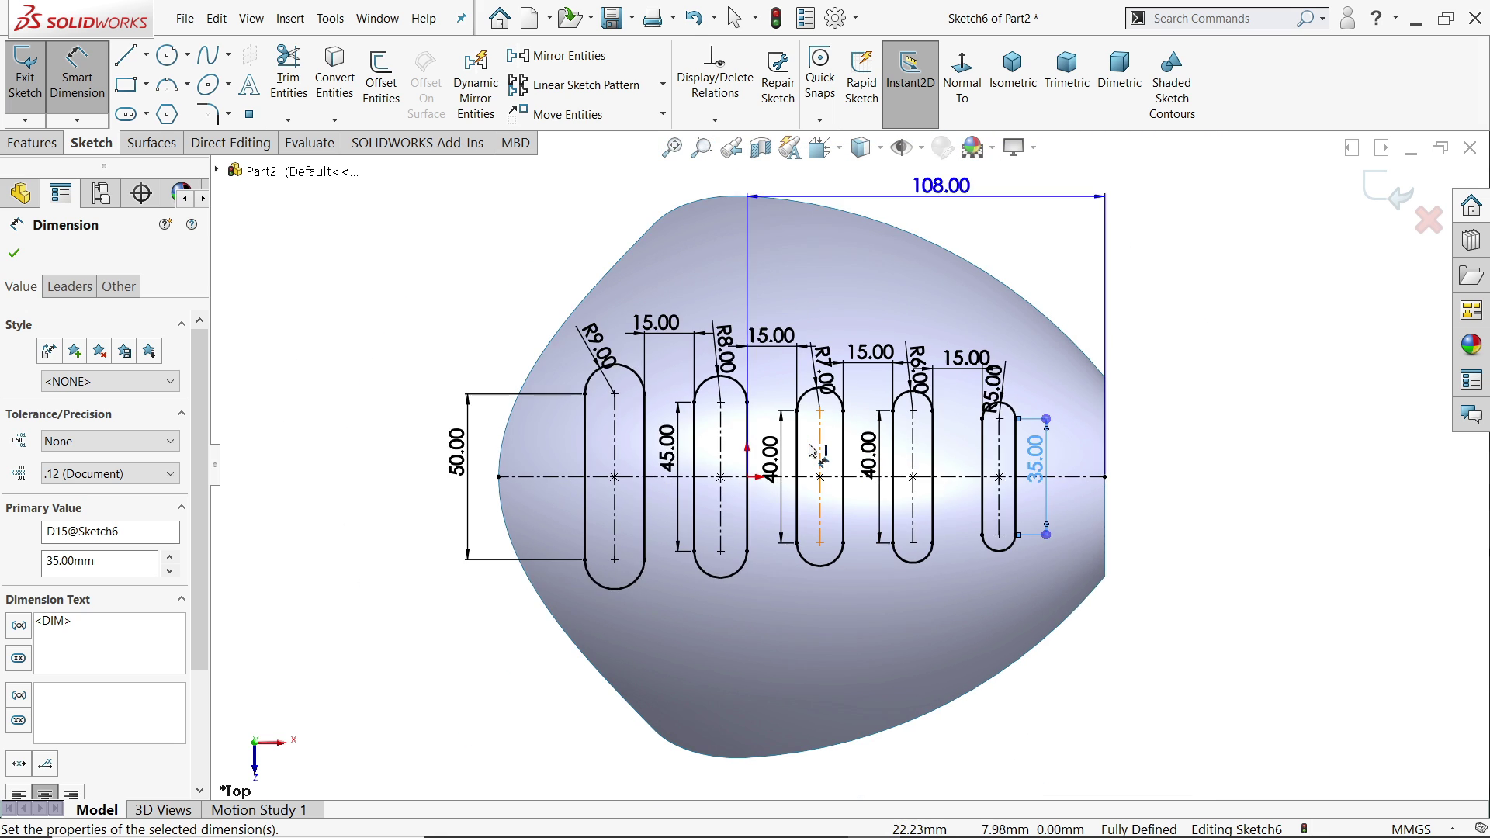
pyautogui.click(1388, 181)
# Trim the shell surface with the slot sketch using a standard trim, keeping the outer shell so the five slots are cut out.
pyautogui.moveTo(1086, 172); pyautogui.dragTo(1108, 219, button='middle')
pyautogui.click(150, 143)
pyautogui.click(726, 86)
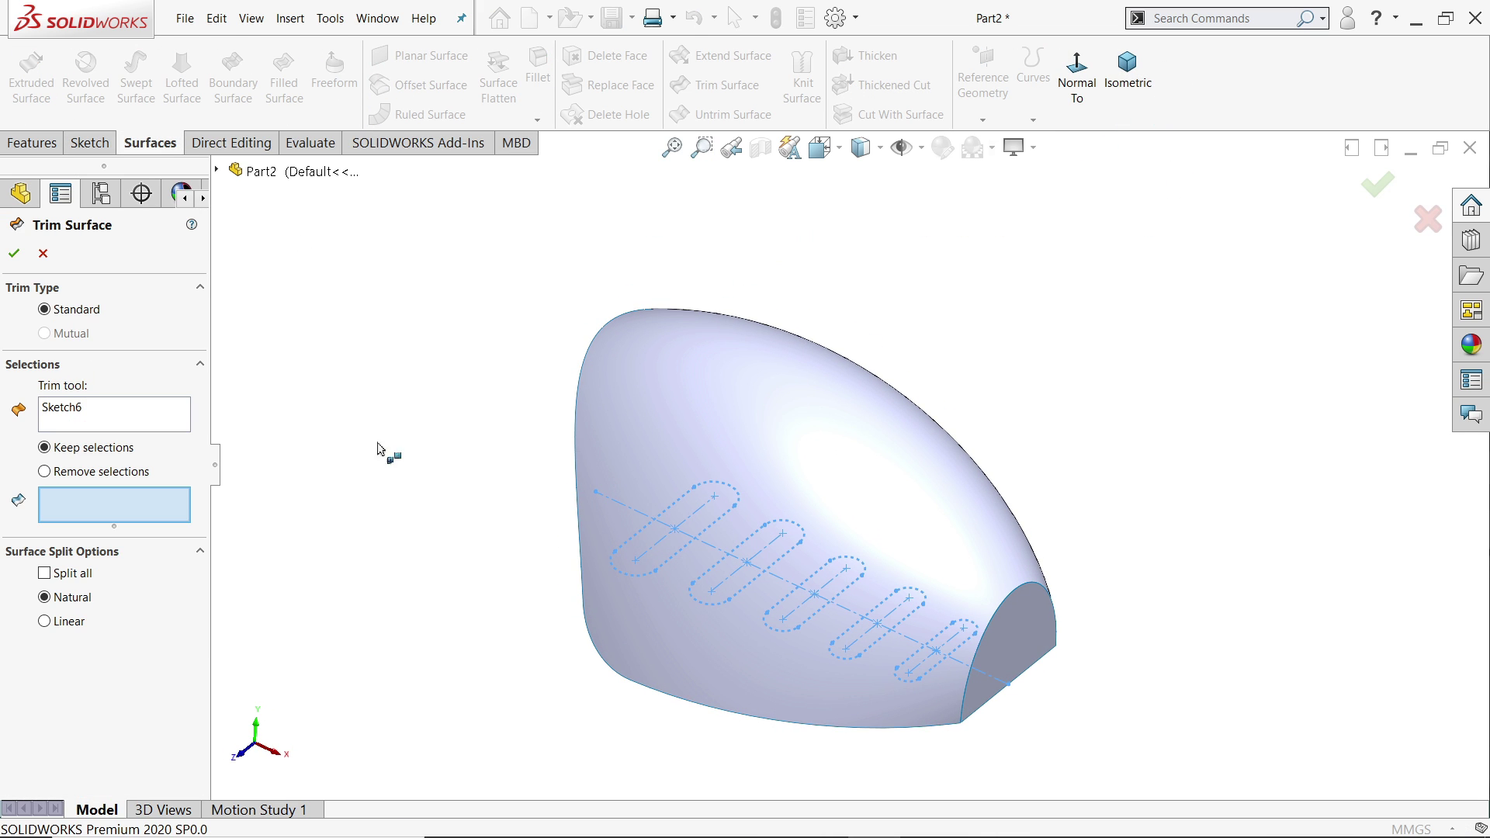
pyautogui.click(57, 411)
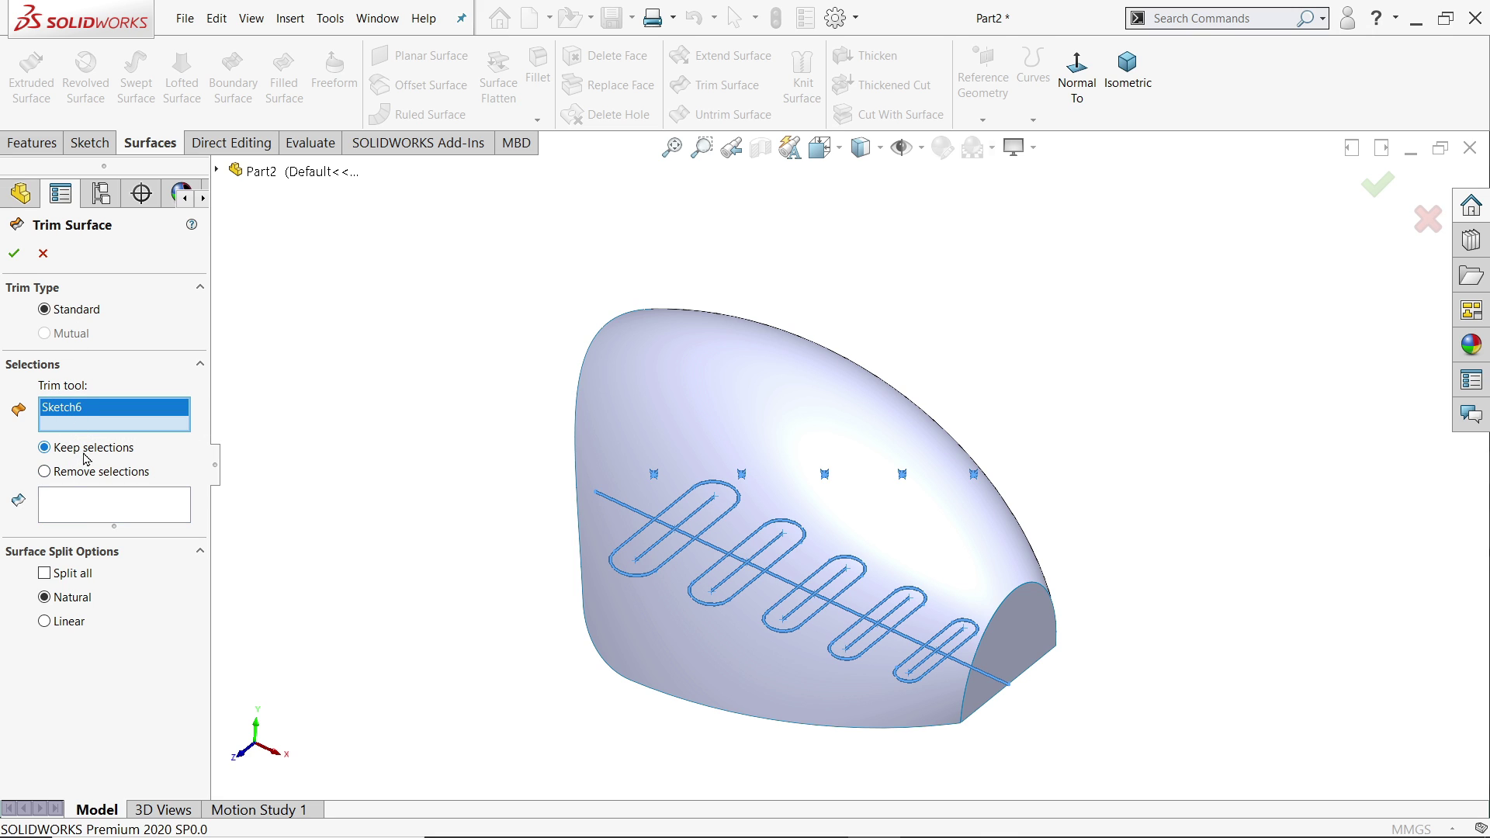
pyautogui.click(85, 510)
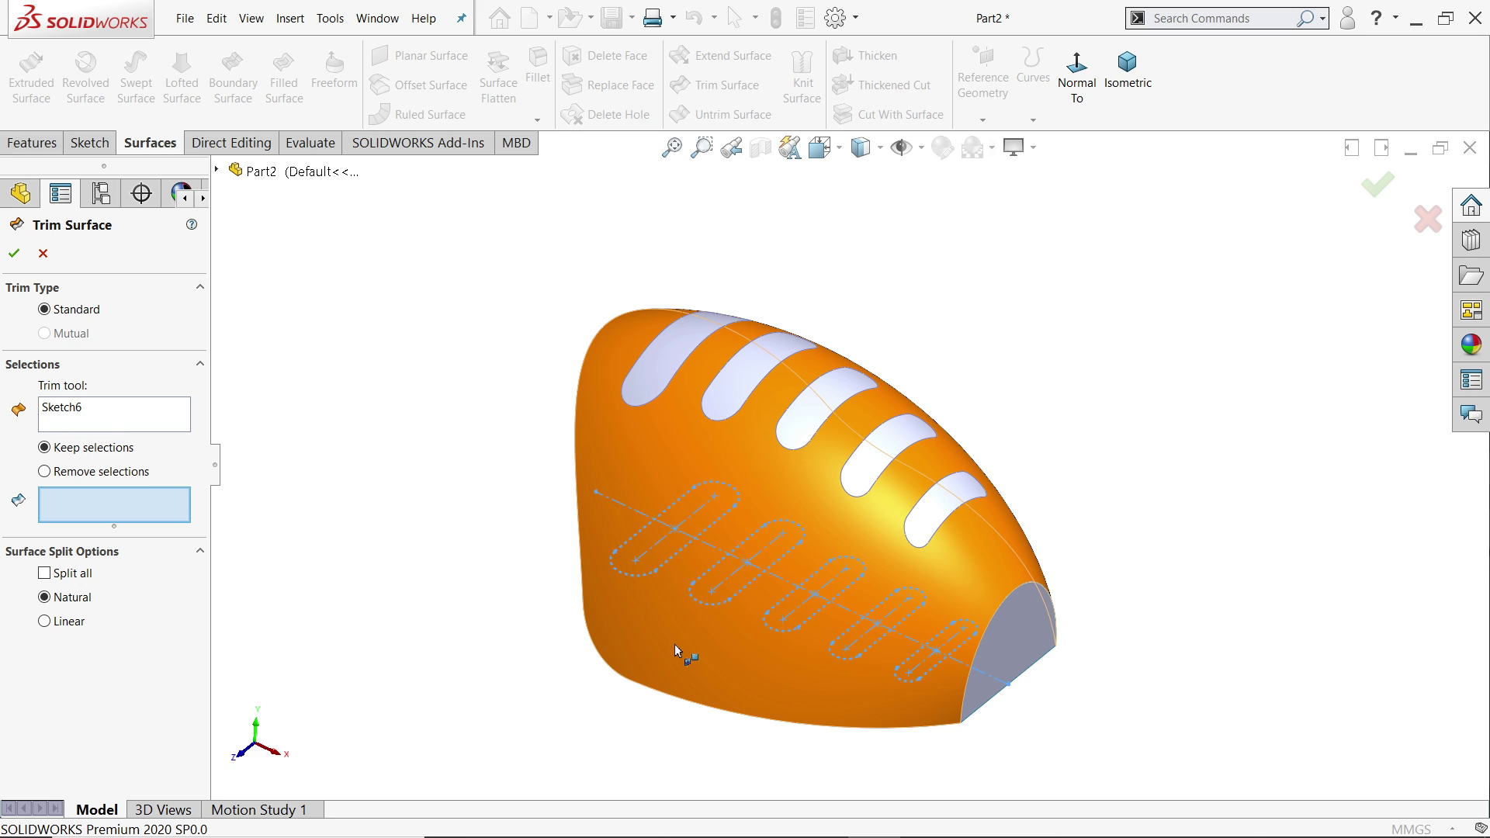
pyautogui.click(673, 644)
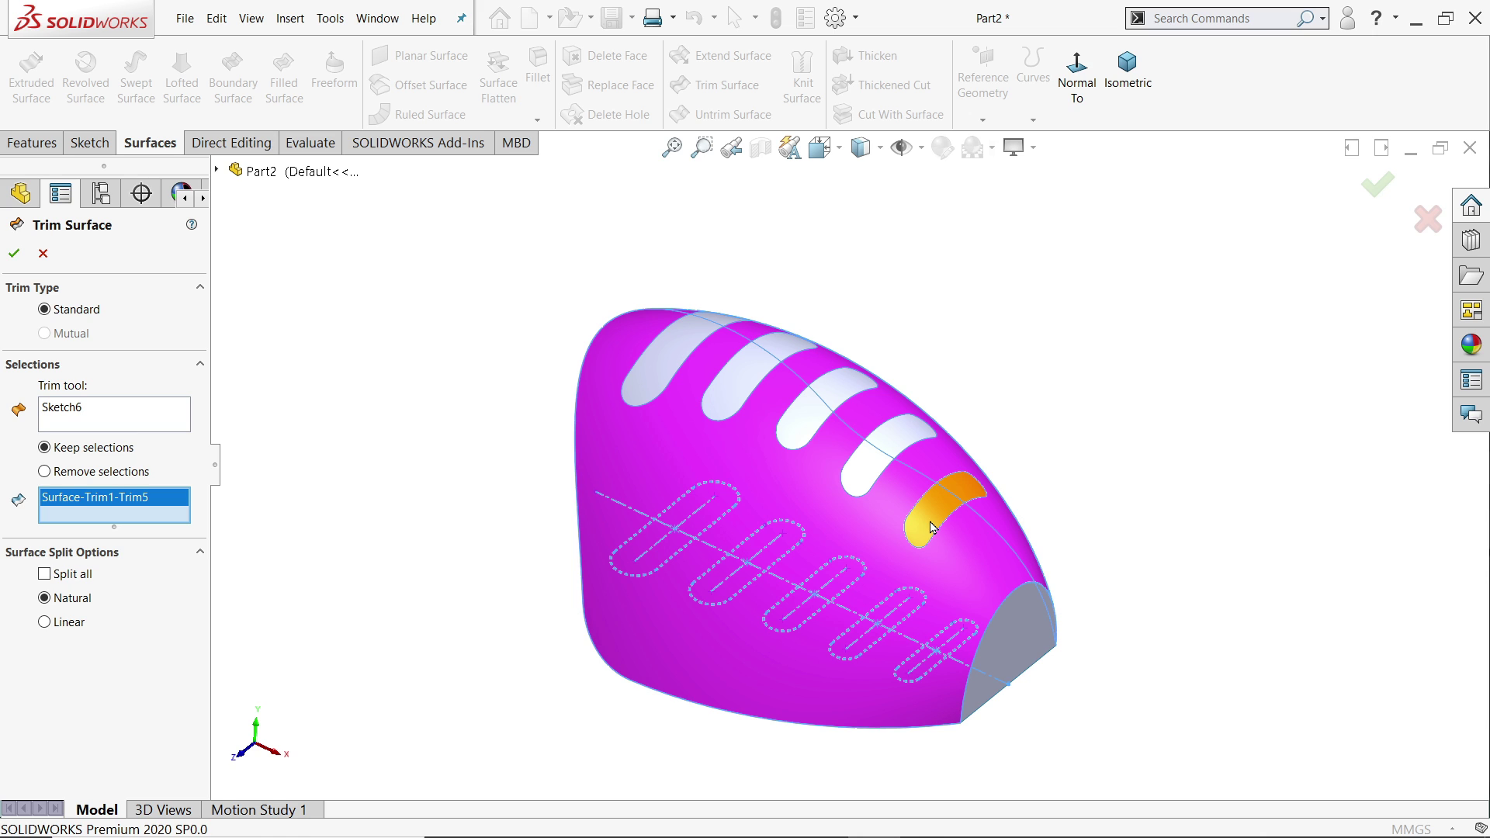
pyautogui.click(13, 254)
pyautogui.click(399, 446)
pyautogui.moveTo(396, 450); pyautogui.dragTo(547, 325, button='middle')
pyautogui.moveTo(828, 253); pyautogui.dragTo(823, 246, button='middle')
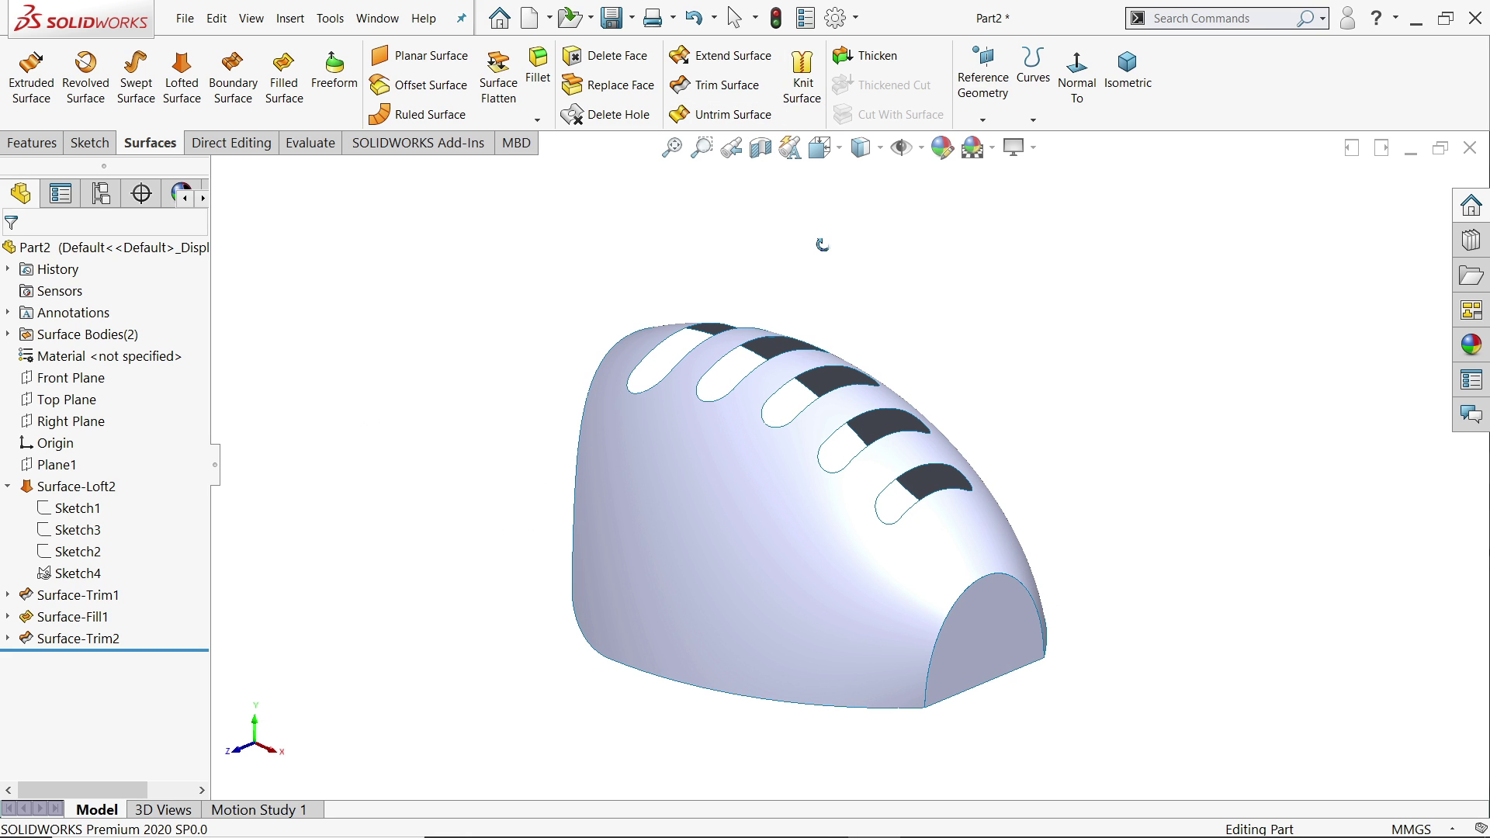
# Check which surface bodies make up the part by listing and highlighting each one.
pyautogui.click(802, 74)
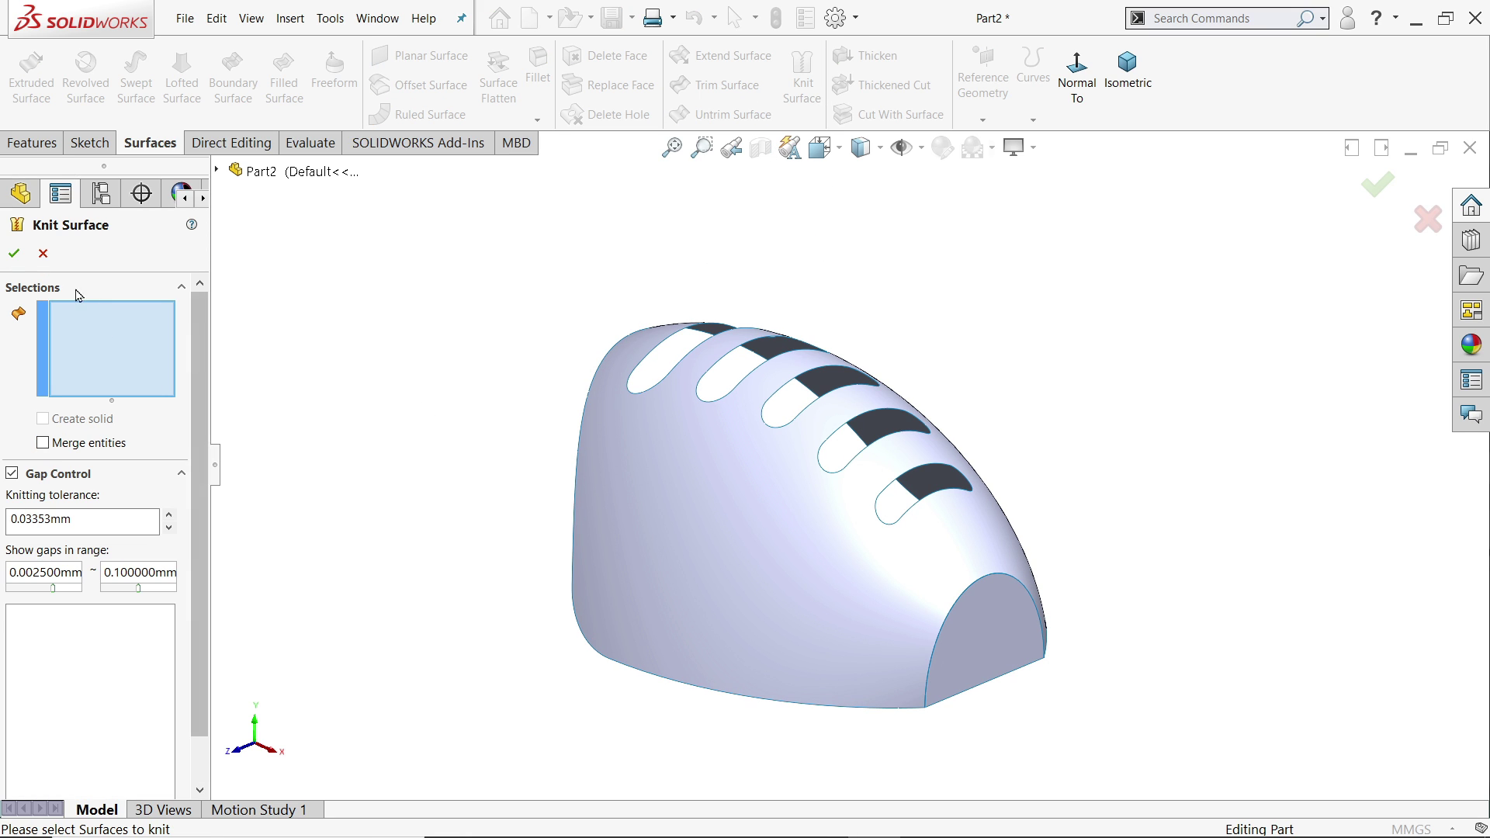
pyautogui.click(43, 254)
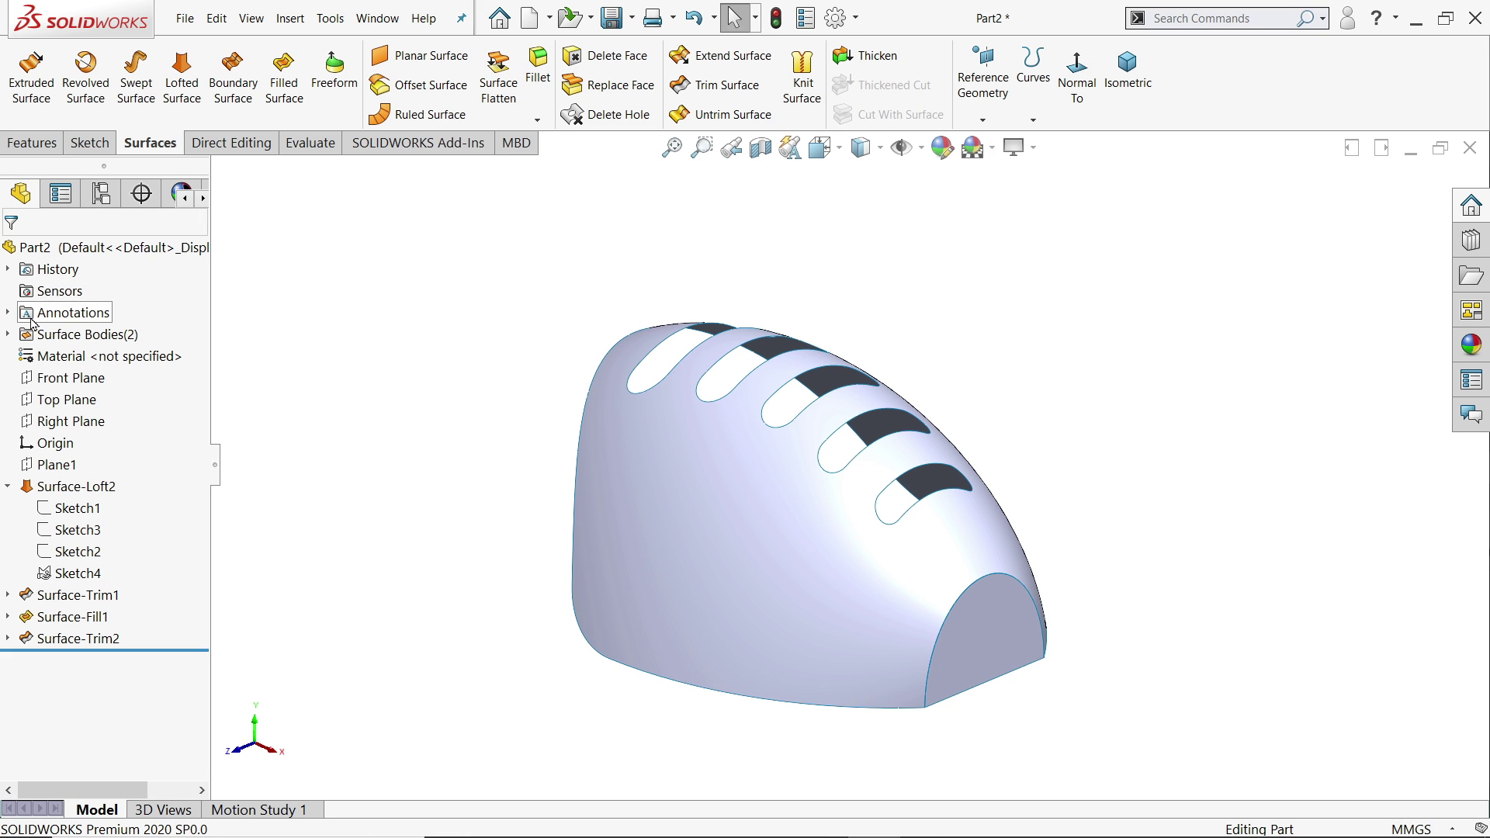
pyautogui.click(7, 334)
pyautogui.click(76, 355)
pyautogui.click(89, 380)
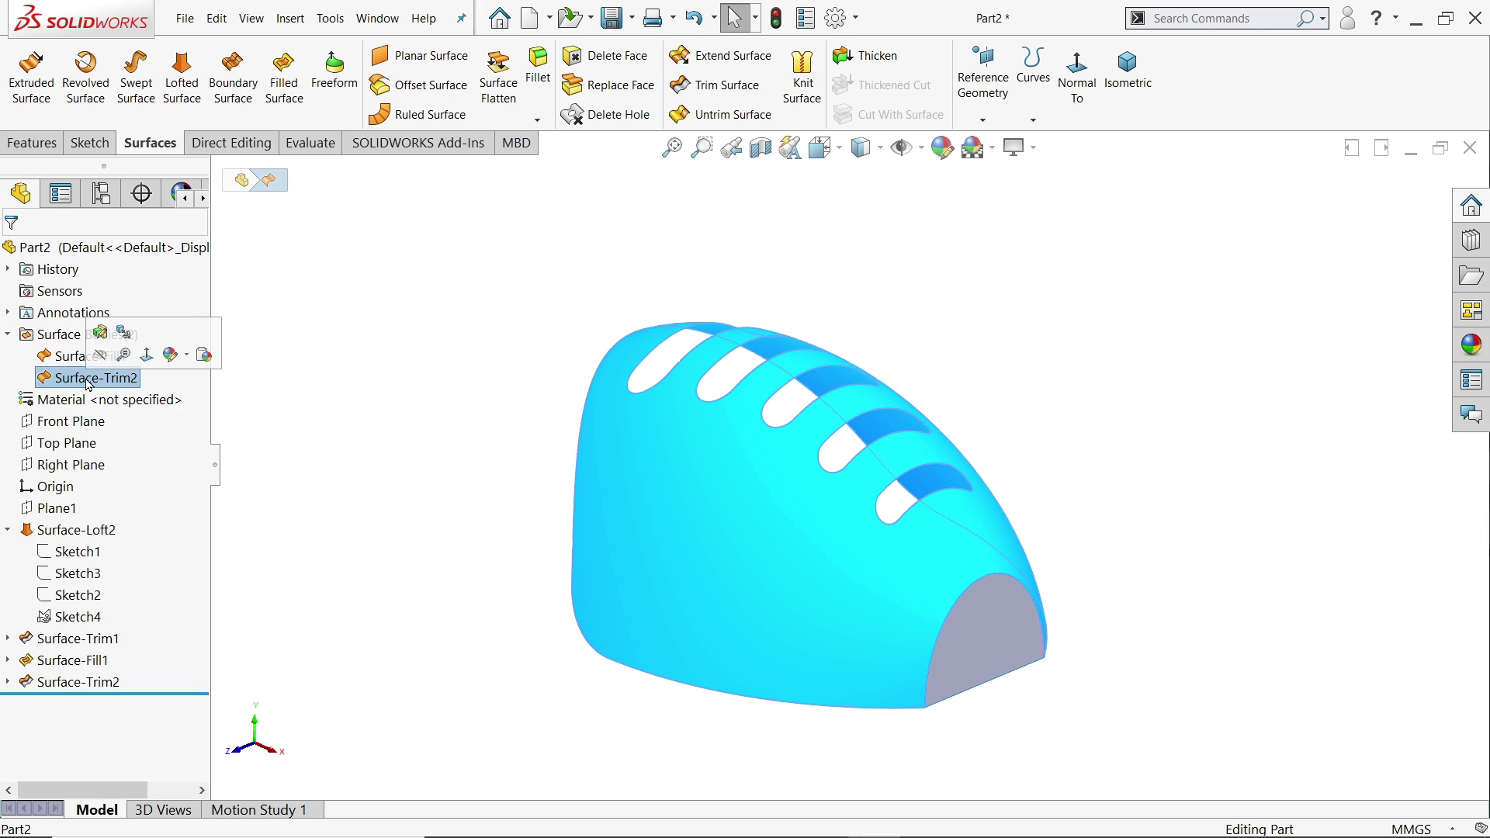
# Knit the slotted shell surface and the arched end fill surface into one surface body with gap control on.
pyautogui.click(9, 335)
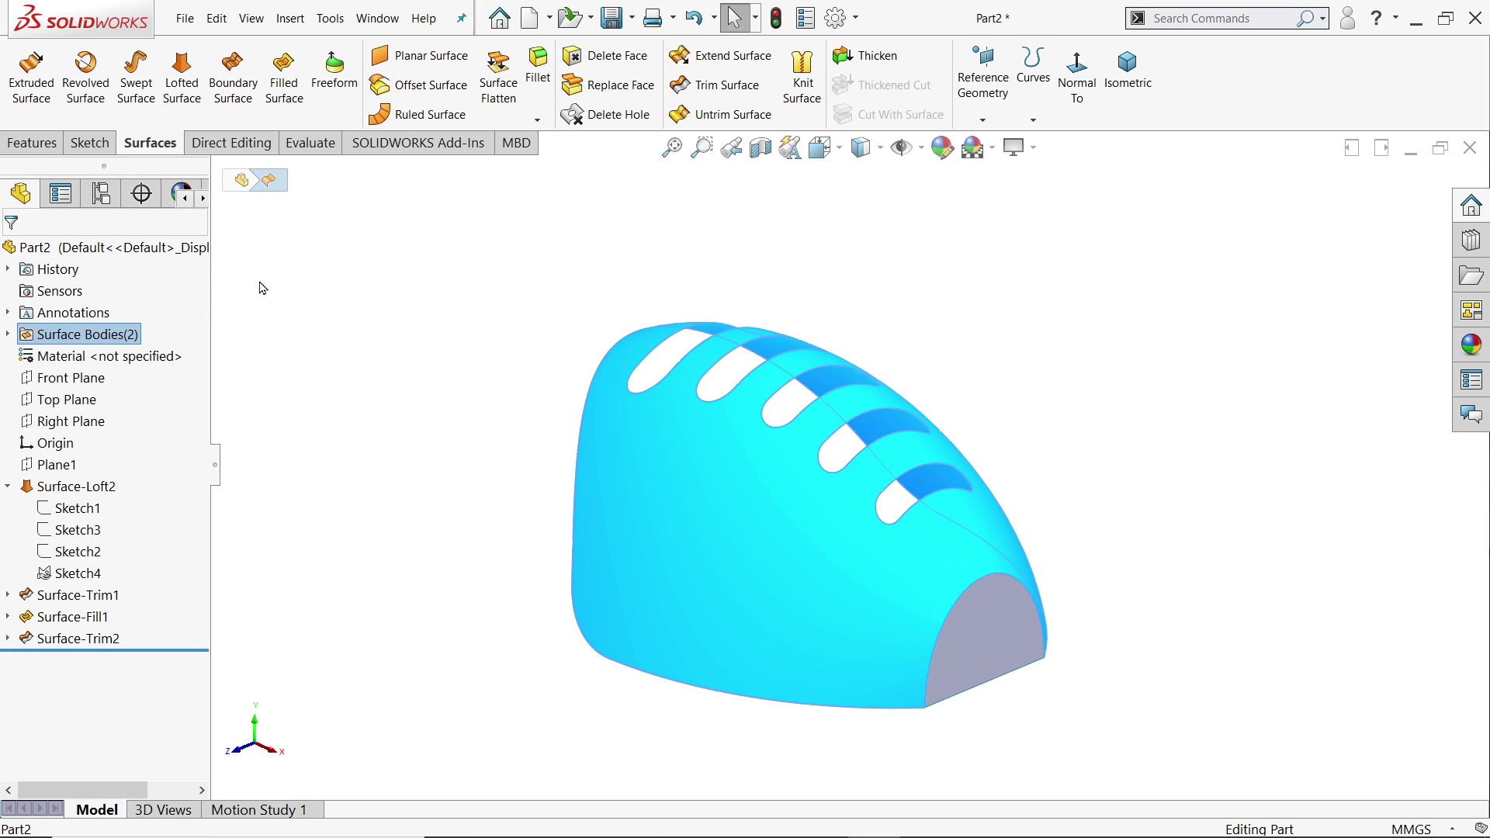
pyautogui.click(741, 96)
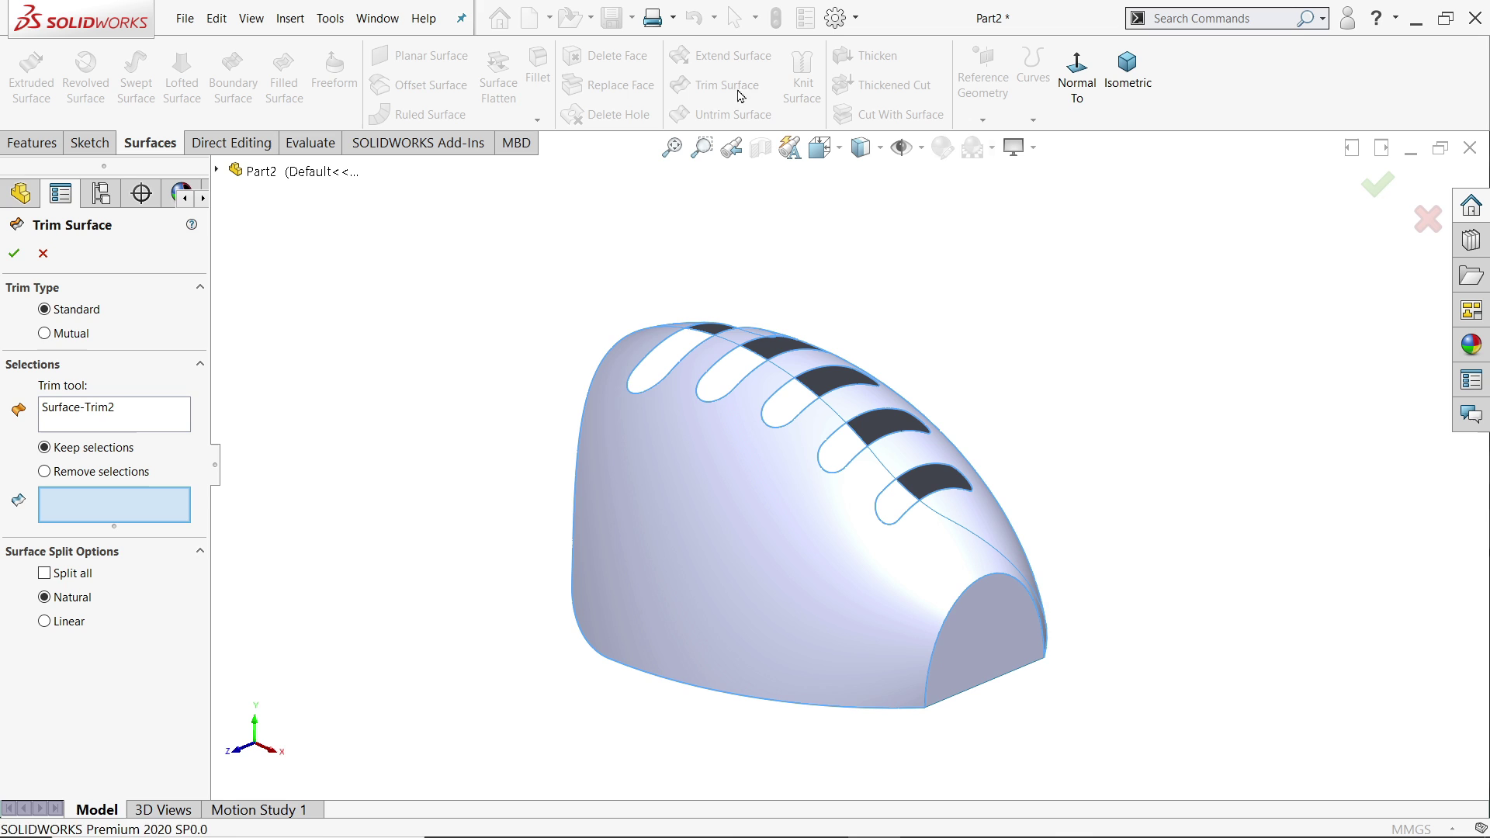
pyautogui.click(43, 252)
pyautogui.click(804, 82)
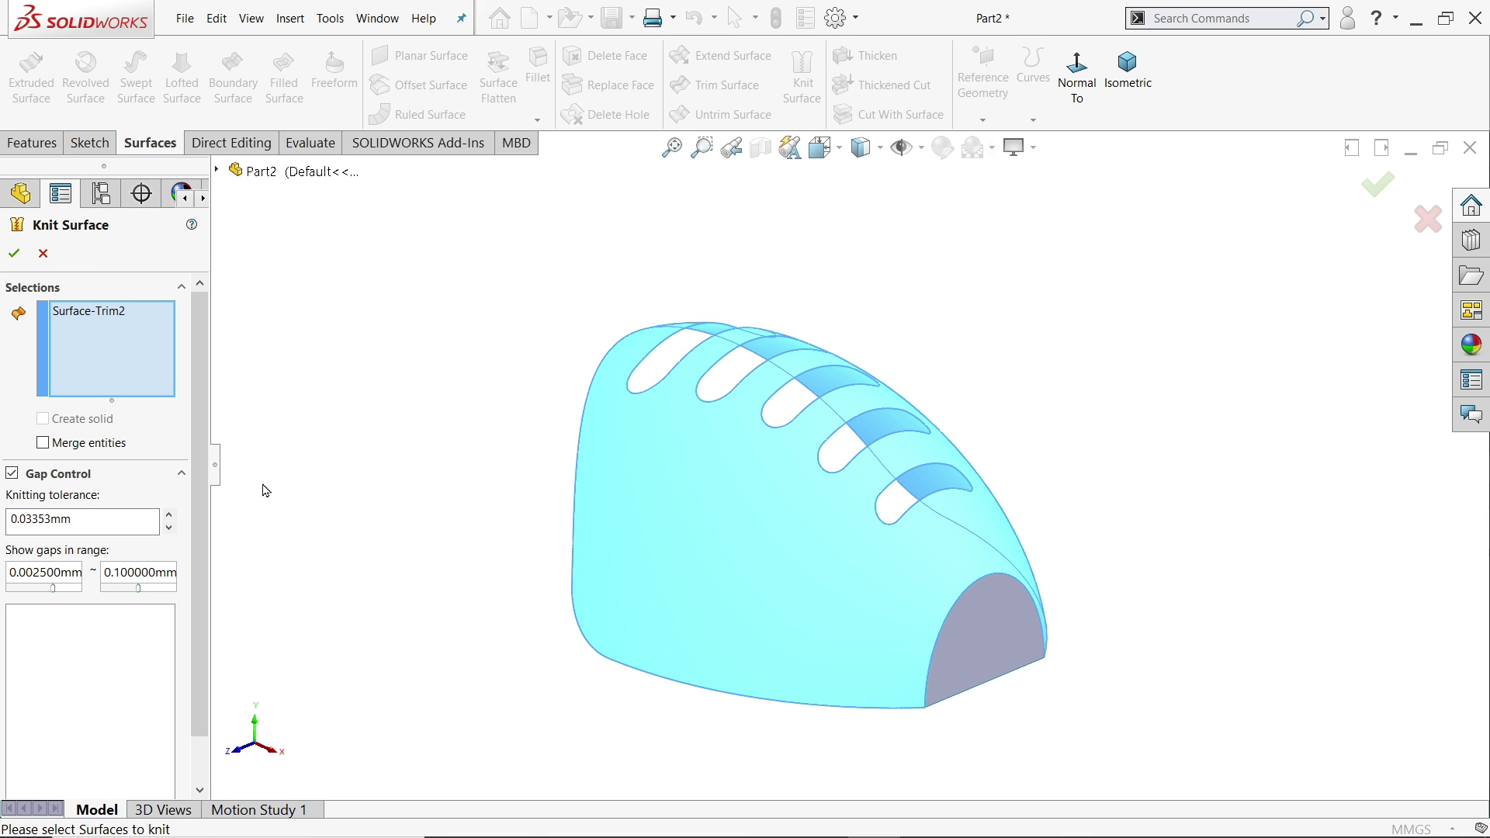
pyautogui.click(992, 633)
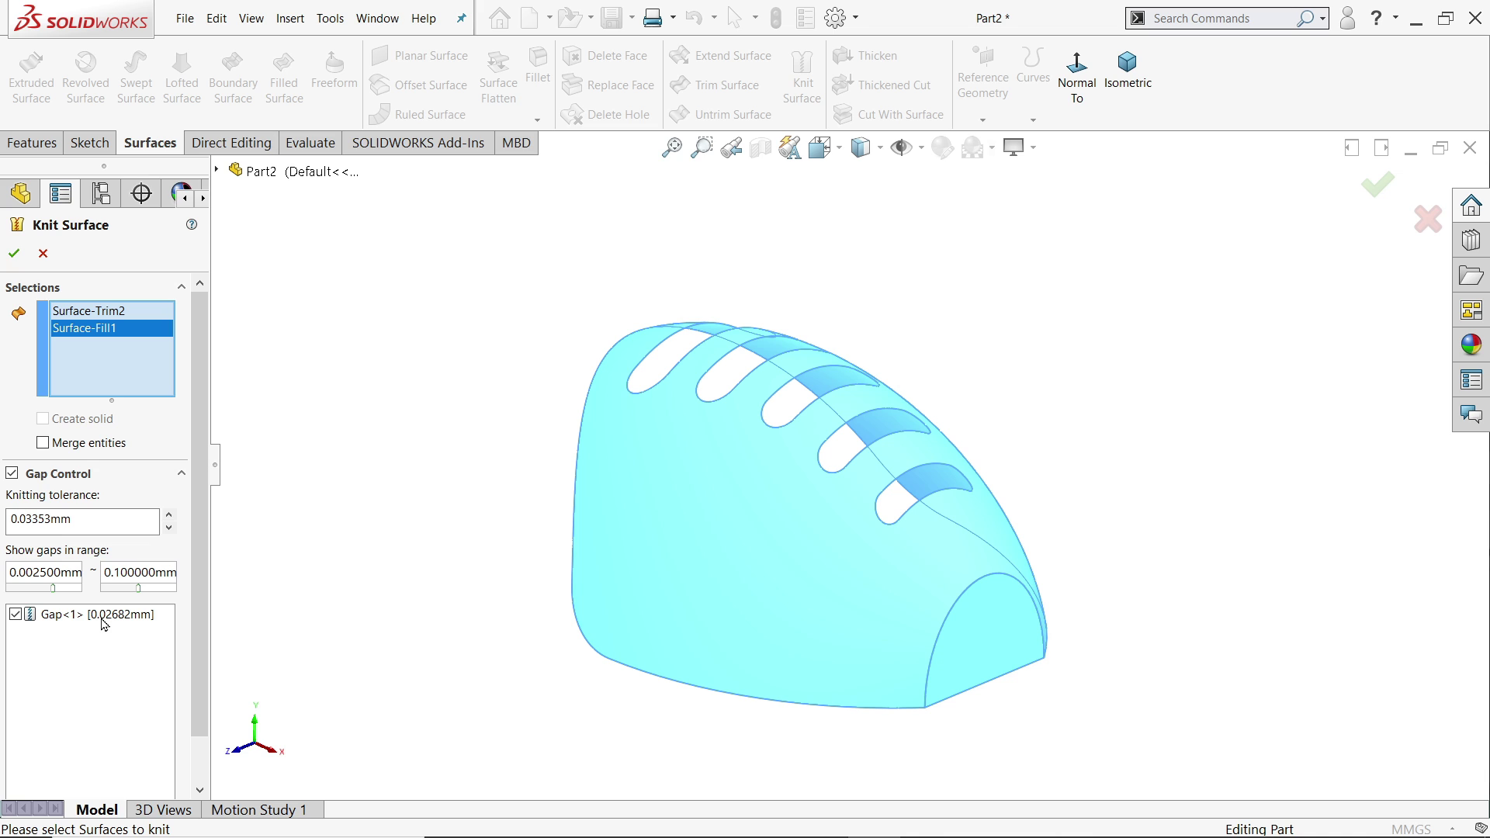
pyautogui.click(15, 253)
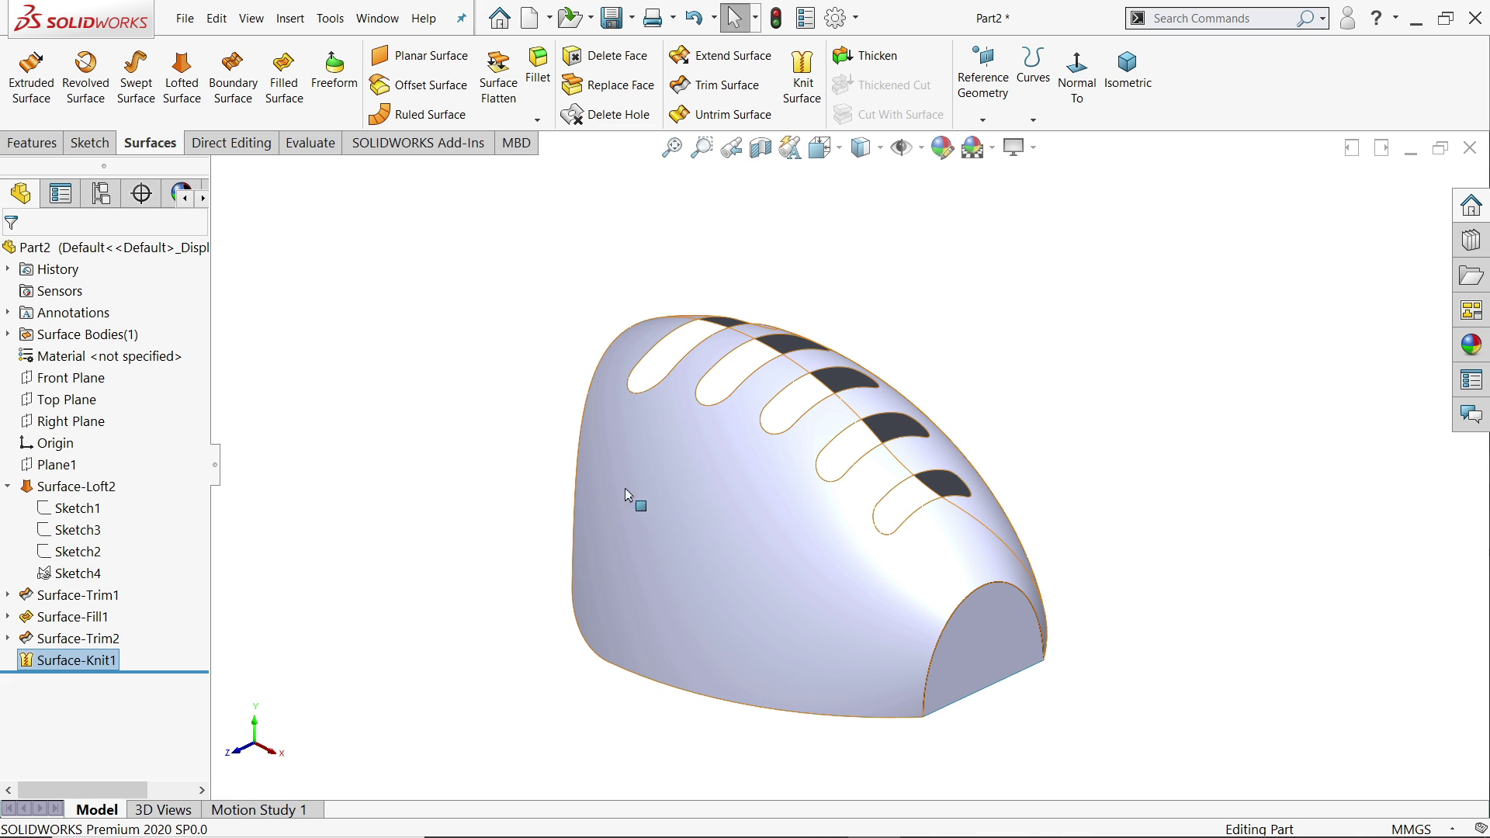
# Thicken the knitted surface by 1 mm toward the inside of the shell using the Thicken Side 2 option.
pyautogui.click(8, 487)
pyautogui.click(869, 57)
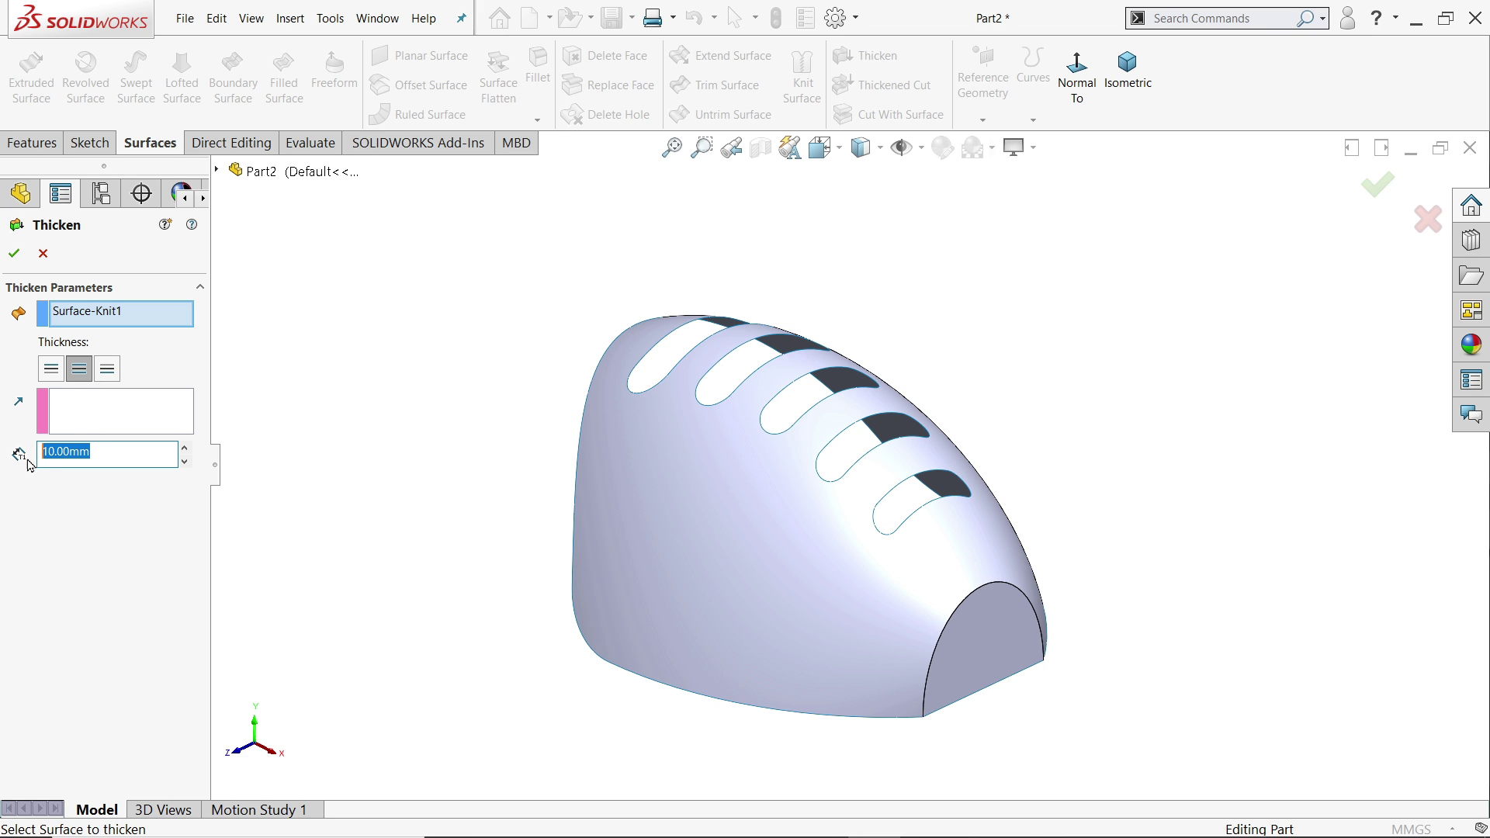
pyautogui.write('1')
pyautogui.press('Return')
pyautogui.scroll(10, 745, 391)
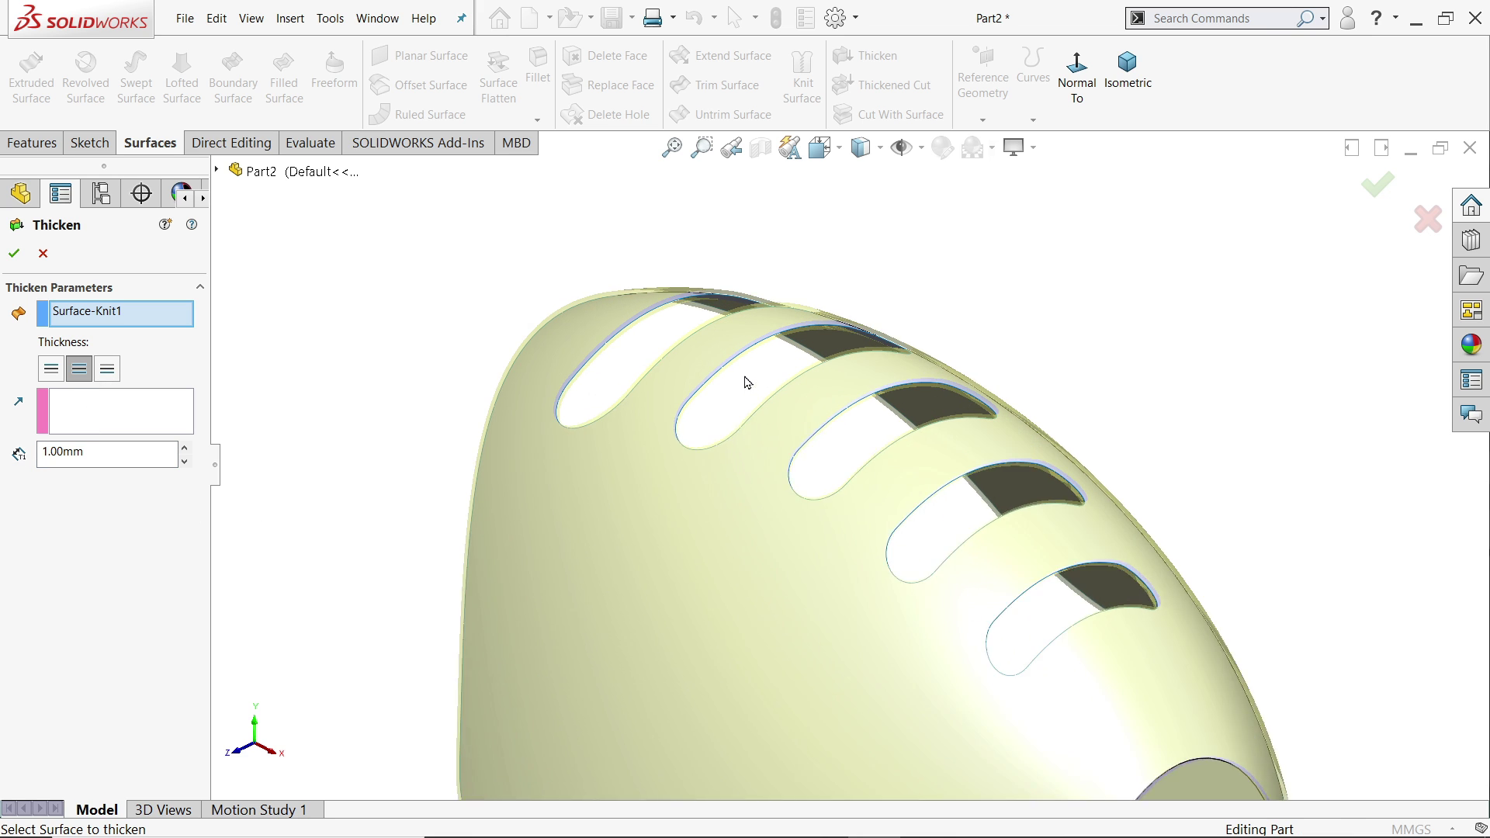
pyautogui.scroll(3, 741, 386)
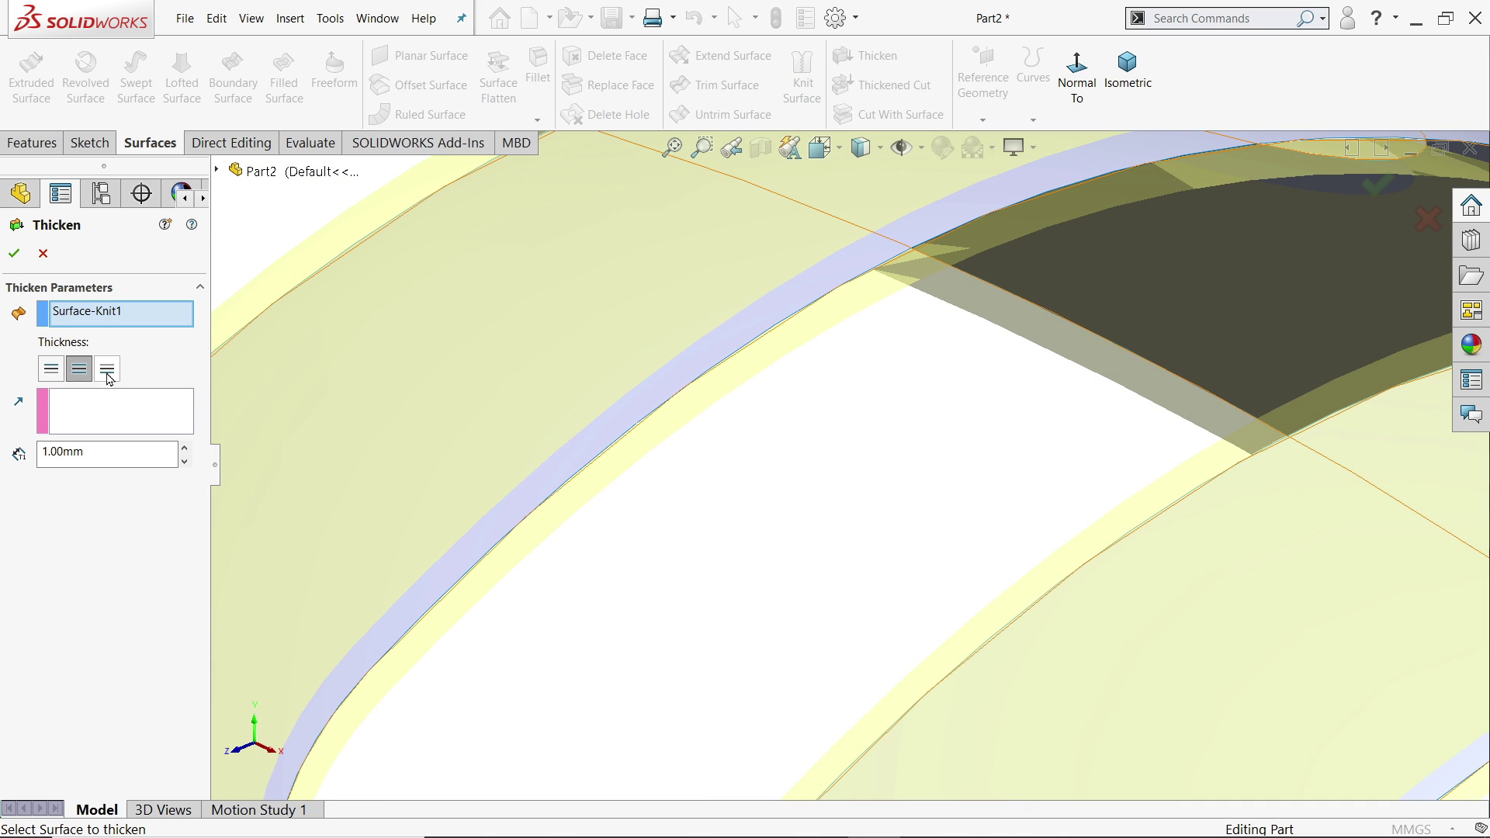
pyautogui.click(108, 370)
pyautogui.scroll(-5, 790, 409)
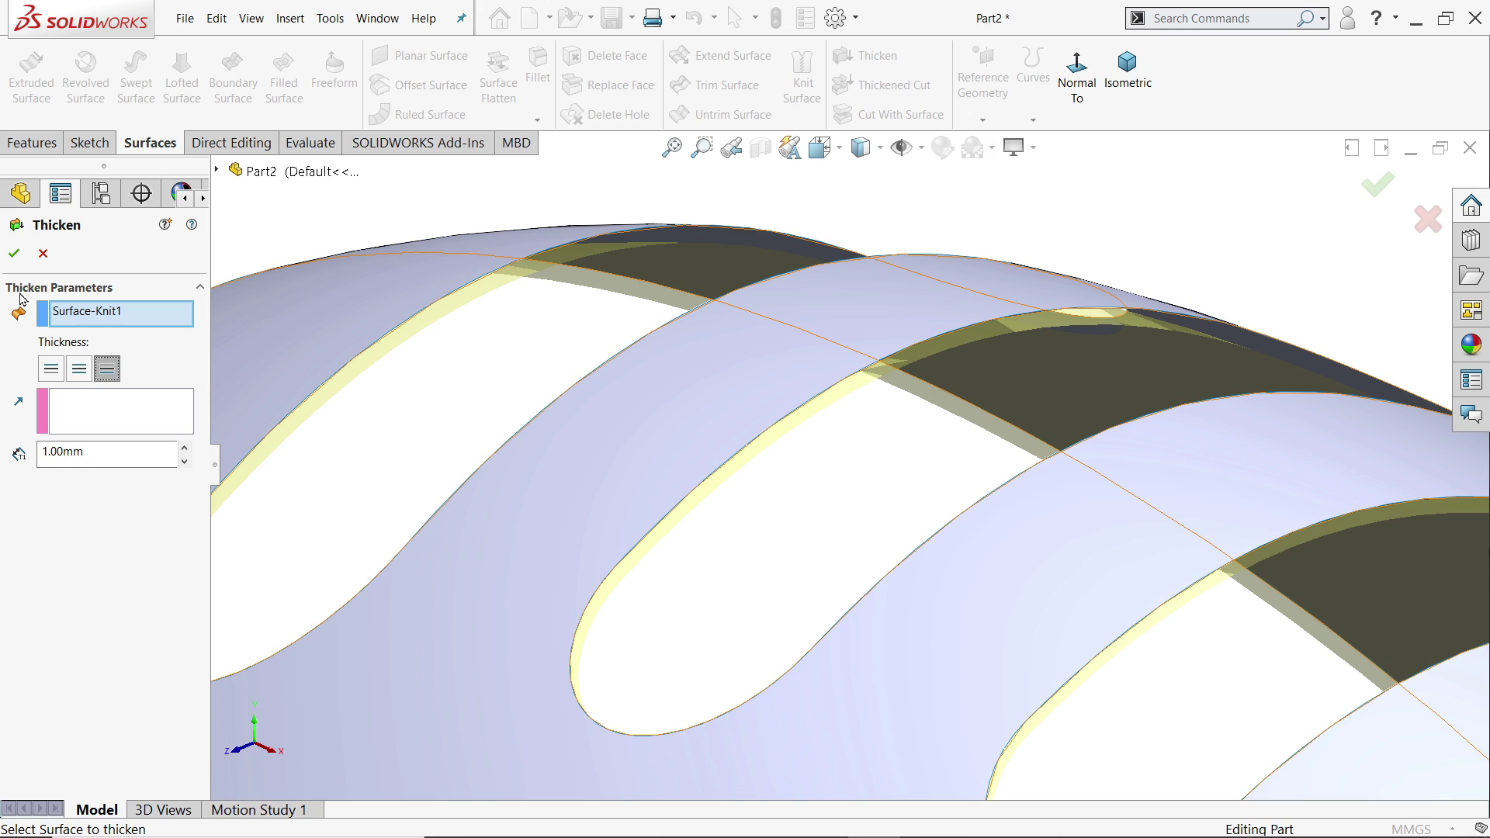
pyautogui.press('Return')
# Turn on RealView Graphics for the display of the thickened part.
pyautogui.scroll(-8, 735, 522)
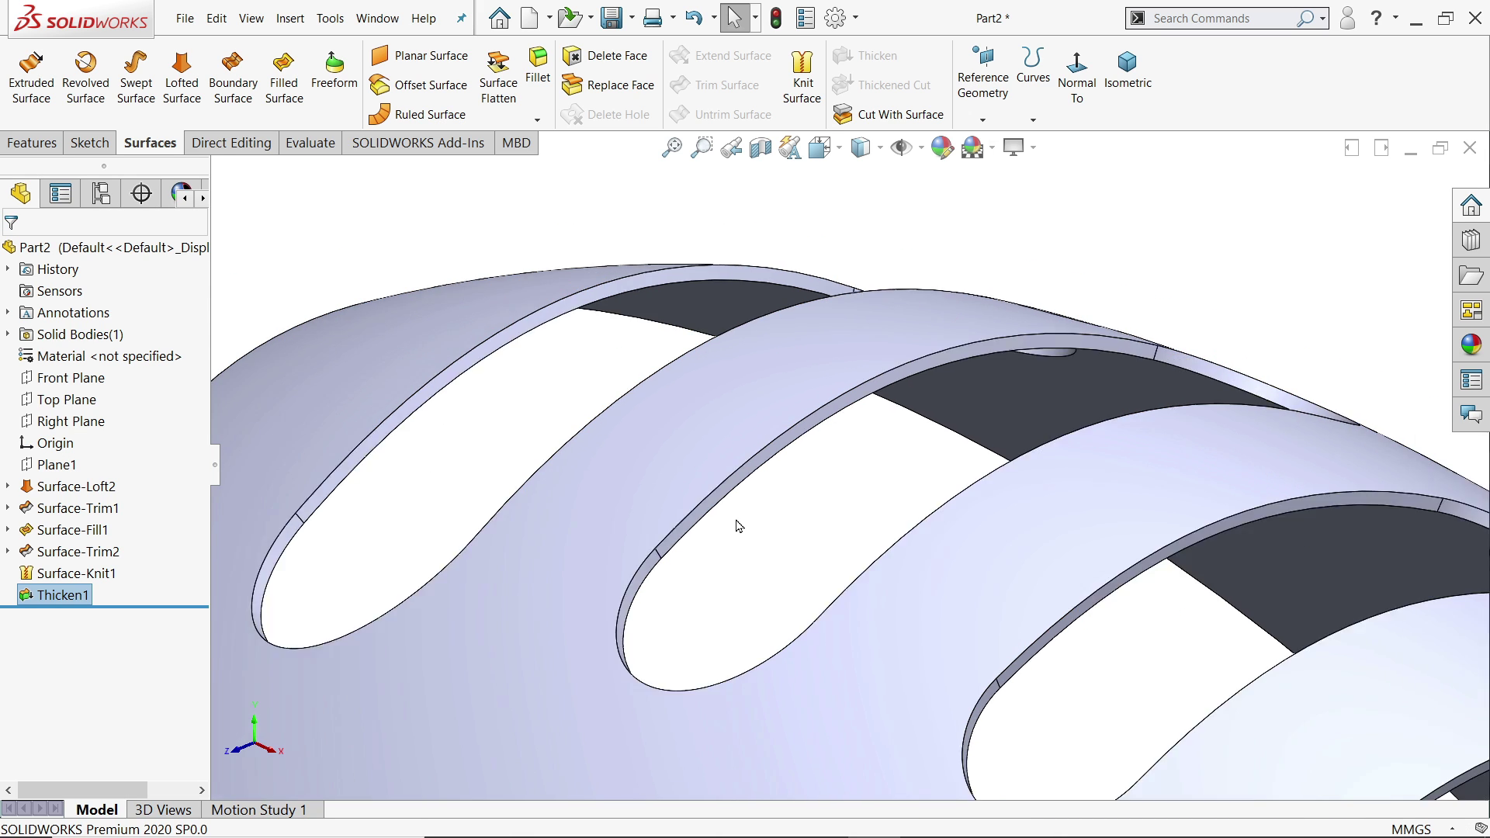
pyautogui.moveTo(922, 634); pyautogui.dragTo(946, 615, button='middle')
pyautogui.click(1034, 147)
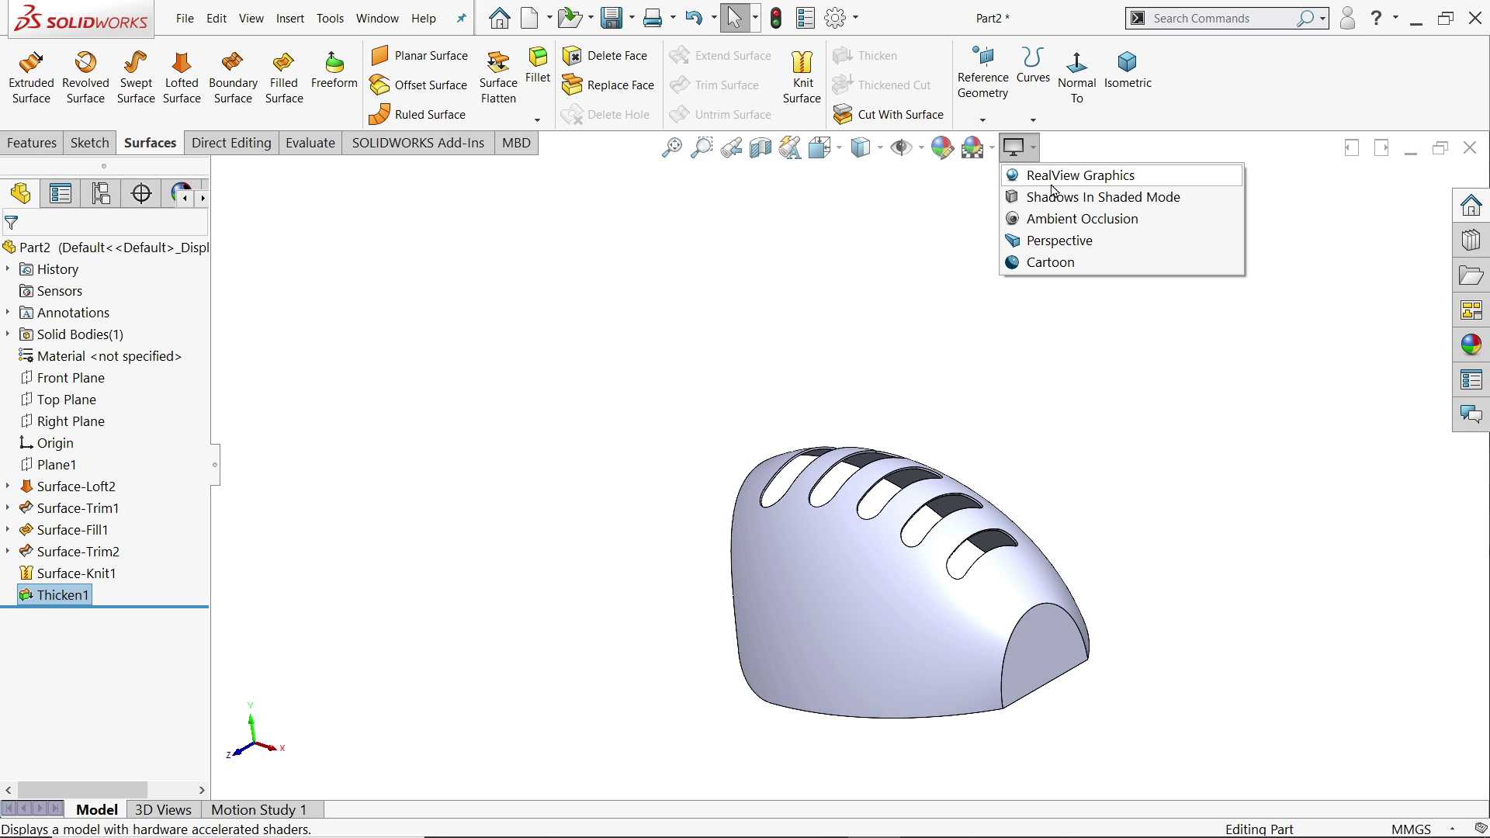
pyautogui.click(1051, 174)
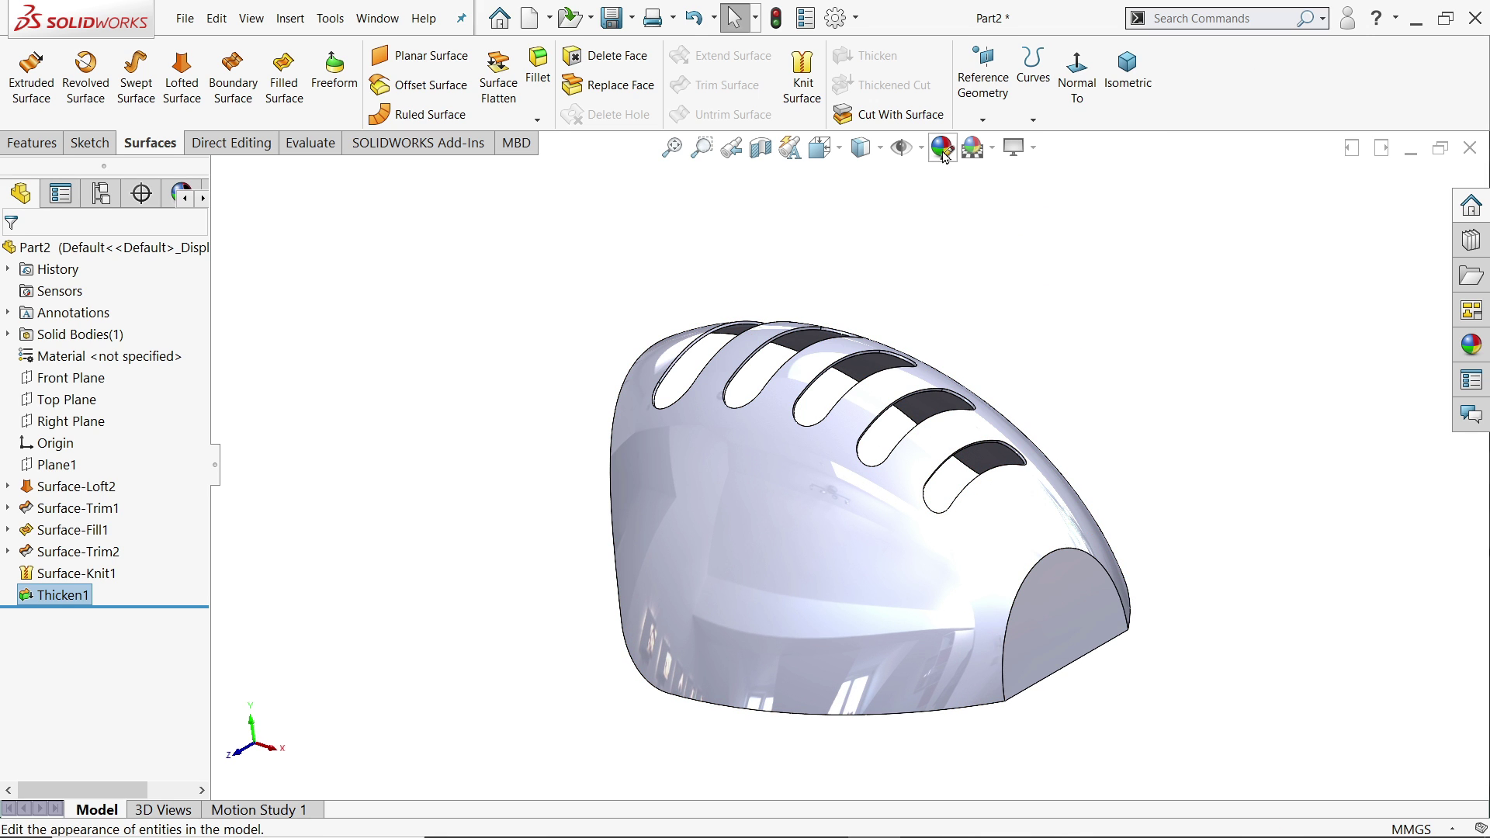
# Apply an orange colour from the standard swatches to the thickened body.
pyautogui.click(942, 147)
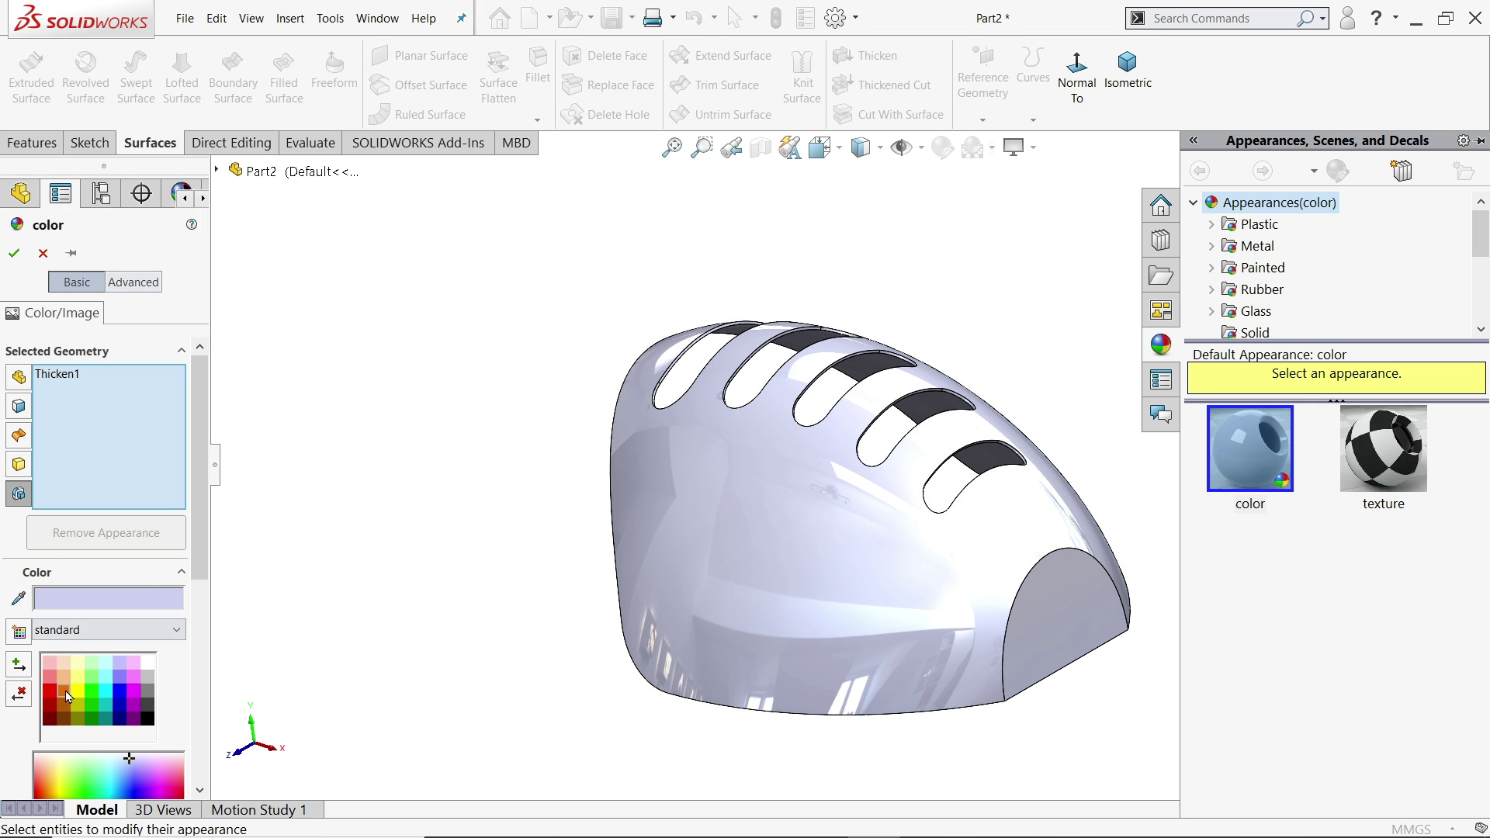
pyautogui.click(69, 696)
pyautogui.moveTo(280, 624); pyautogui.dragTo(287, 527, button='middle')
pyautogui.click(15, 249)
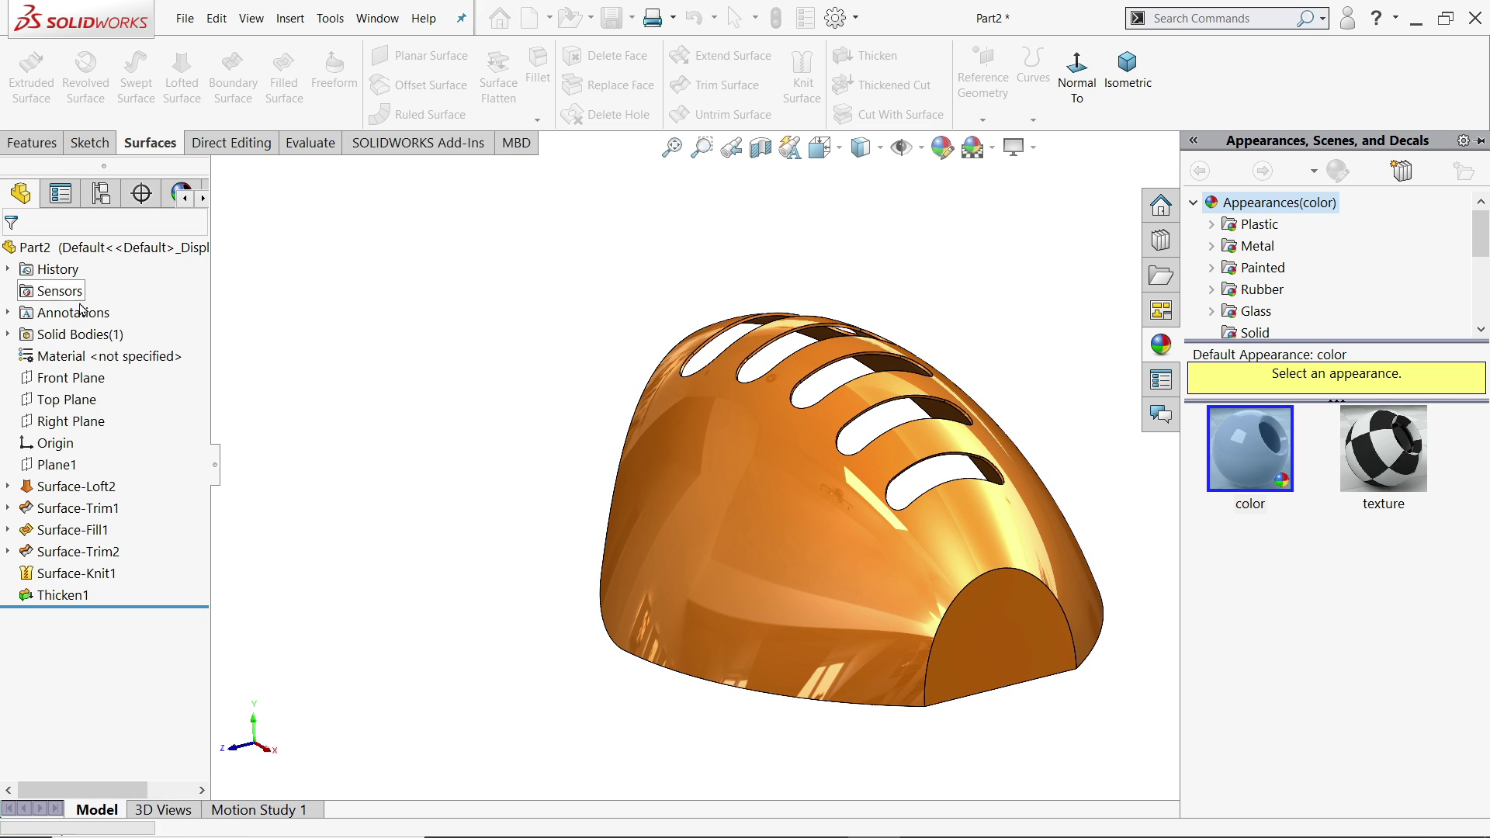
pyautogui.moveTo(945, 636); pyautogui.dragTo(1005, 528, button='middle')
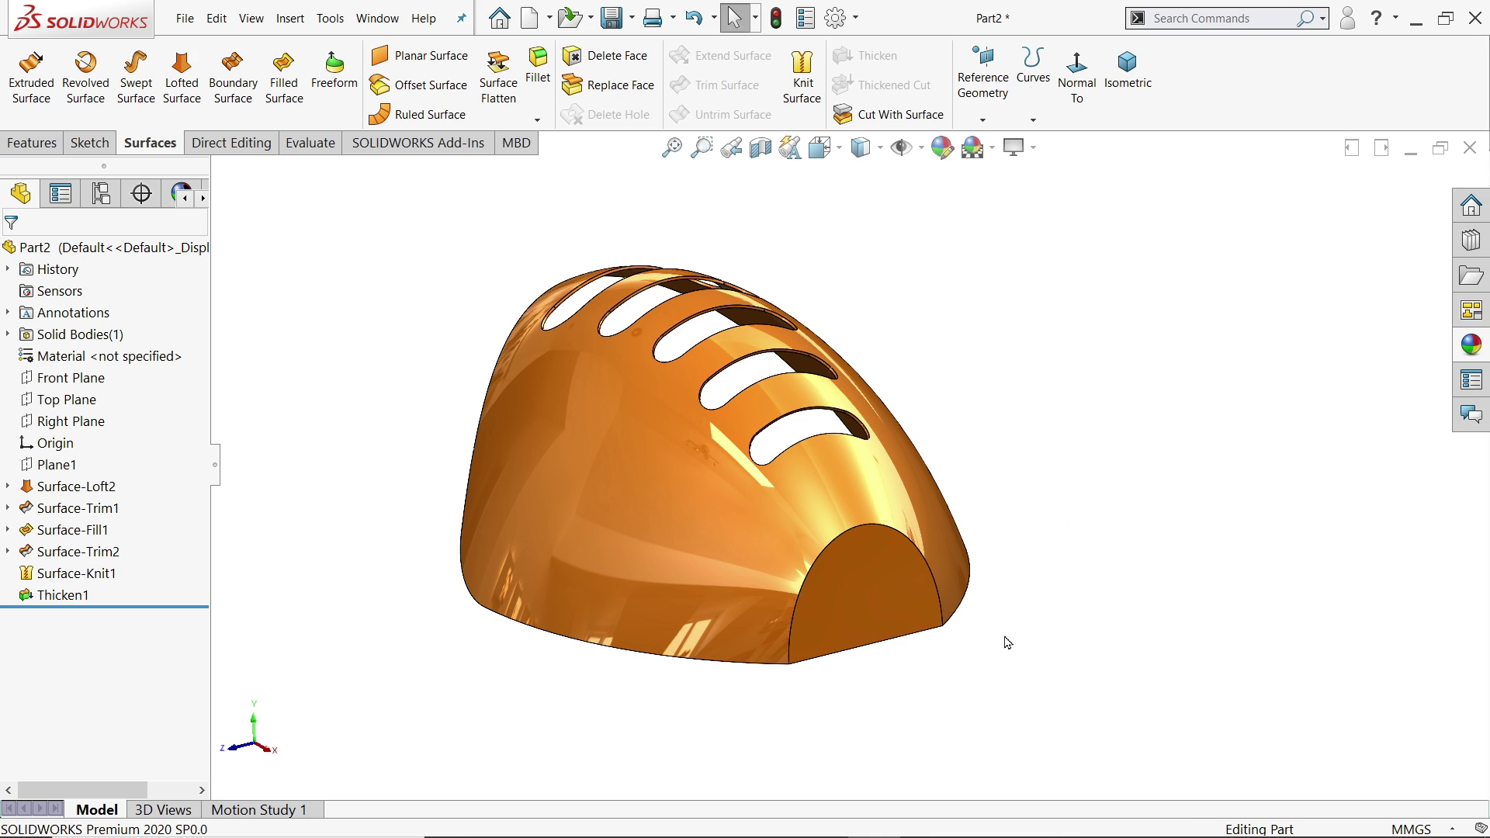
# Check the end radii on the Exercise 117 drawing in Photos and start a variable size fillet on the arched edge of the end face.
pyautogui.hotkey('alt', 'Tab')
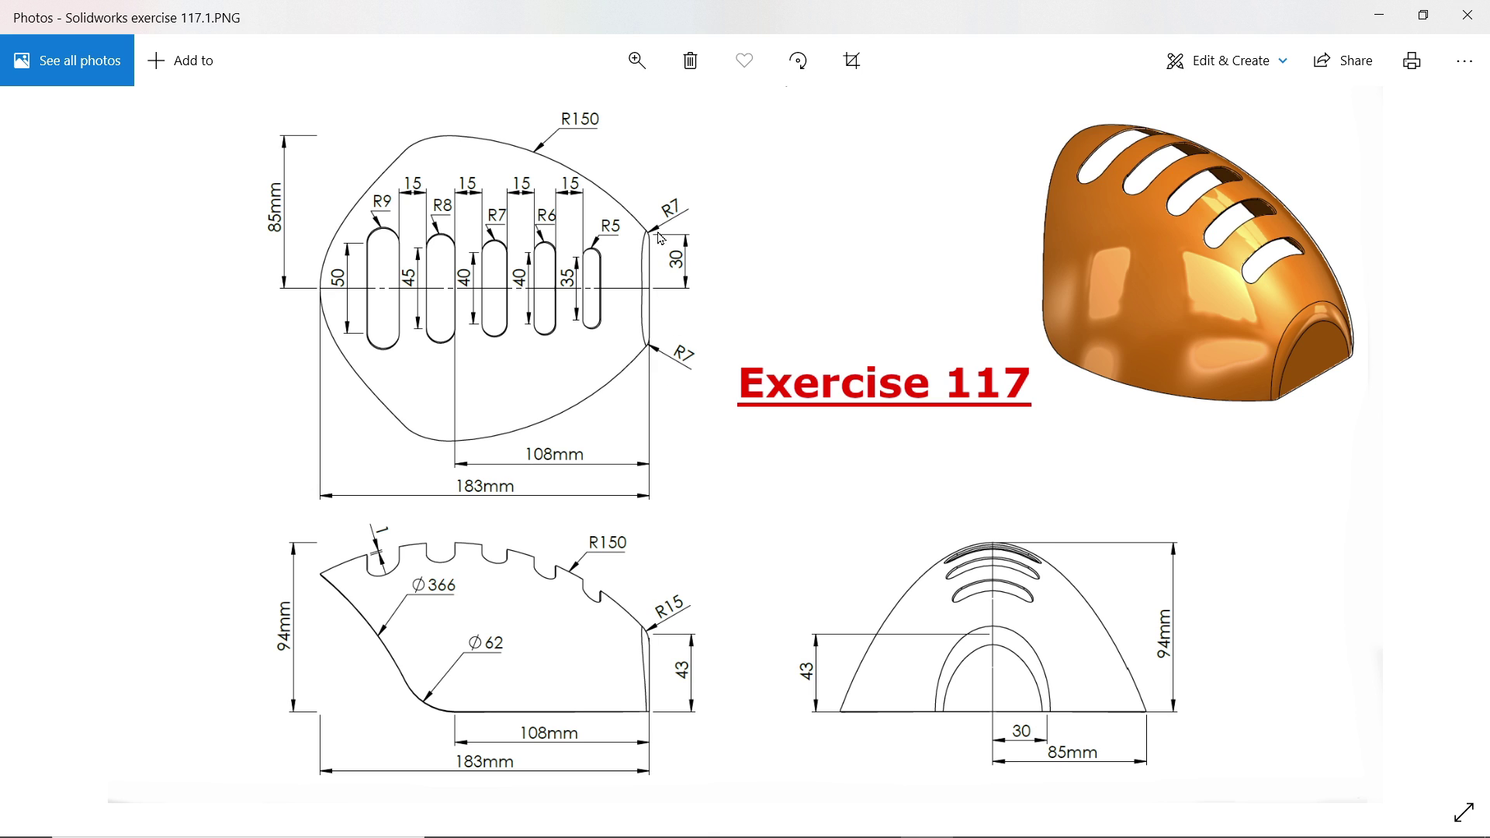
pyautogui.click(1394, 17)
pyautogui.scroll(-5, 773, 699)
pyautogui.click(538, 68)
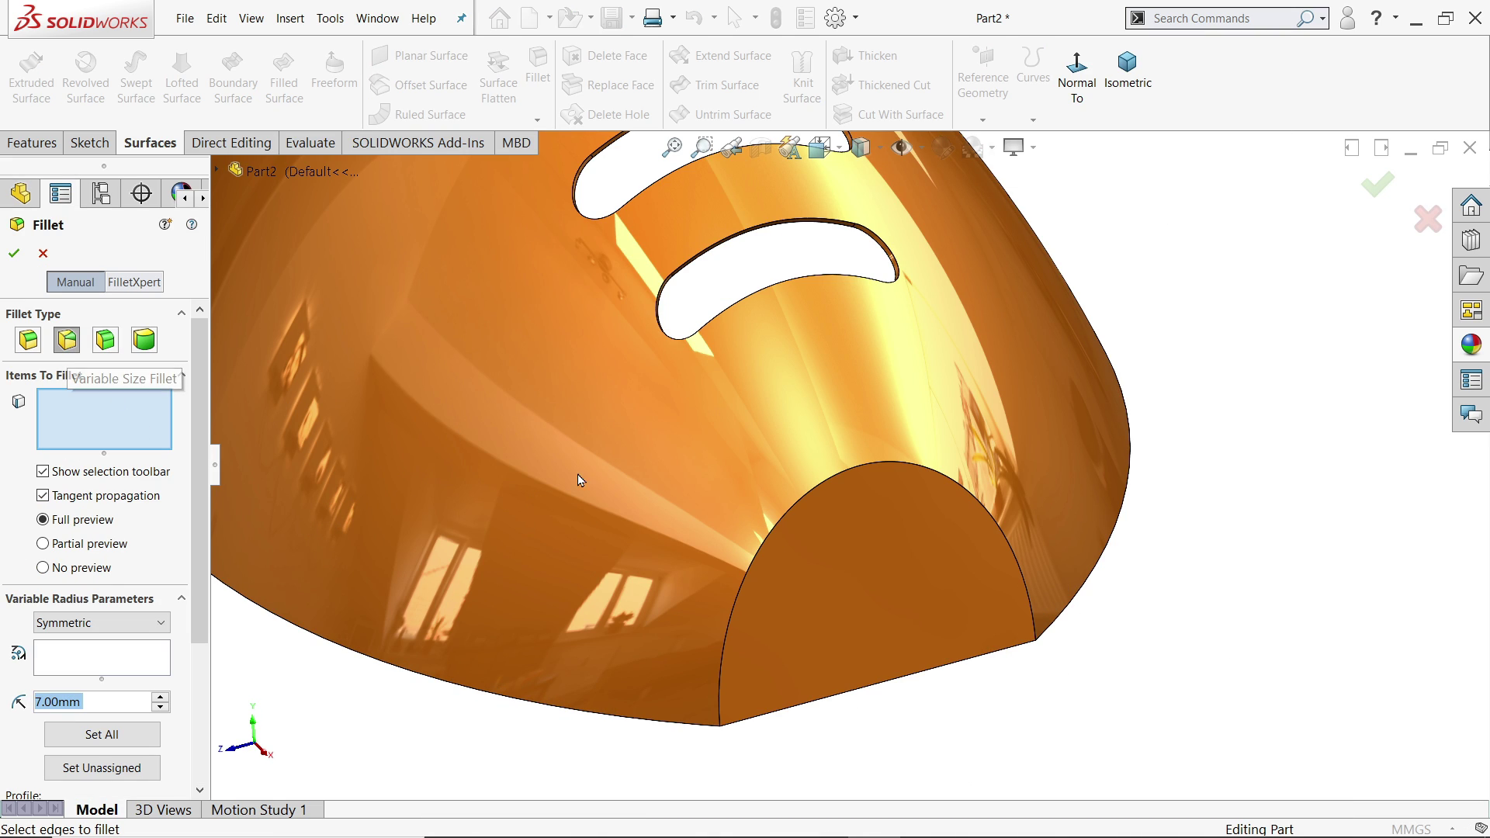
pyautogui.scroll(-1, 769, 532)
pyautogui.scroll(-1, 771, 532)
pyautogui.click(788, 519)
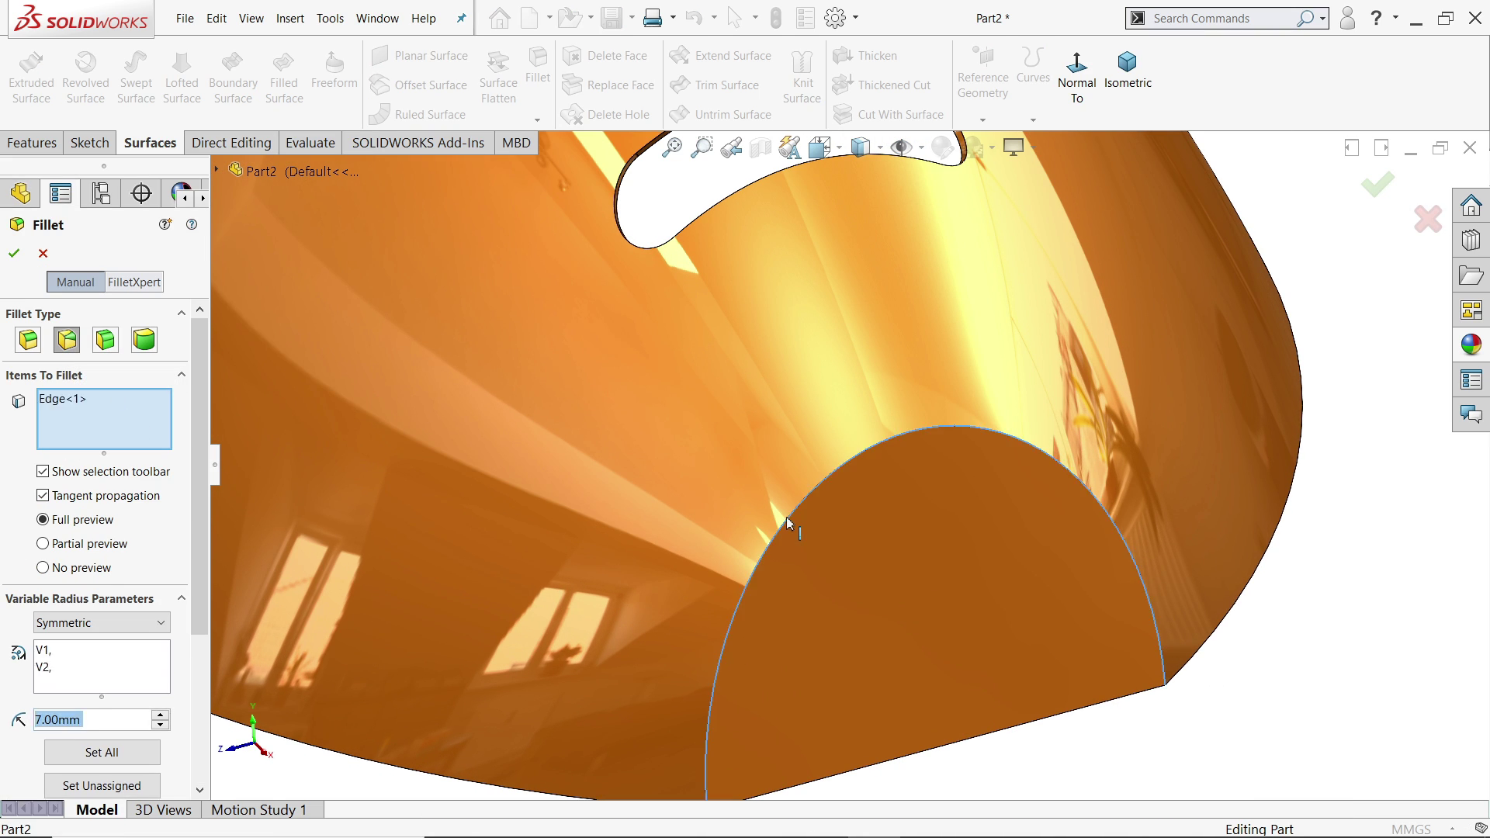
pyautogui.scroll(-3, 117, 620)
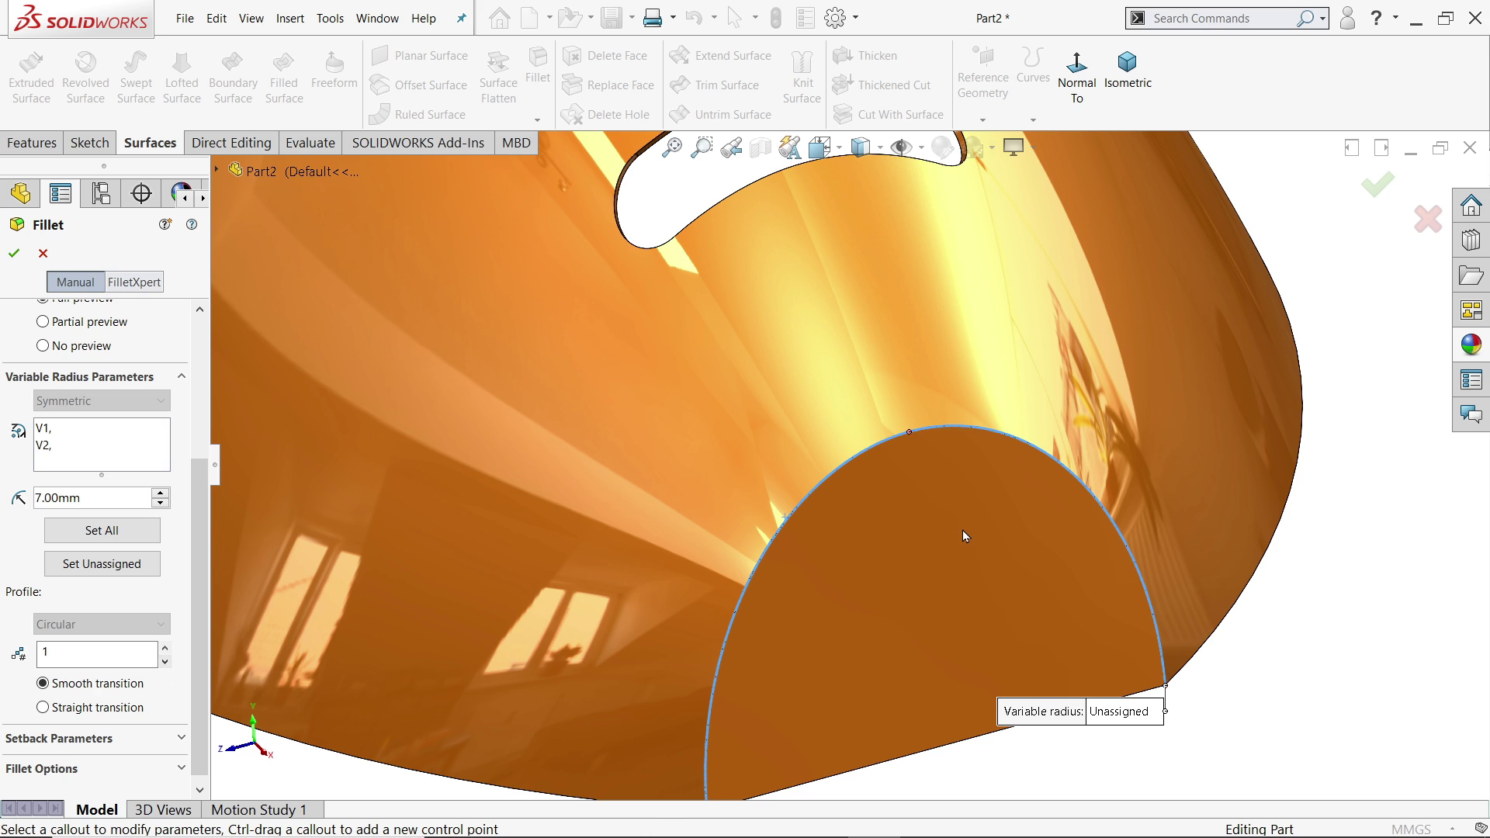
pyautogui.scroll(1, 898, 471)
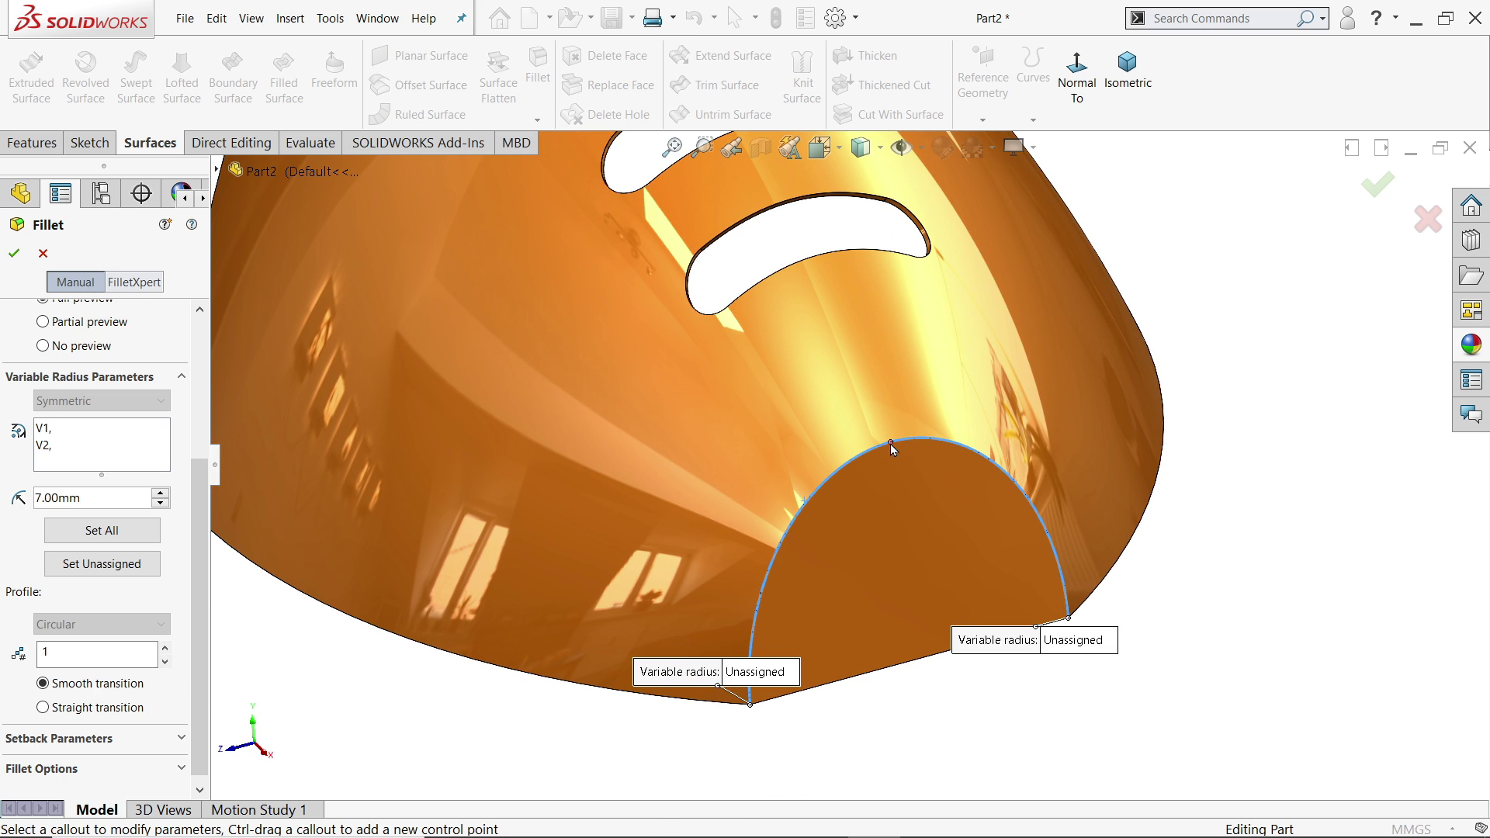
# Set the variable fillet radius to 7 mm at both ends and 15 mm at the 50% control point, and create the fillet.
pyautogui.click(1086, 642)
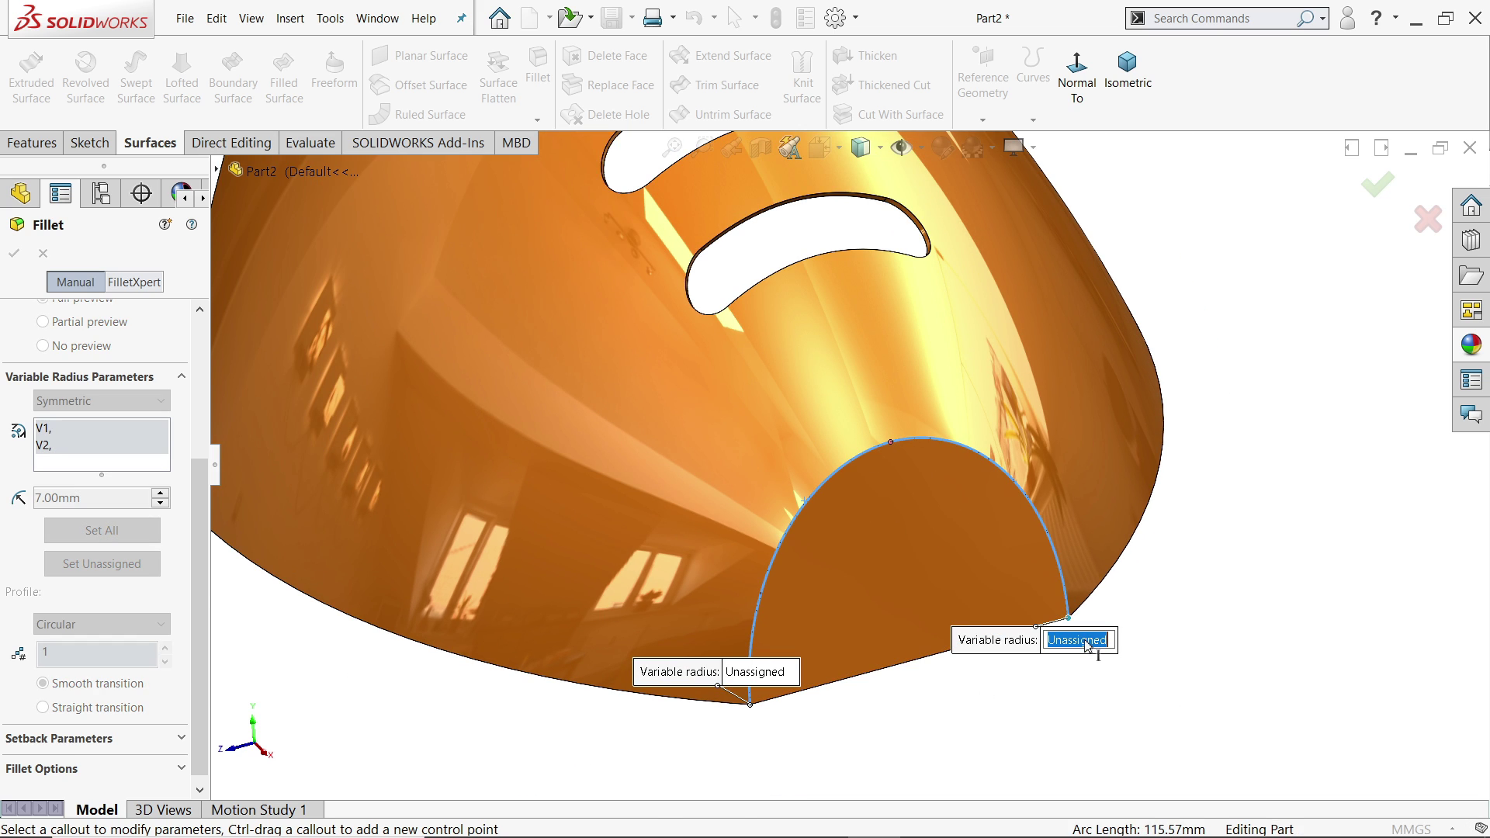
pyautogui.write('7')
pyautogui.press('Return')
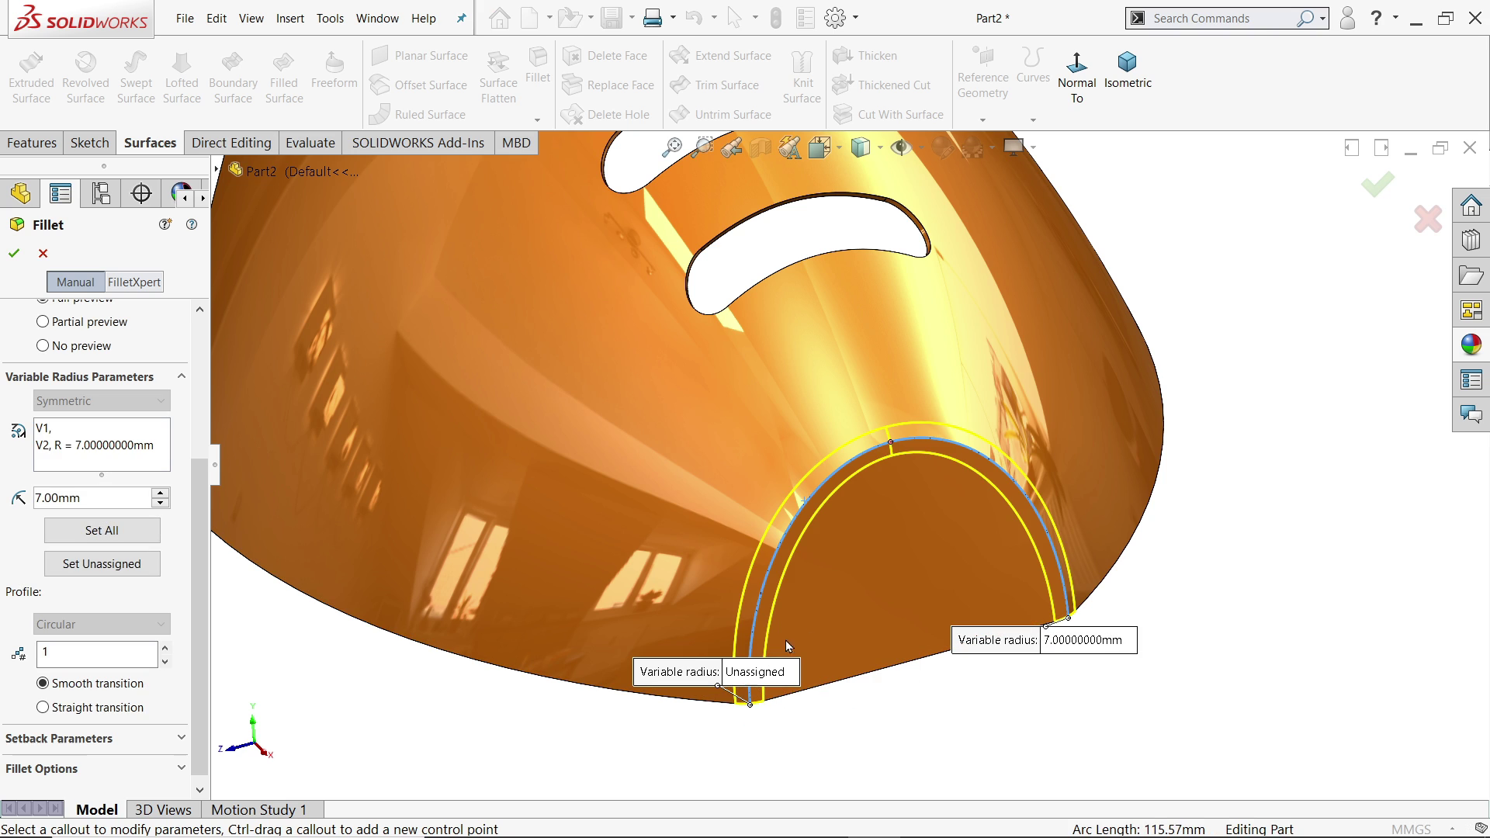
pyautogui.click(891, 443)
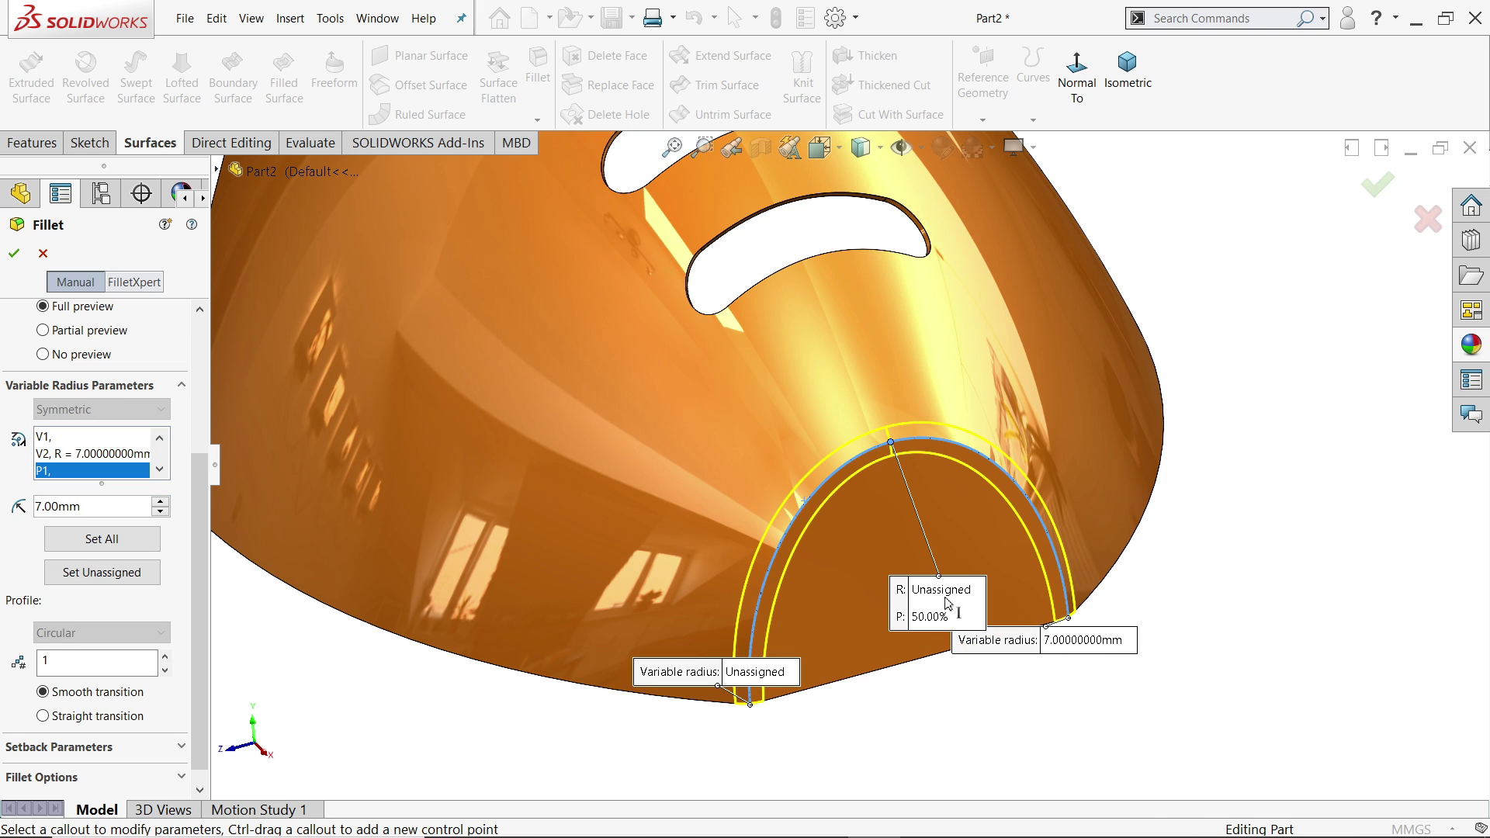
pyautogui.moveTo(947, 604); pyautogui.dragTo(1274, 433)
pyautogui.click(1275, 426)
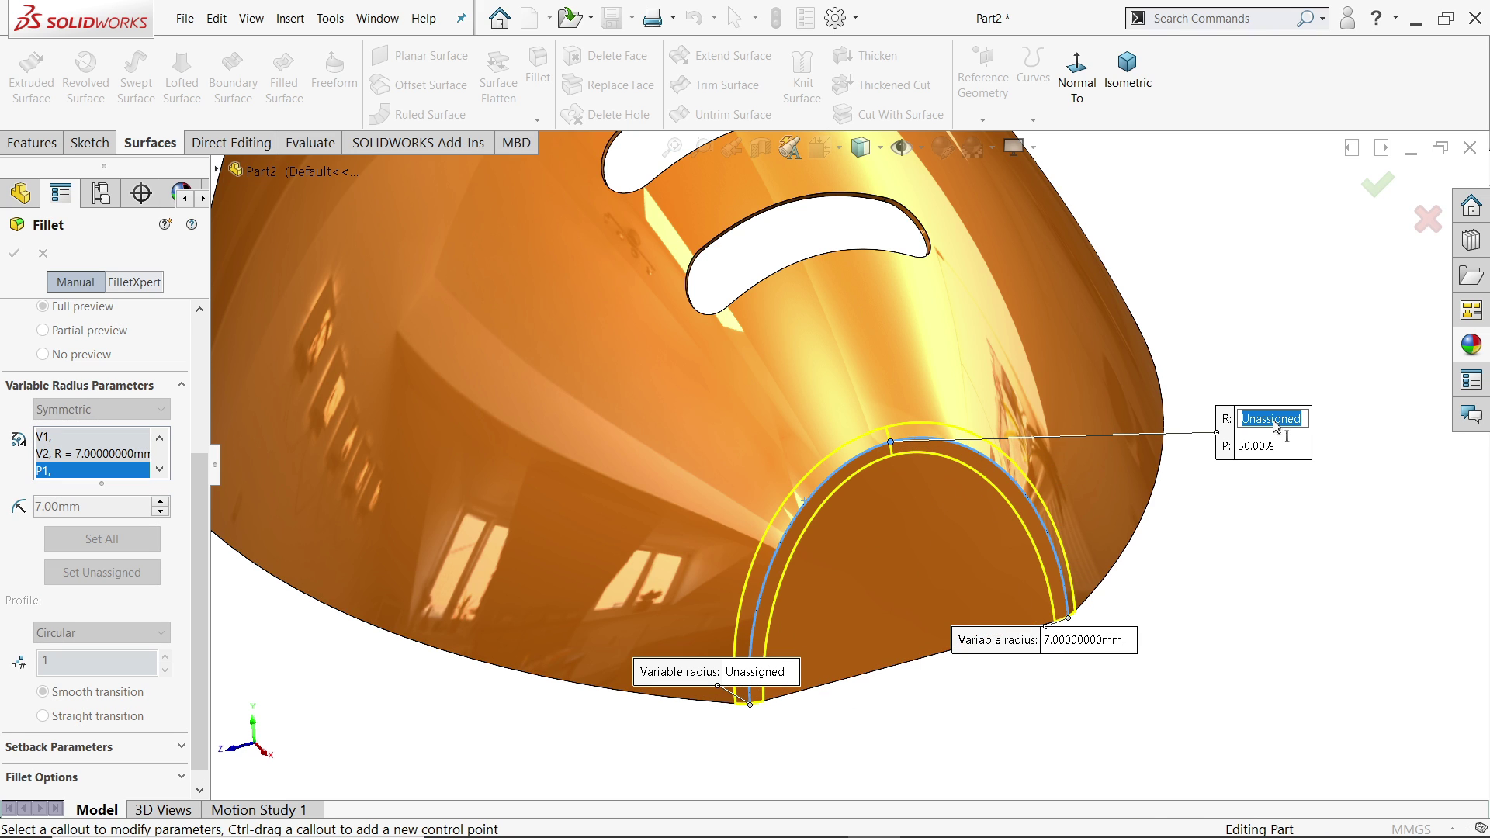
pyautogui.write('15')
pyautogui.press('Return')
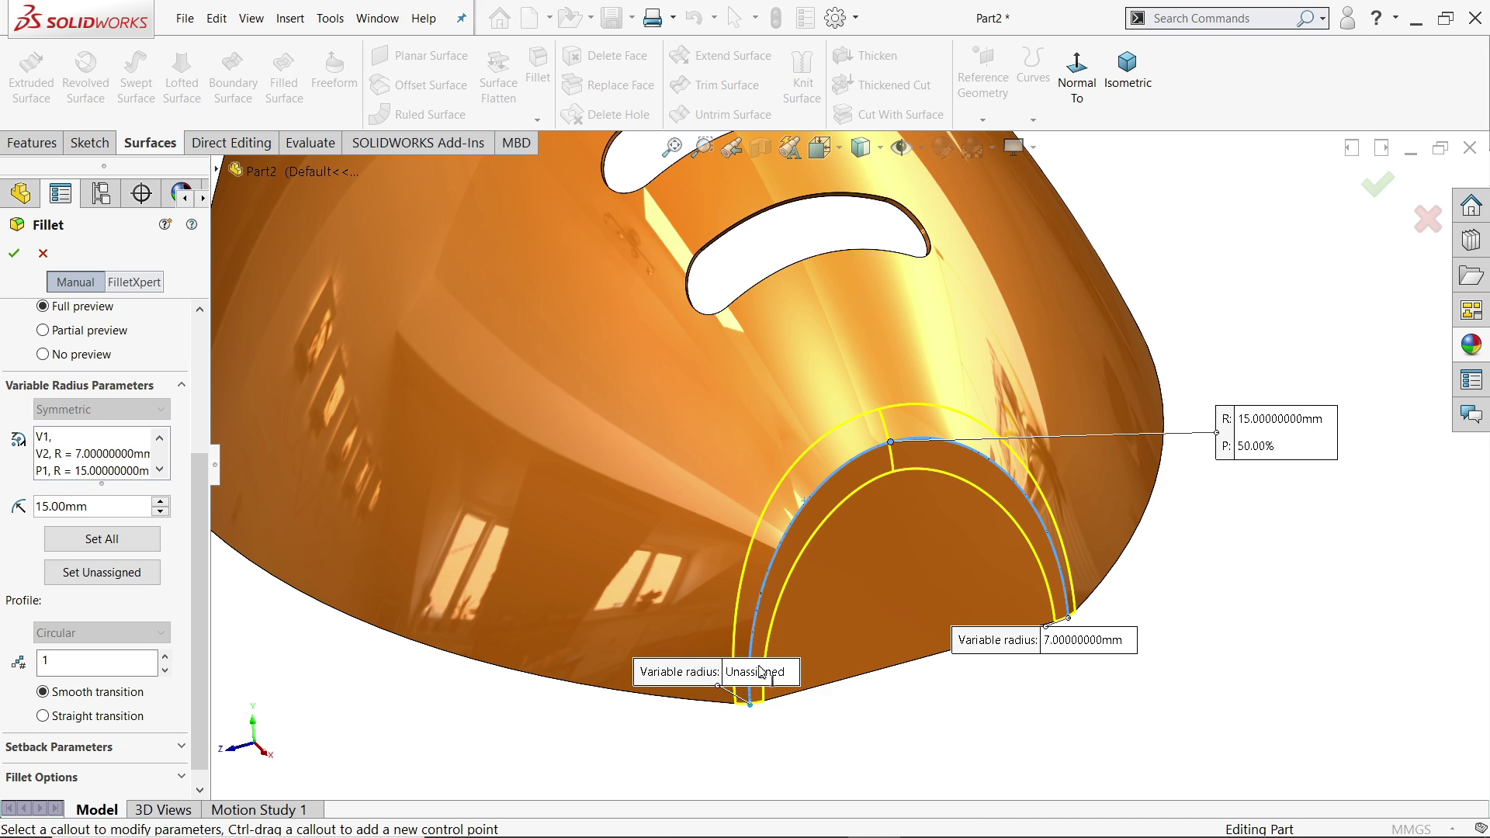
pyautogui.click(759, 672)
pyautogui.write('7')
pyautogui.press('Return')
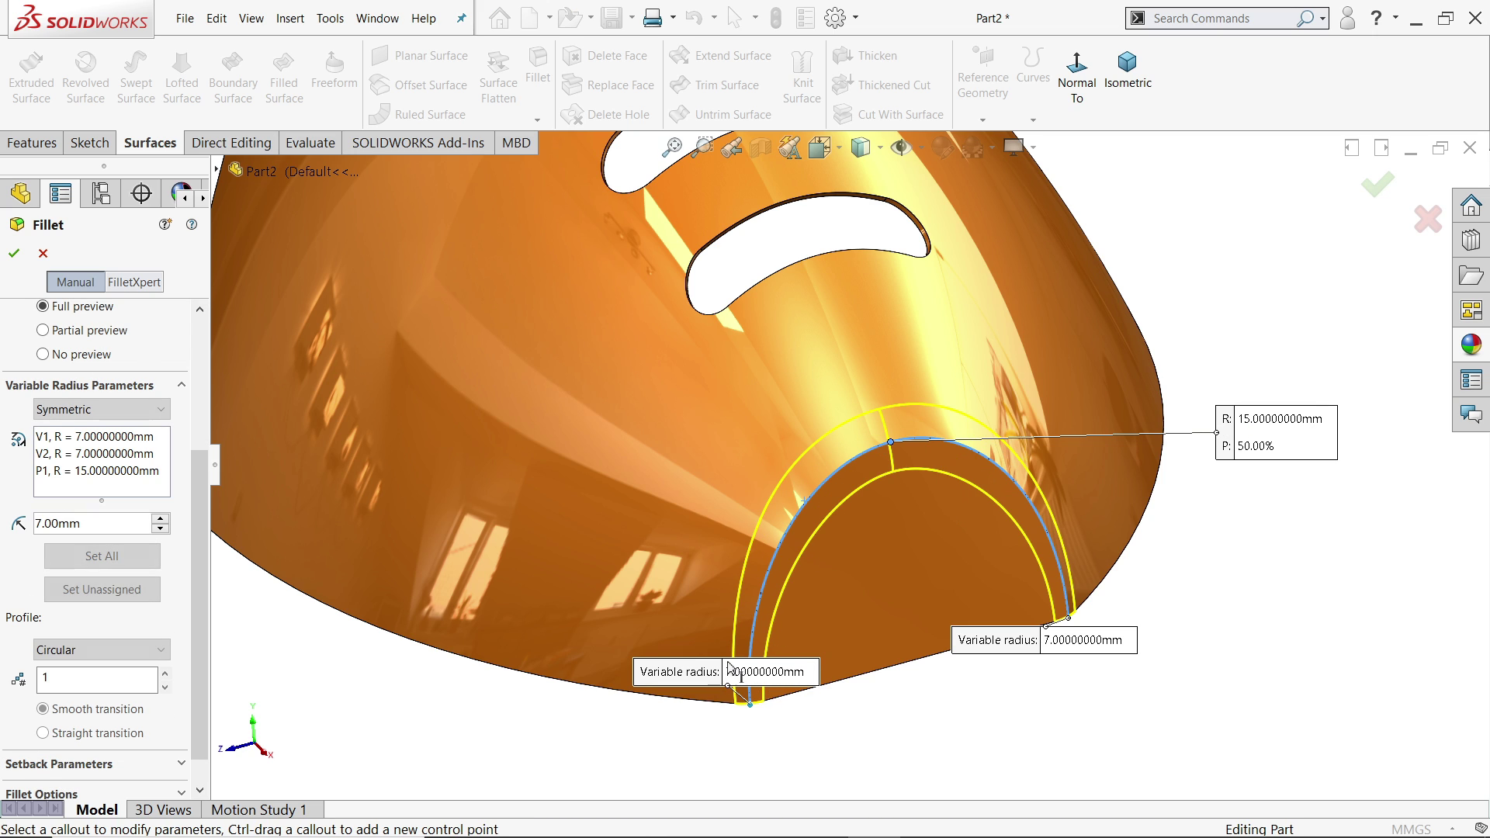
pyautogui.click(14, 253)
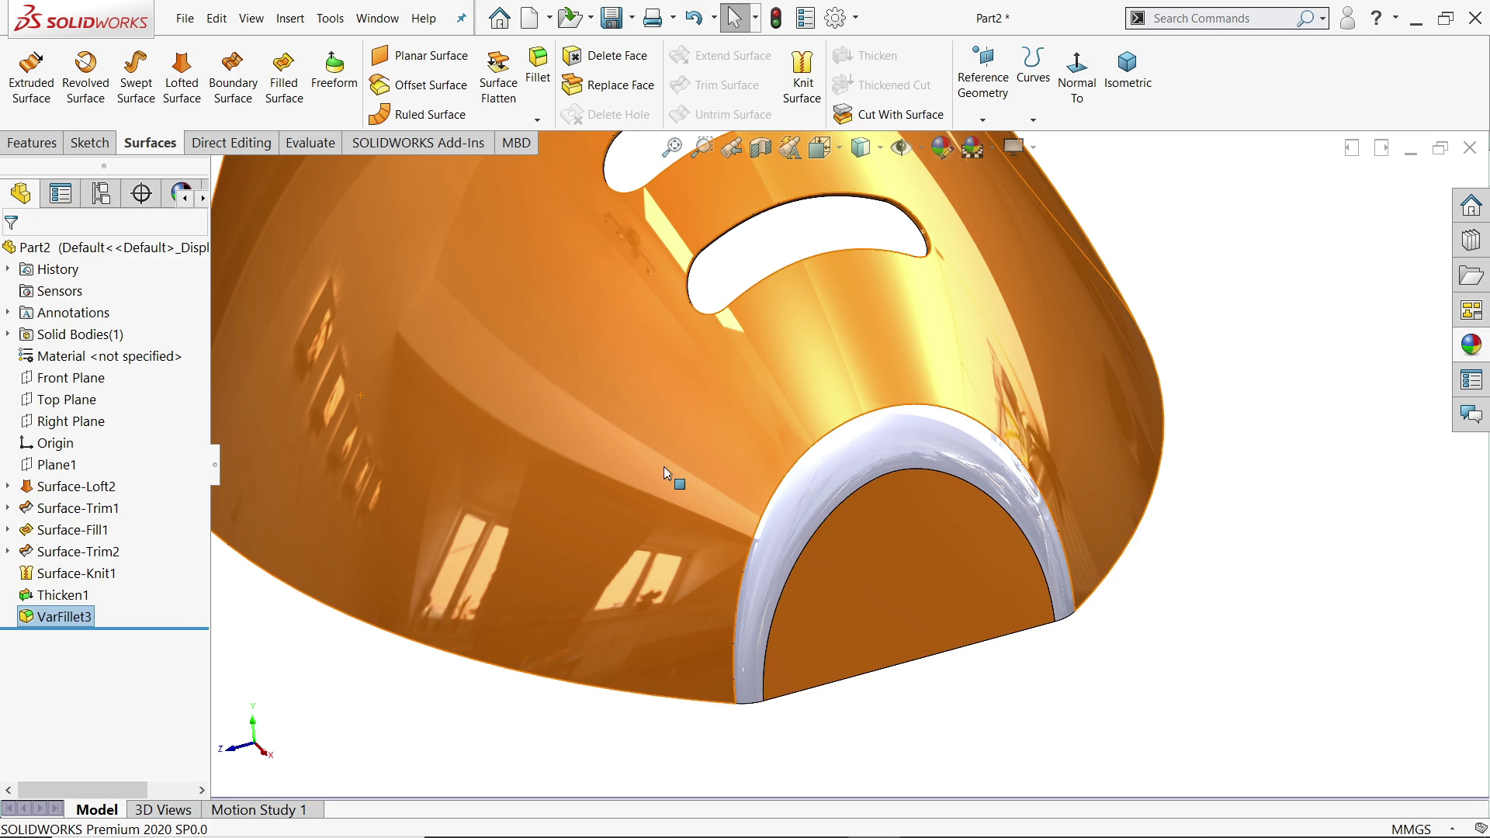
# Colour the new fillet face the same orange as the rest of the shell and fit the whole part in view.
pyautogui.moveTo(686, 475); pyautogui.dragTo(807, 468, button='middle')
pyautogui.click(823, 439)
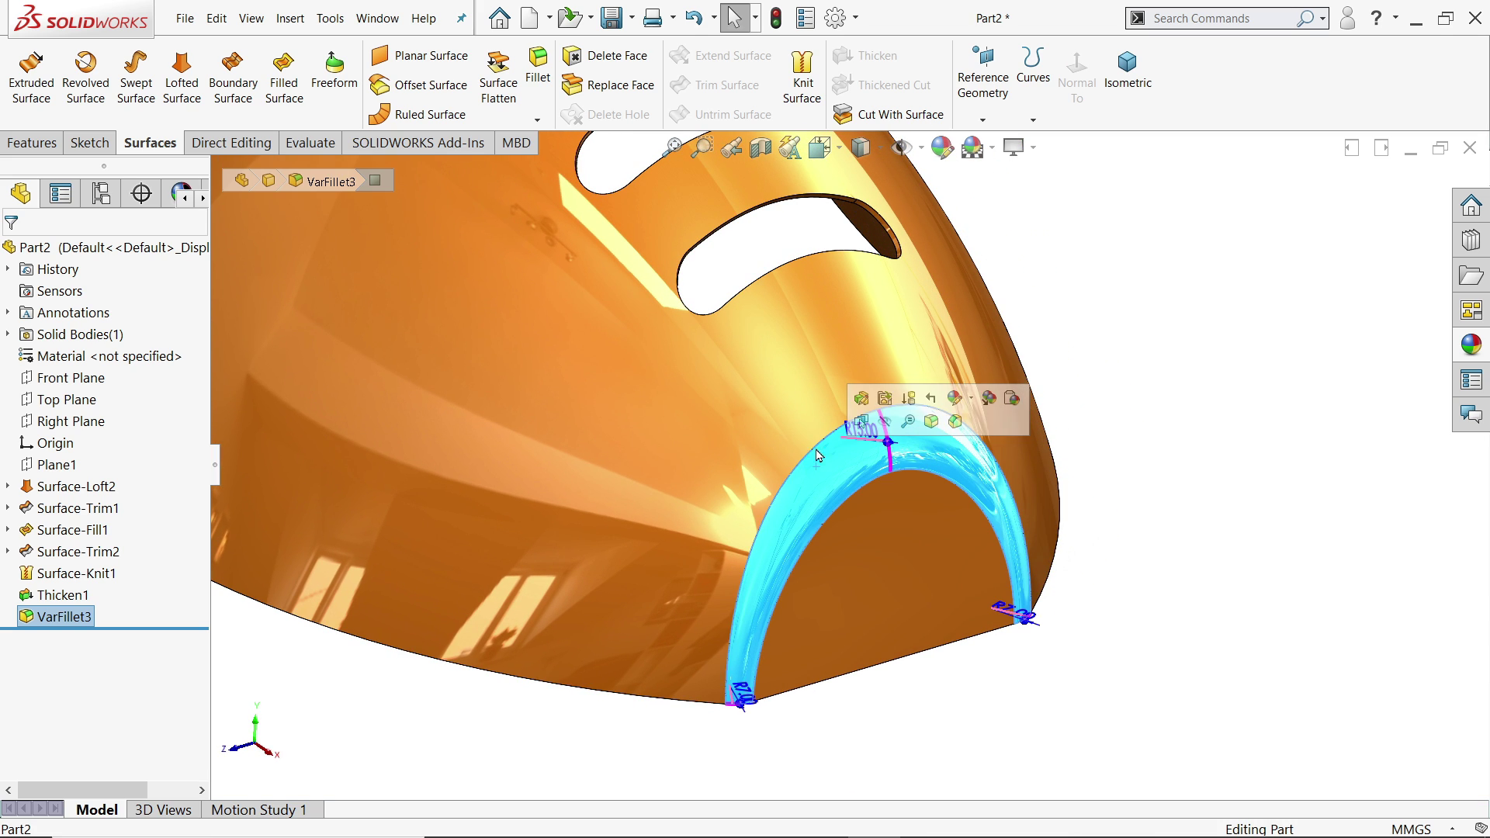
pyautogui.click(942, 147)
pyautogui.click(63, 693)
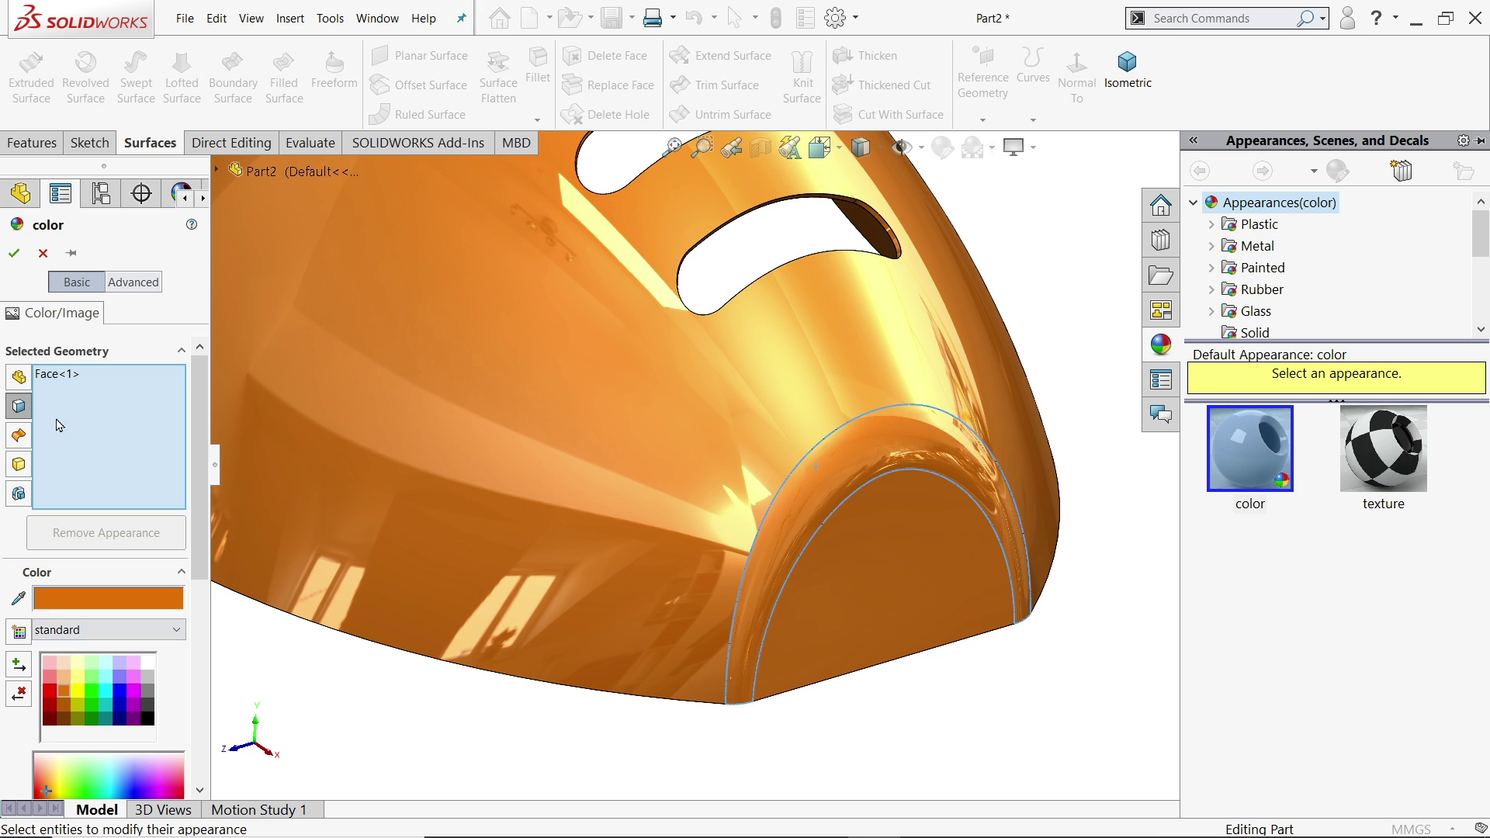
pyautogui.click(14, 253)
pyautogui.press('f')
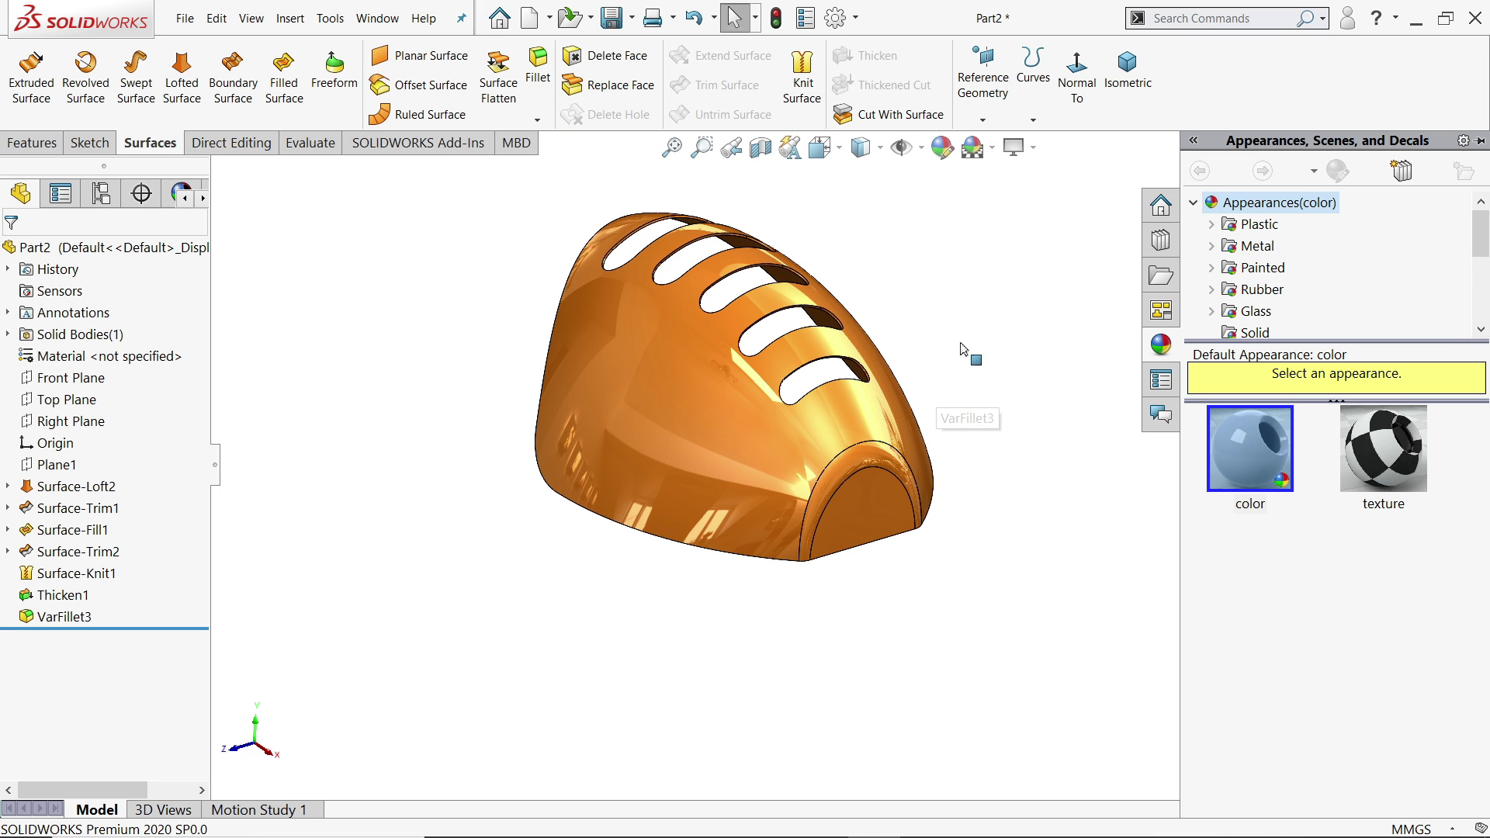